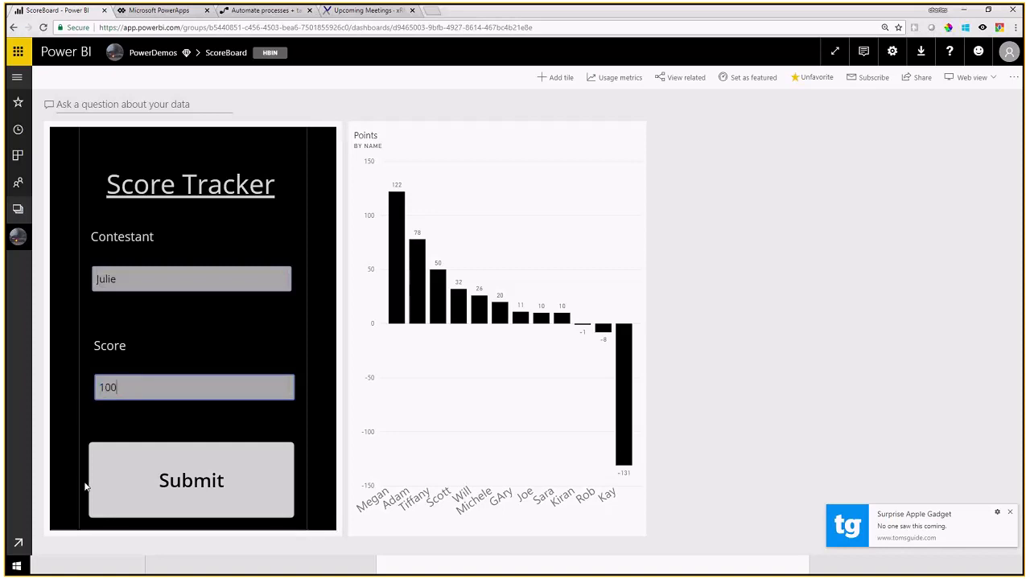
# Step: Submit Julie's score of 100 in the Score Tracker, then submit Kay with score 131
pyautogui.click(186, 486)
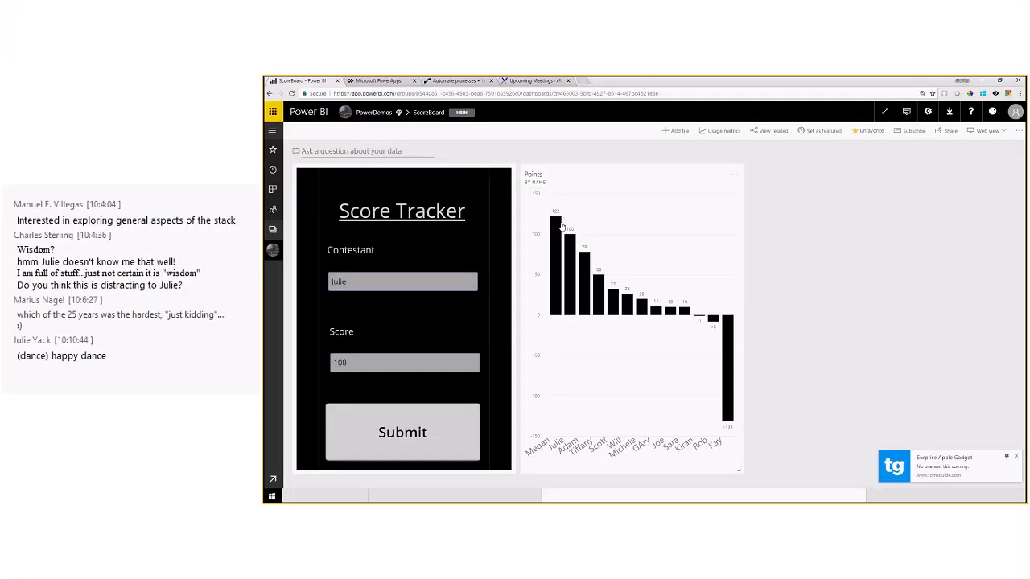
pyautogui.moveTo(401, 202)
pyautogui.doubleClick(349, 281)
pyautogui.write('Kay')
pyautogui.press('Tab')
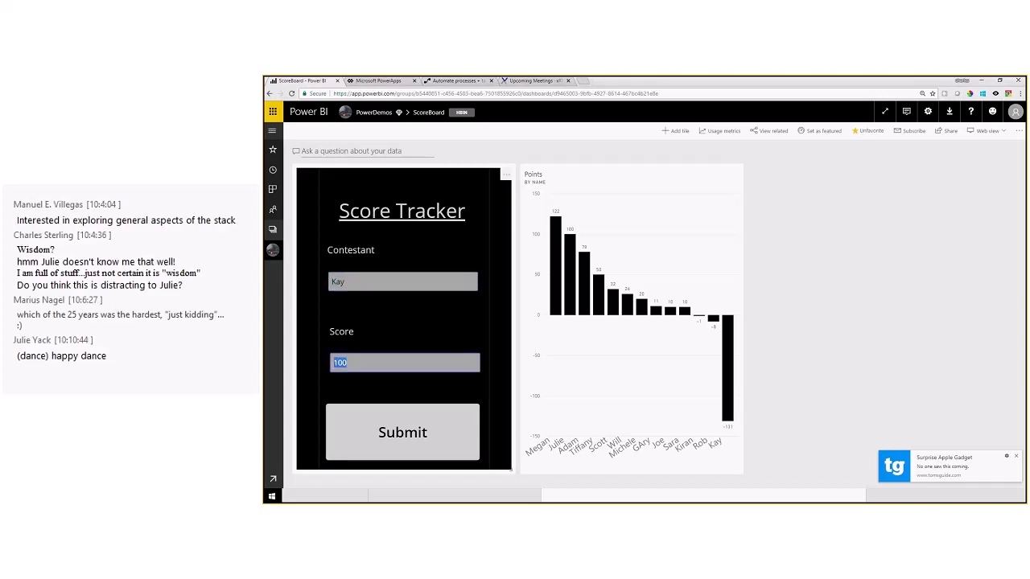
pyautogui.write('131')
pyautogui.click(354, 438)
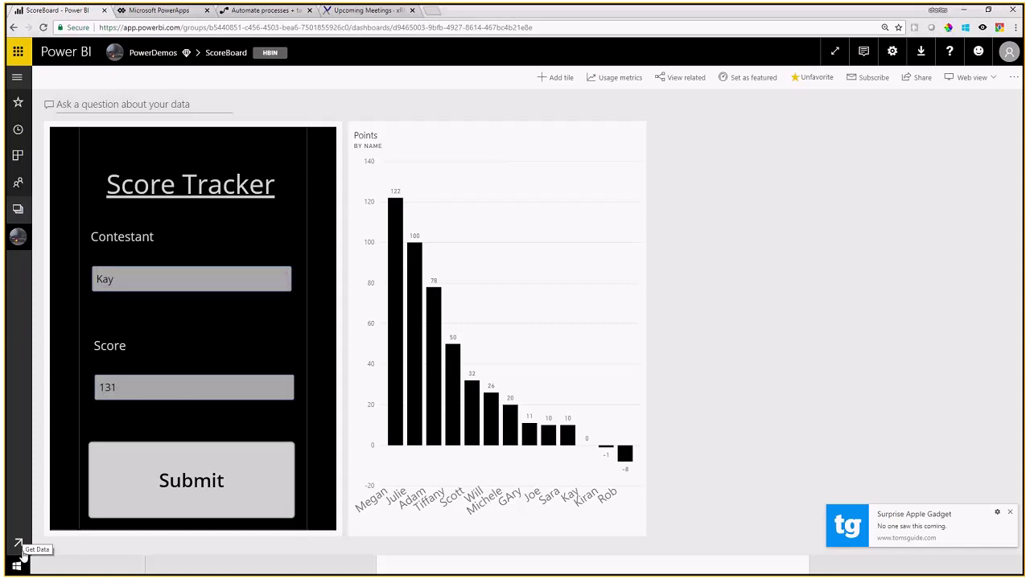
# Step: Start a new app workspace named XRMVirtual
pyautogui.click(20, 214)
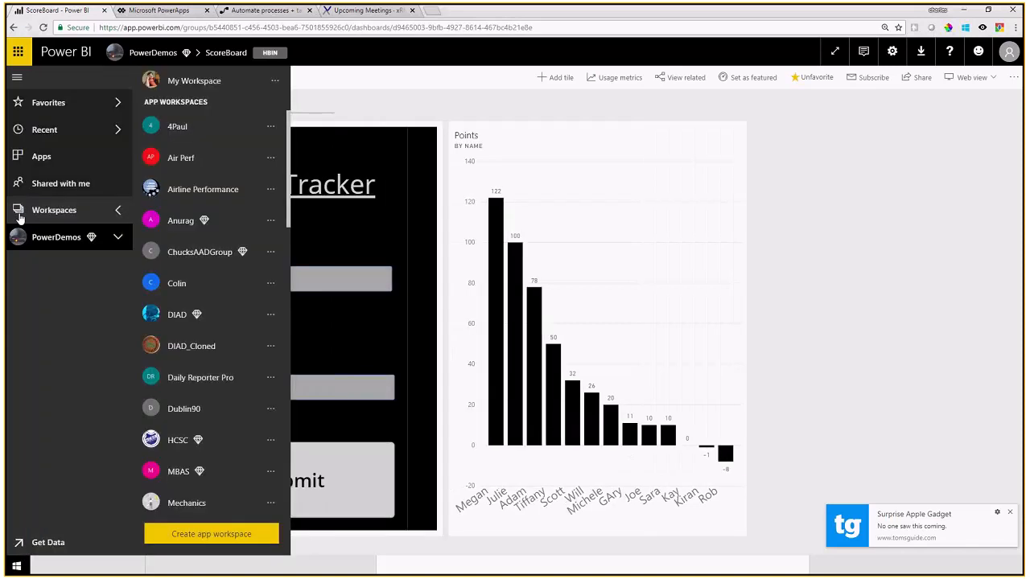
pyautogui.click(229, 533)
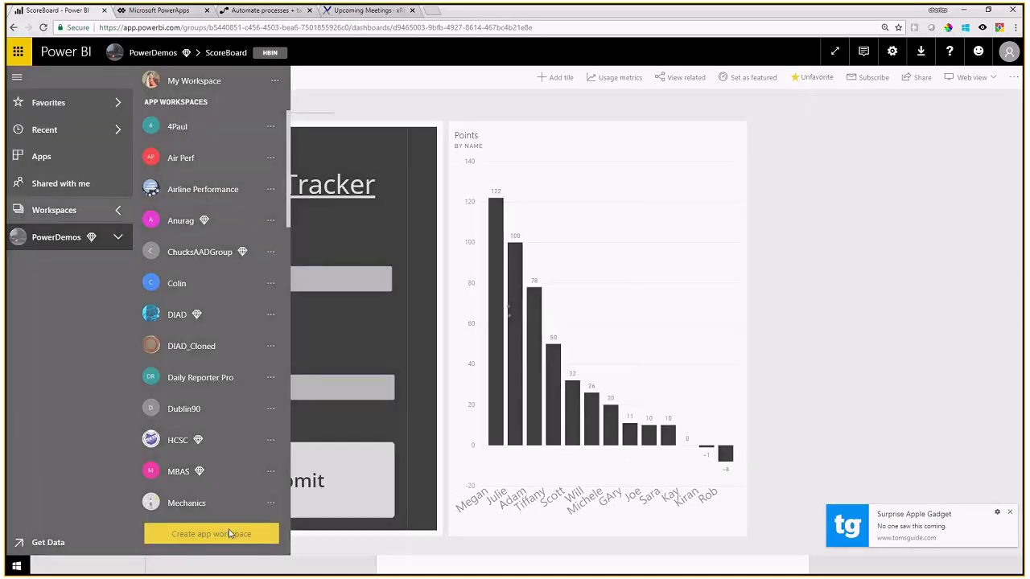
pyautogui.click(776, 211)
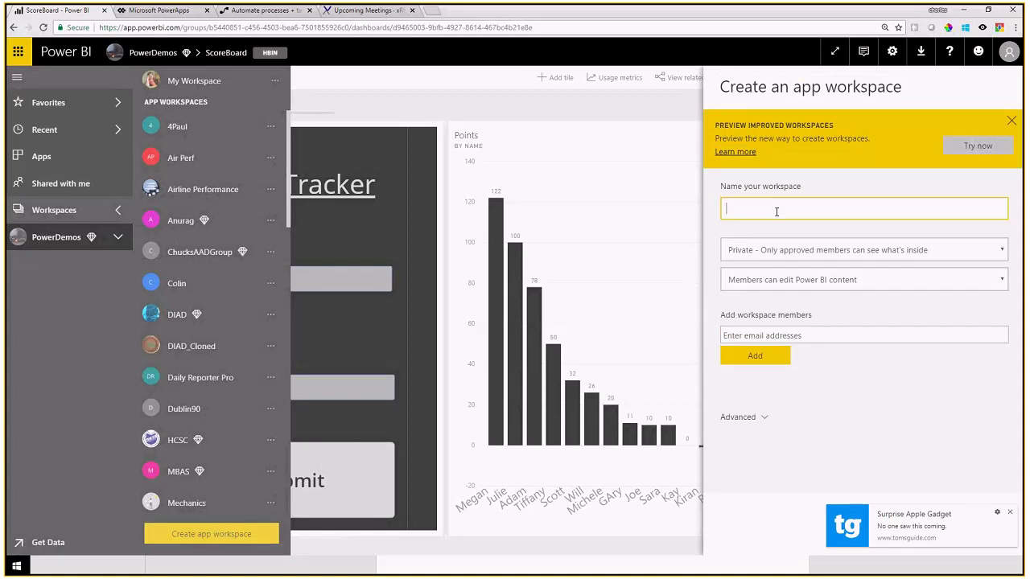
pyautogui.write('XRMVirtual')
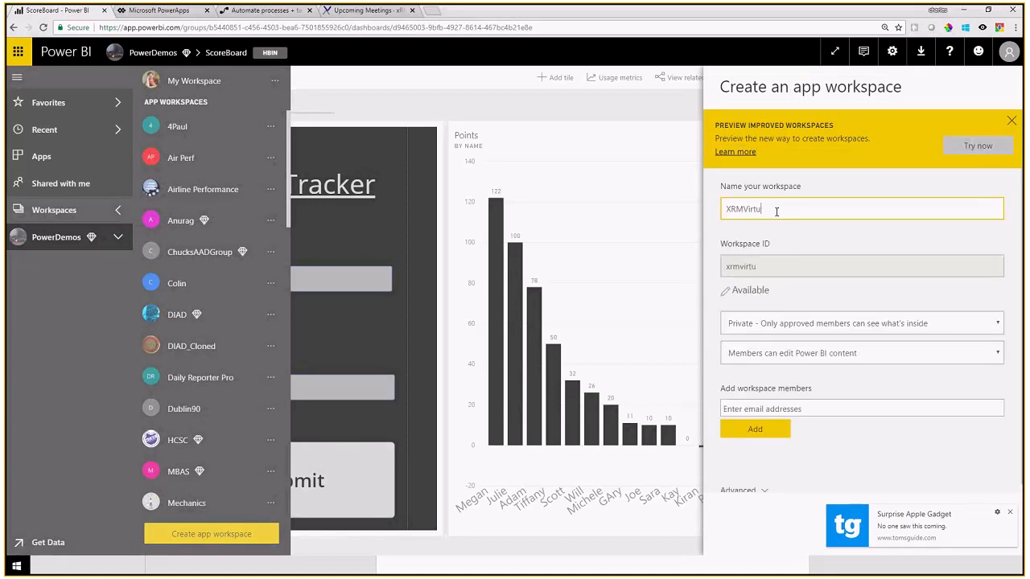
# Step: Add one member to the XRMVirtual workspace and save it
pyautogui.click(765, 434)
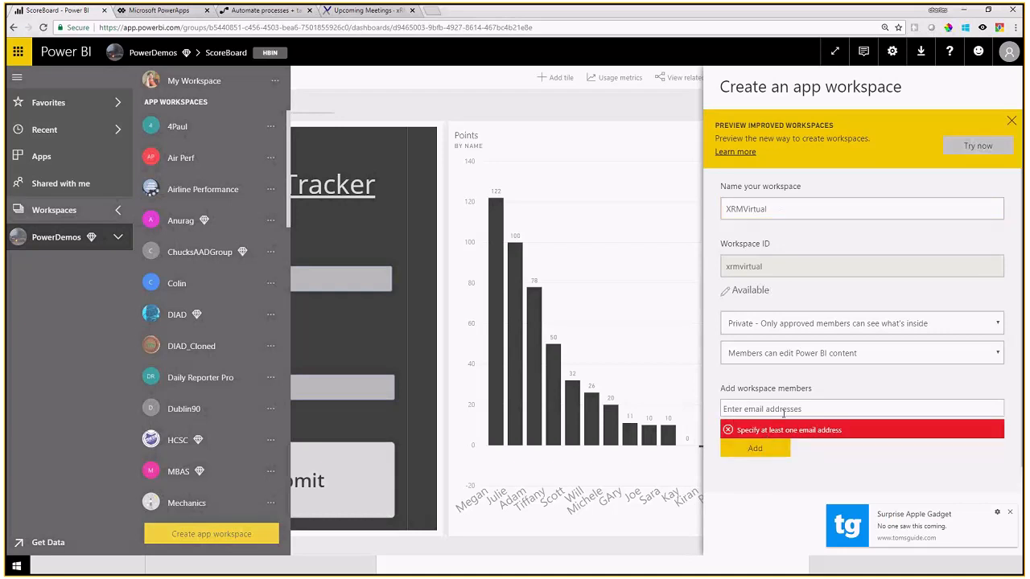
pyautogui.write('chass')
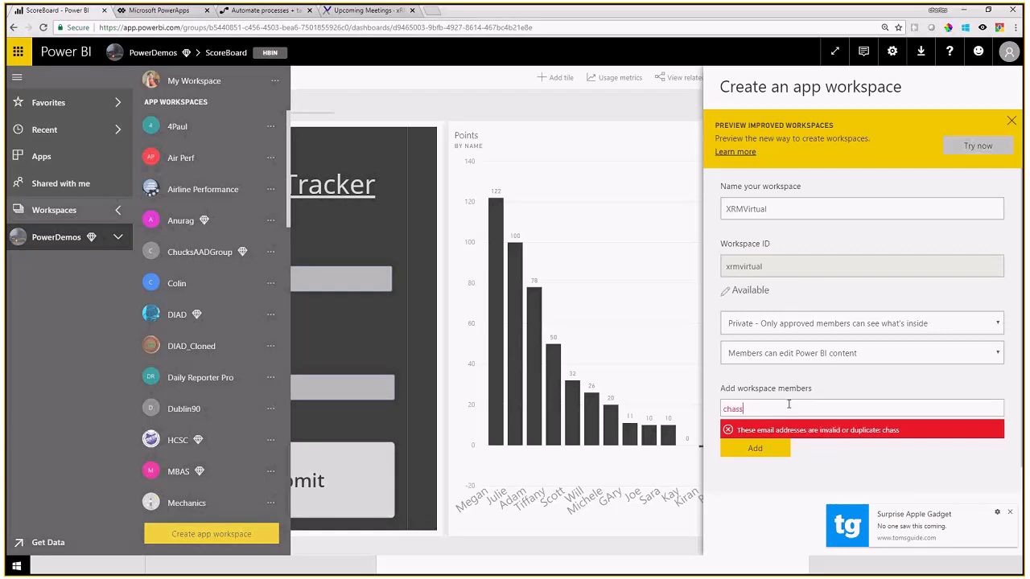
pyautogui.moveTo(636, 400); pyautogui.dragTo(676, 405)
pyautogui.click(762, 404)
pyautogui.press('BackSpace')
pyautogui.press('BackSpace')
pyautogui.press('BackSpace')
pyautogui.press('BackSpace')
pyautogui.press('BackSpace')
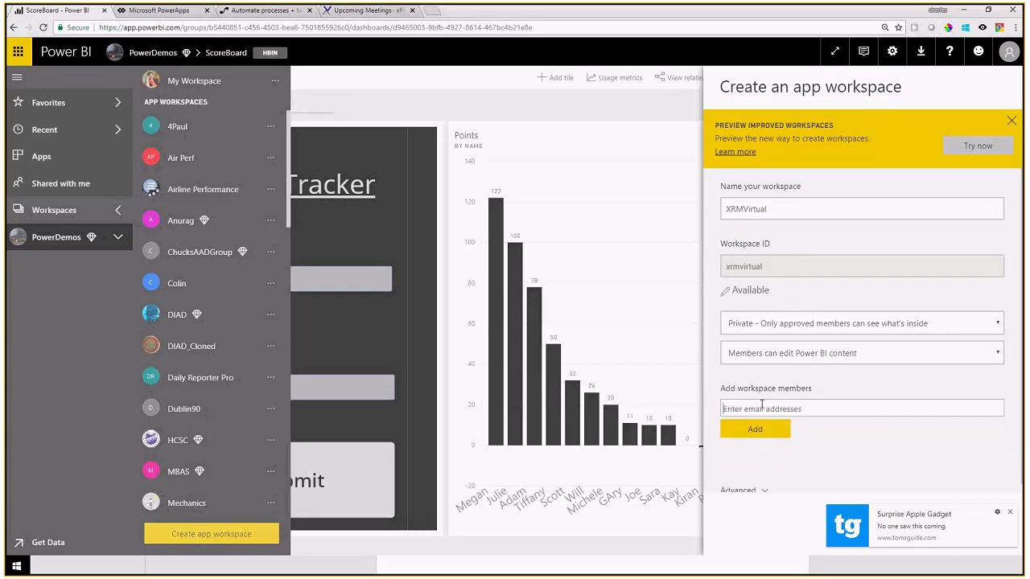
pyautogui.write('dia')
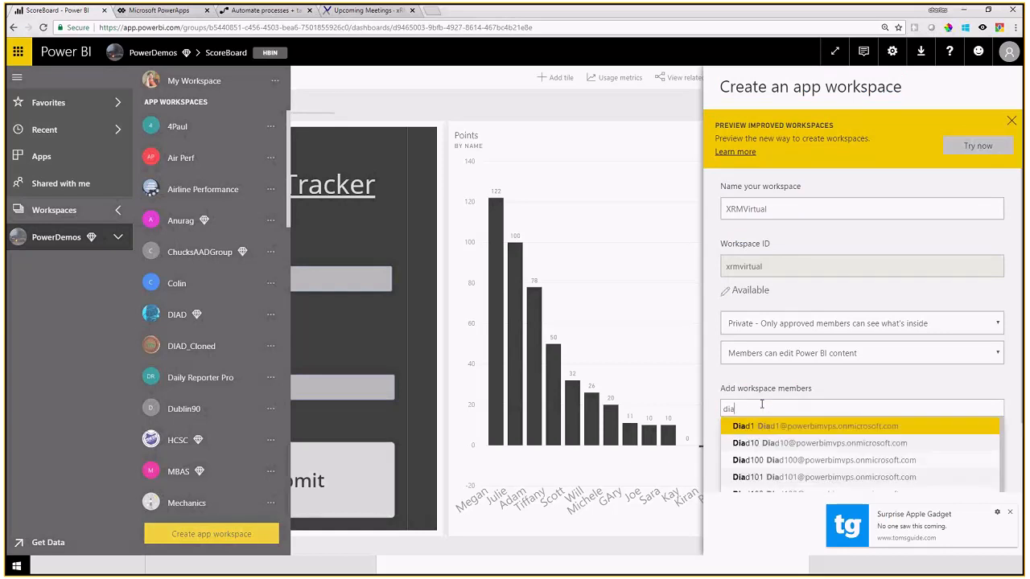
pyautogui.click(748, 426)
pyautogui.click(762, 432)
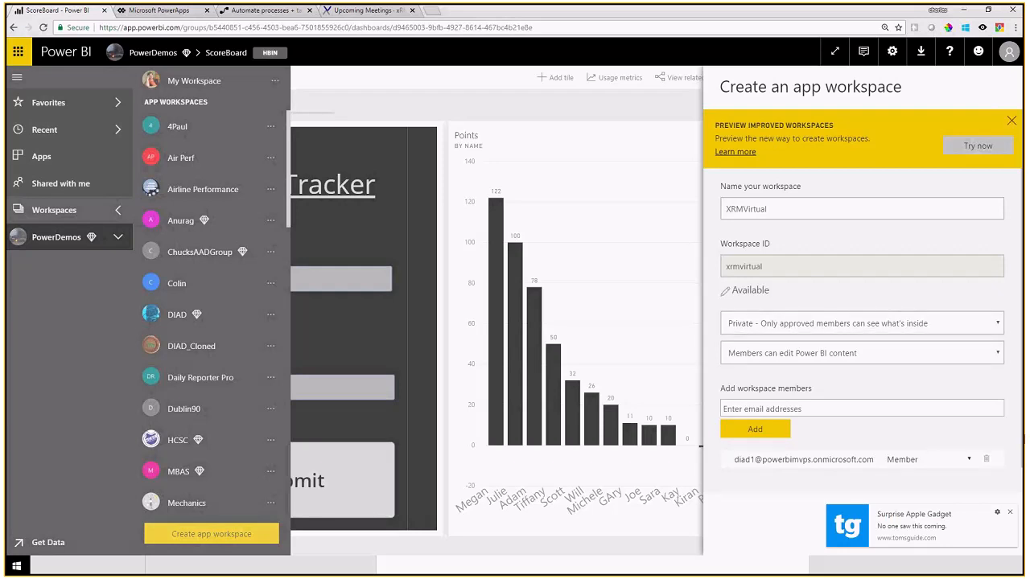
pyautogui.click(1010, 512)
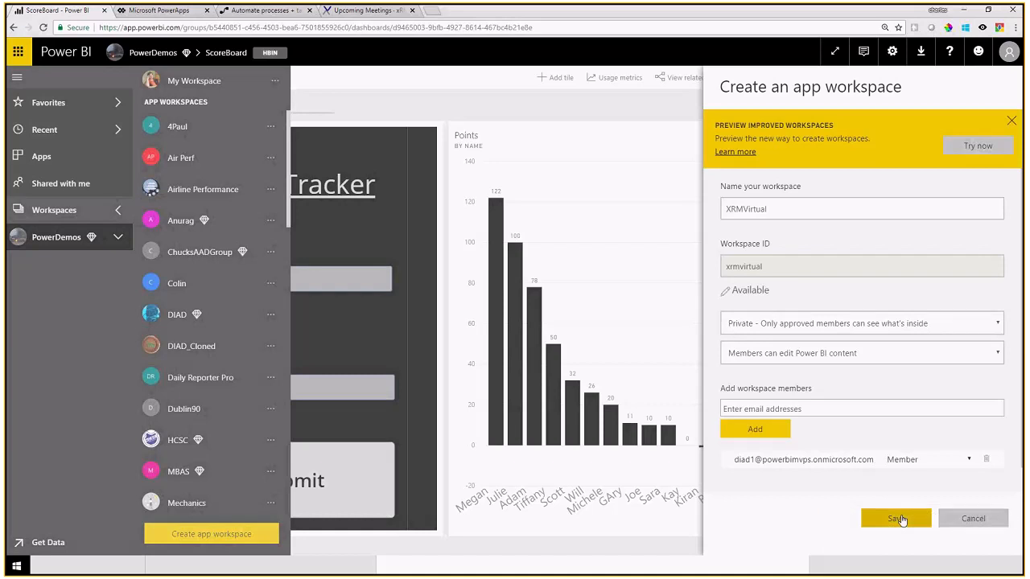
pyautogui.click(870, 519)
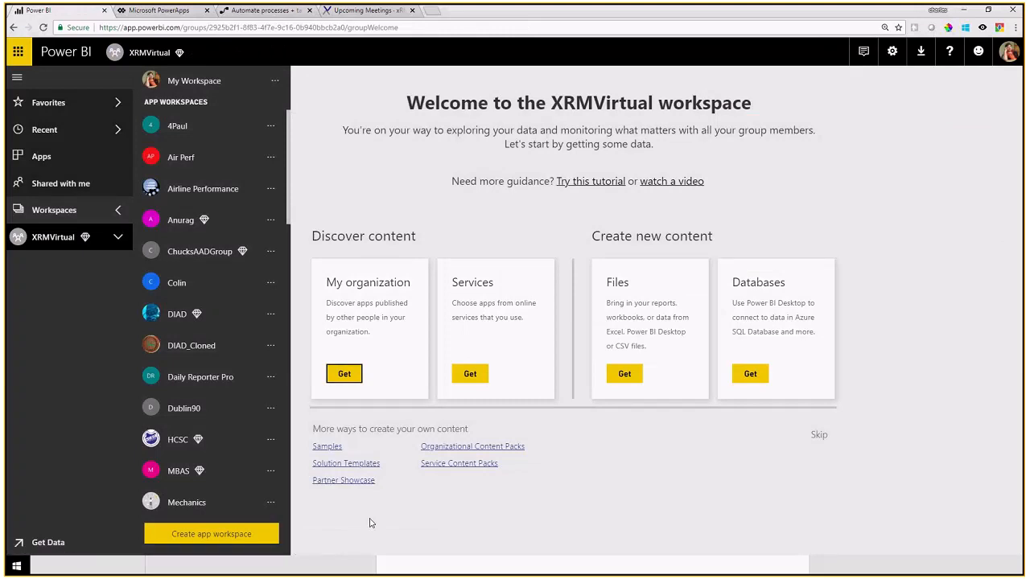
# Step: Connect the Supplier Quality Analysis Sample, then show the XRMVirtual workspace's content list
pyautogui.click(325, 449)
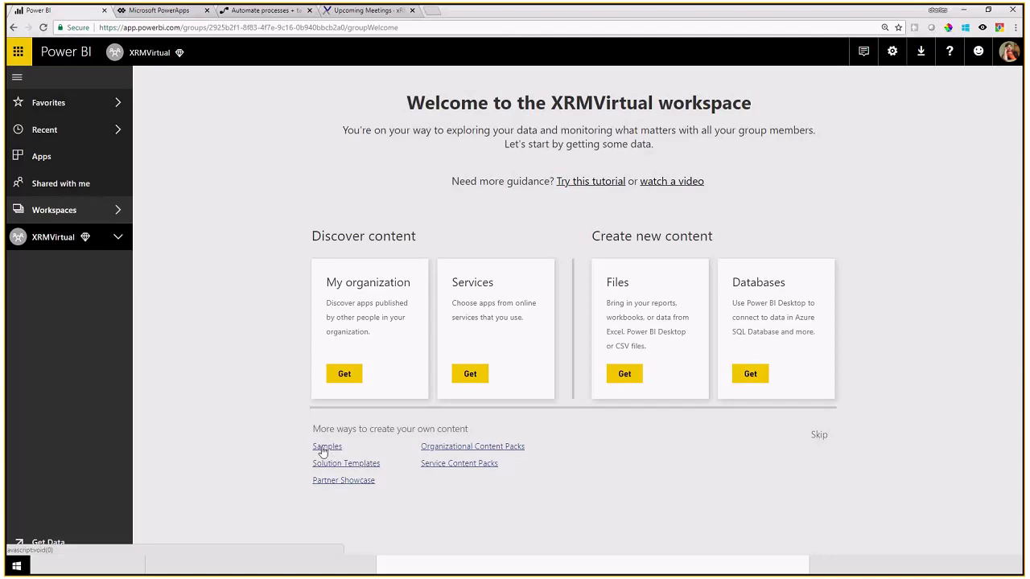
pyautogui.click(322, 452)
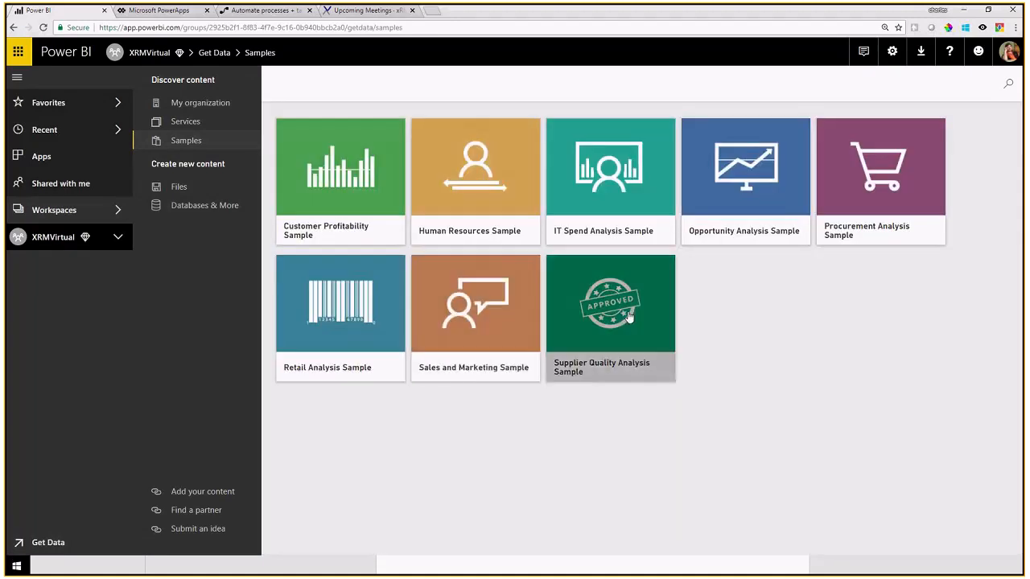
pyautogui.click(603, 338)
pyautogui.click(718, 426)
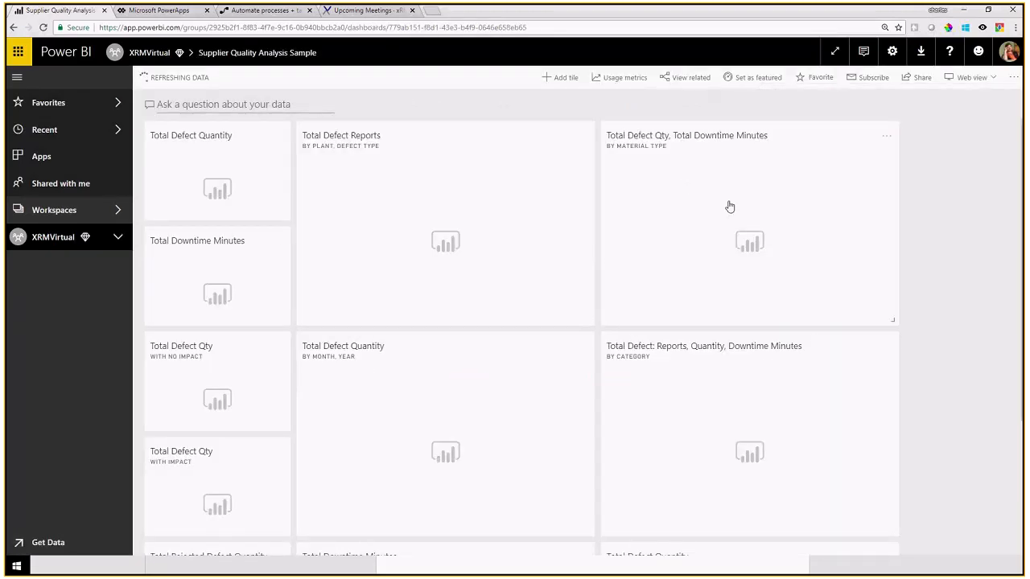
pyautogui.click(53, 236)
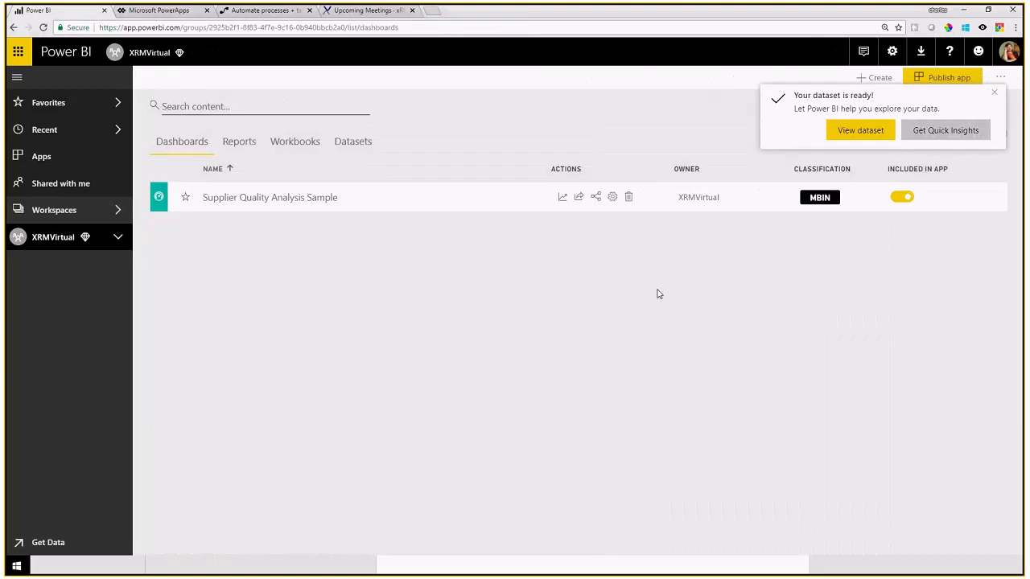
# Step: Dismiss the dataset-ready notice and choose Create > Streaming dataset
pyautogui.click(994, 94)
pyautogui.click(860, 79)
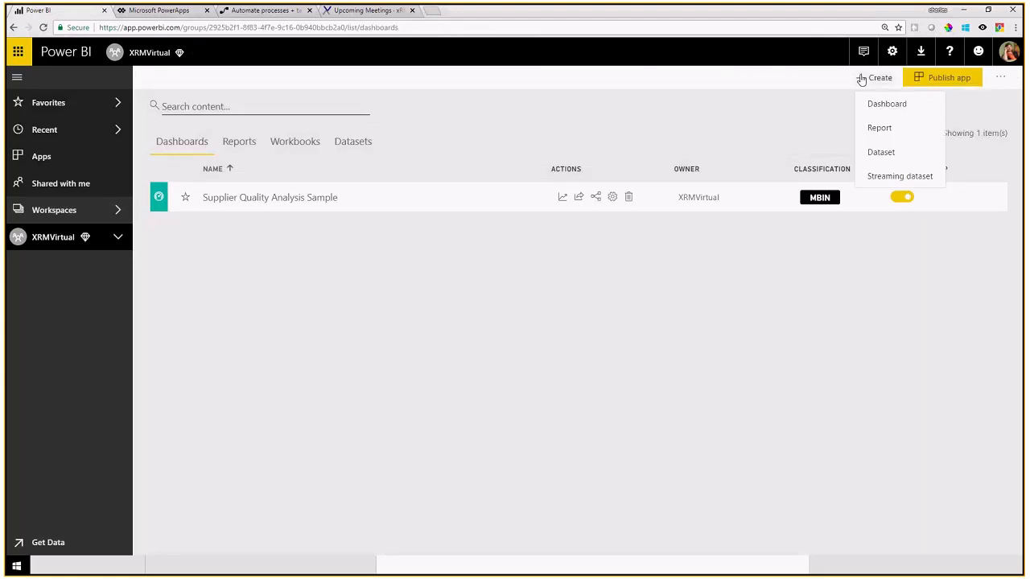
pyautogui.click(882, 177)
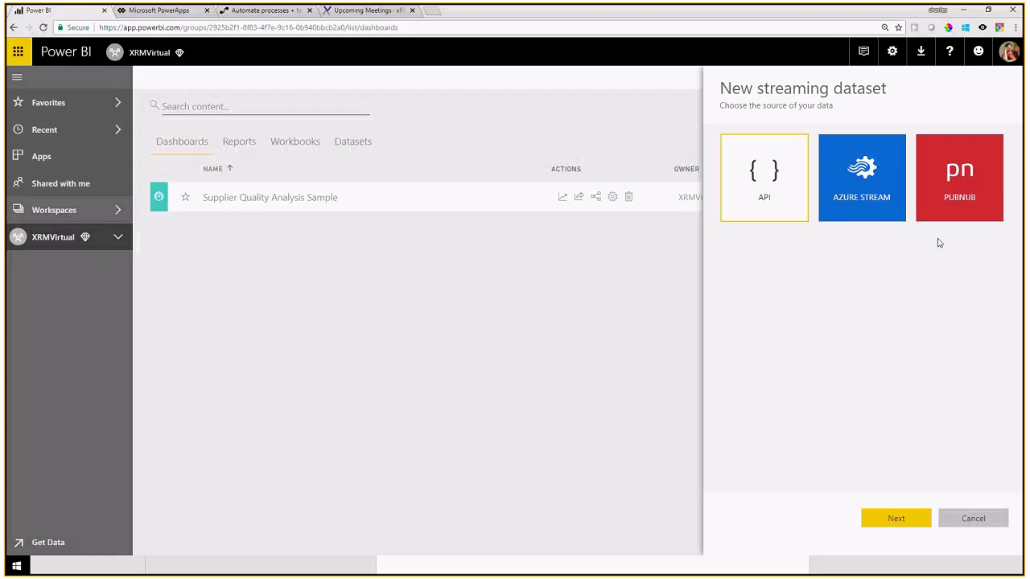
# Step: Choose API as the source and name the streaming dataset XRMVirtualRS
pyautogui.click(893, 521)
pyautogui.click(786, 194)
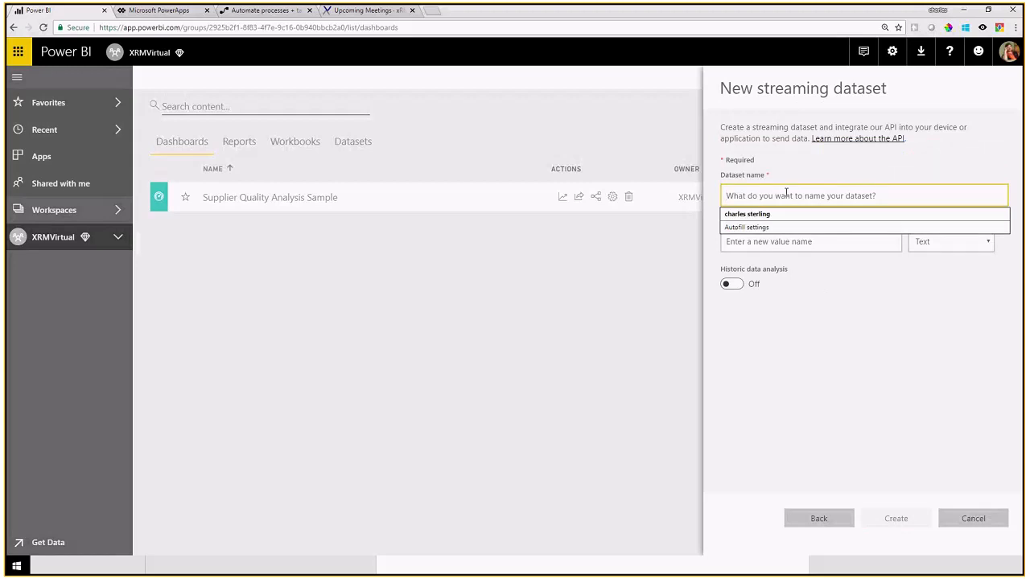
pyautogui.write('XRM')
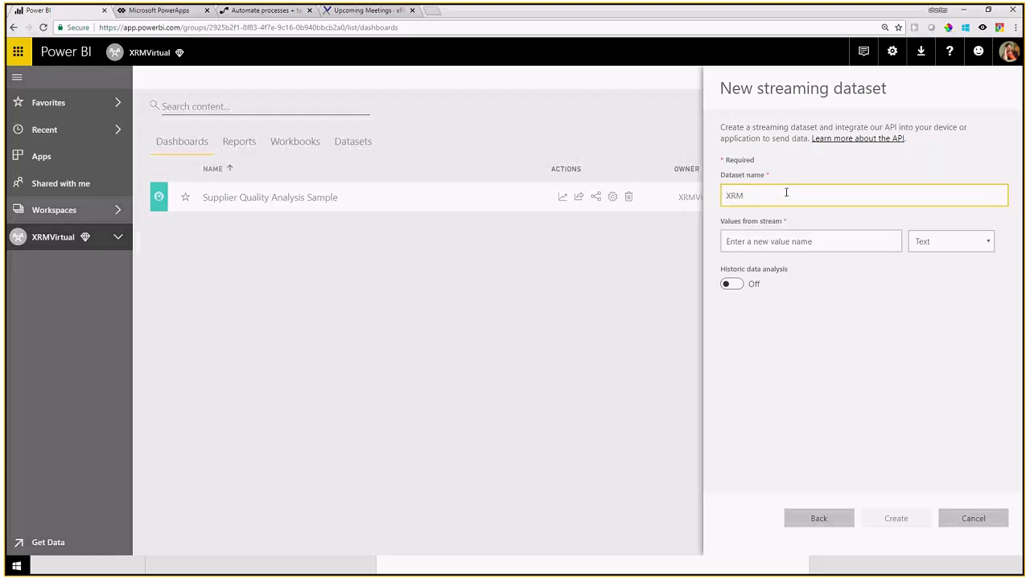
pyautogui.press('BackSpace')
pyautogui.write('MVirtualRS')
# Step: Define stream values Person as Text and Score as Number
pyautogui.click(795, 243)
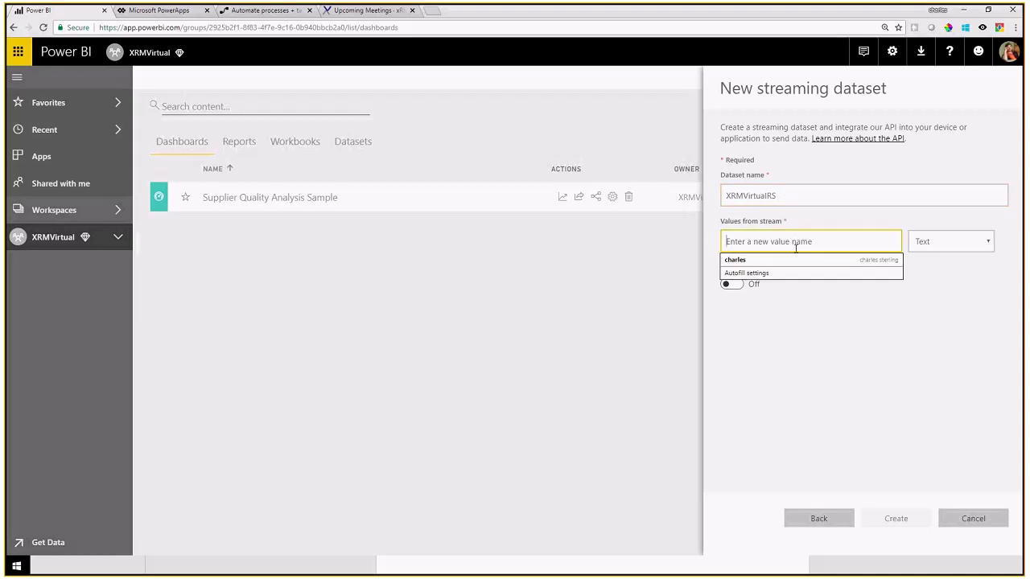
pyautogui.write('Peor')
pyautogui.press('BackSpace')
pyautogui.press('BackSpace')
pyautogui.press('BackSpace')
pyautogui.write('ers')
pyautogui.press('Tab')
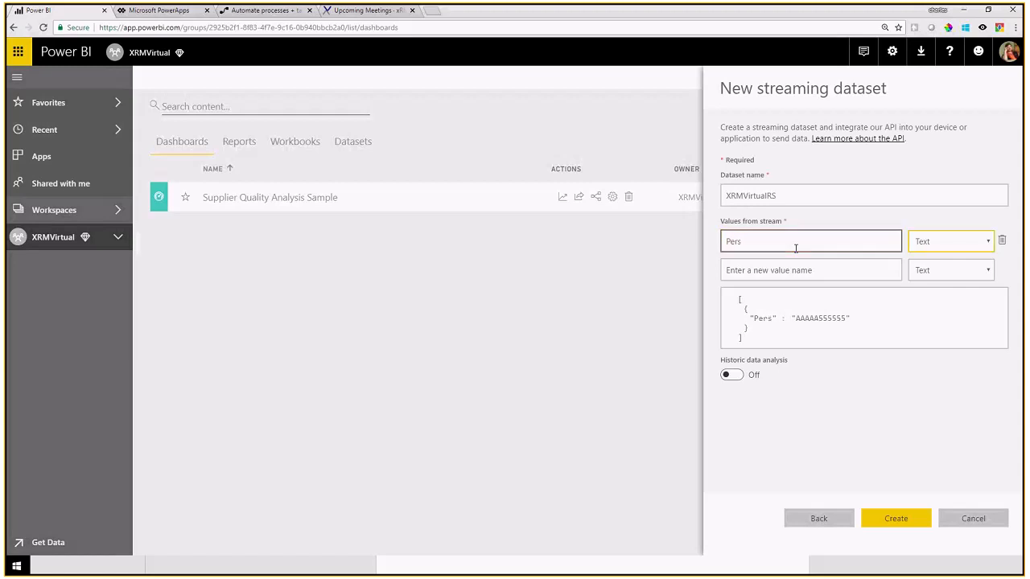
pyautogui.click(795, 247)
pyautogui.write('on')
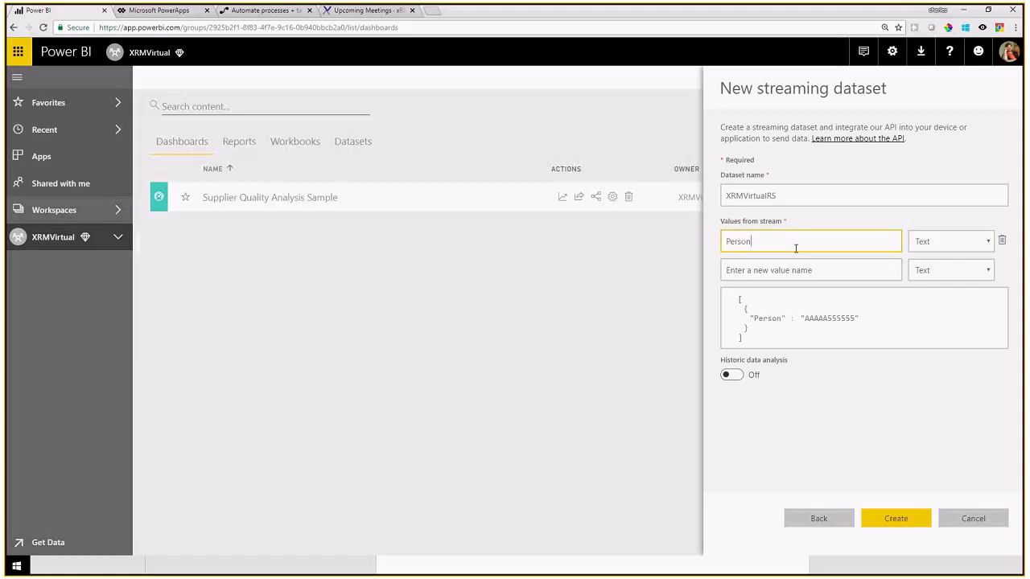
pyautogui.click(949, 245)
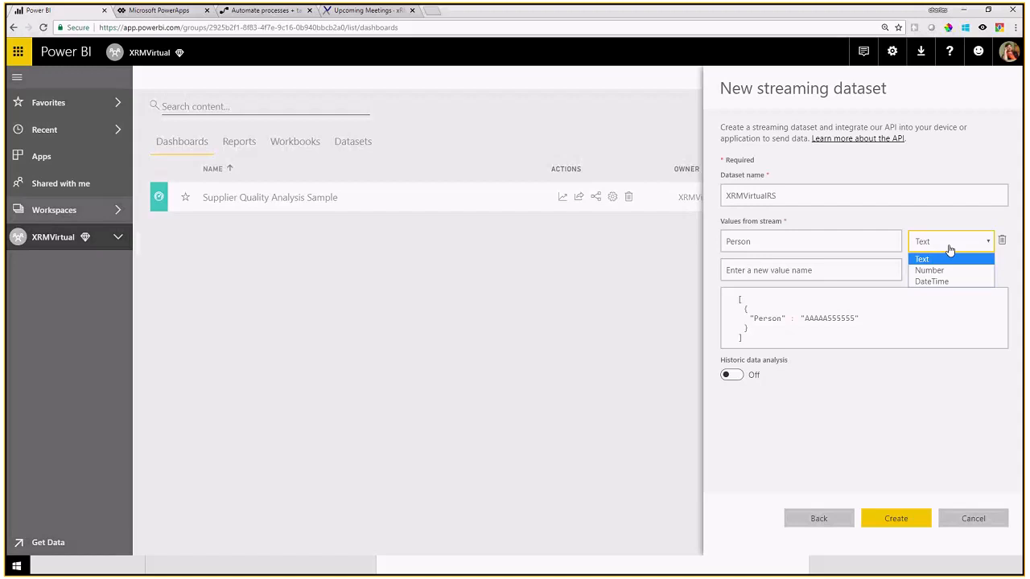
pyautogui.click(799, 271)
pyautogui.write('Score')
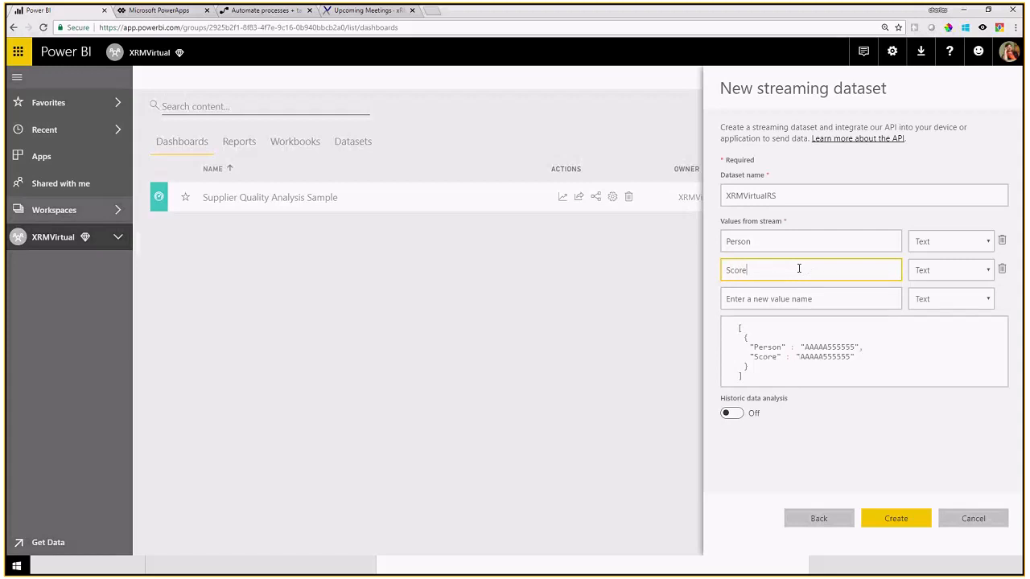
pyautogui.click(949, 270)
pyautogui.click(933, 296)
# Step: Add When as DateTime and Source as Text, then select the sample JSON
pyautogui.click(755, 301)
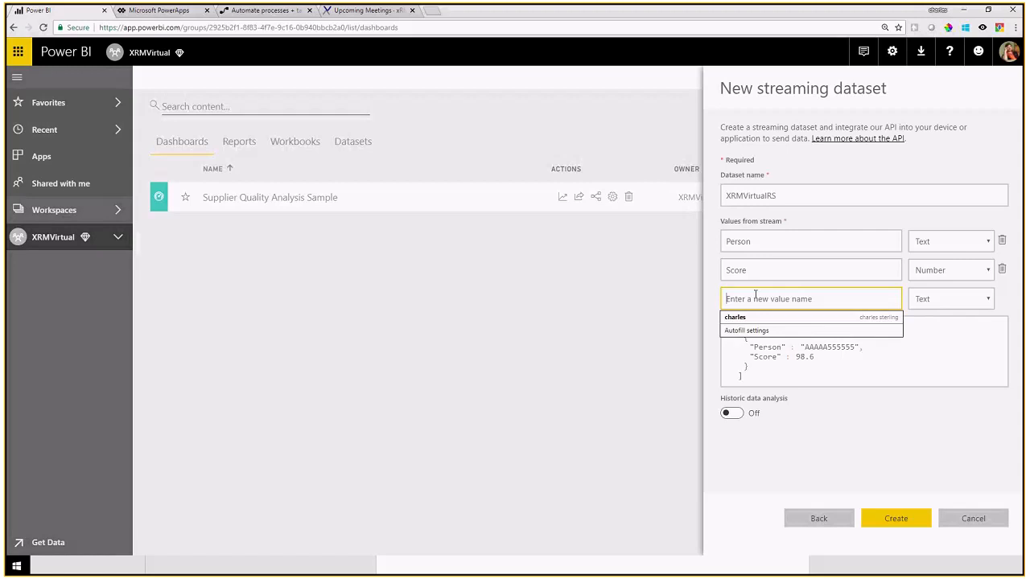
pyautogui.write('whe')
pyautogui.press('BackSpace')
pyautogui.press('BackSpace')
pyautogui.press('BackSpace')
pyautogui.write('When')
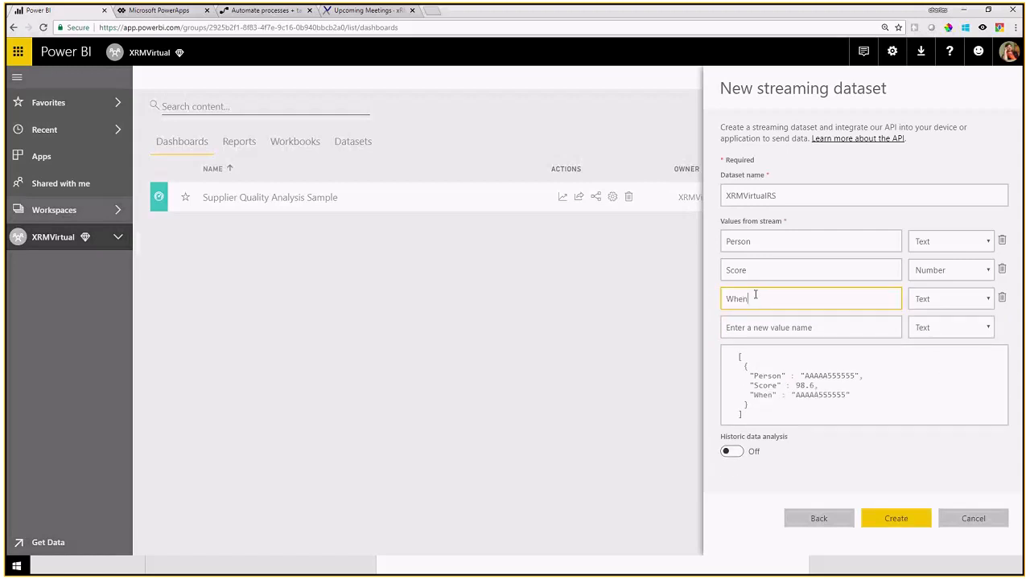
pyautogui.click(953, 299)
pyautogui.click(933, 338)
pyautogui.click(754, 327)
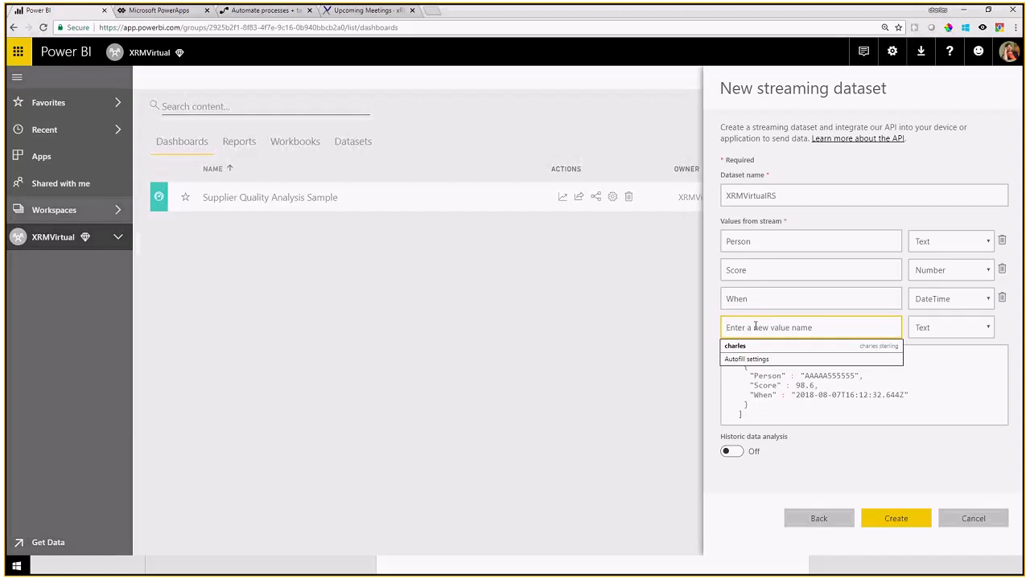
pyautogui.write('Source')
pyautogui.press('Tab')
pyautogui.click(732, 388)
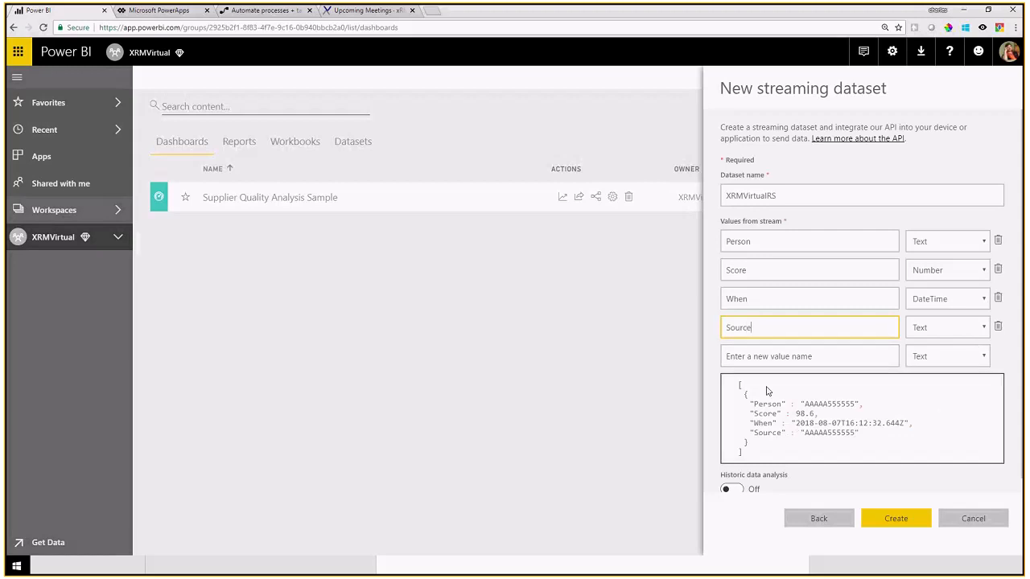
pyautogui.click(731, 388)
pyautogui.hotkey('ctrl', 'a')
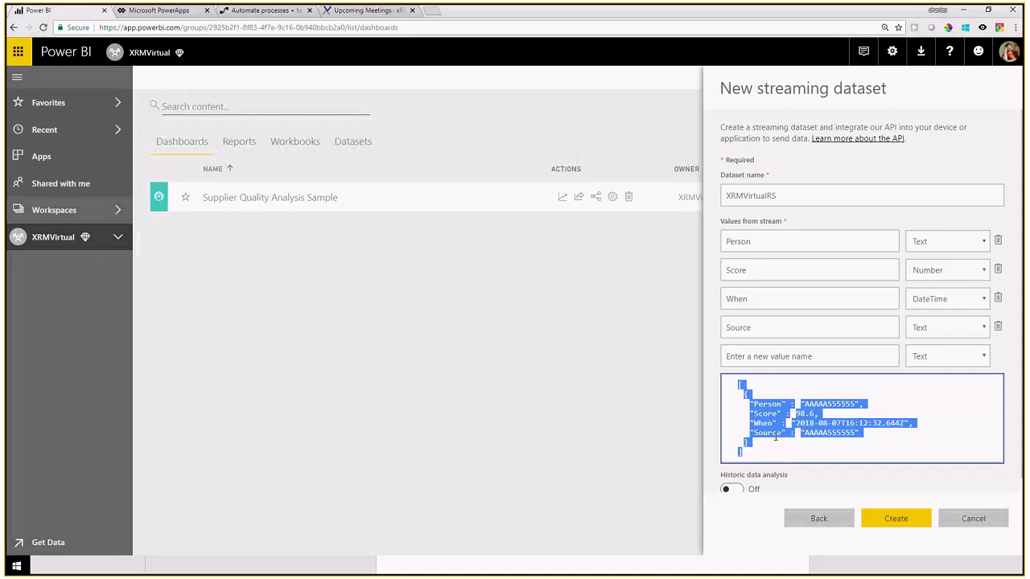
# Step: Switch Historic data analysis On and create the XRMVirtualRS dataset
pyautogui.click(740, 491)
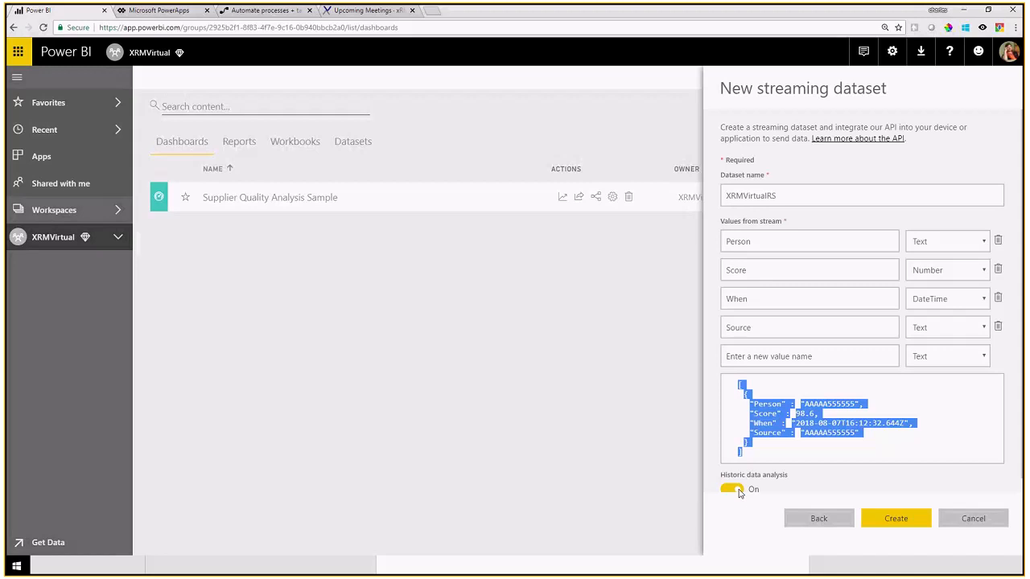
pyautogui.click(887, 520)
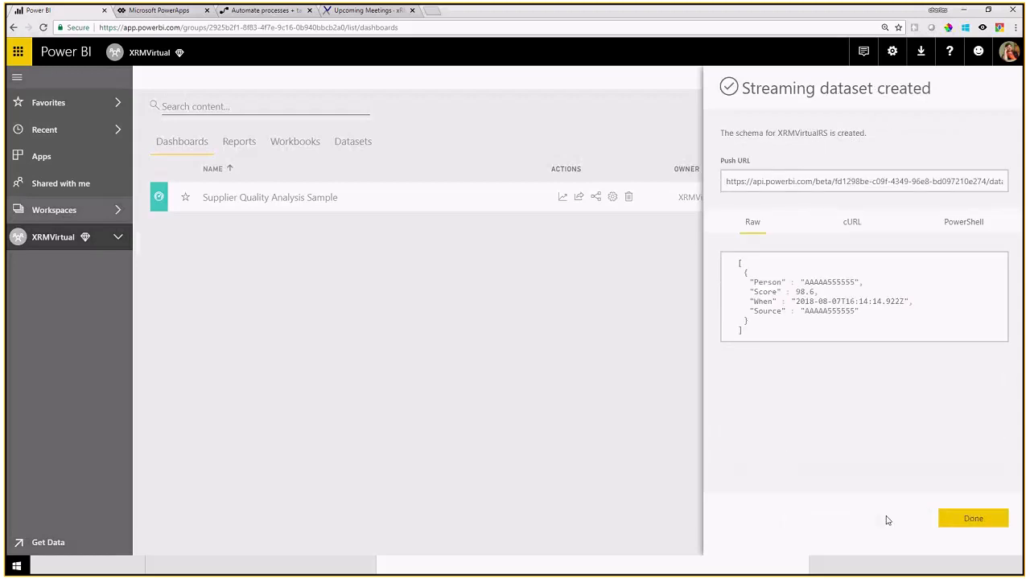
# Step: Copy the dataset's PowerShell push sample script
pyautogui.click(961, 225)
pyautogui.click(759, 267)
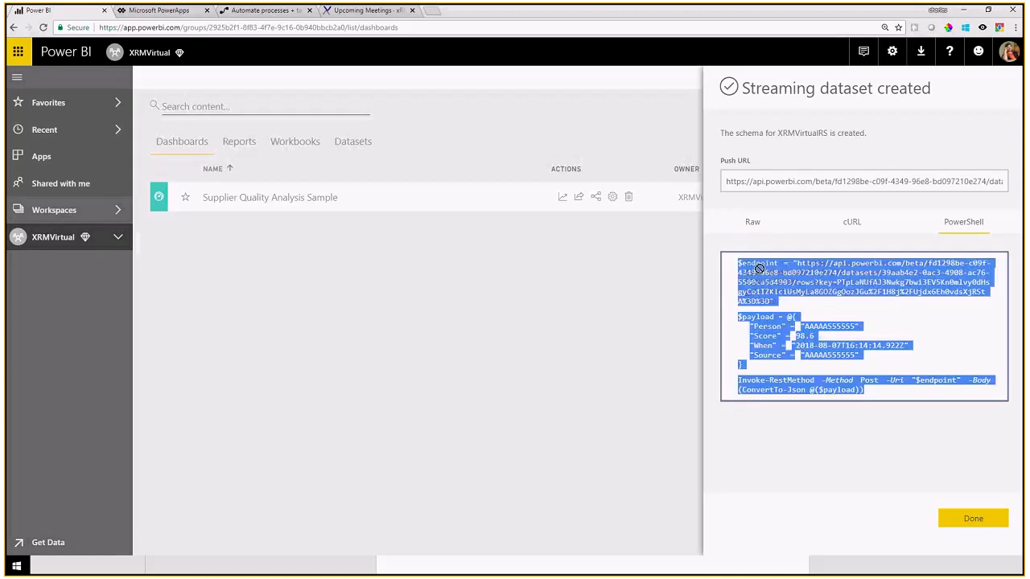
pyautogui.rightClick(791, 301)
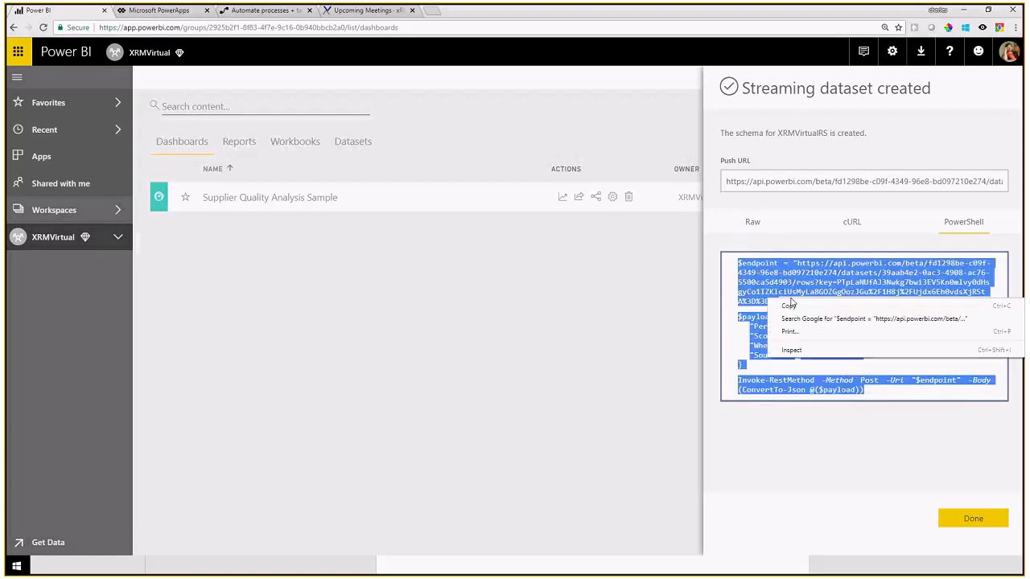
pyautogui.click(789, 306)
# Step: Close the panel and create a new report from the XRMVirtualRS dataset
pyautogui.click(969, 523)
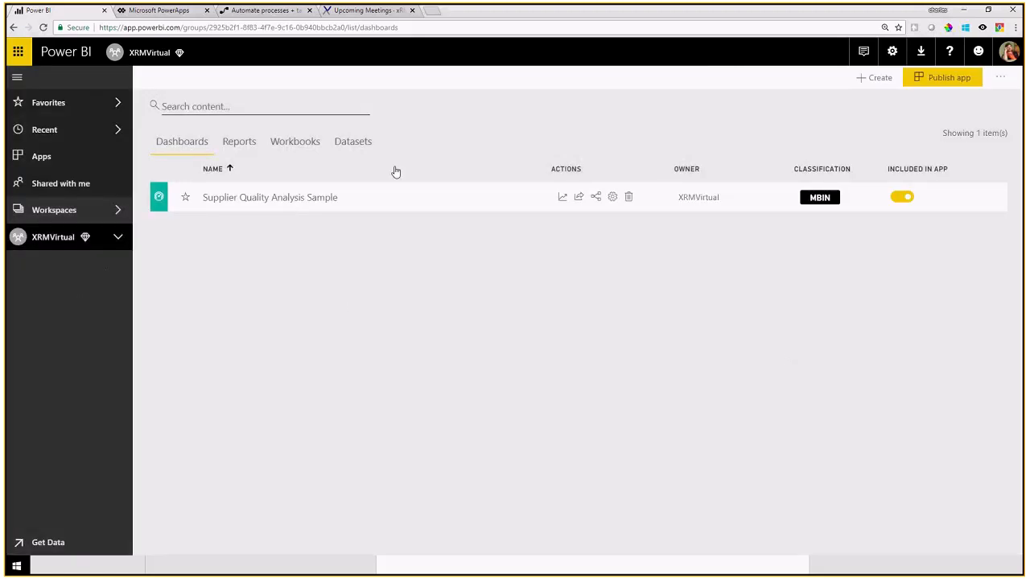
pyautogui.click(344, 142)
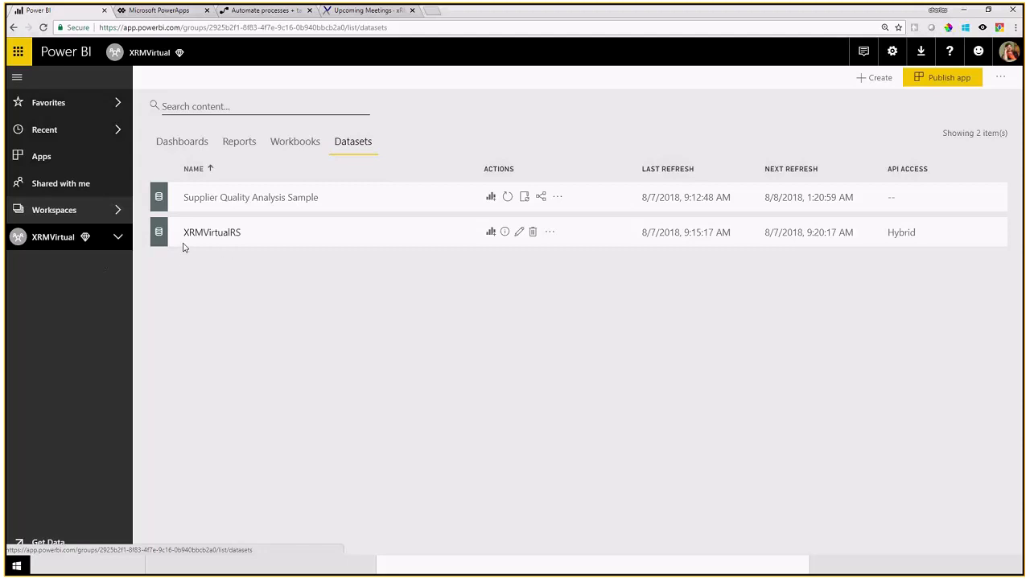
pyautogui.click(490, 235)
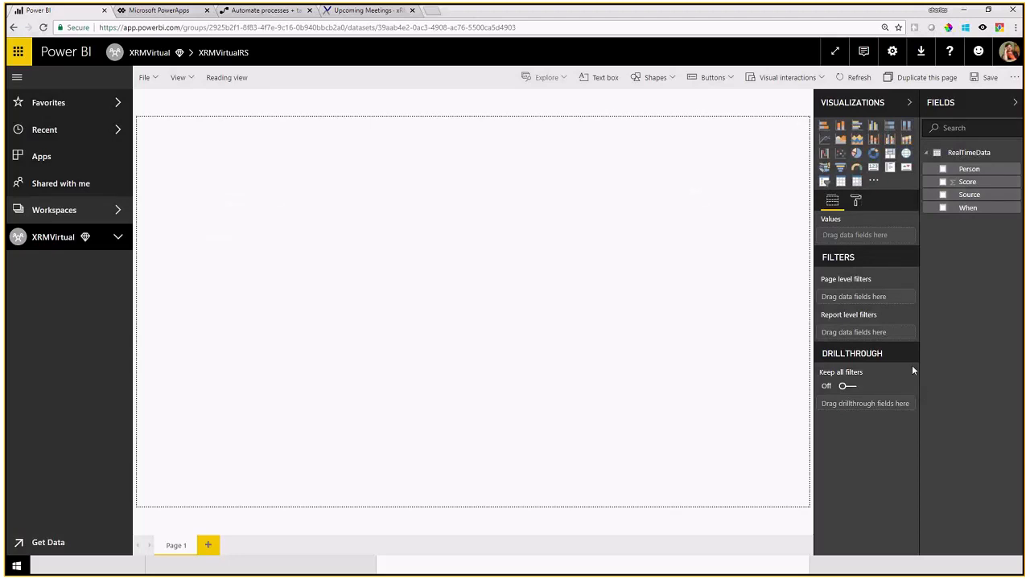
# Step: Add a card visual bound to the Score field and resize it
pyautogui.click(872, 169)
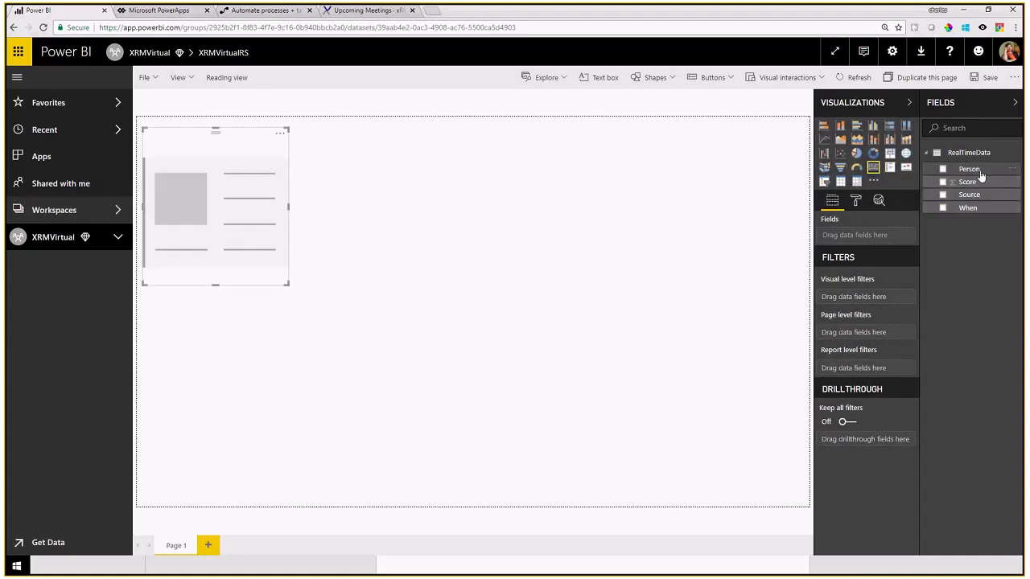
pyautogui.moveTo(967, 182); pyautogui.dragTo(229, 202)
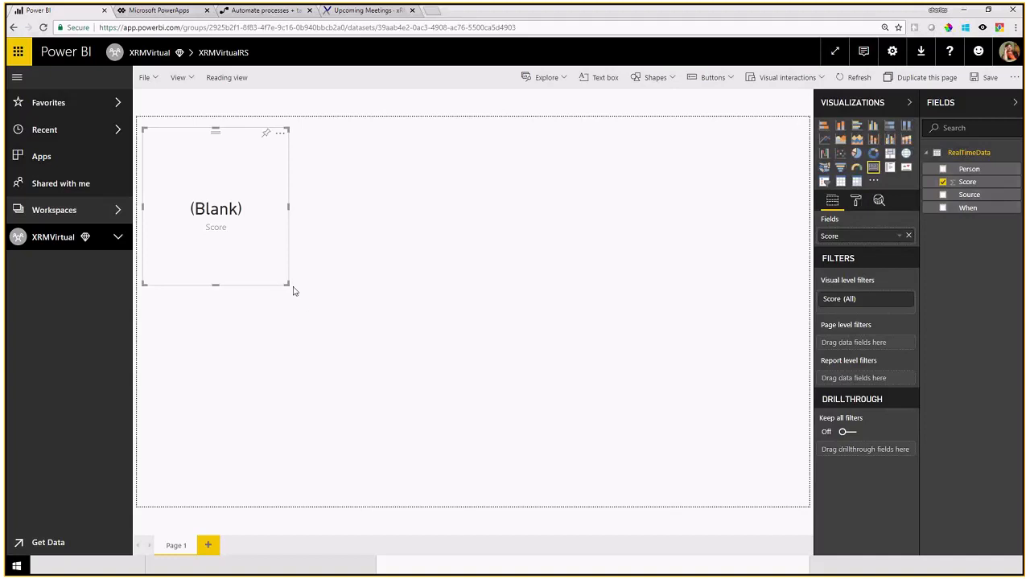
pyautogui.moveTo(288, 284); pyautogui.dragTo(257, 221)
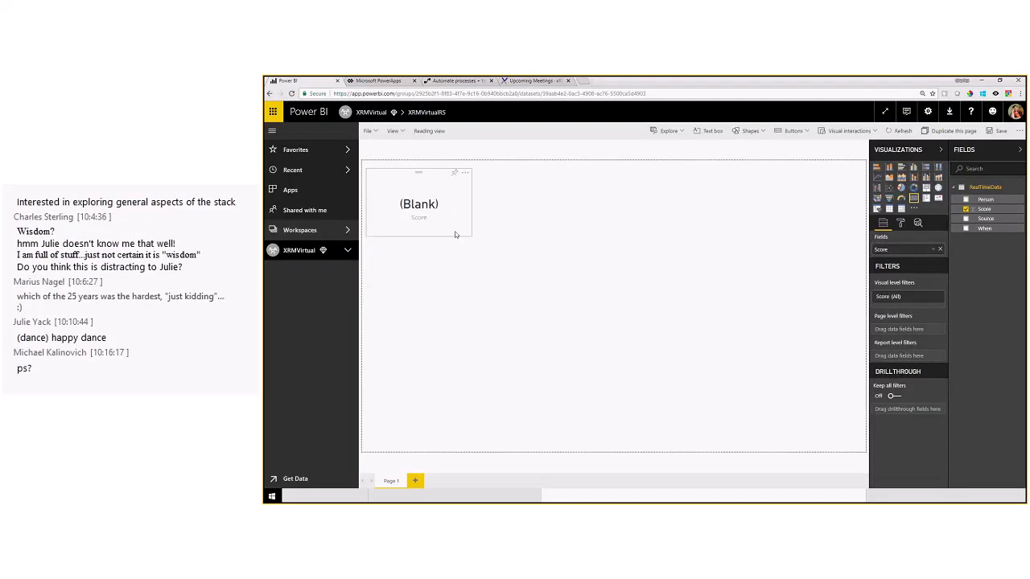
pyautogui.moveTo(454, 239); pyautogui.dragTo(452, 242)
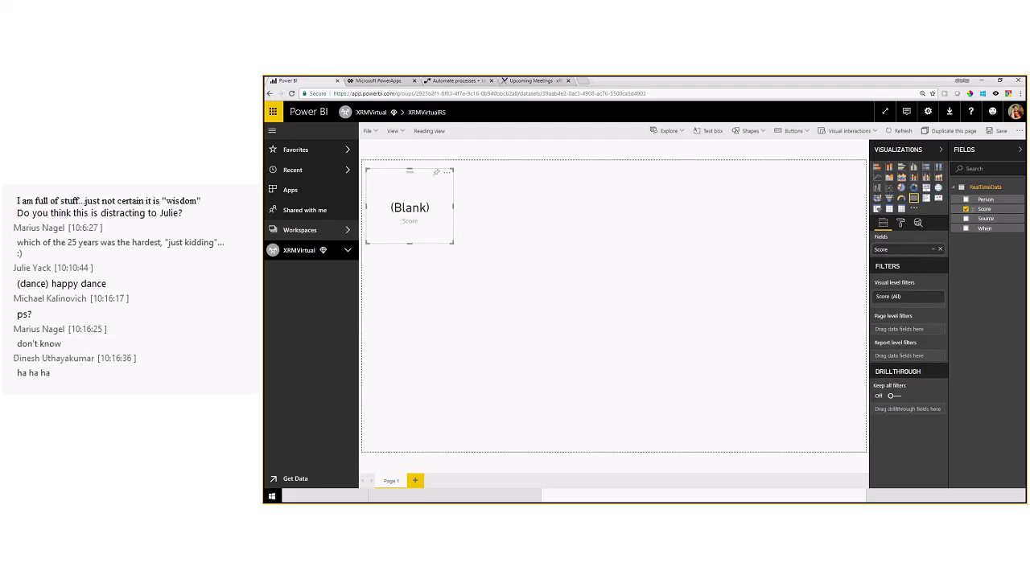
# Step: Launch Windows PowerShell from Start search and move its window to the centre
pyautogui.click(346, 496)
pyautogui.write('powershell')
pyautogui.press('Return')
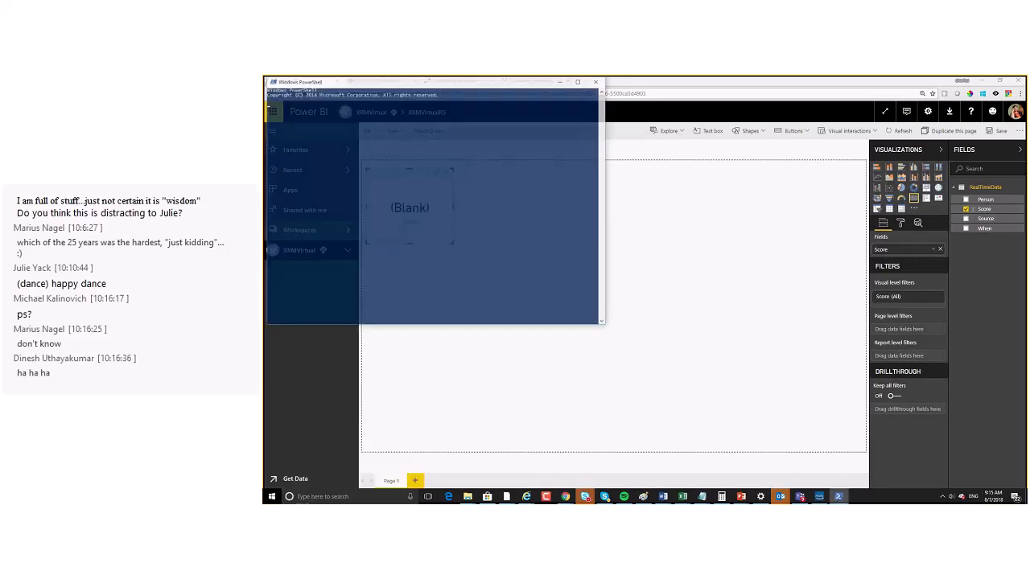
pyautogui.moveTo(443, 85); pyautogui.dragTo(739, 208)
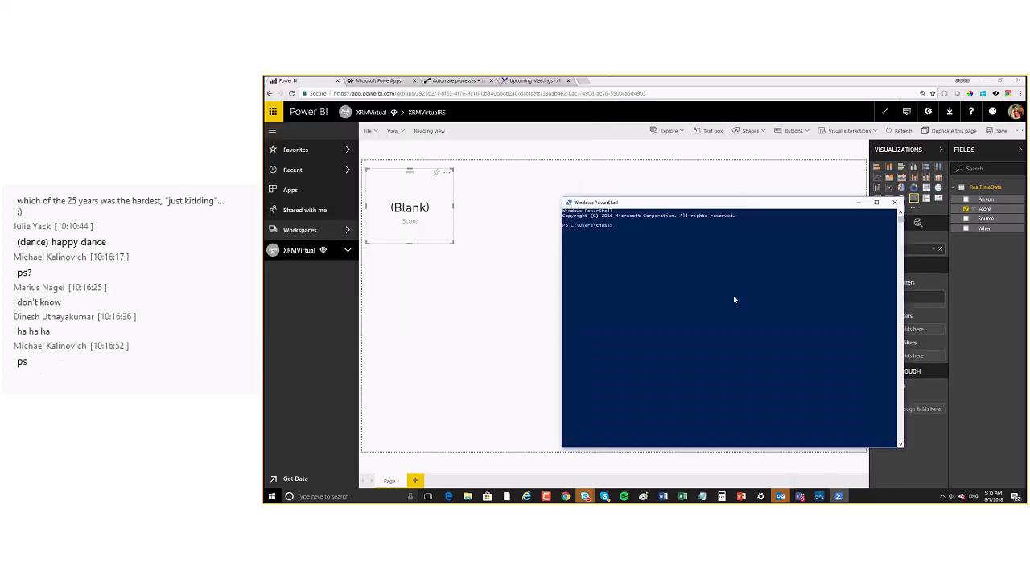
# Step: Paste the push script, discard the attempts, and clear the console with cls
pyautogui.rightClick(730, 299)
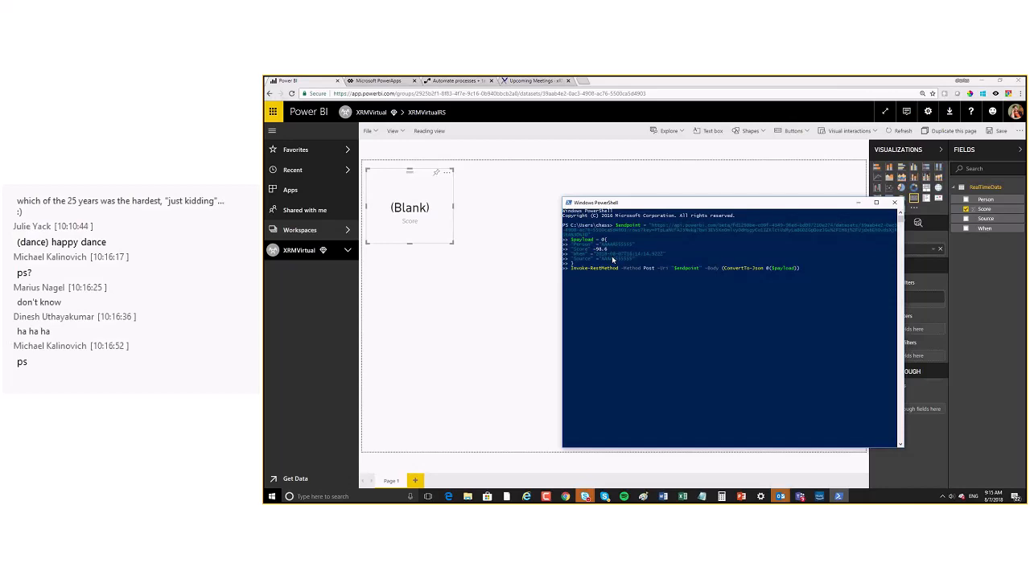
pyautogui.click(631, 245)
pyautogui.press('BackSpace')
pyautogui.press('BackSpace')
pyautogui.press('BackSpace')
pyautogui.press('BackSpace')
pyautogui.press('Escape')
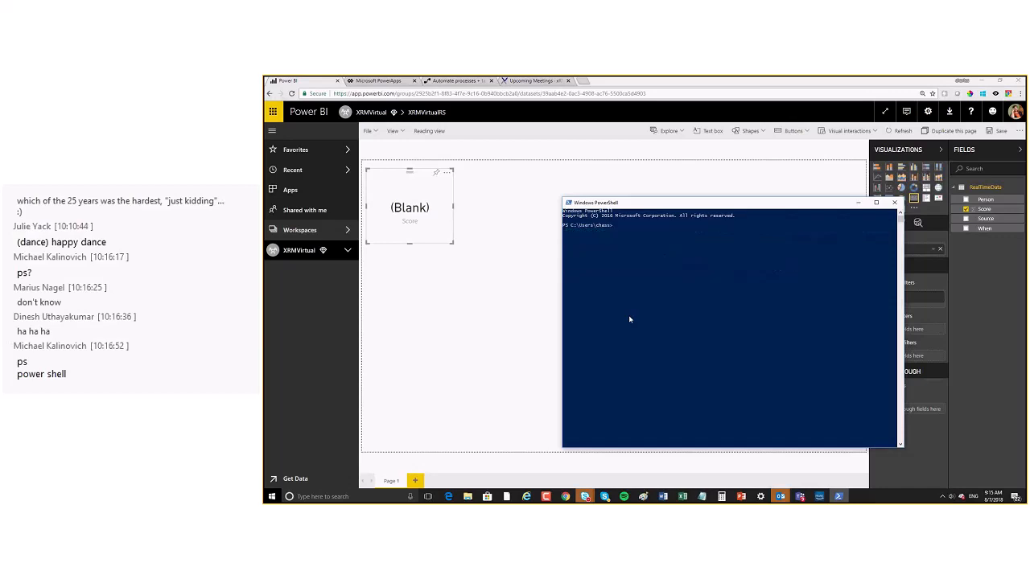
pyautogui.press('Up')
pyautogui.press('Escape')
pyautogui.rightClick(630, 319)
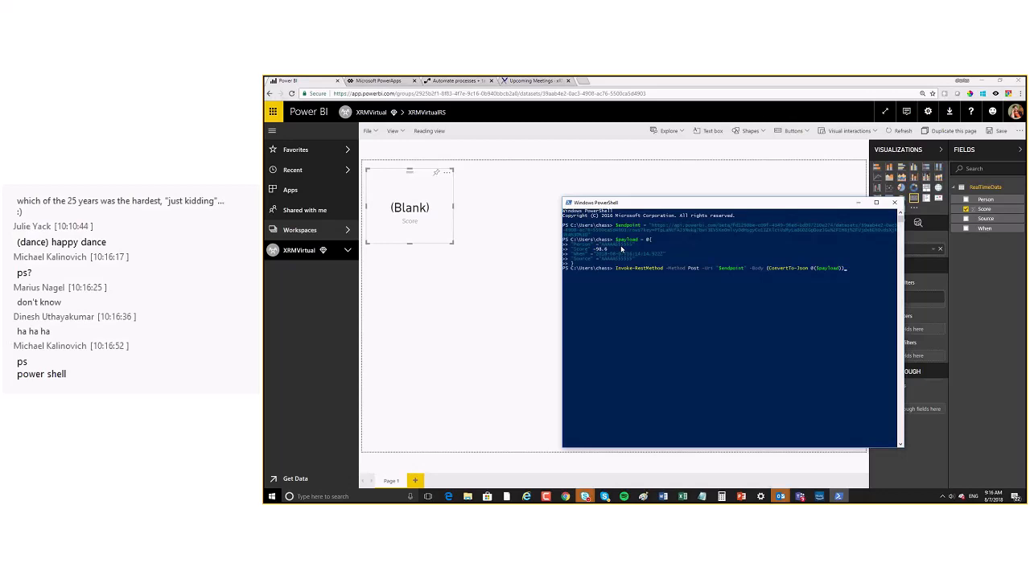
pyautogui.press('Escape')
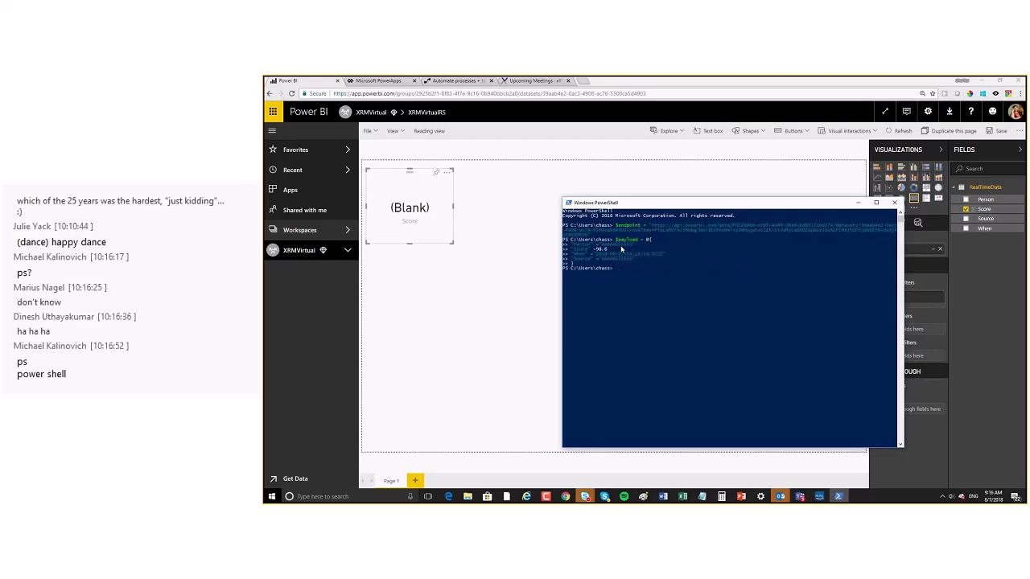
pyautogui.write('cls')
pyautogui.press('Return')
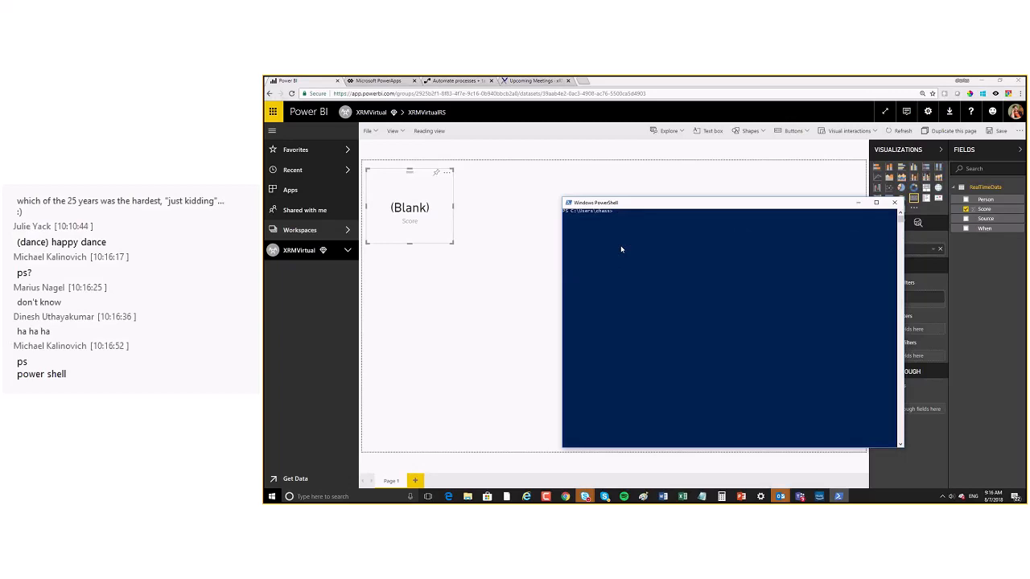
# Step: Paste and run the push script sending Score 98.6, then return to Power BI
pyautogui.hotkey('ctrl', 'v')
pyautogui.click(617, 232)
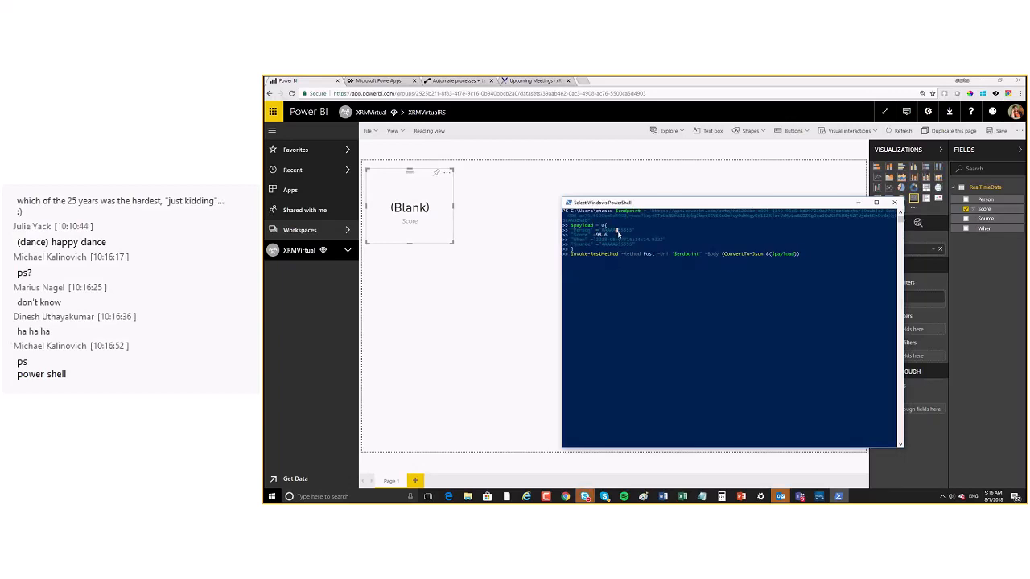
pyautogui.write('d')
pyautogui.press('Escape')
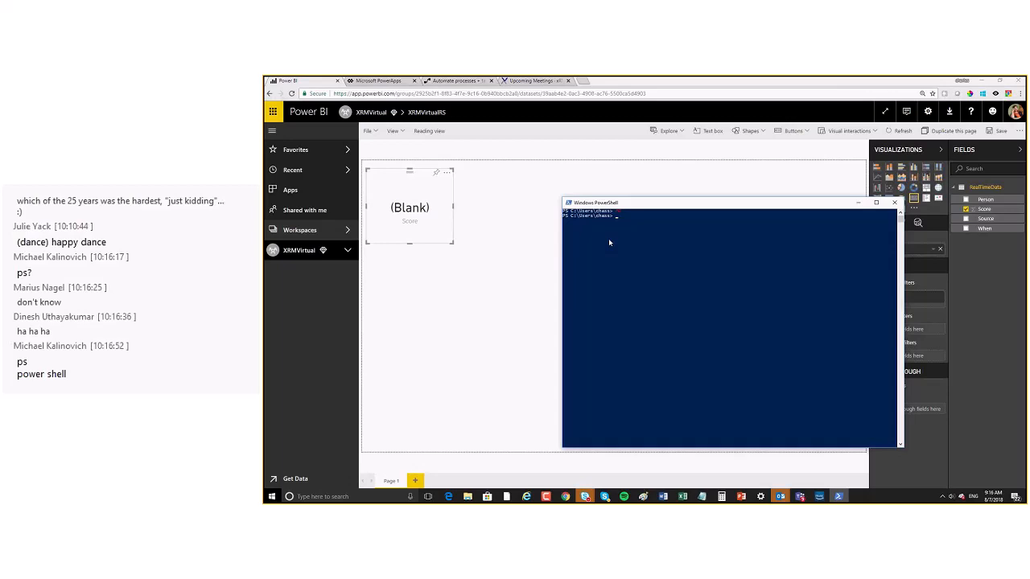
pyautogui.hotkey('ctrl', 'v')
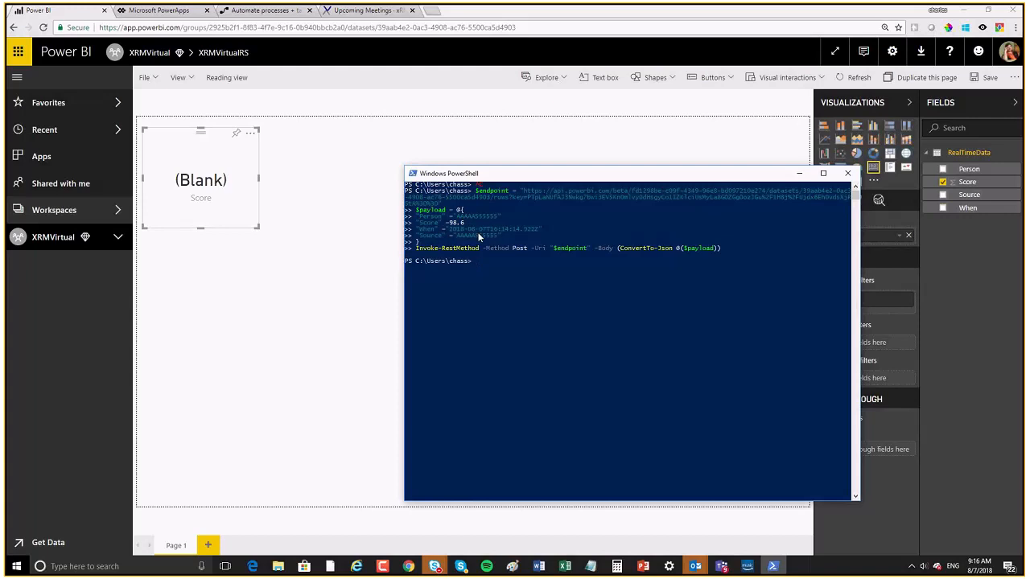
pyautogui.click(376, 276)
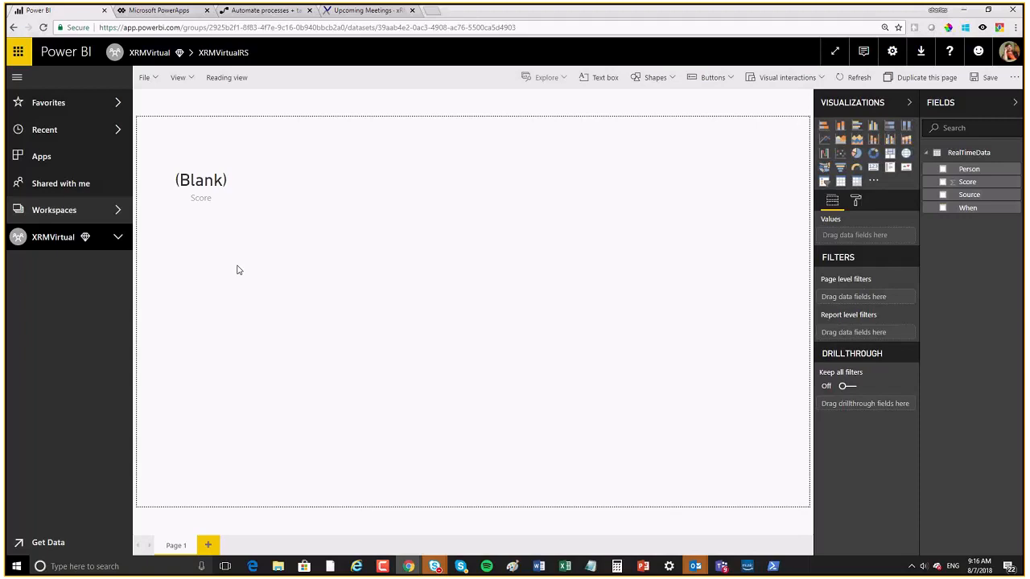
# Step: Refresh the report so the Score card shows 98.60, then check the script's 98.6 value
pyautogui.click(850, 84)
pyautogui.hotkey('alt', 'Tab')
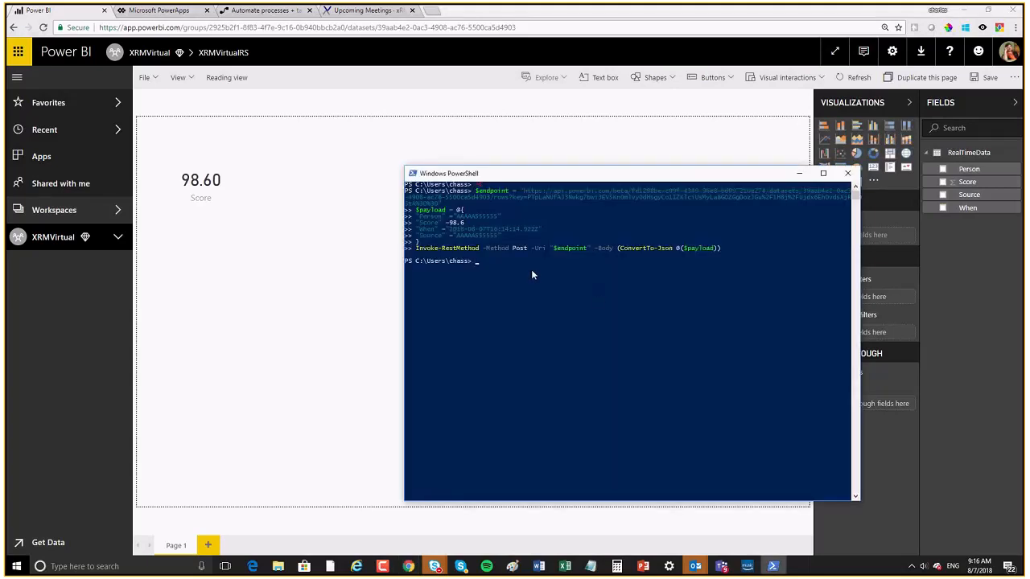
pyautogui.moveTo(464, 224); pyautogui.dragTo(451, 222)
pyautogui.moveTo(558, 179); pyautogui.dragTo(580, 184)
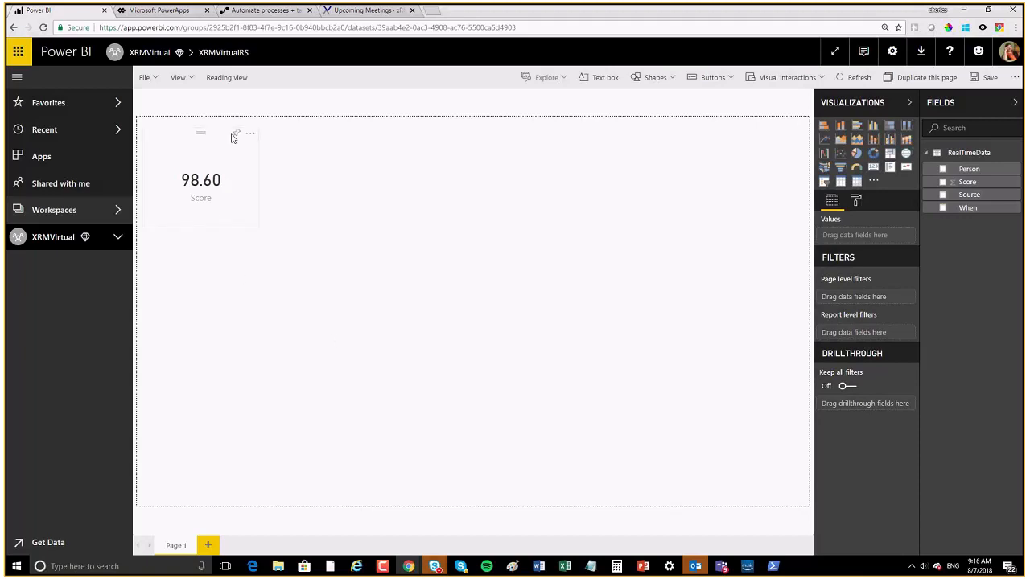
# Step: Save the report as XRMVirtual when starting to pin the Score card
pyautogui.click(237, 137)
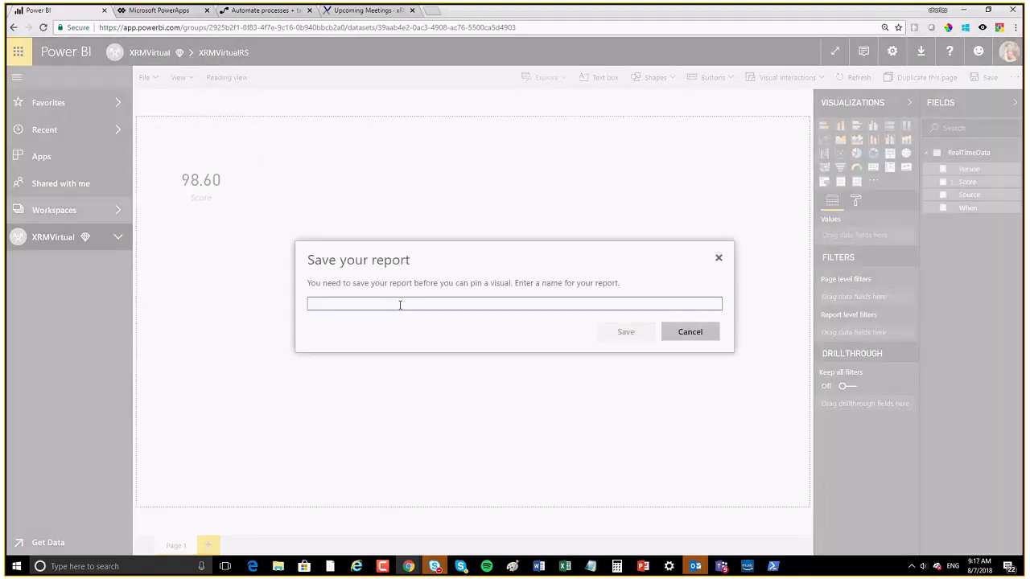
pyautogui.write('XRMVirut')
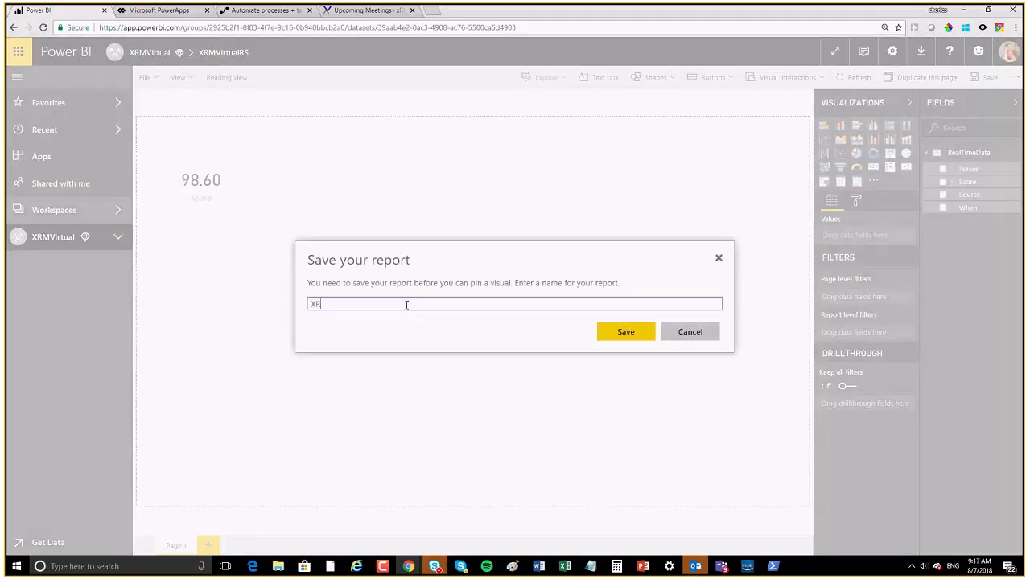
pyautogui.press('BackSpace')
pyautogui.press('BackSpace')
pyautogui.write('tual')
pyautogui.press('Return')
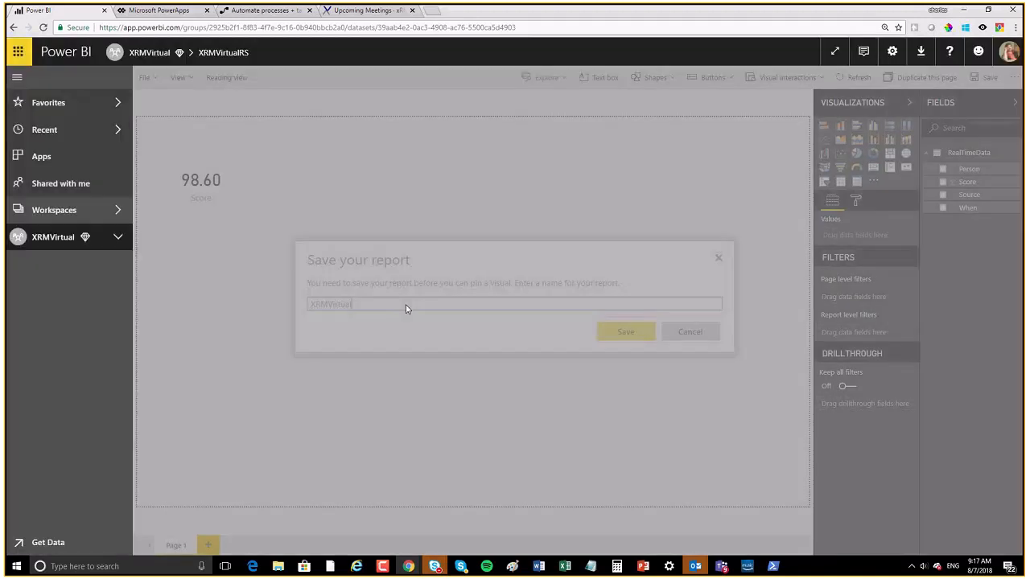
# Step: Pin the Score card to a new dashboard named XRM
pyautogui.click(630, 321)
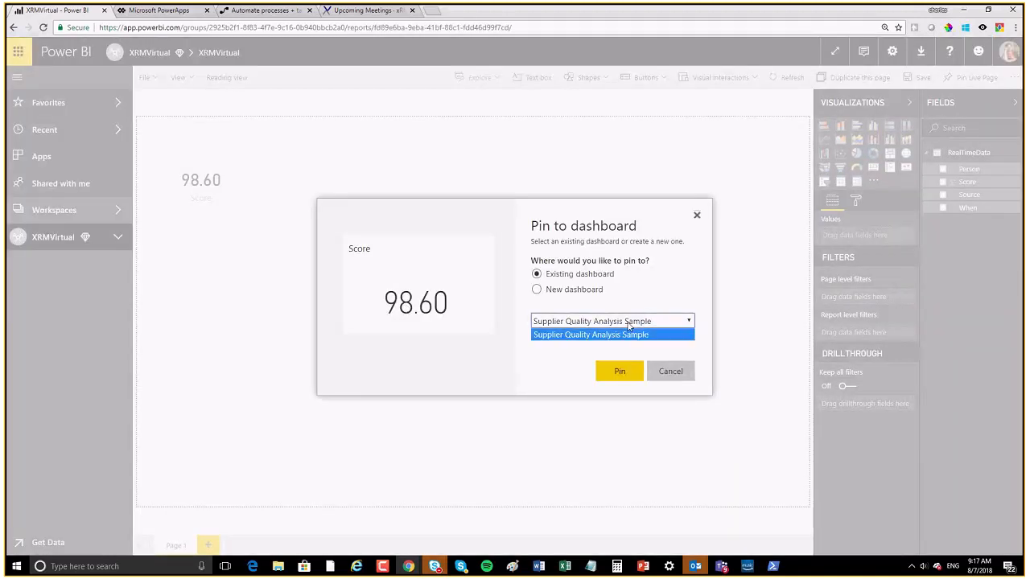
pyautogui.click(558, 290)
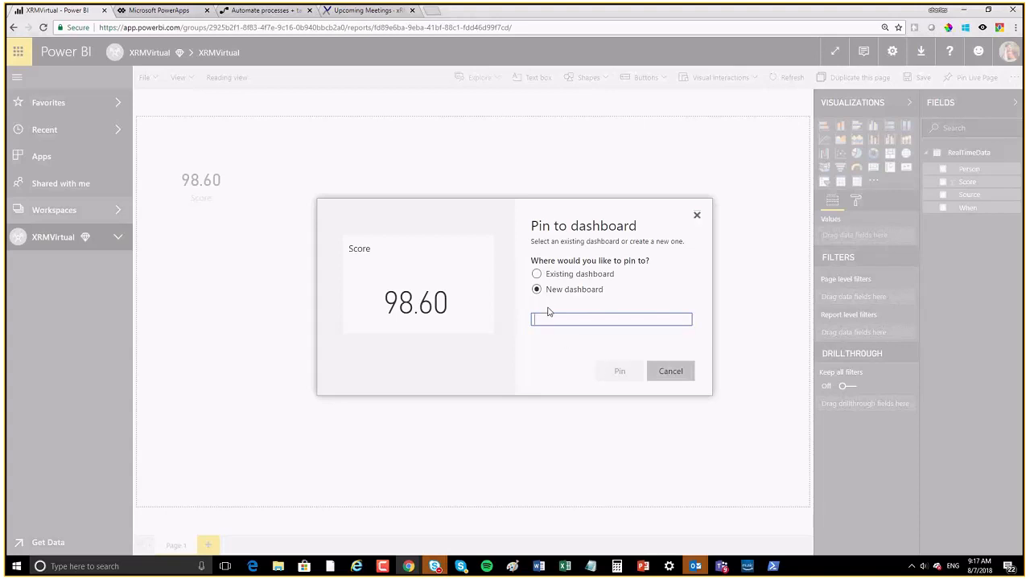
pyautogui.write('XRM')
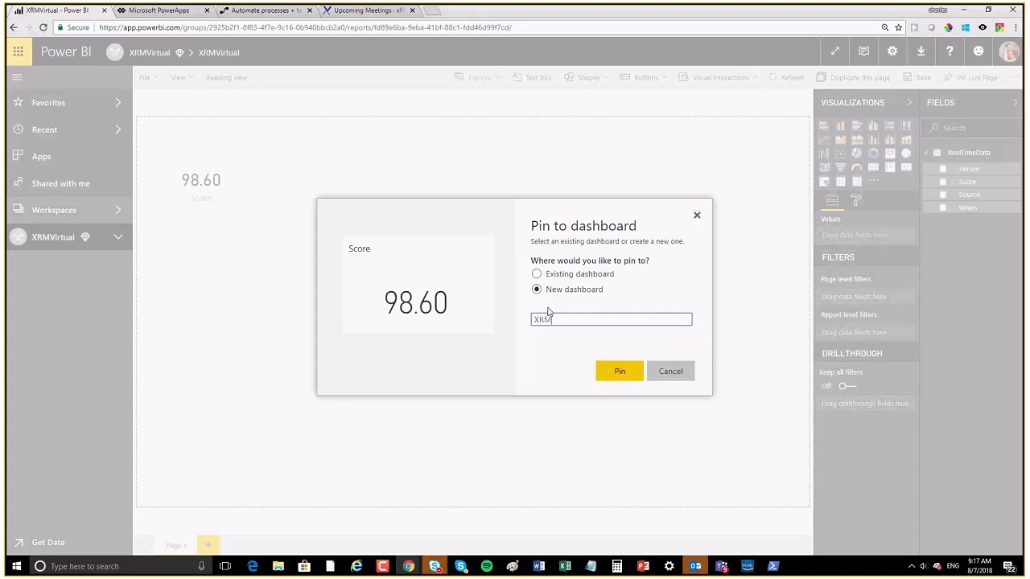
pyautogui.click(609, 373)
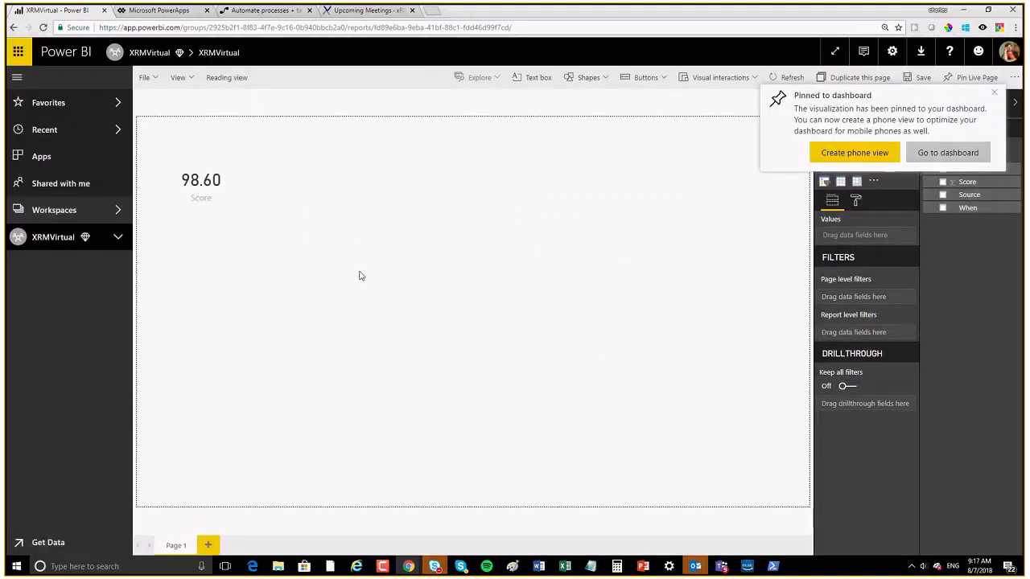
pyautogui.click(995, 95)
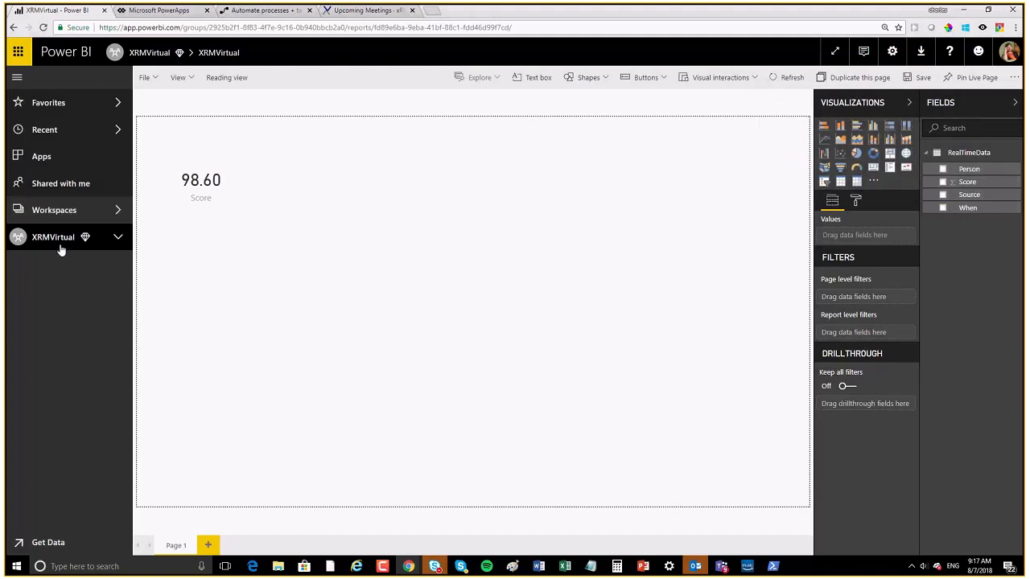
# Step: Pin the Score card again to the existing XRM dashboard and open that dashboard
pyautogui.moveTo(241, 149)
pyautogui.click(236, 137)
pyautogui.click(596, 321)
pyautogui.click(551, 345)
pyautogui.click(617, 372)
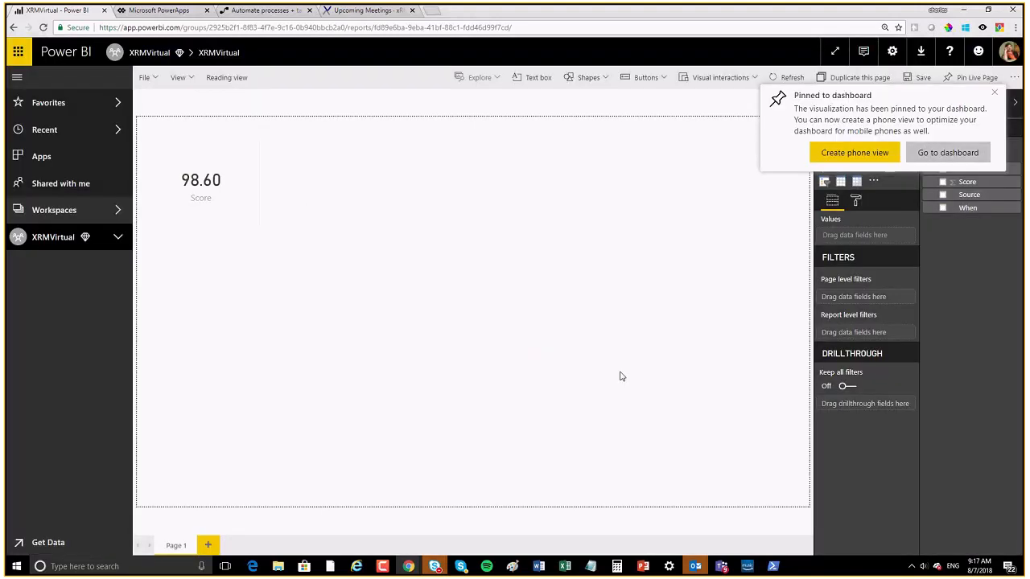
pyautogui.click(947, 152)
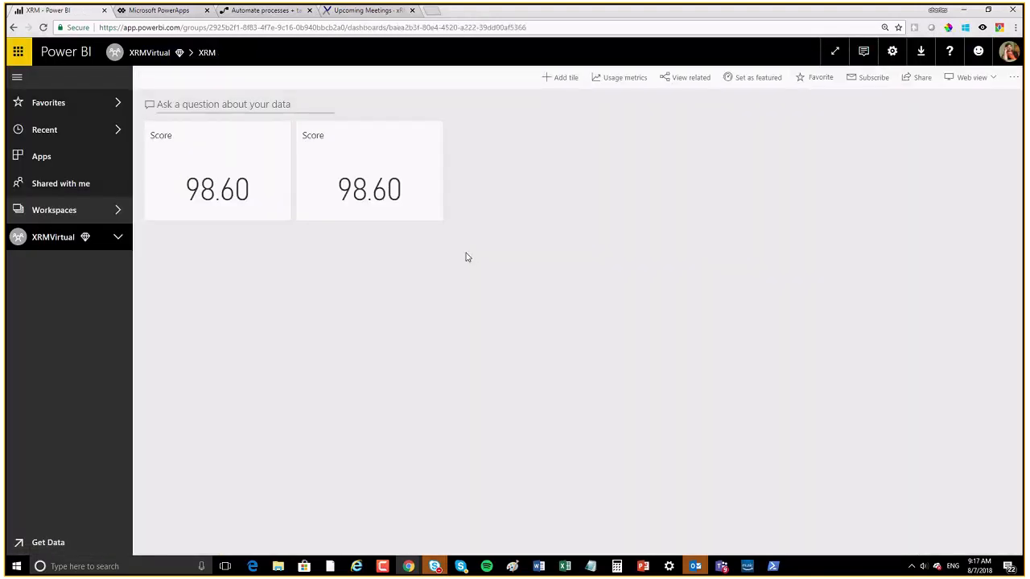
# Step: From PowerApps' Apps list, create a Blank app in Tablet layout, skip the welcome, and return to Power BI
pyautogui.click(160, 11)
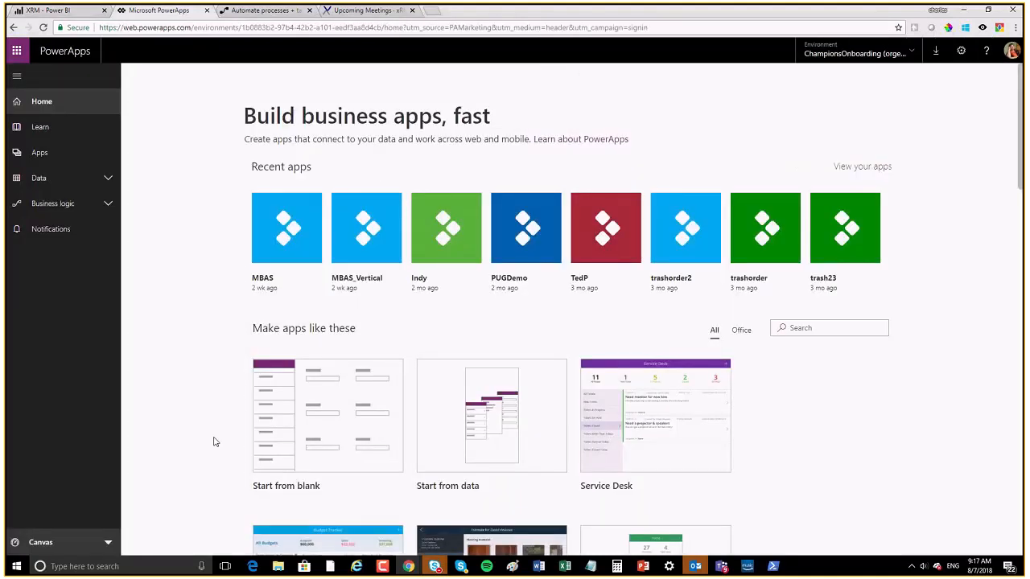
pyautogui.scroll(-1, 217, 430)
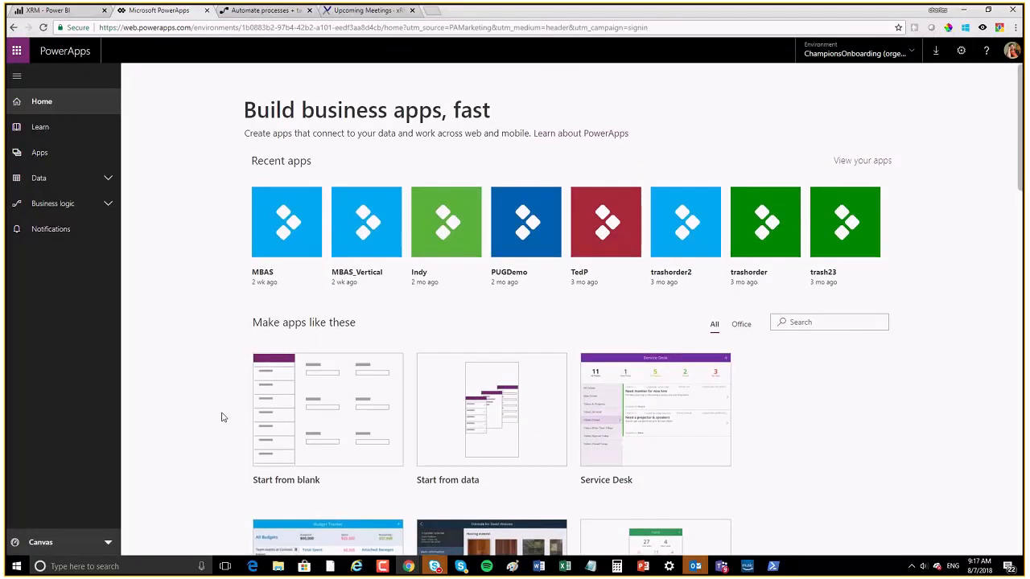
pyautogui.scroll(1, 222, 416)
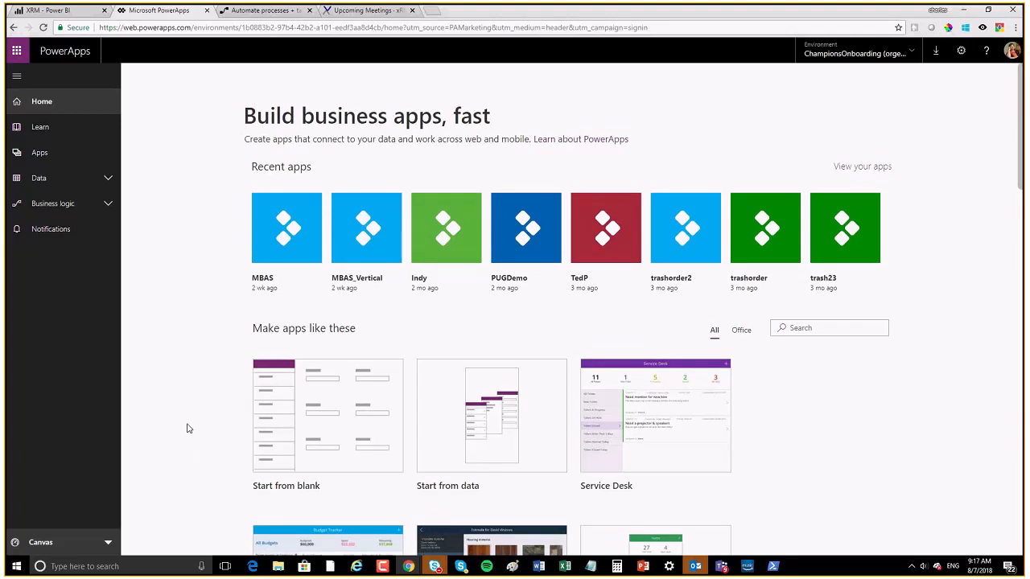
pyautogui.click(43, 157)
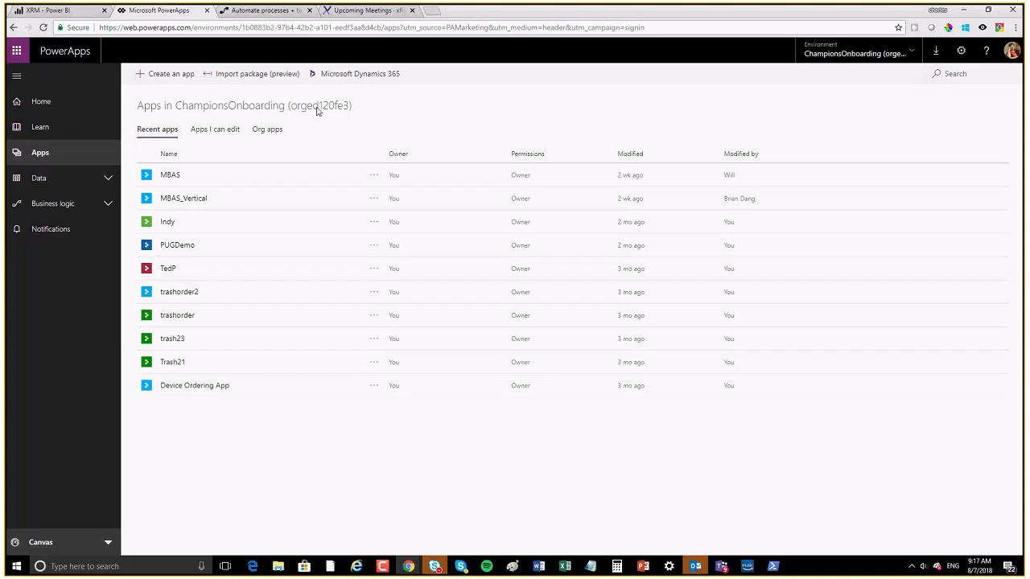
pyautogui.click(165, 74)
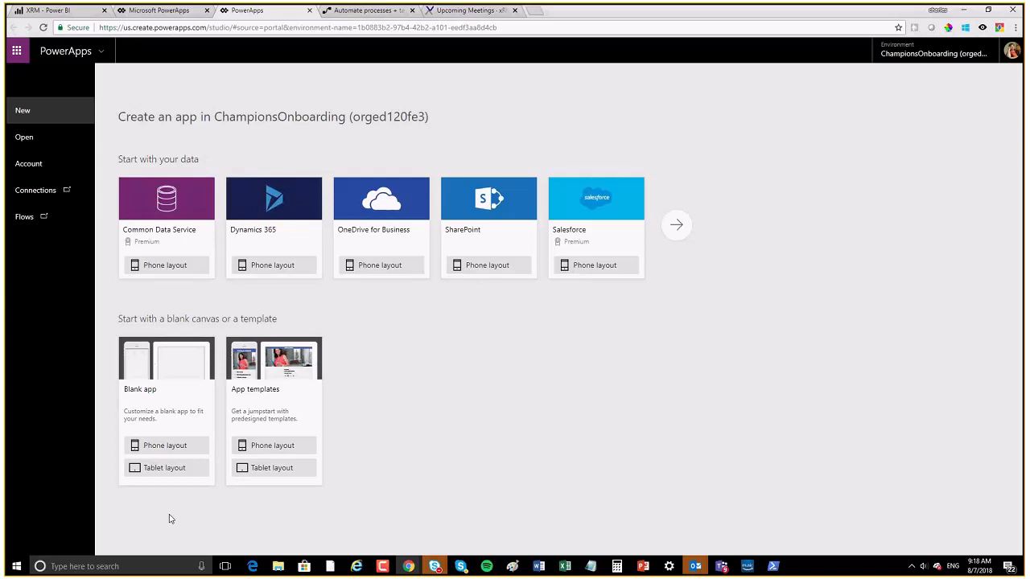
pyautogui.click(160, 471)
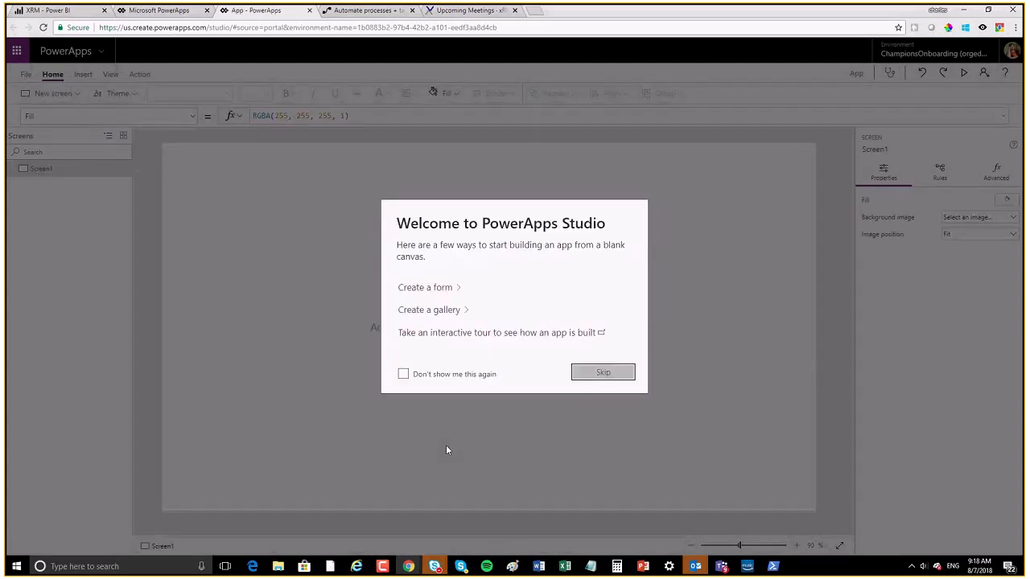
pyautogui.click(604, 376)
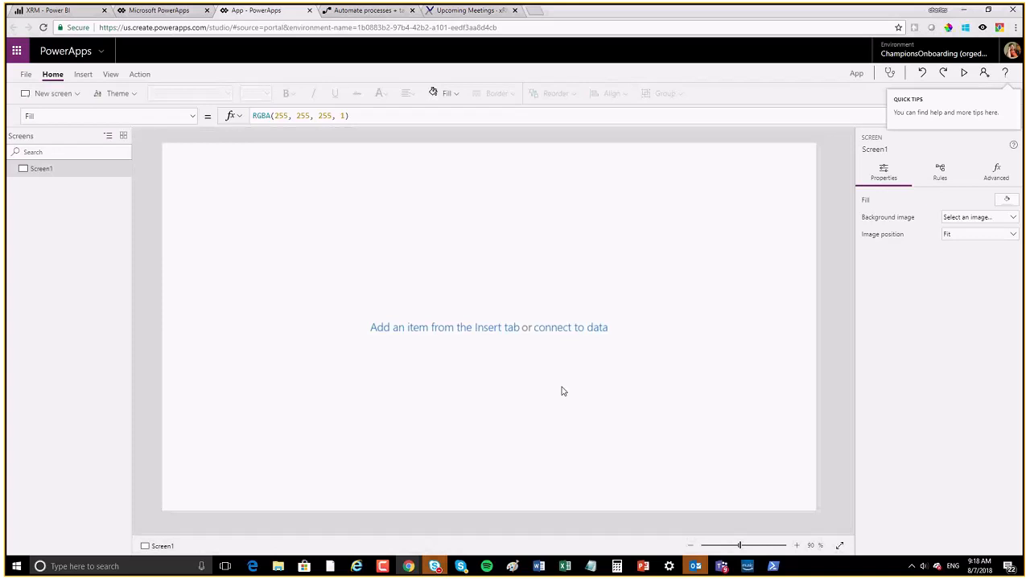
pyautogui.click(44, 10)
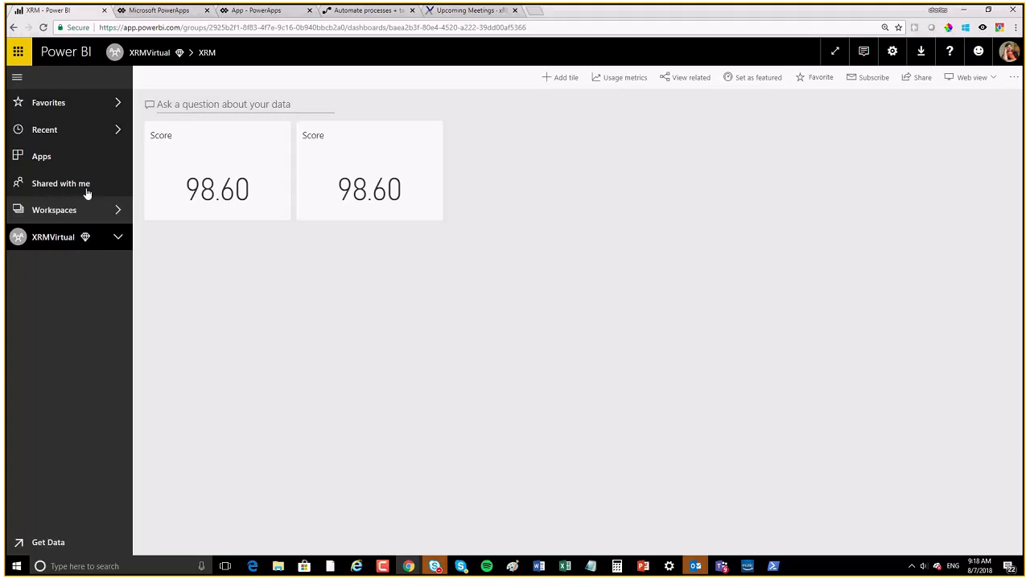
# Step: Open Power BI Favorites and load its page address in a new browser tab
pyautogui.click(56, 103)
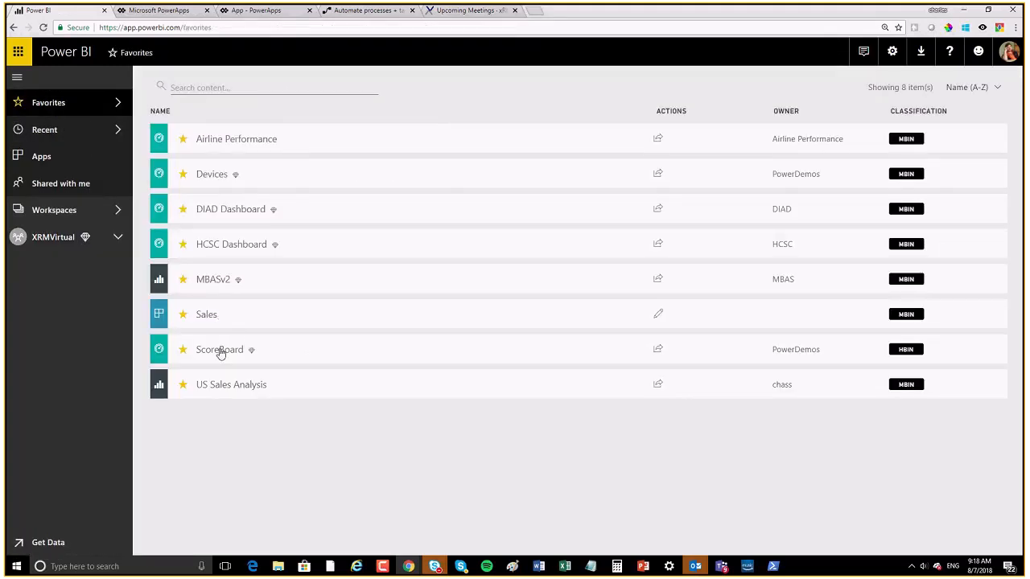
pyautogui.rightClick(222, 347)
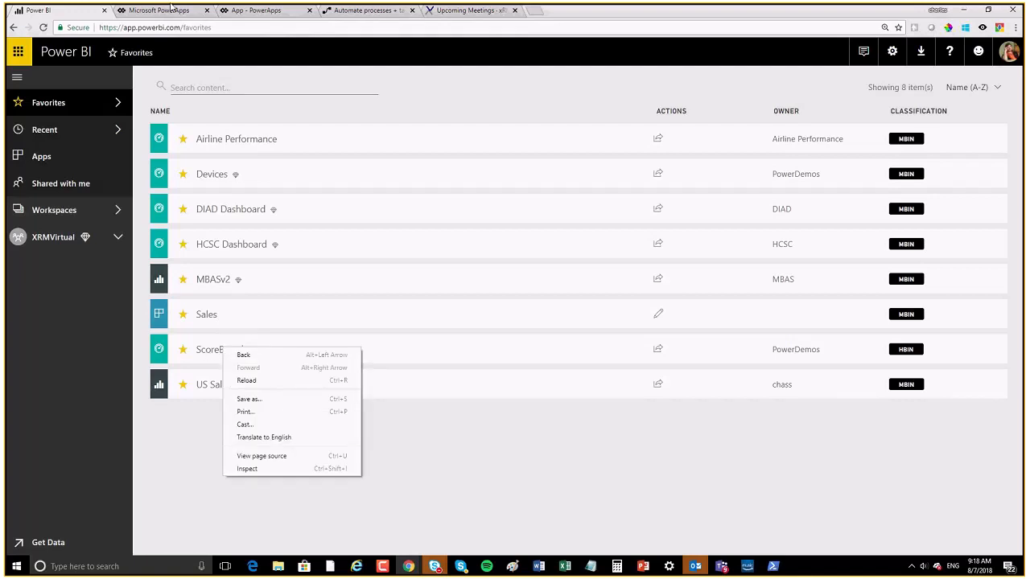
pyautogui.click(197, 29)
pyautogui.hotkey('ctrl', 'c')
pyautogui.press('BackSpace')
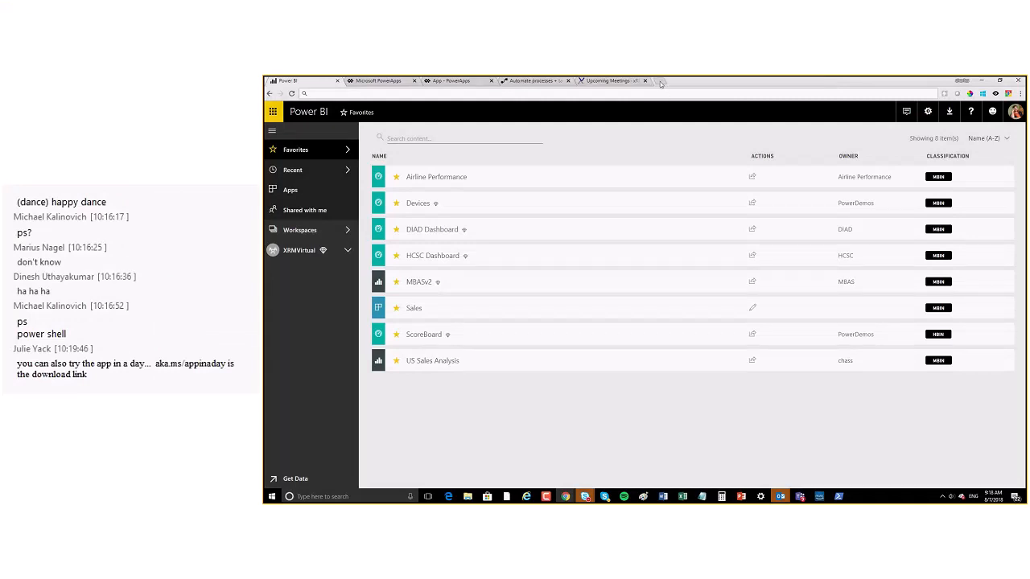
pyautogui.click(660, 81)
pyautogui.hotkey('ctrl', 'v')
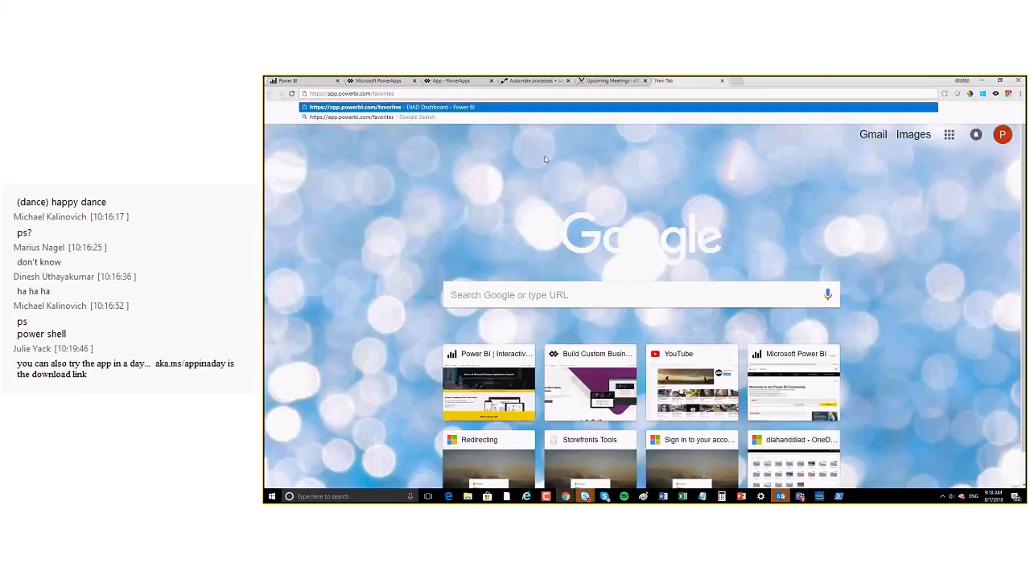
pyautogui.press('Return')
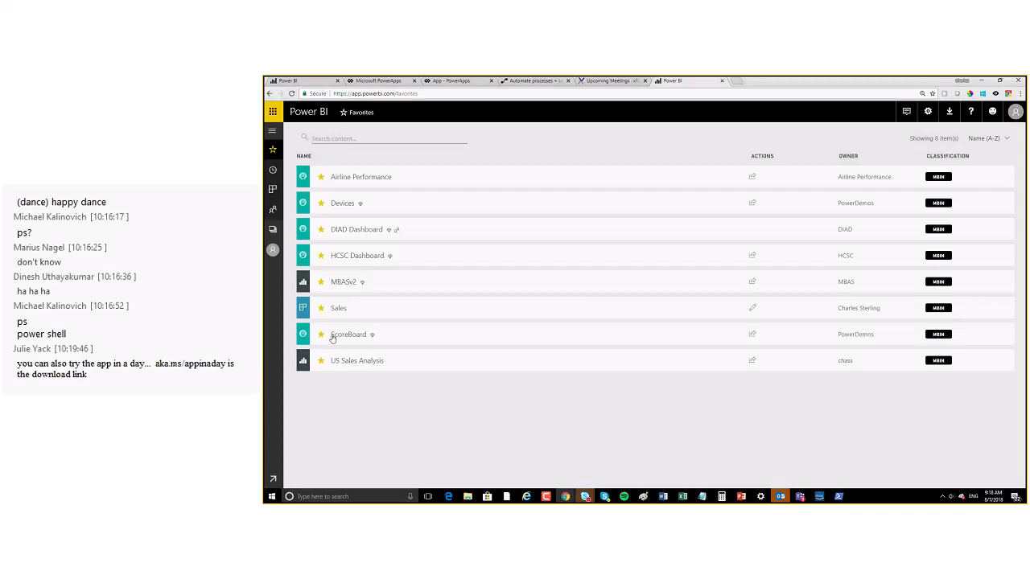
# Step: Inspect the ScoreBoard dashboard's Contestant and Score fields, then go back to XRM and PowerApps
pyautogui.click(337, 337)
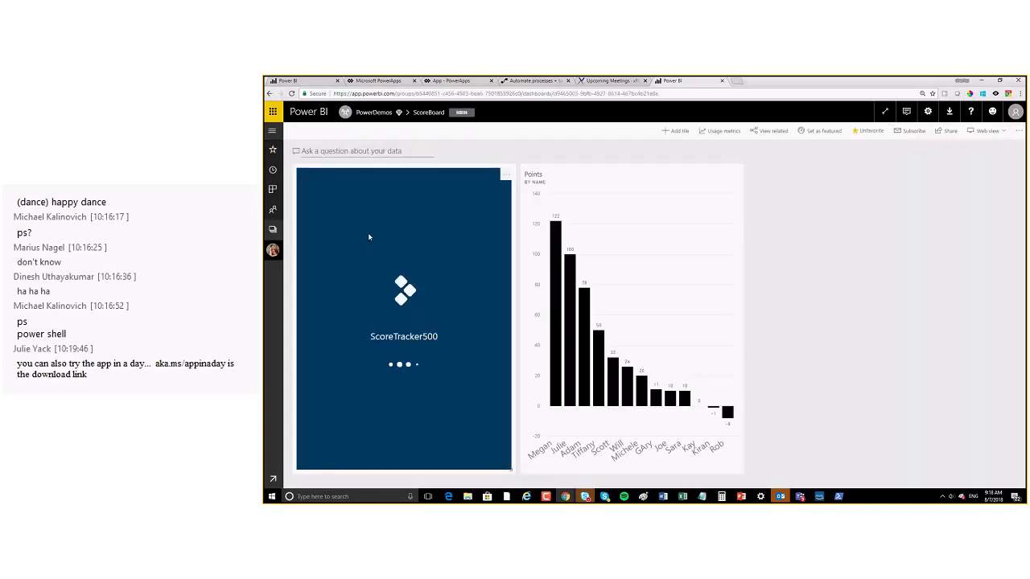
pyautogui.click(345, 283)
pyautogui.click(460, 283)
pyautogui.moveTo(460, 283); pyautogui.dragTo(310, 283)
pyautogui.moveTo(412, 361); pyautogui.dragTo(281, 368)
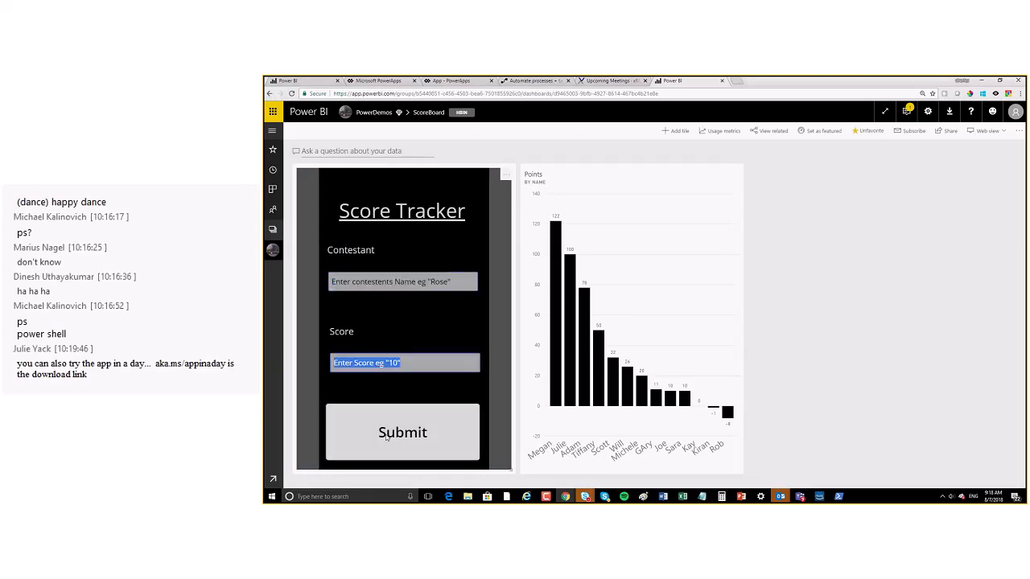
pyautogui.click(271, 94)
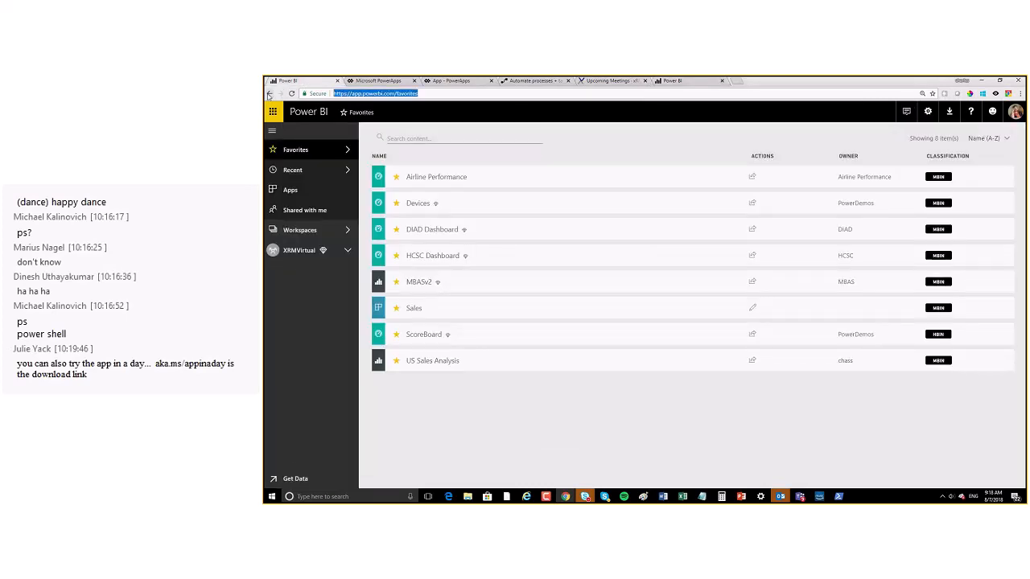
pyautogui.click(271, 94)
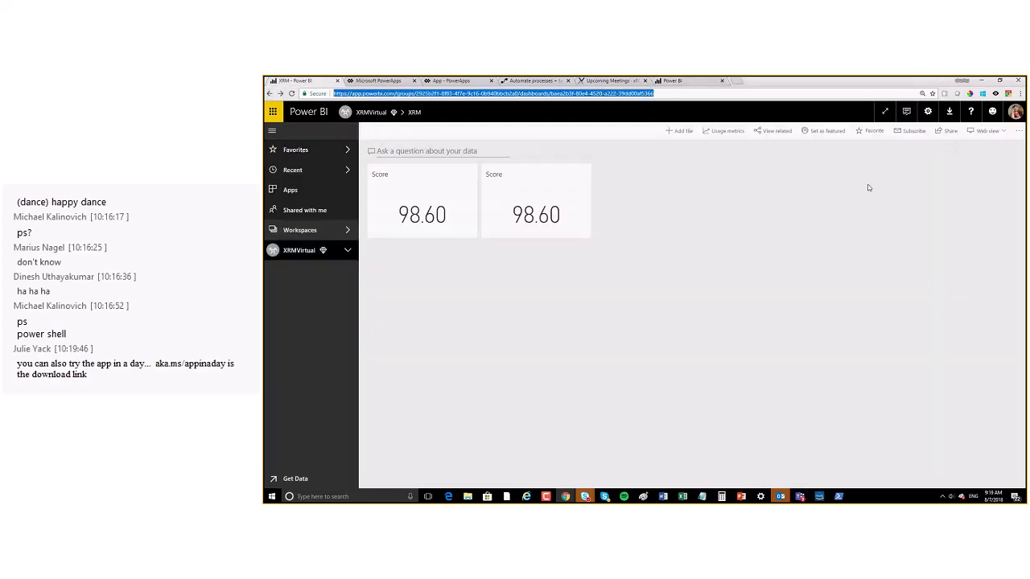
pyautogui.click(454, 82)
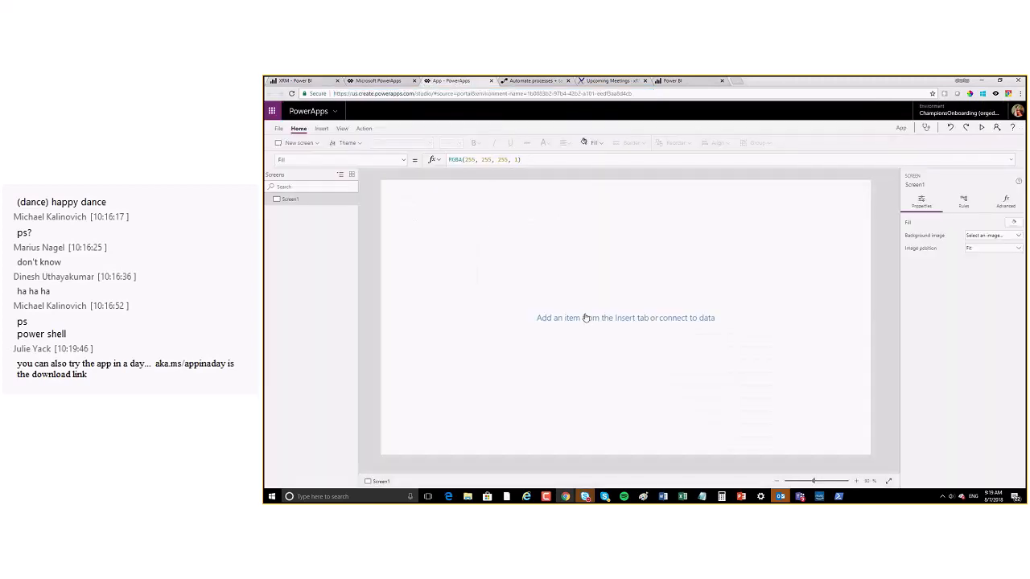
# Step: Insert a button, enlarge it, and place it at the screen's lower right
pyautogui.click(321, 130)
pyautogui.click(455, 142)
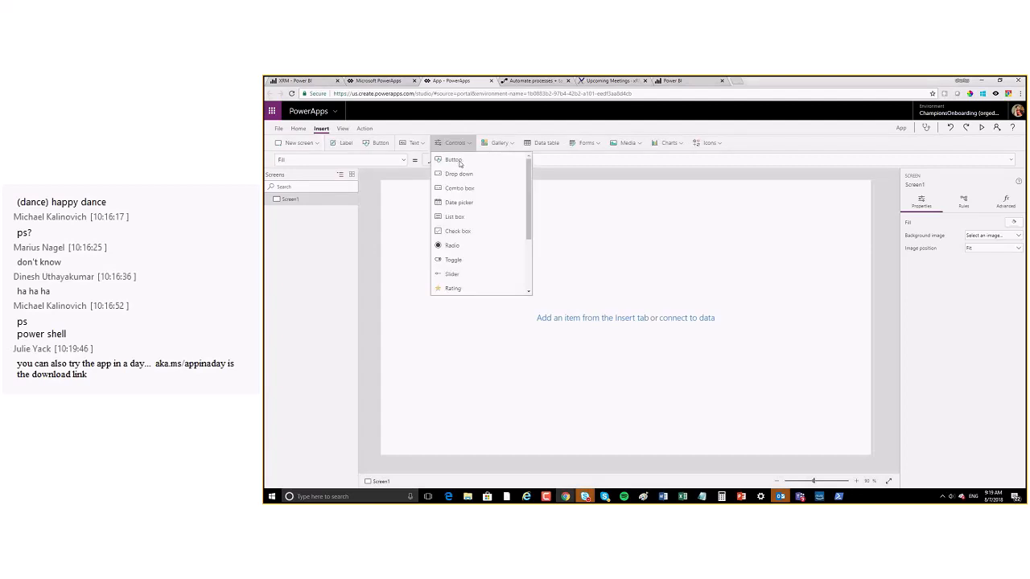
pyautogui.click(563, 374)
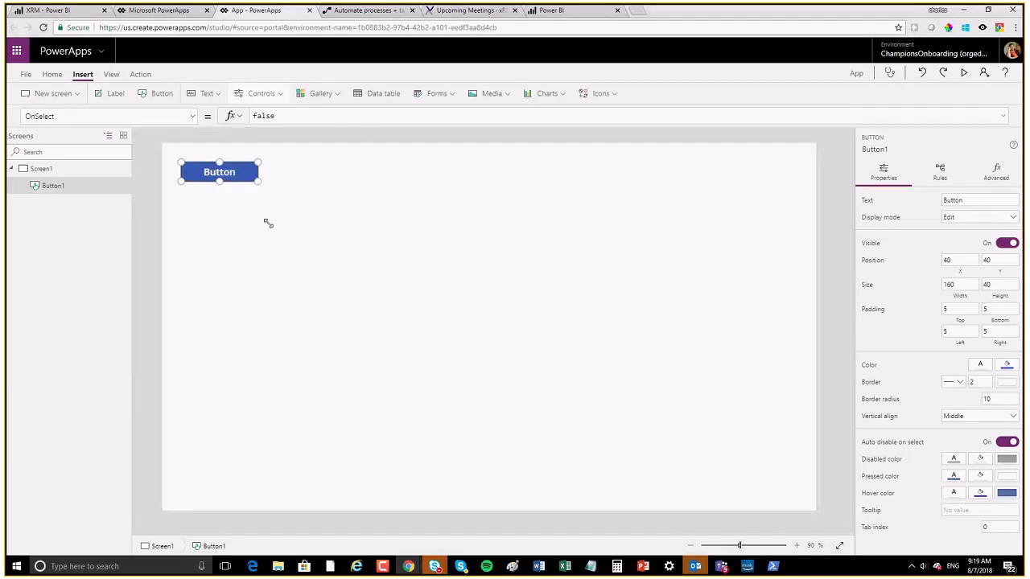
pyautogui.moveTo(267, 223); pyautogui.dragTo(285, 259)
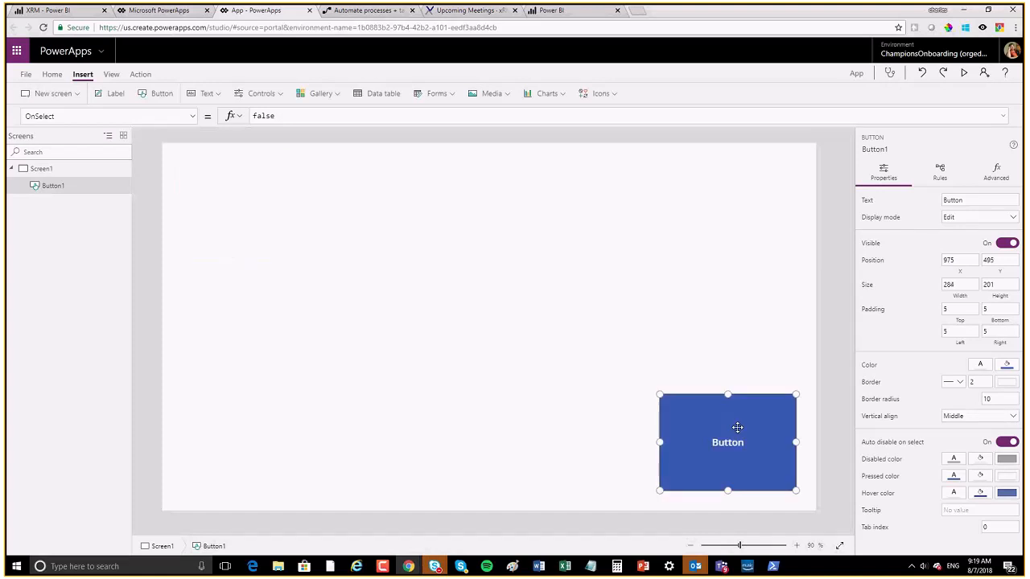
pyautogui.moveTo(735, 430); pyautogui.dragTo(729, 434)
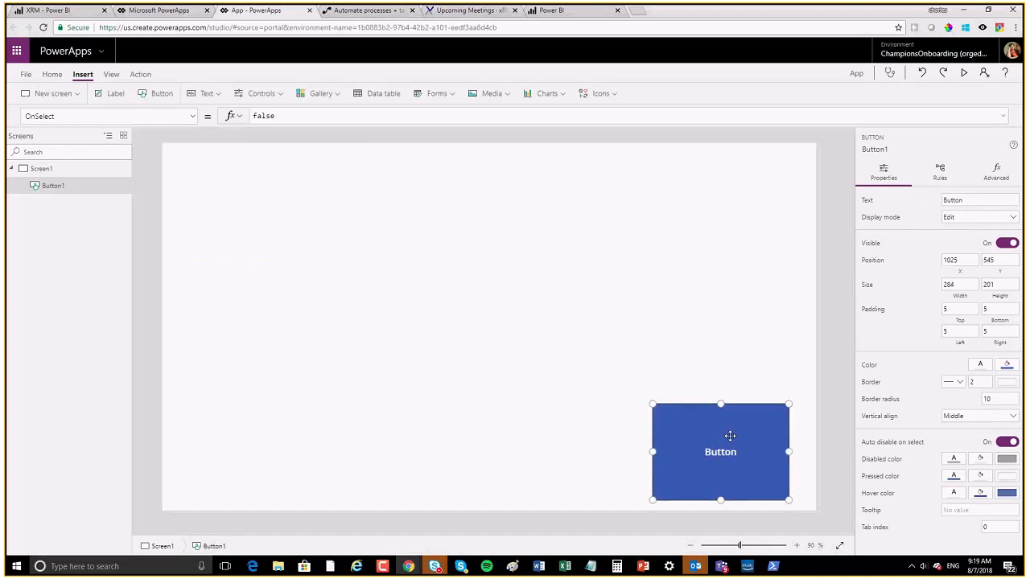
# Step: Add a text input box sized 624 by 100, moved slightly down
pyautogui.click(207, 94)
pyautogui.click(217, 135)
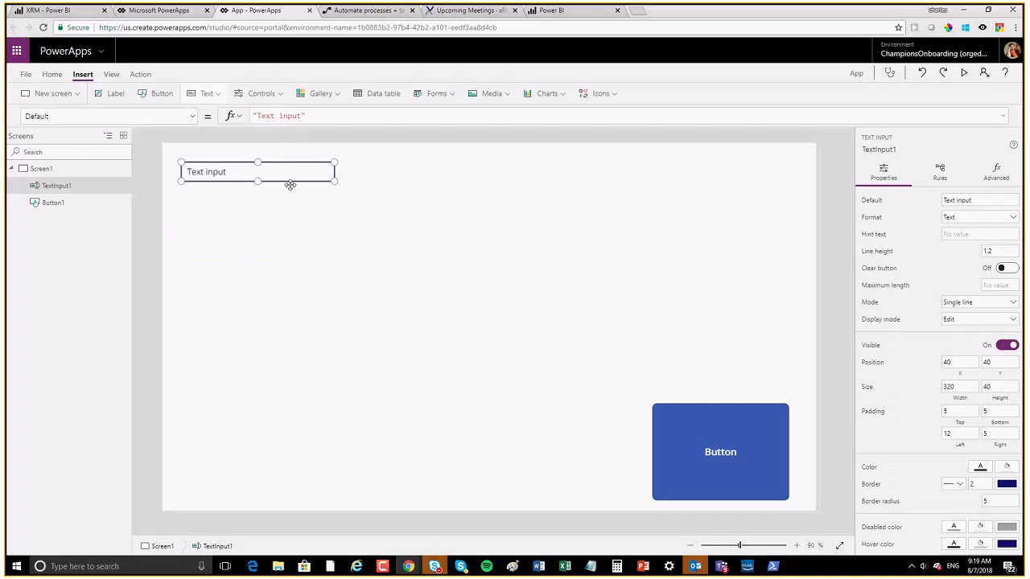
pyautogui.moveTo(336, 183); pyautogui.dragTo(478, 210)
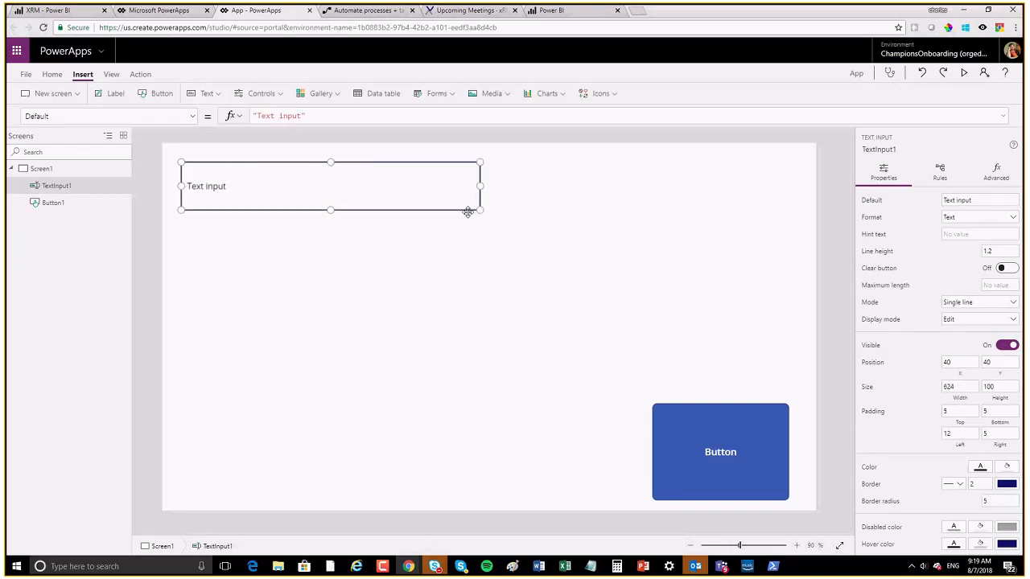
pyautogui.moveTo(290, 163); pyautogui.dragTo(291, 188)
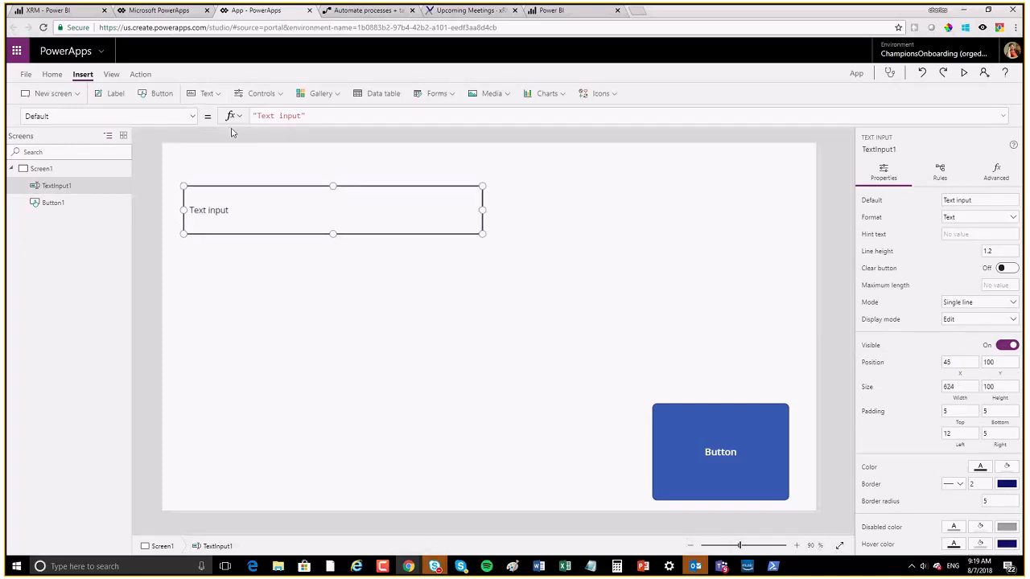
# Step: Add a label above the text input reading 'Who?'
pyautogui.click(209, 94)
pyautogui.click(220, 154)
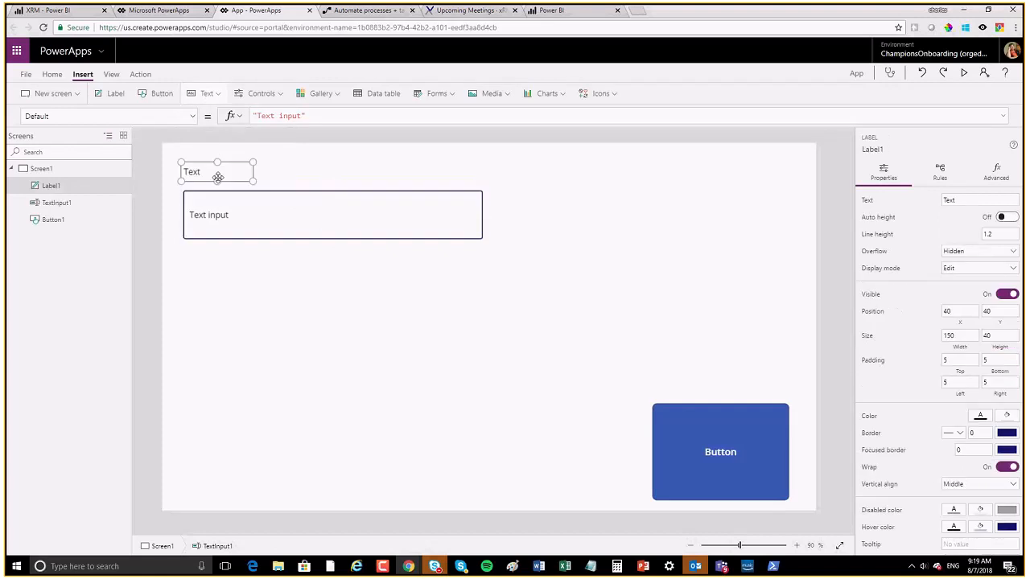
pyautogui.doubleClick(265, 116)
pyautogui.write('Who')
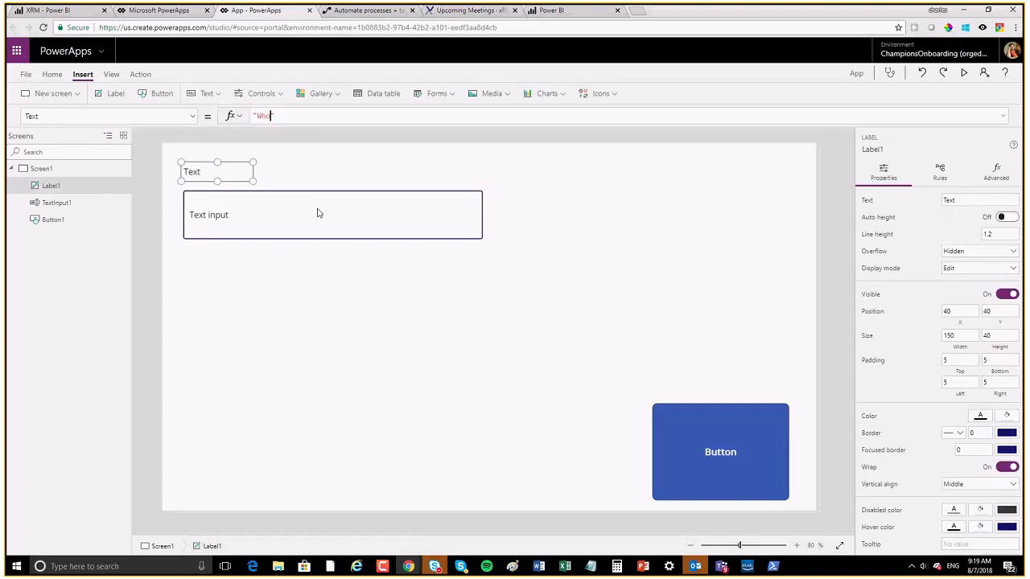
pyautogui.write('?')
pyautogui.click(318, 248)
# Step: Duplicate the Who? label below the text box and change its text to 'How Much?'
pyautogui.click(193, 173)
pyautogui.hotkey('ctrl', 'c')
pyautogui.hotkey('ctrl', 'v')
pyautogui.moveTo(241, 173); pyautogui.dragTo(222, 265)
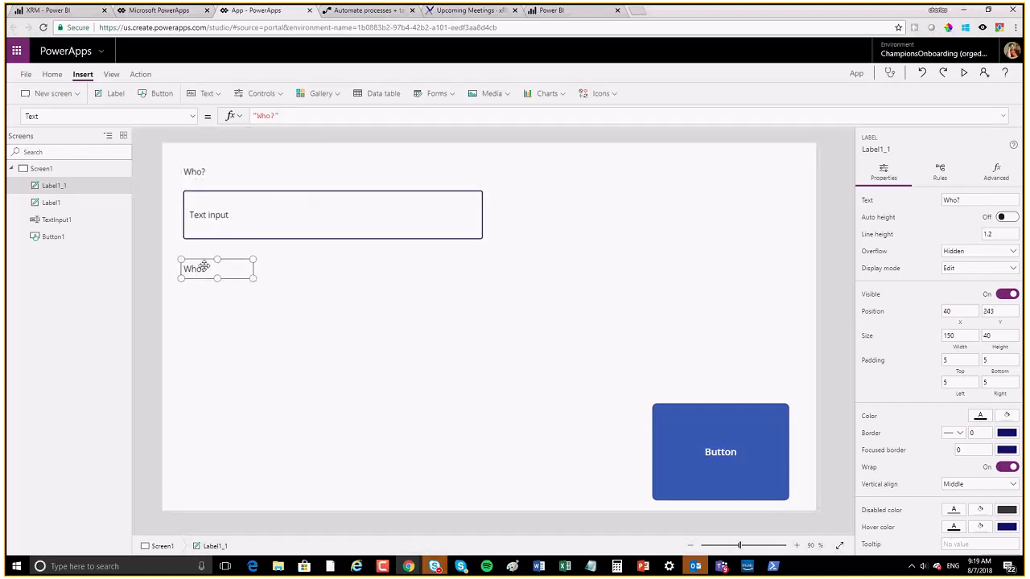
pyautogui.doubleClick(201, 270)
pyautogui.write('HOw')
pyautogui.press('BackSpace')
pyautogui.press('BackSpace')
pyautogui.write('ow Much')
pyautogui.write(':')
pyautogui.press('BackSpace')
pyautogui.write('>')
pyautogui.press('BackSpace')
pyautogui.write('?')
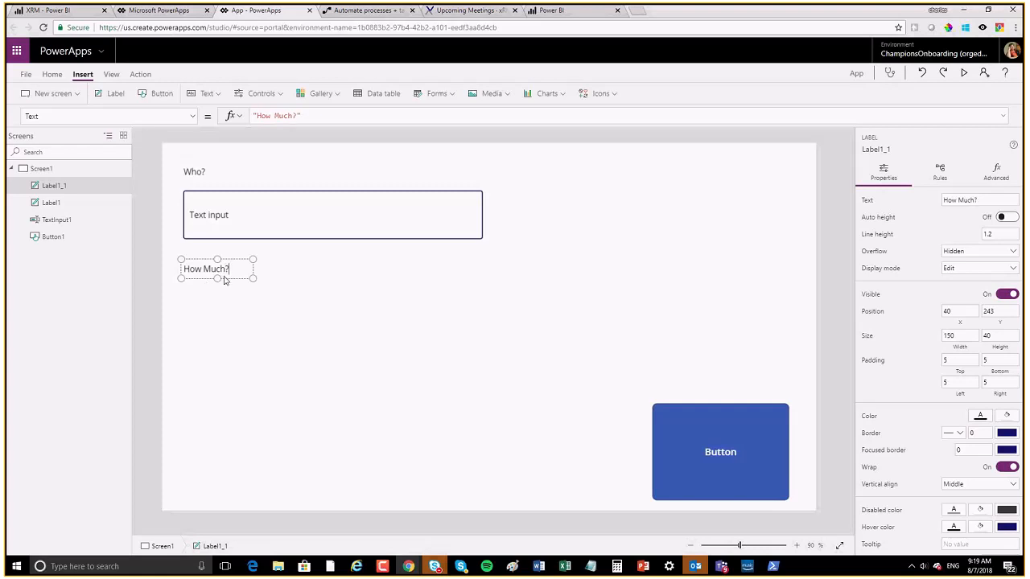
pyautogui.click(296, 242)
pyautogui.click(296, 243)
# Step: Copy the Who? text box and place the duplicate below the How Much? label
pyautogui.click(298, 238)
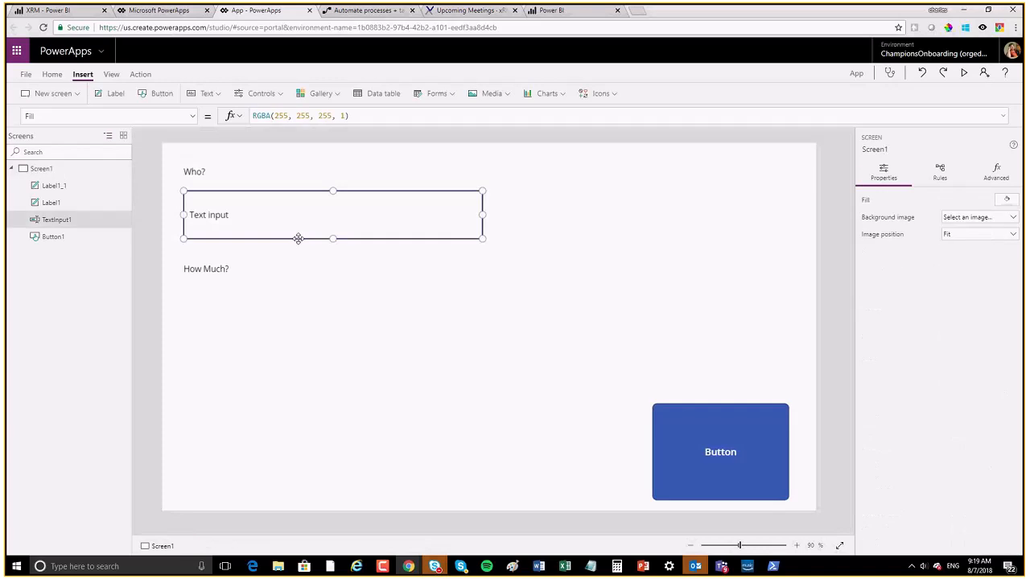
pyautogui.press('Delete')
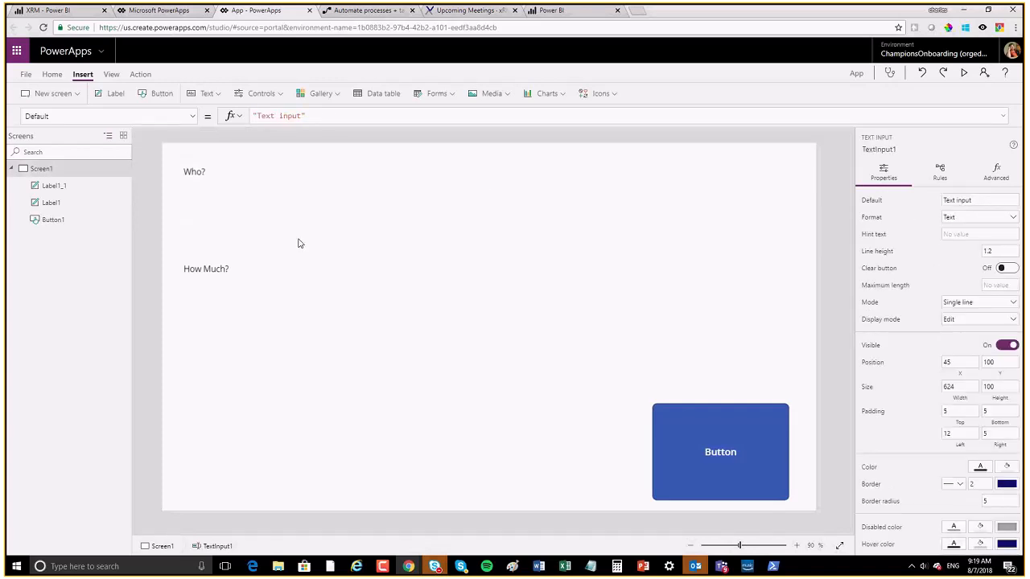
pyautogui.hotkey('ctrl', 'z')
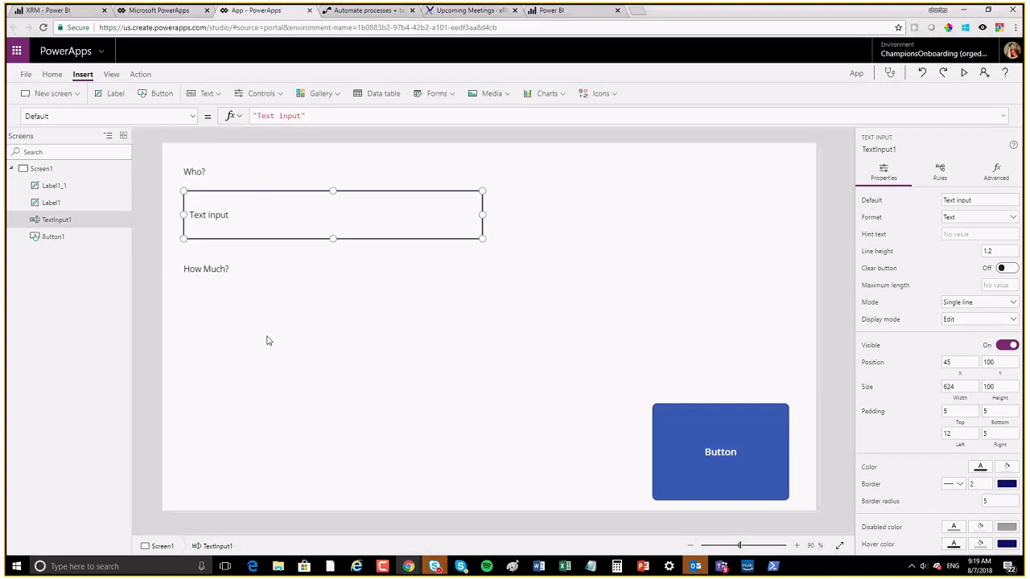
pyautogui.hotkey('ctrl', 'c')
pyautogui.hotkey('ctrl', 'v')
pyautogui.moveTo(322, 221); pyautogui.dragTo(316, 354)
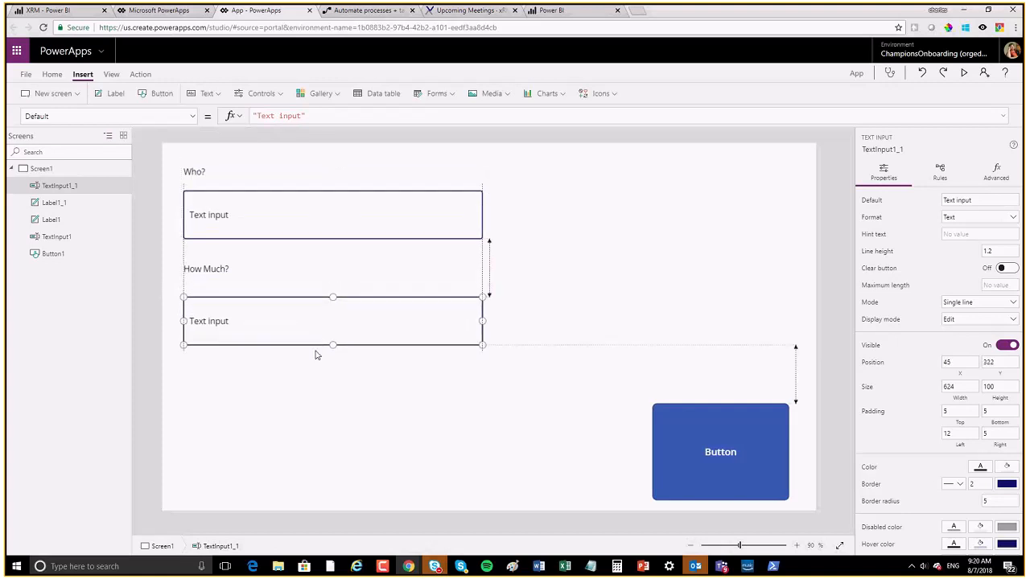
pyautogui.click(354, 426)
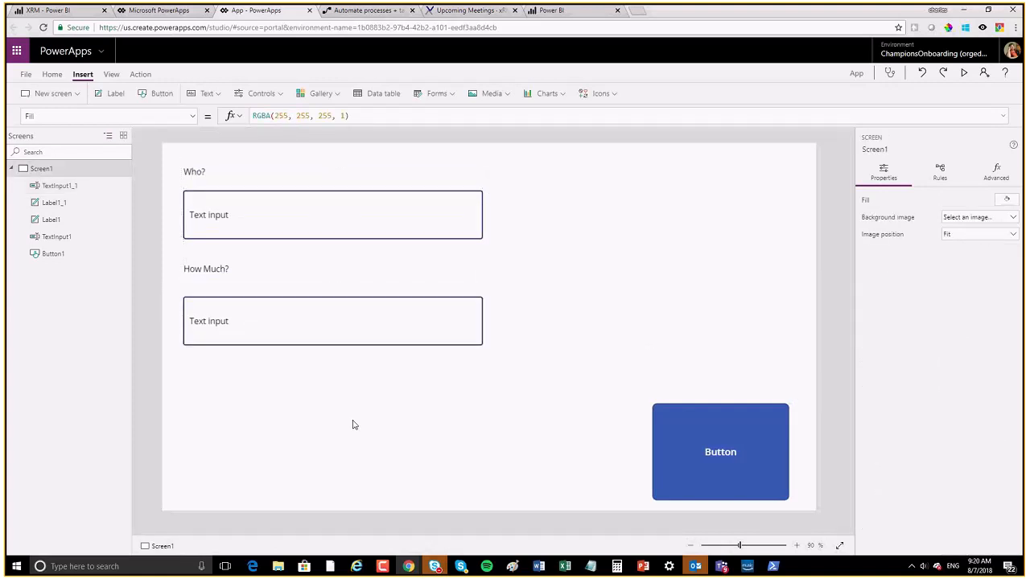
# Step: Set the How Much? text box's default value to 0
pyautogui.click(697, 426)
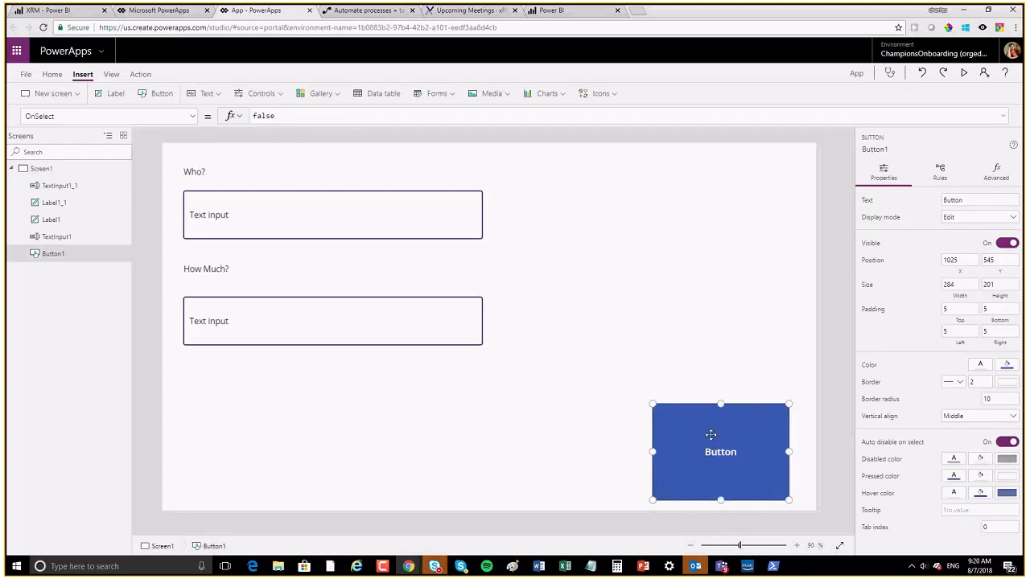
pyautogui.click(228, 210)
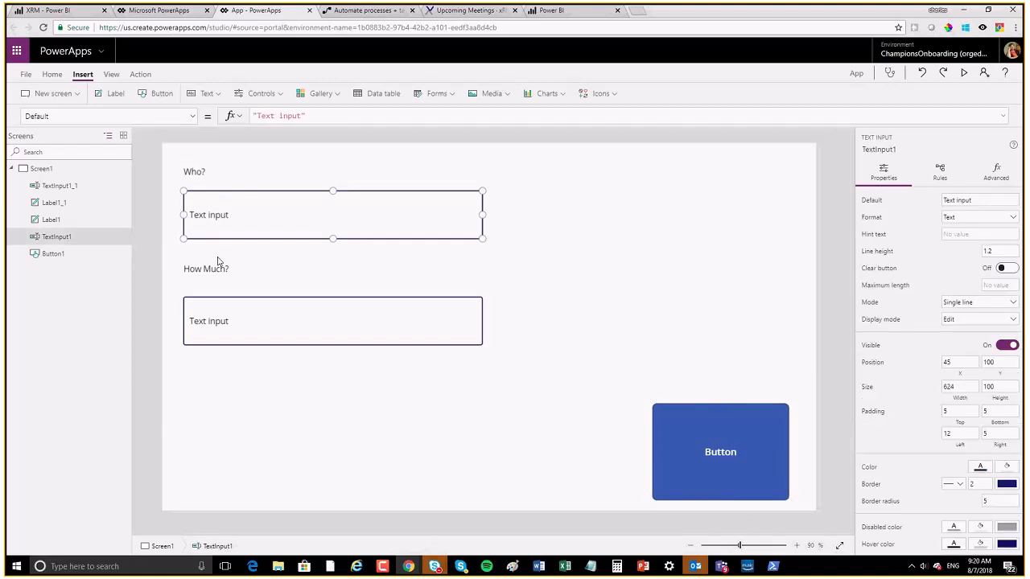
pyautogui.click(223, 321)
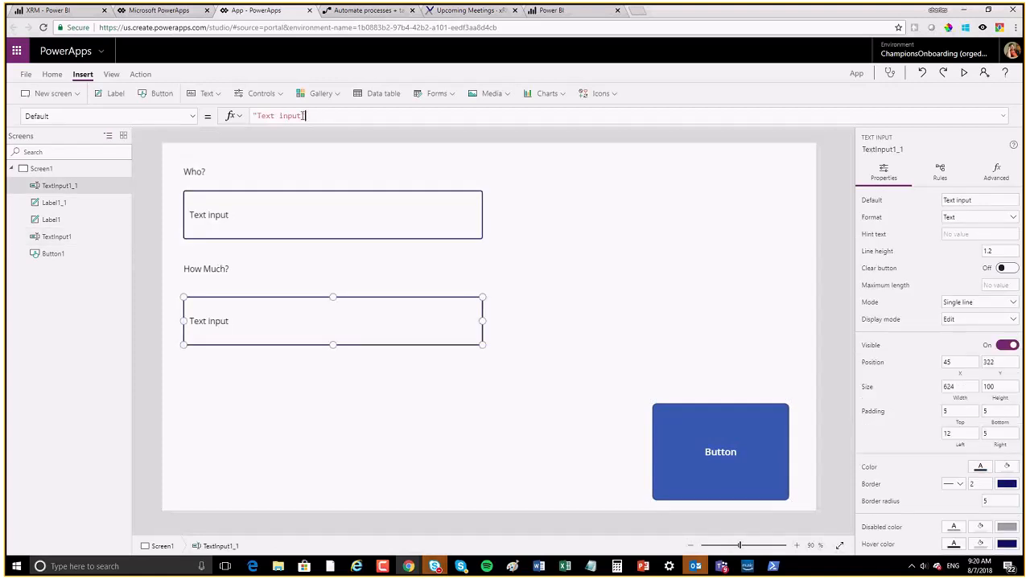
pyautogui.moveTo(300, 116); pyautogui.dragTo(258, 115)
pyautogui.press('BackSpace')
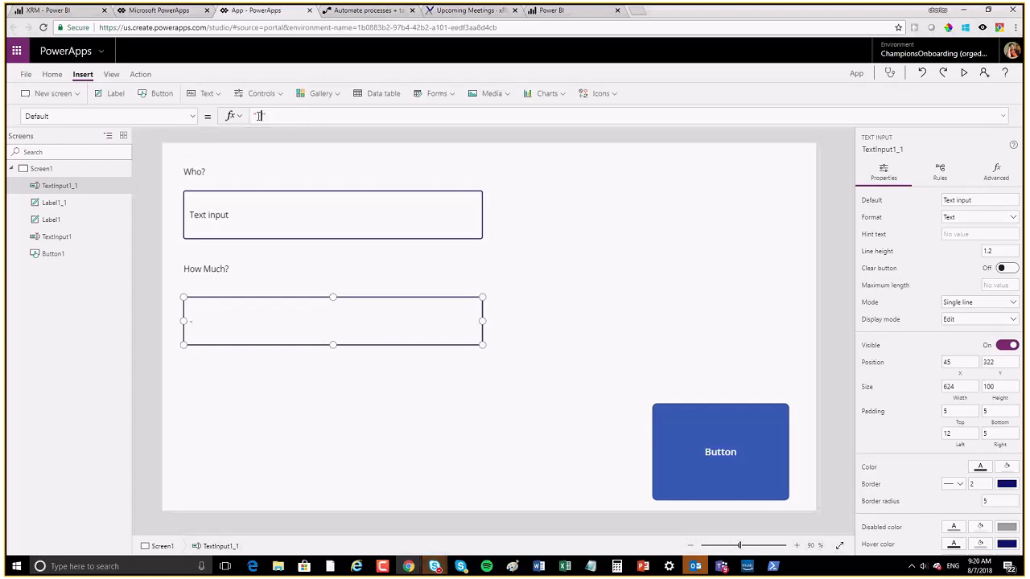
pyautogui.write('0')
# Step: Replace the Who? box's default text with a person's-name placeholder
pyautogui.click(233, 211)
pyautogui.moveTo(304, 115); pyautogui.dragTo(257, 115)
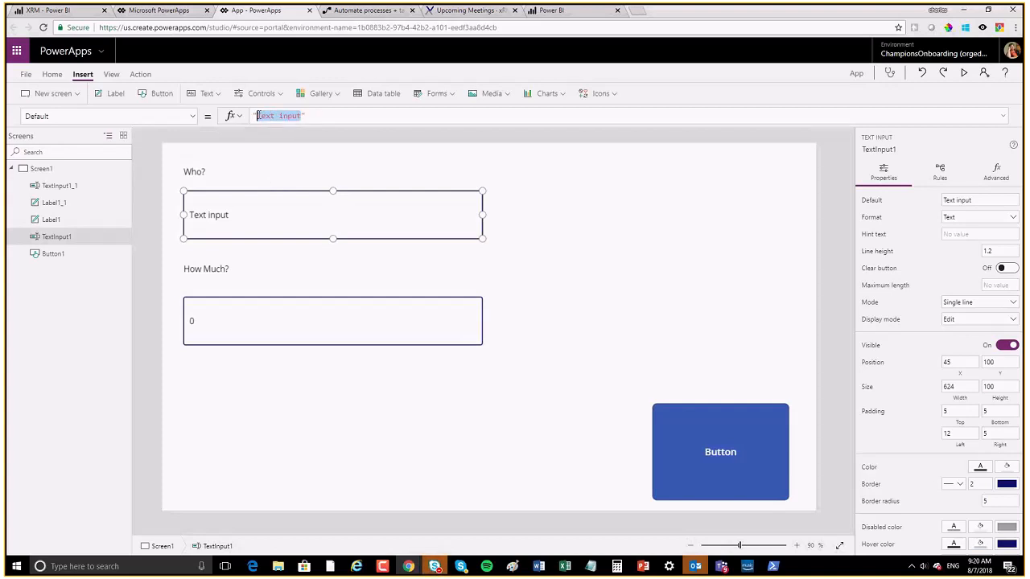
pyautogui.write('Enterpo')
pyautogui.press('BackSpace')
pyautogui.press('BackSpace')
pyautogui.write('pwerson')
pyautogui.press('BackSpace')
pyautogui.press('BackSpace')
pyautogui.press('BackSpace')
pyautogui.press('BackSpace')
pyautogui.press('BackSpace')
pyautogui.press('BackSpace')
pyautogui.write('ersons name')
# Step: Change the Who? box's default to User().FullName and confirm it shows the user's name
pyautogui.hotkey('ctrl', 'a')
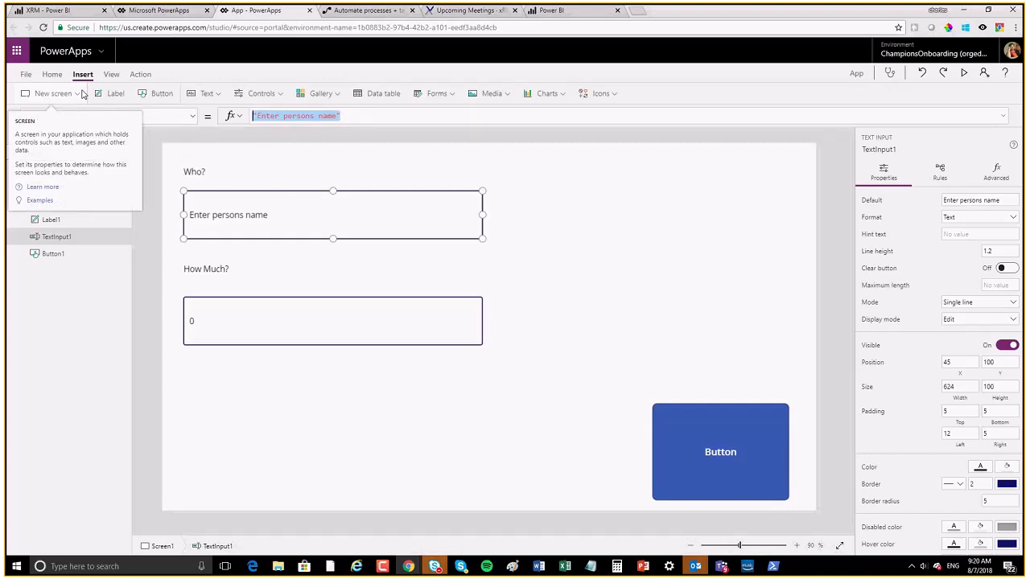
pyautogui.write('use')
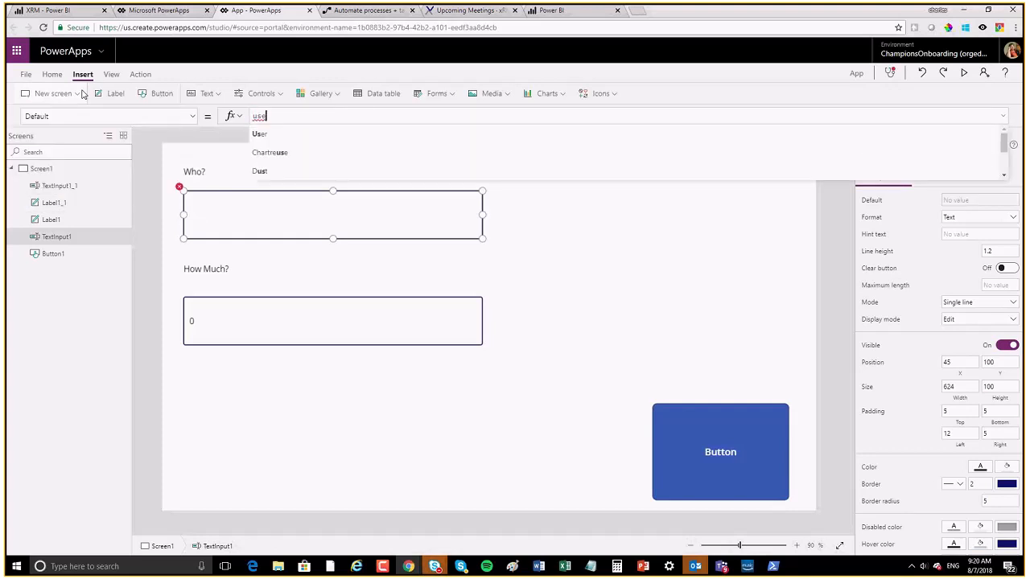
pyautogui.write('r')
pyautogui.press('Tab')
pyautogui.write('.')
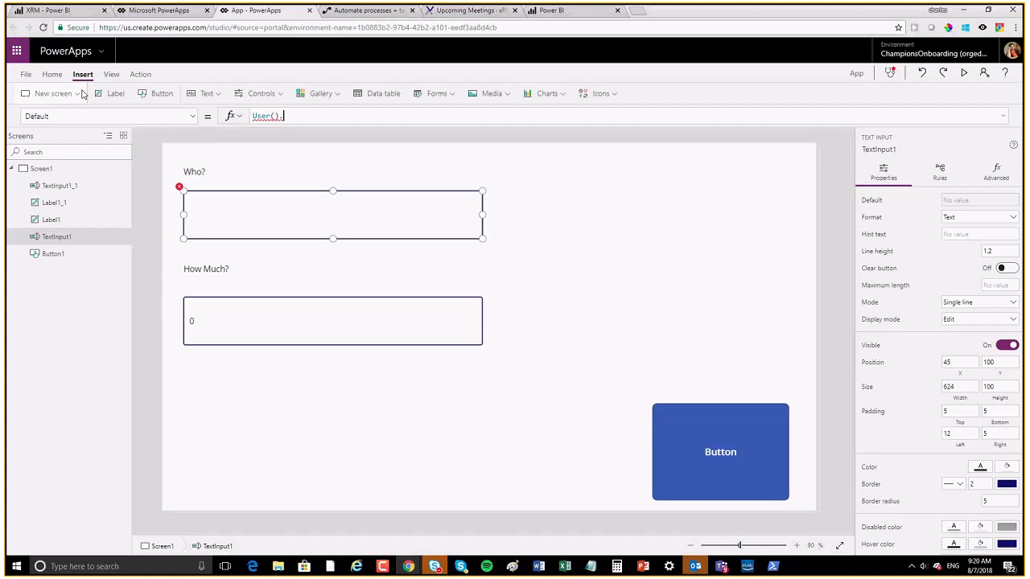
pyautogui.press('Down')
pyautogui.press('Tab')
pyautogui.click(335, 448)
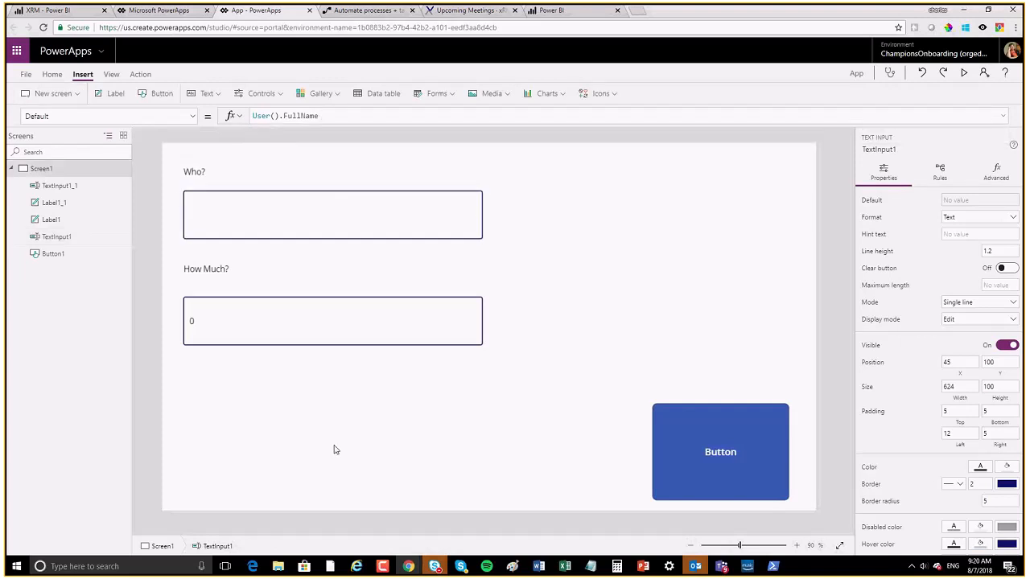
pyautogui.click(370, 232)
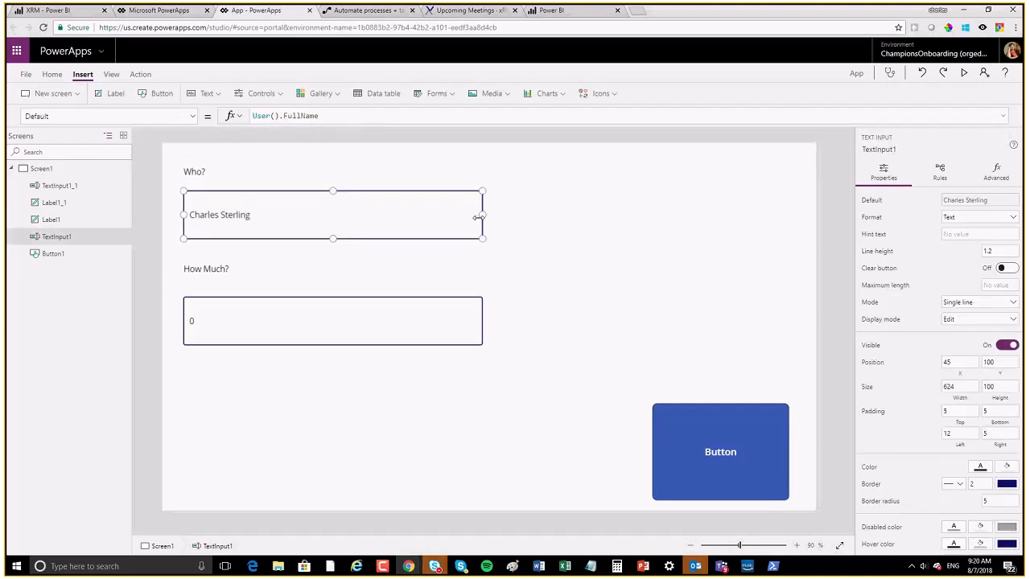
pyautogui.click(719, 452)
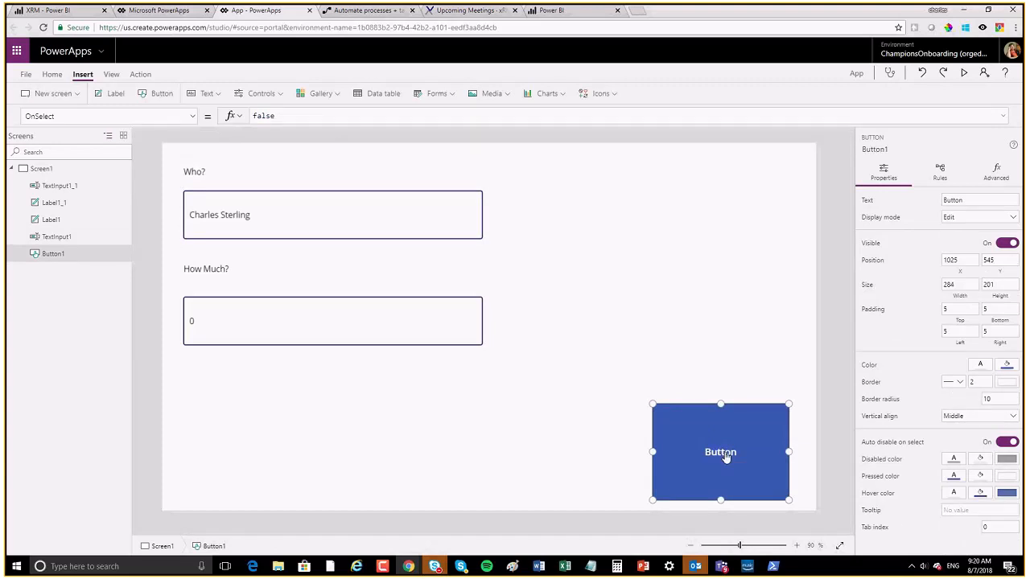
pyautogui.hotkey('alt', 'Tab')
pyautogui.press('Escape')
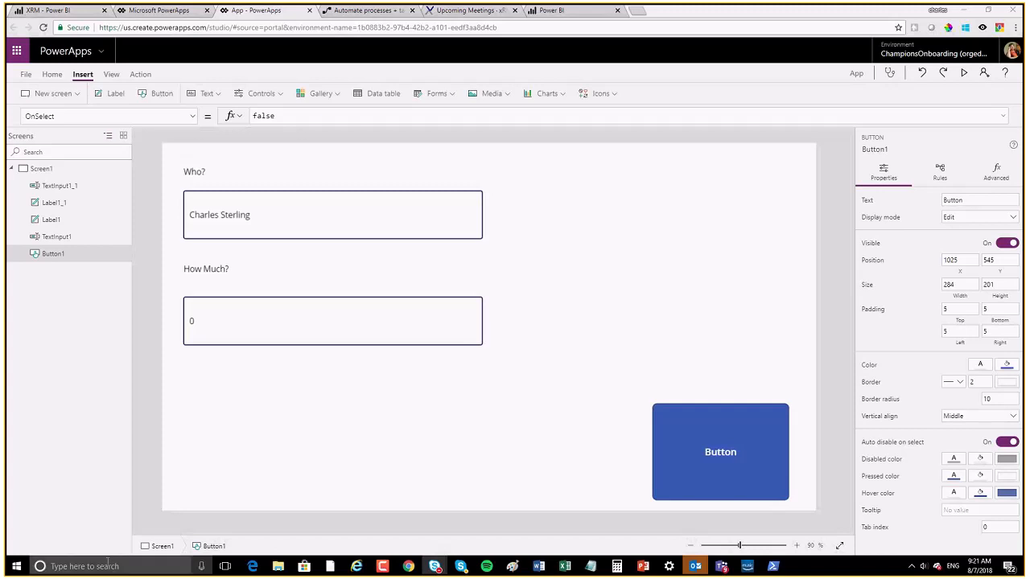
pyautogui.click(759, 439)
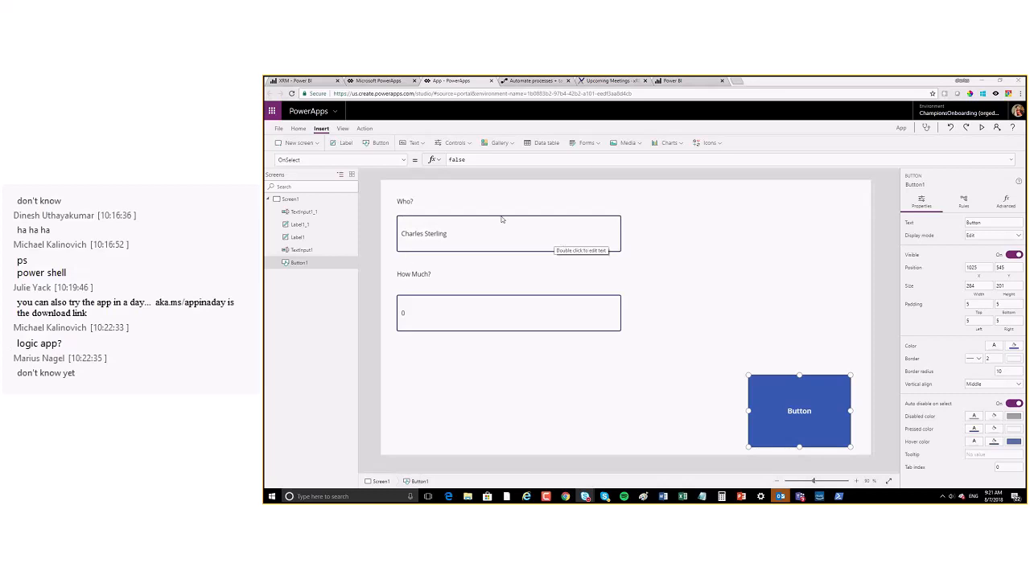
# Step: Create a new flow for Button1 from the Action tab's Flows list
pyautogui.click(364, 129)
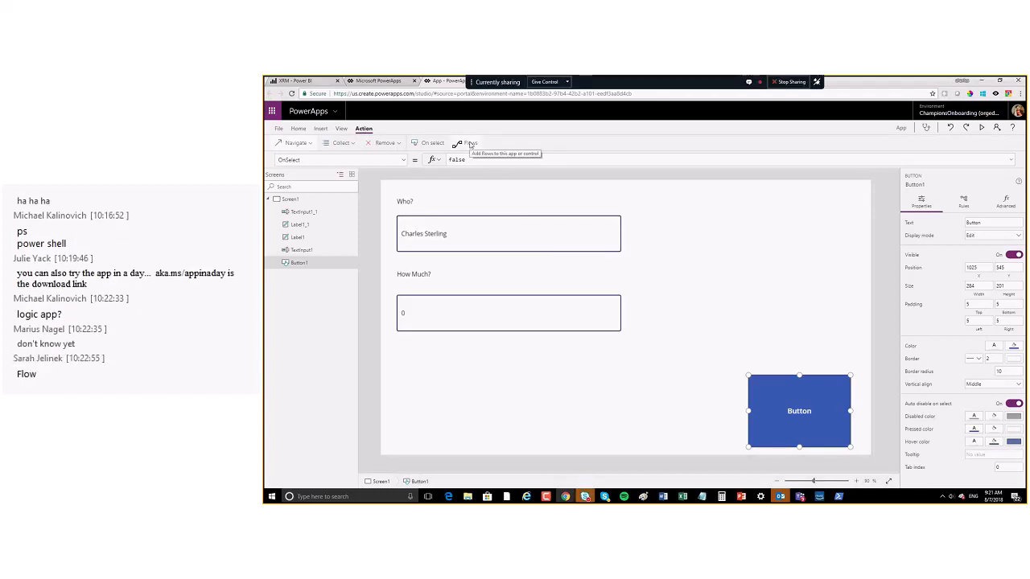
pyautogui.click(466, 143)
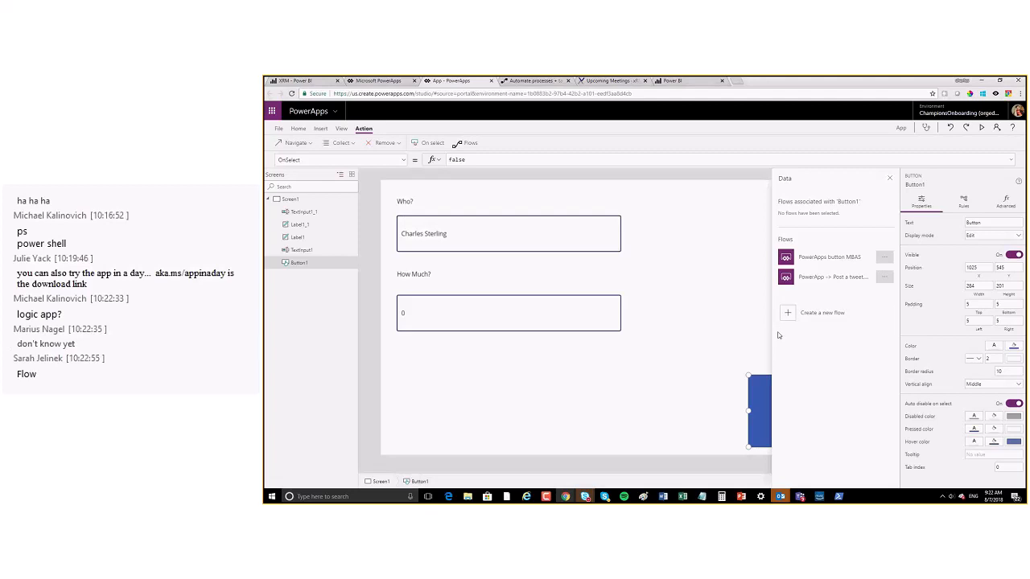
pyautogui.click(788, 313)
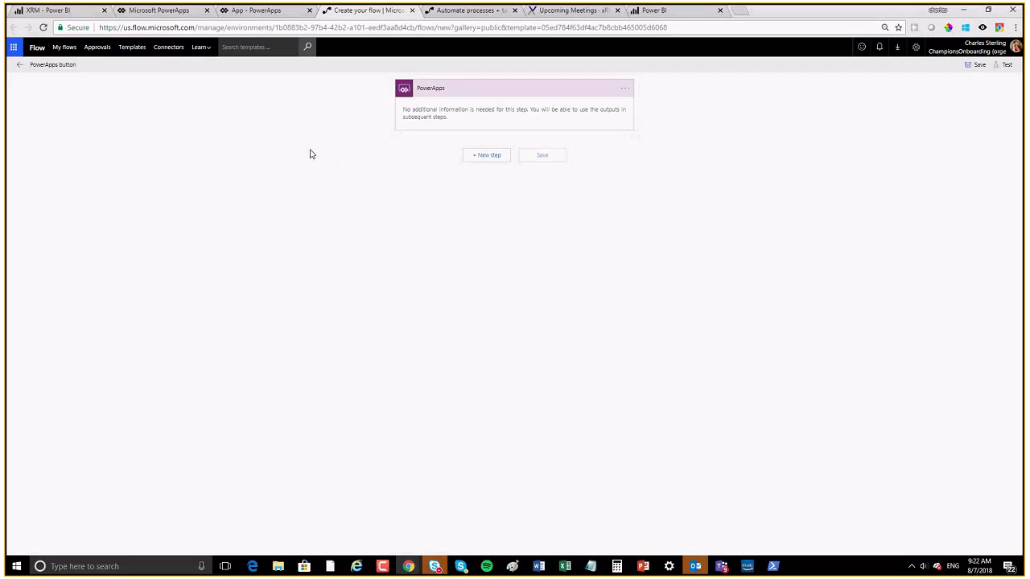
# Step: Leave the unsaved flow and browse the flow templates gallery
pyautogui.click(61, 48)
pyautogui.click(564, 88)
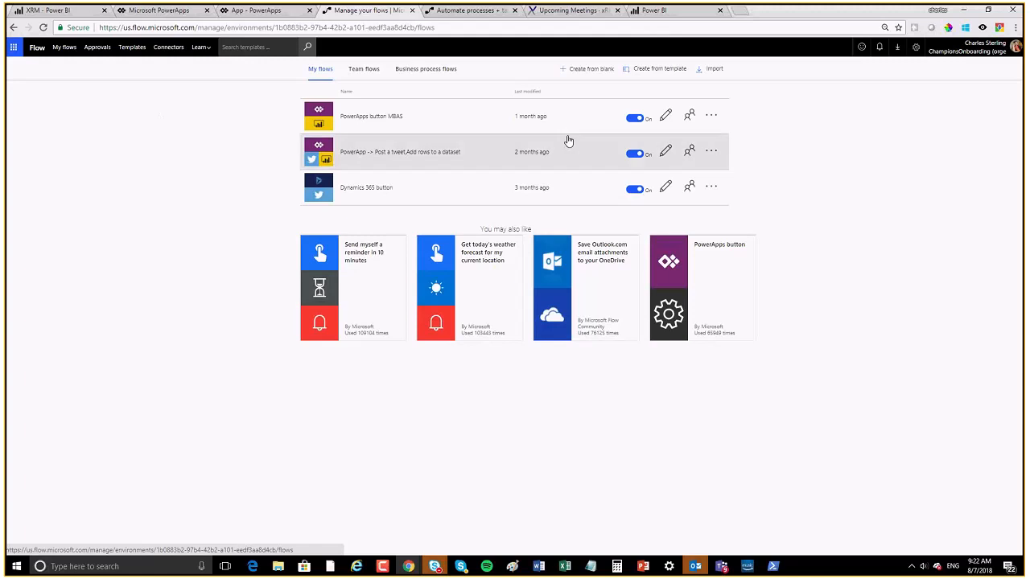
pyautogui.click(651, 71)
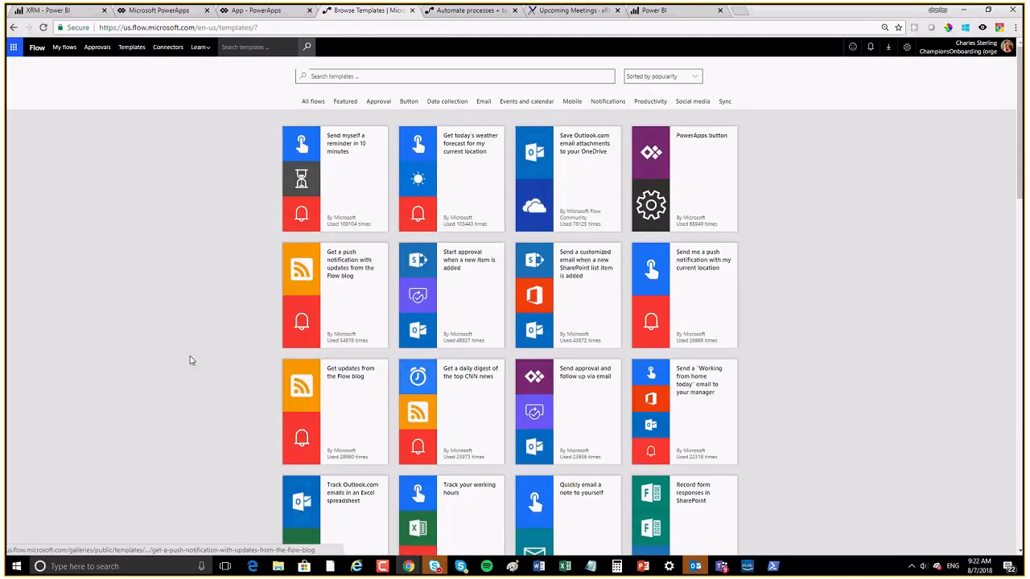
pyautogui.scroll(-10, 190, 360)
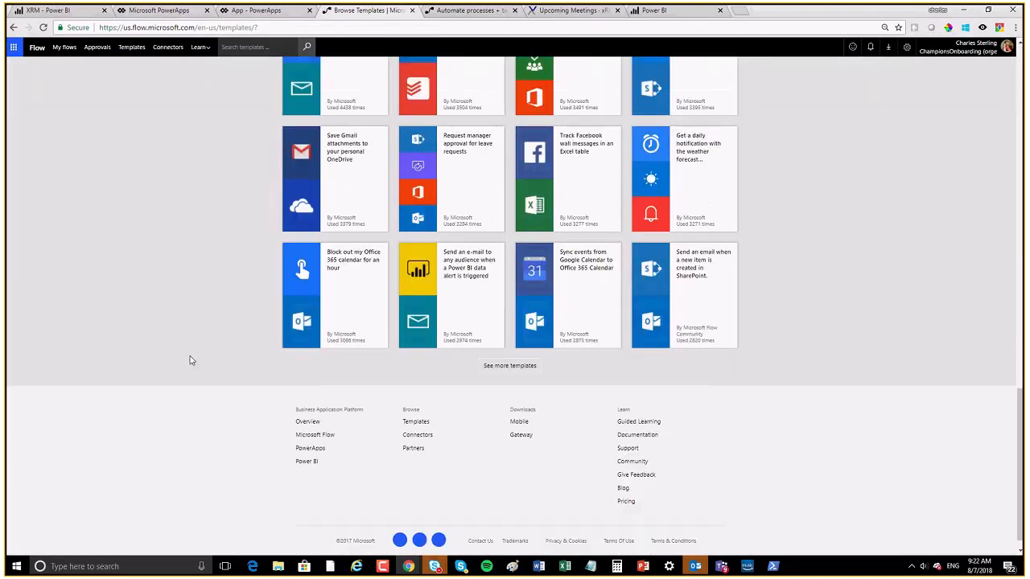
pyautogui.scroll(7, 190, 360)
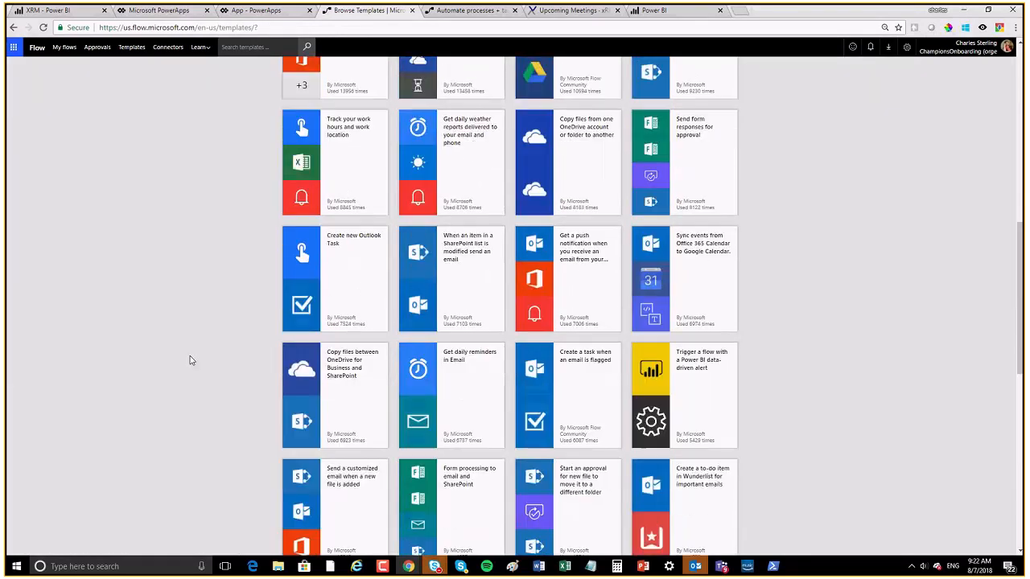
pyautogui.scroll(8, 190, 361)
pyautogui.scroll(-4, 190, 360)
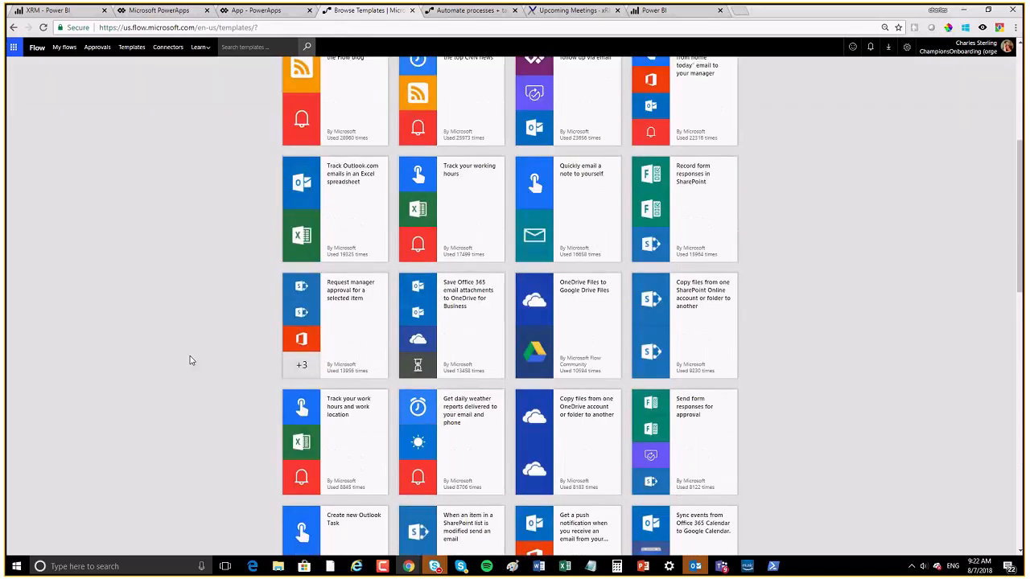
pyautogui.scroll(-5, 190, 361)
pyautogui.scroll(1, 190, 360)
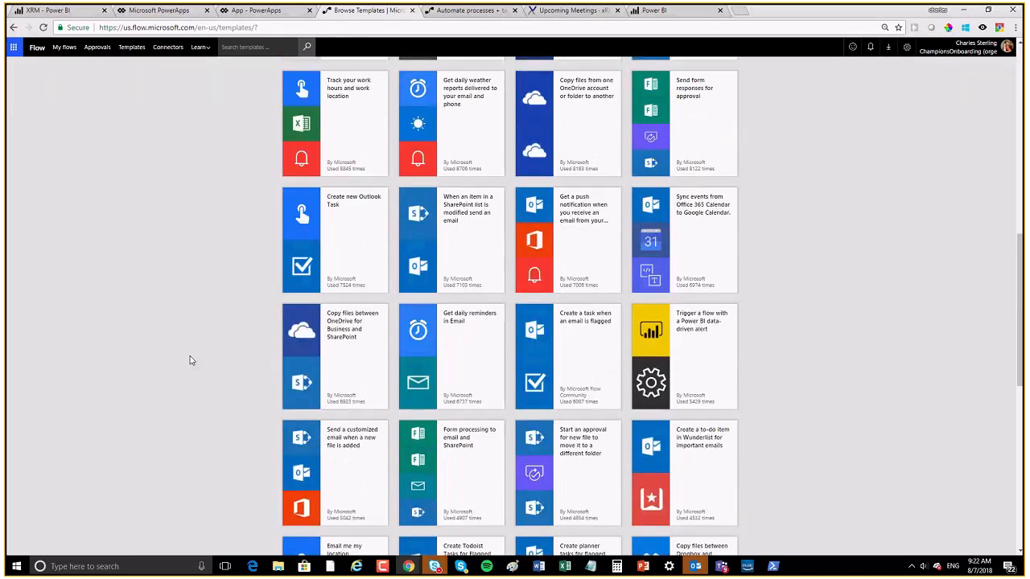
pyautogui.scroll(5, 189, 360)
# Step: Search the templates for 'add to well every time signal trump'
pyautogui.click(368, 78)
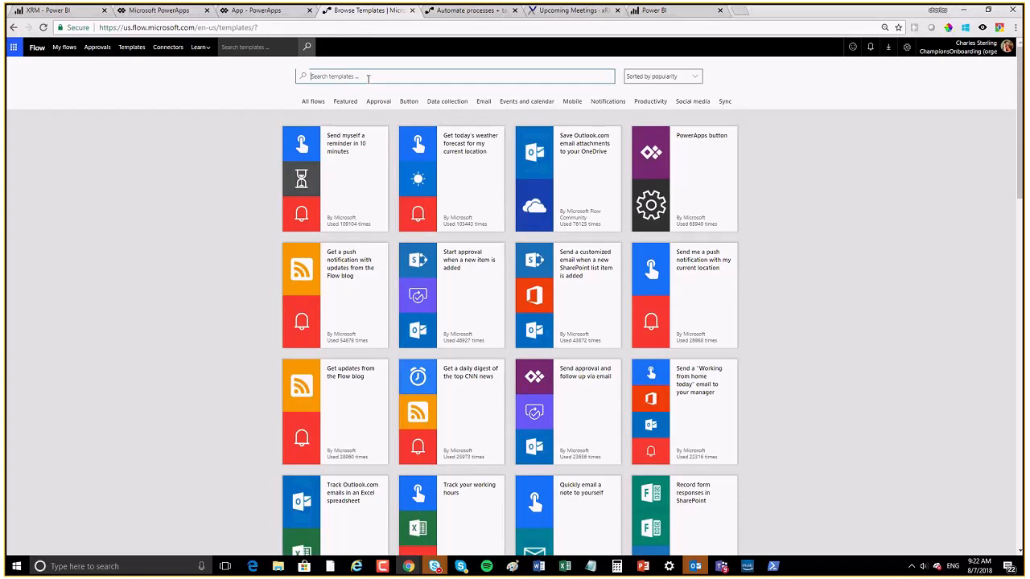
pyautogui.write('t')
pyautogui.press('BackSpace')
pyautogui.write('add to w')
pyautogui.write('ell every tim')
pyautogui.write('e')
pyautogui.write(' signal')
pyautogui.write(' trump')
pyautogui.press('Return')
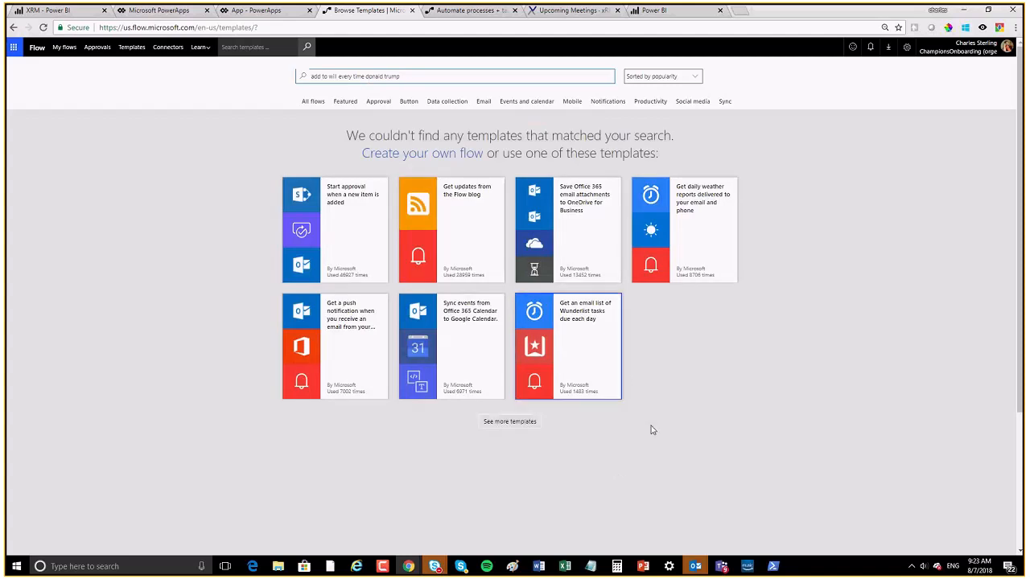
# Step: Search the templates for 'tweets' and scroll through the Twitter results
pyautogui.moveTo(403, 76); pyautogui.dragTo(269, 77)
pyautogui.write('tweets')
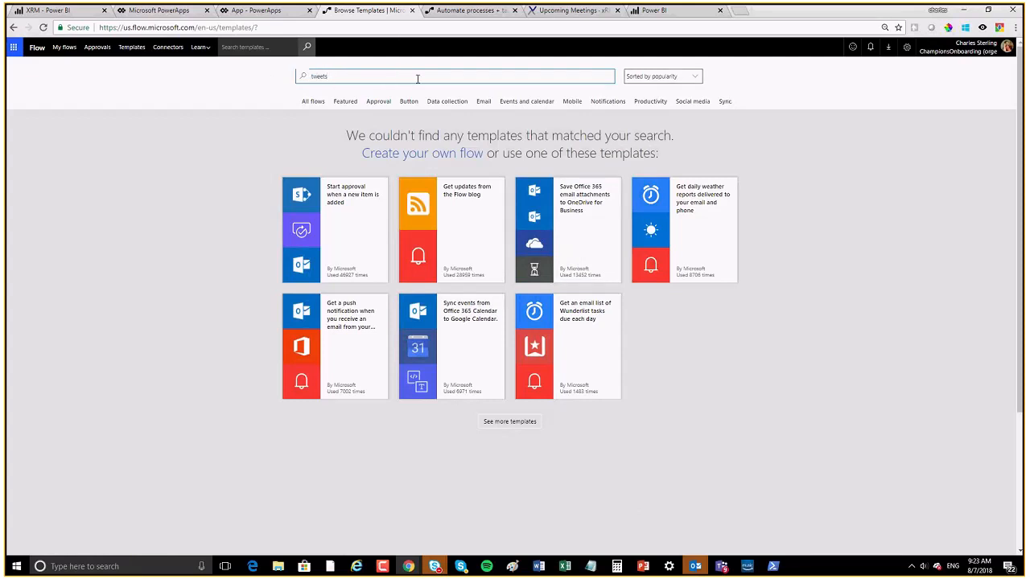
pyautogui.press('Return')
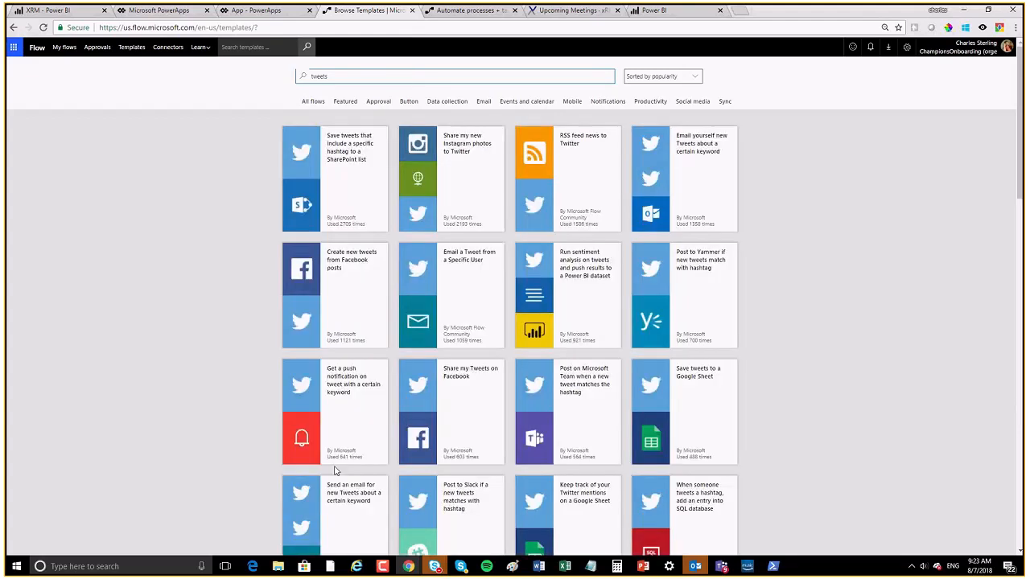
pyautogui.scroll(-3, 336, 471)
pyautogui.scroll(-3, 336, 456)
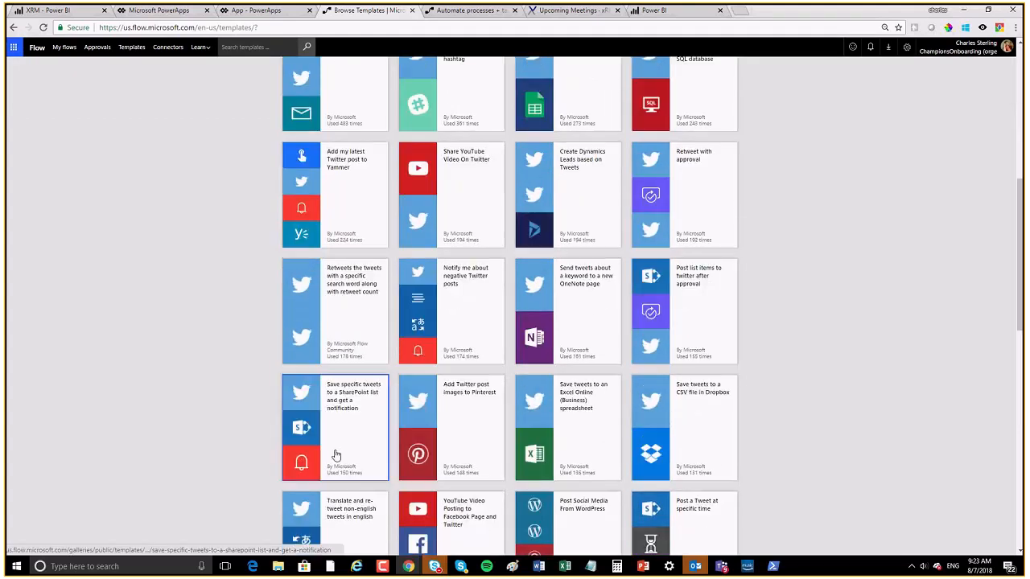
pyautogui.scroll(-1, 336, 456)
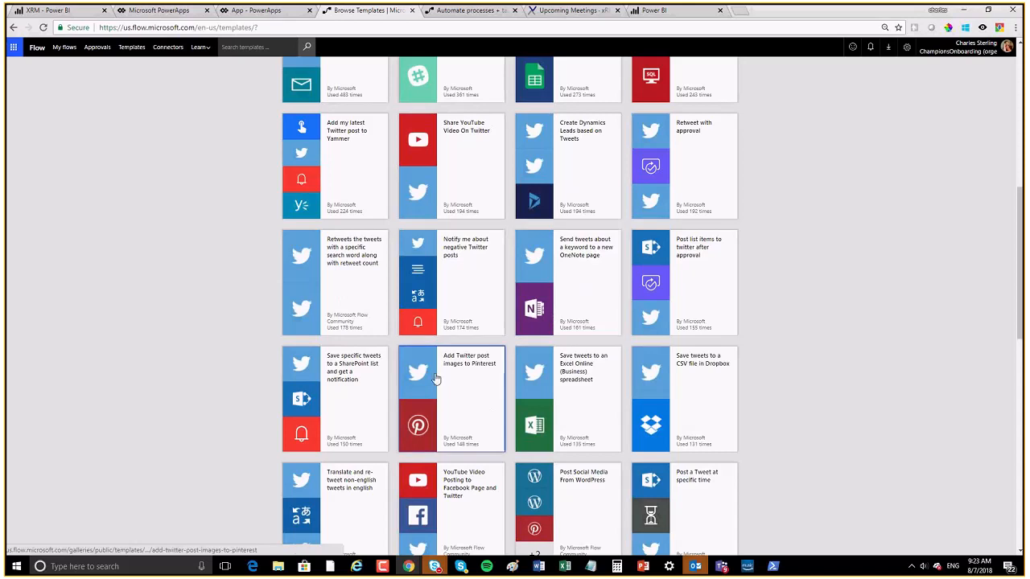
pyautogui.scroll(-1, 404, 387)
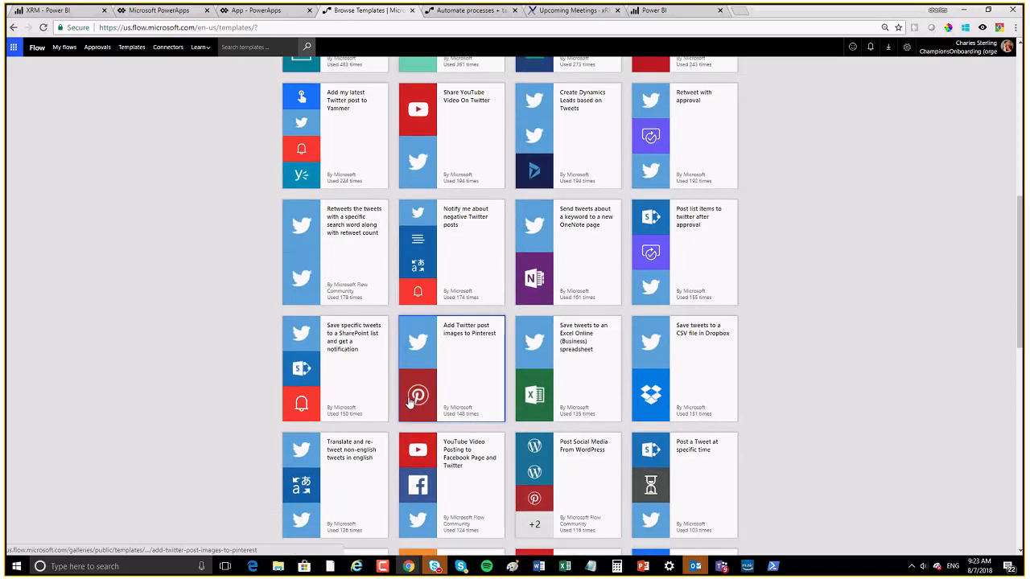
pyautogui.scroll(-2, 409, 402)
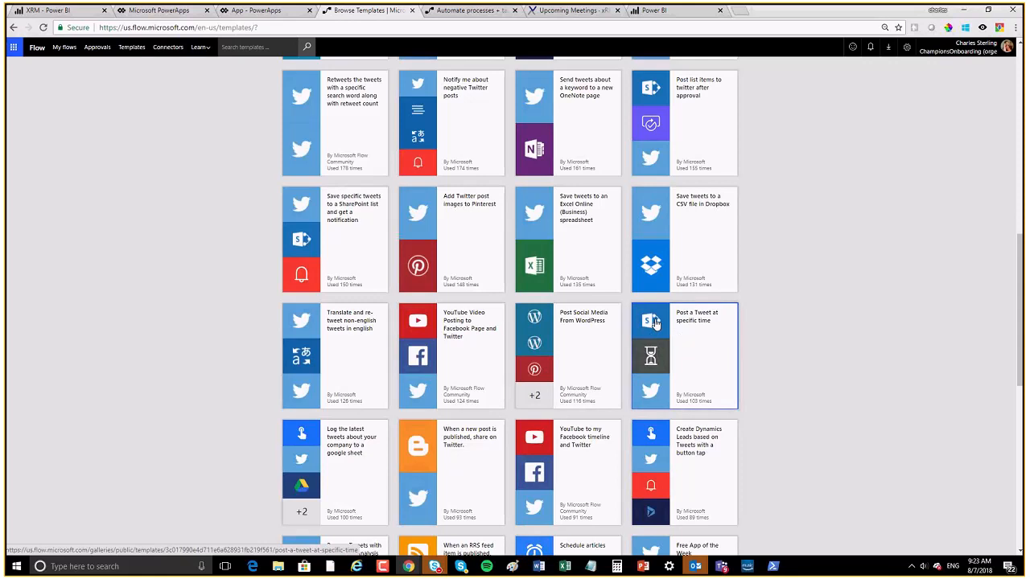
pyautogui.scroll(-1, 644, 400)
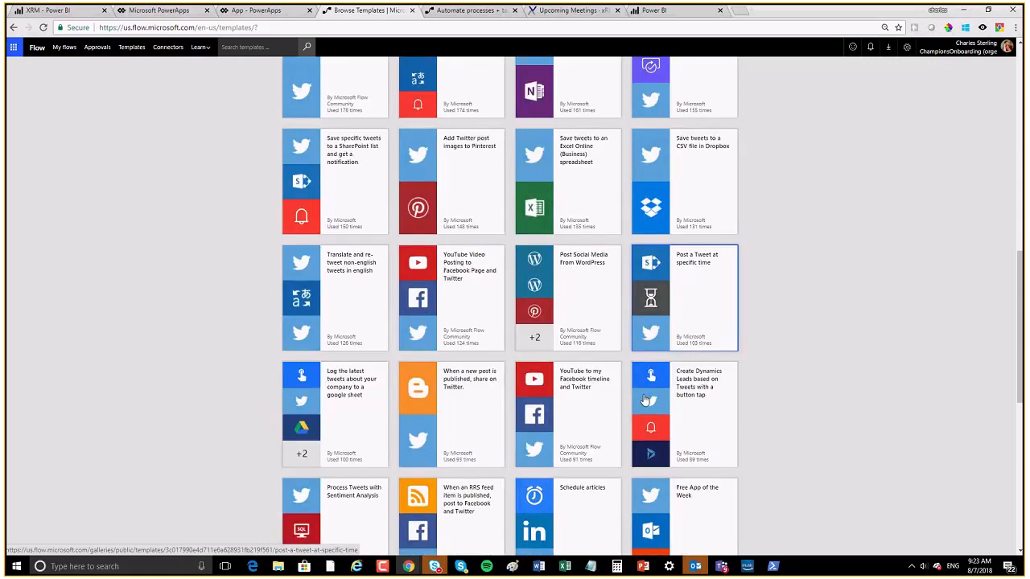
pyautogui.scroll(-2, 453, 278)
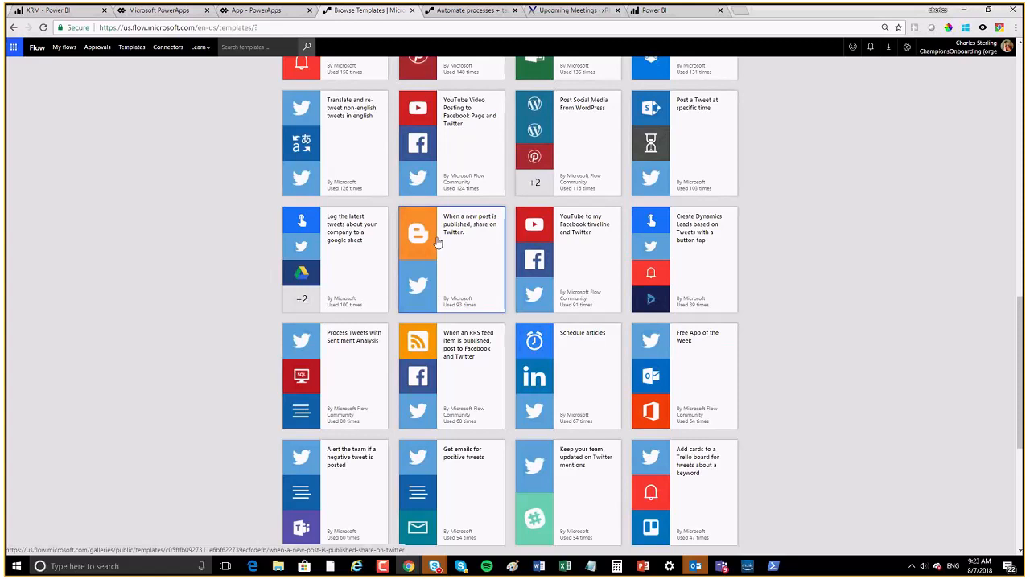
pyautogui.scroll(-1, 437, 243)
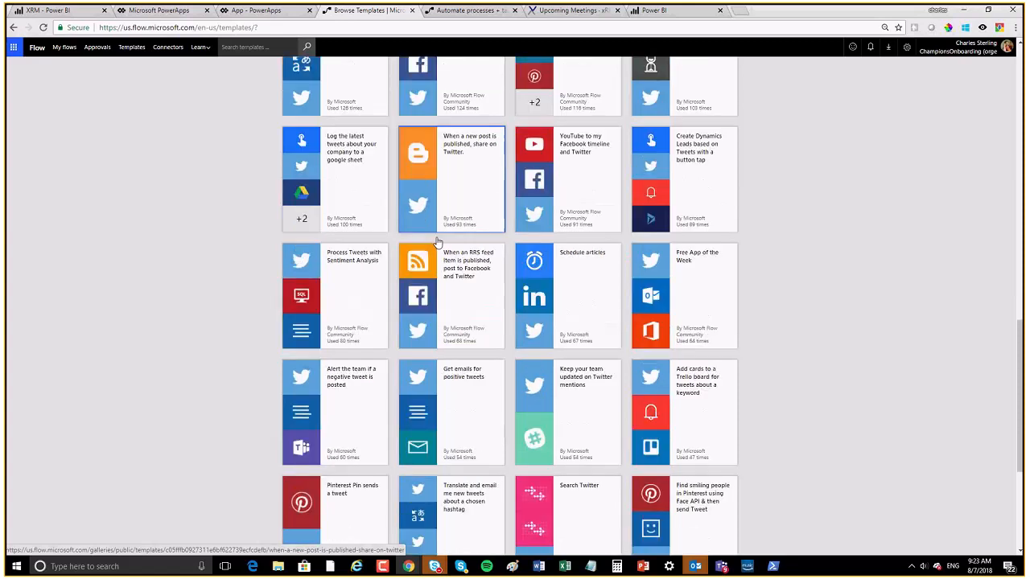
pyautogui.scroll(-1, 436, 243)
pyautogui.scroll(10, 437, 241)
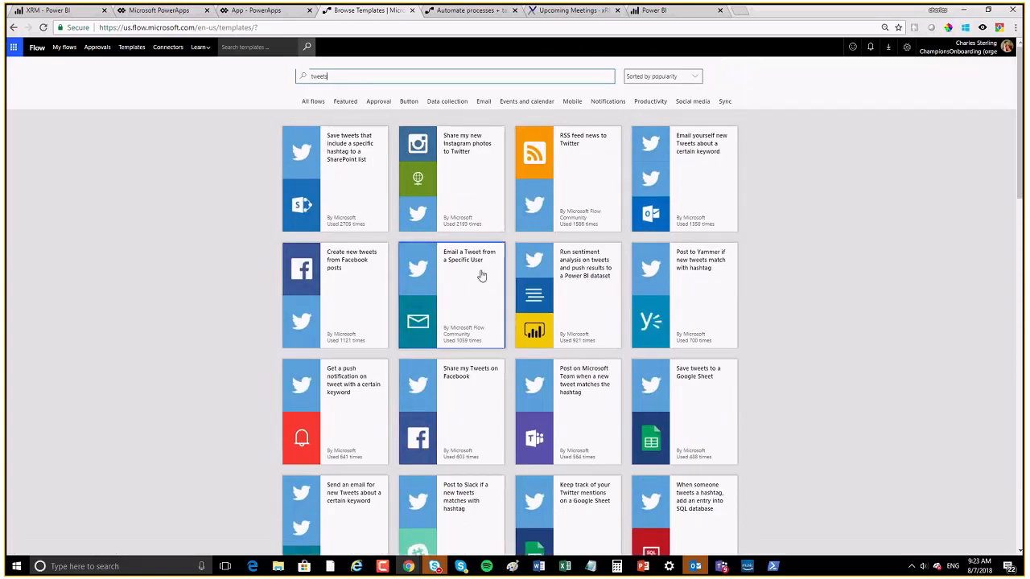
# Step: From My flows, create a flow from blank and open the full connector and trigger search
pyautogui.click(65, 47)
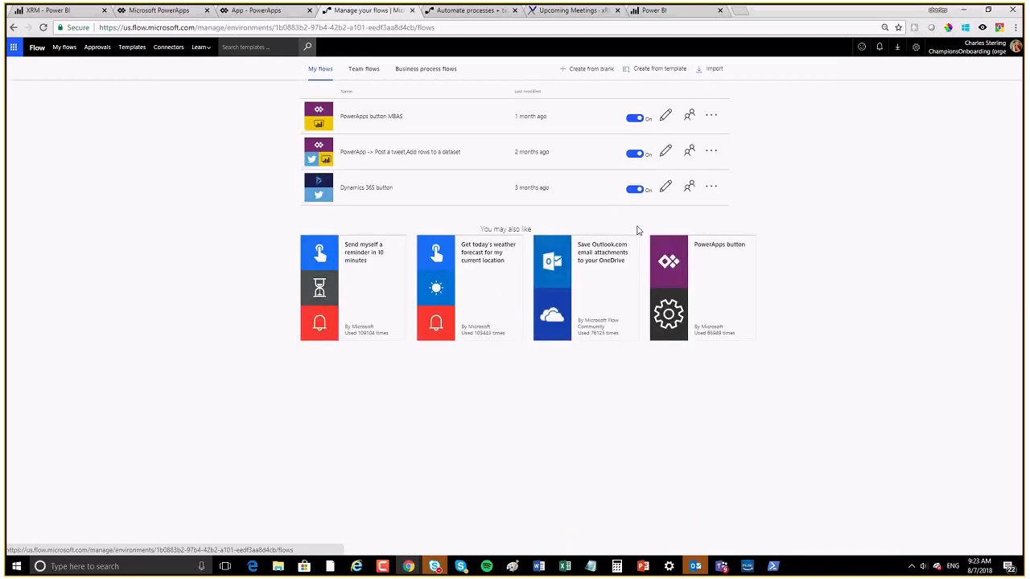
pyautogui.click(585, 70)
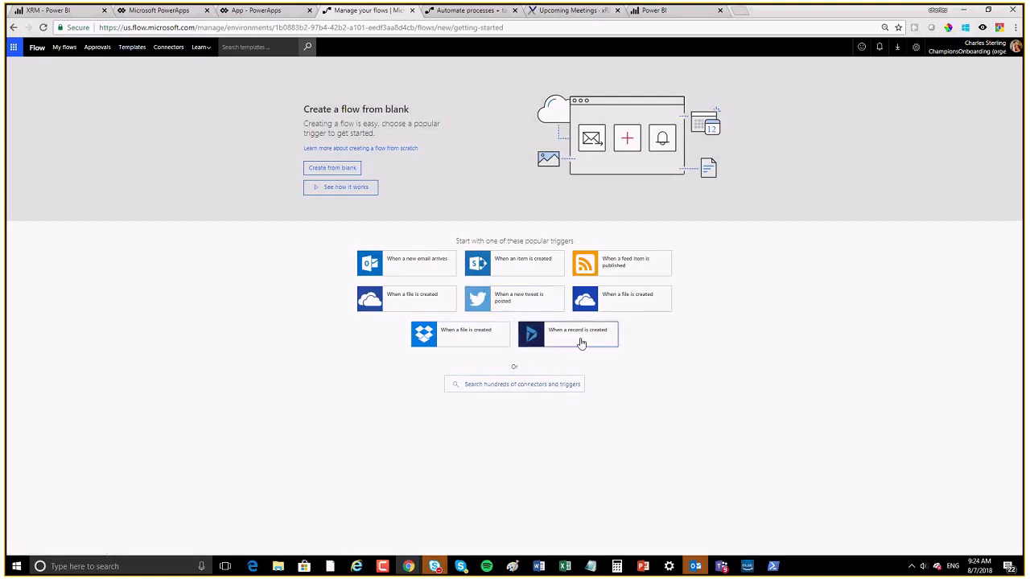
pyautogui.click(509, 385)
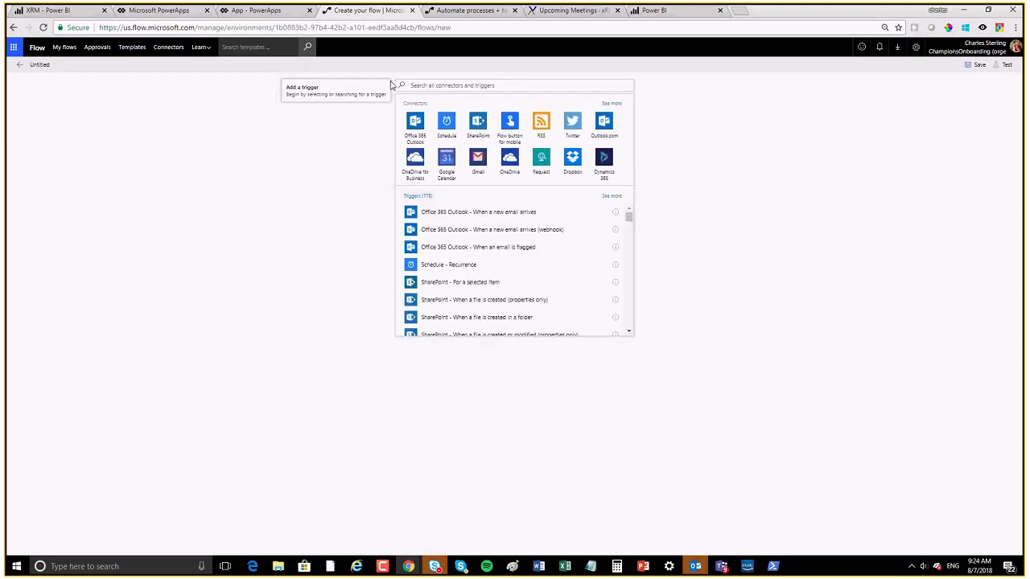
# Step: Search triggers for 'button', set PowerApps as the trigger, and add a new action step
pyautogui.click(502, 87)
pyautogui.write('button')
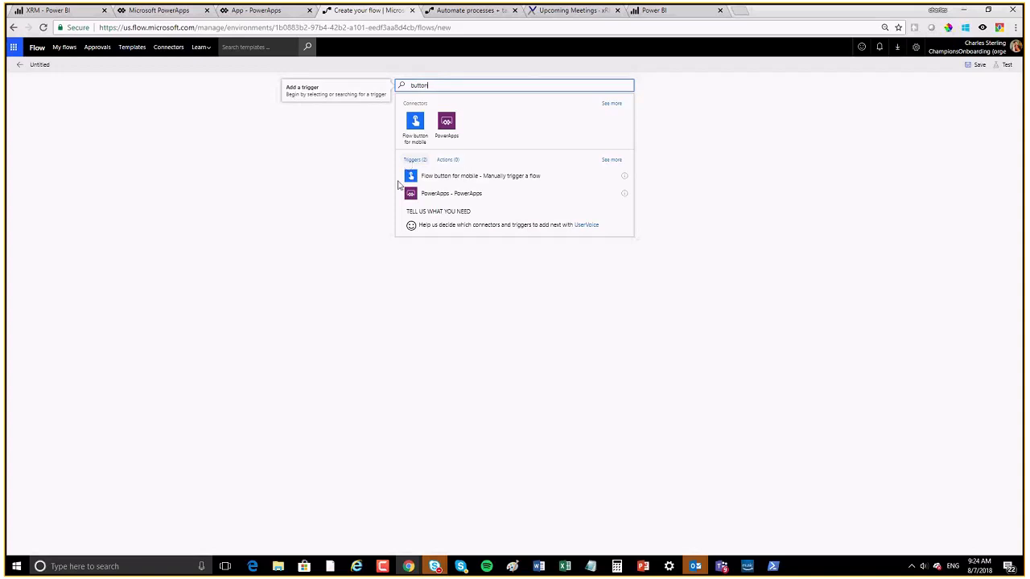
pyautogui.click(447, 137)
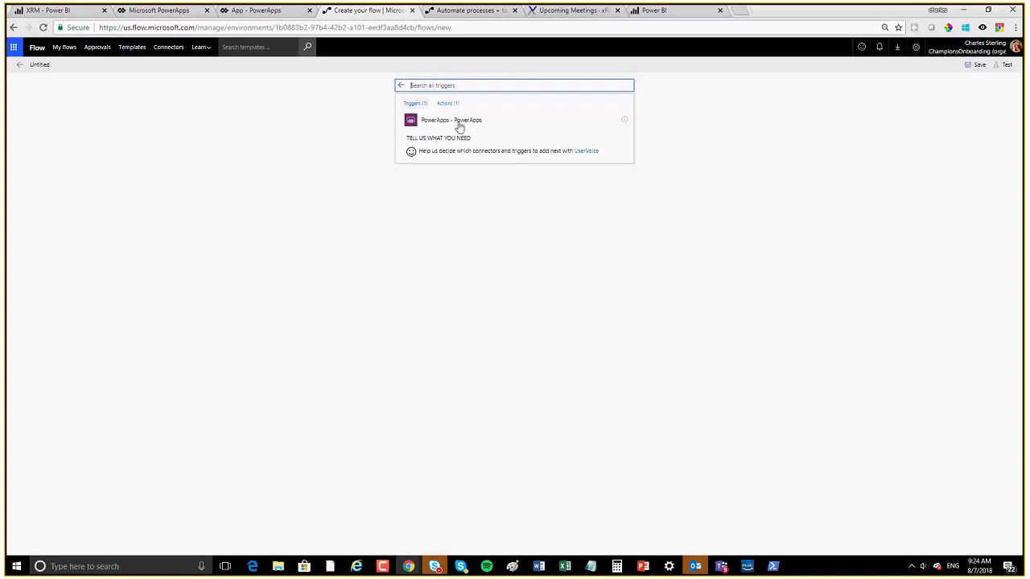
pyautogui.click(421, 129)
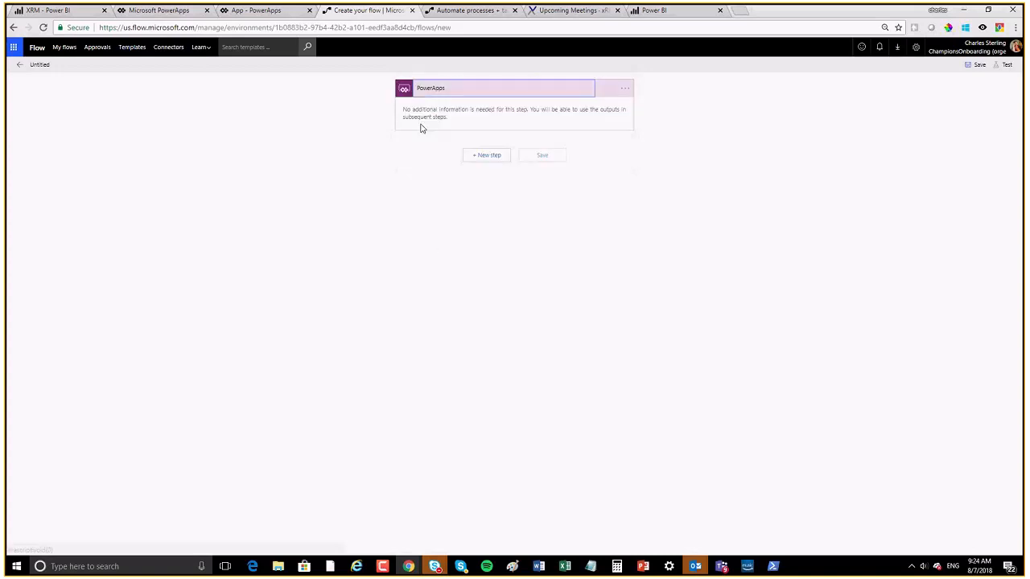
pyautogui.click(489, 159)
pyautogui.click(461, 188)
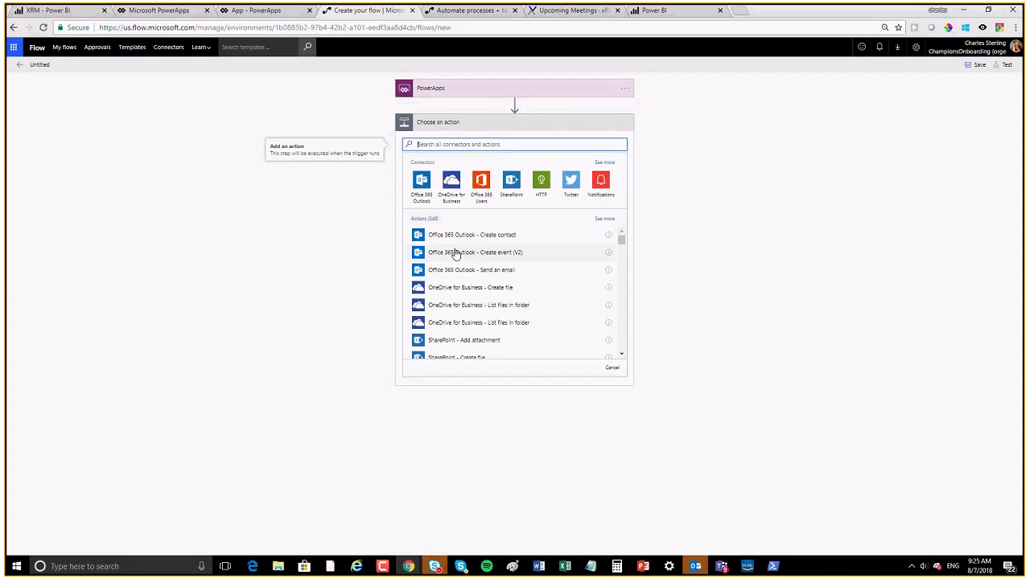
# Step: Add the Power BI 'Add rows to a dataset' action as the flow's next step
pyautogui.write('power bi')
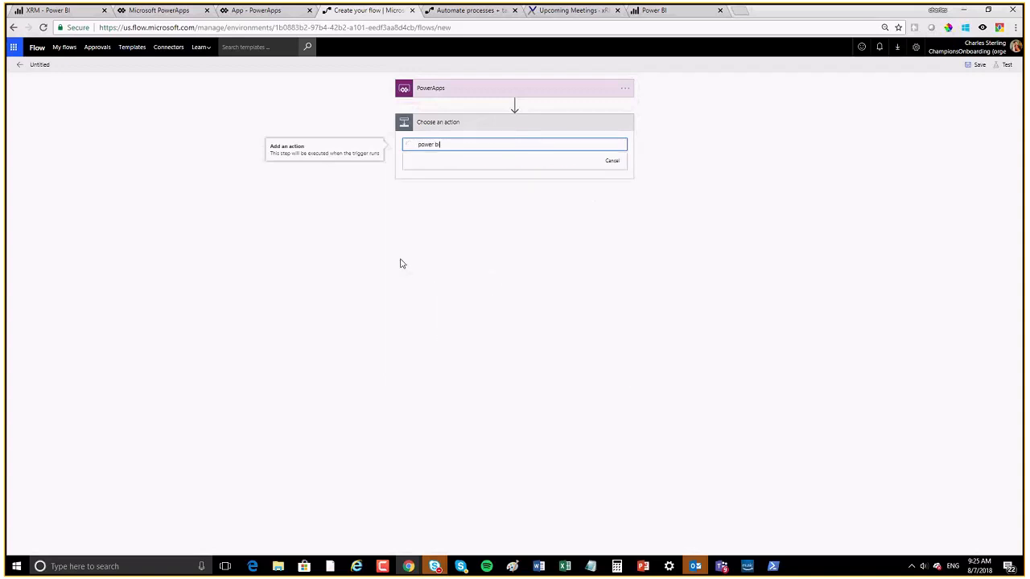
pyautogui.click(421, 182)
pyautogui.click(456, 180)
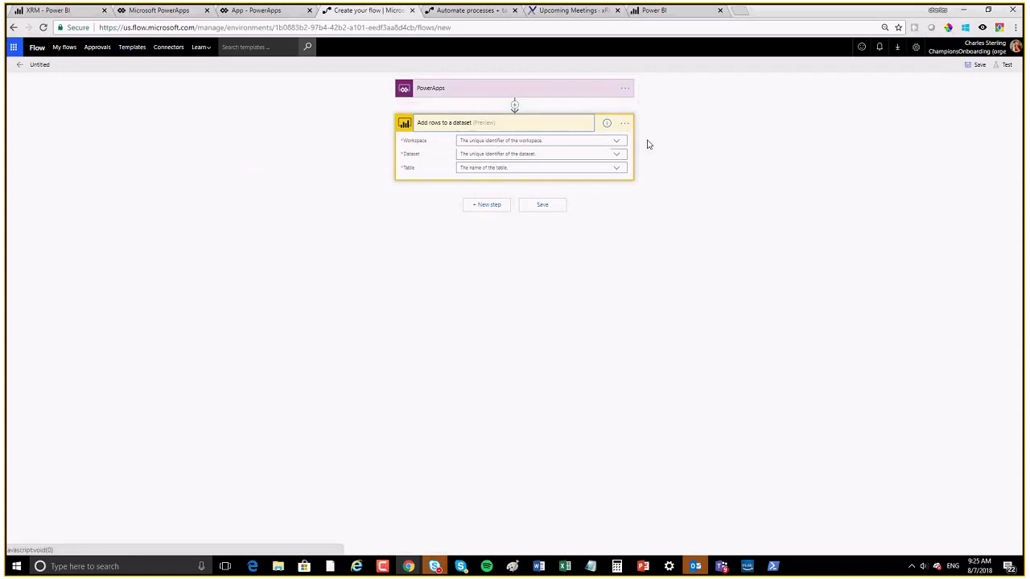
# Step: Target workspace XRMVirtual, dataset XRMVirtualRS and table RealTimeData
pyautogui.click(617, 143)
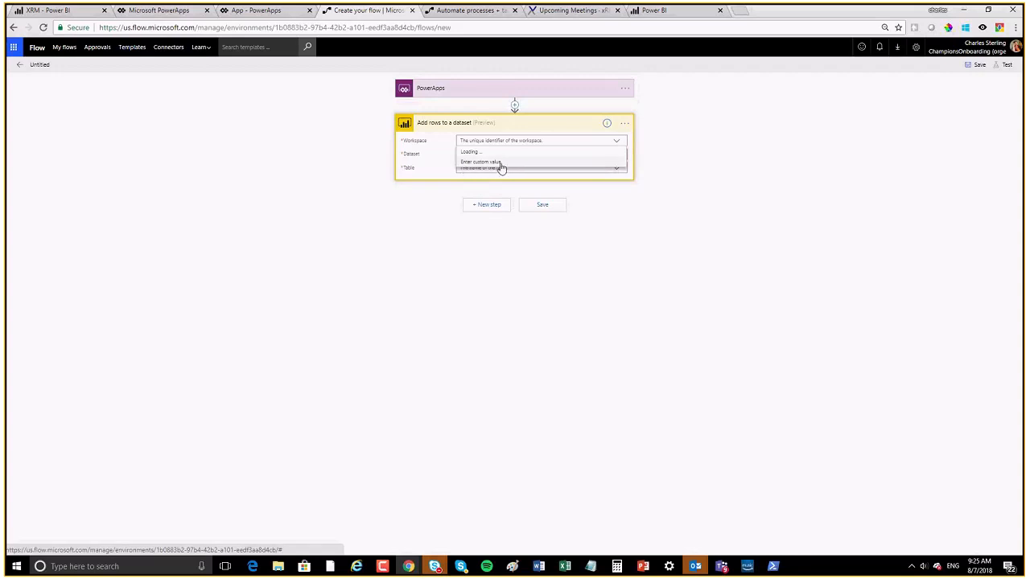
pyautogui.scroll(-5, 526, 250)
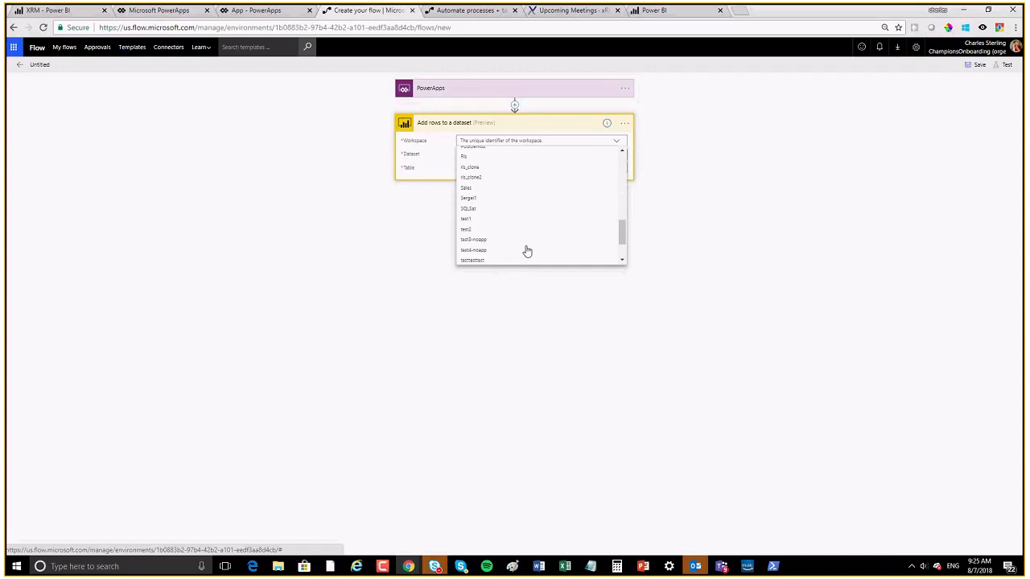
pyautogui.scroll(-3, 492, 227)
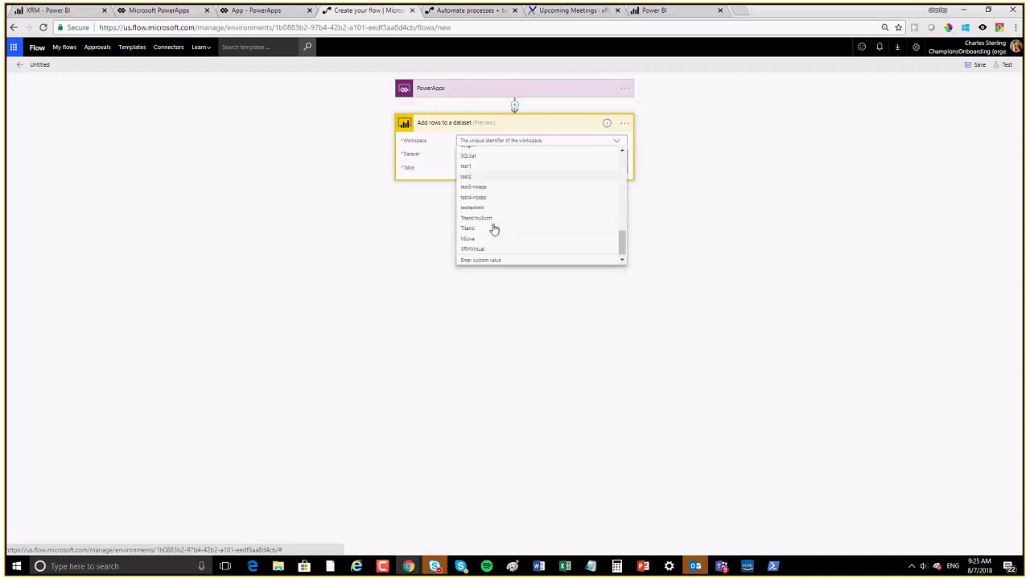
pyautogui.click(472, 249)
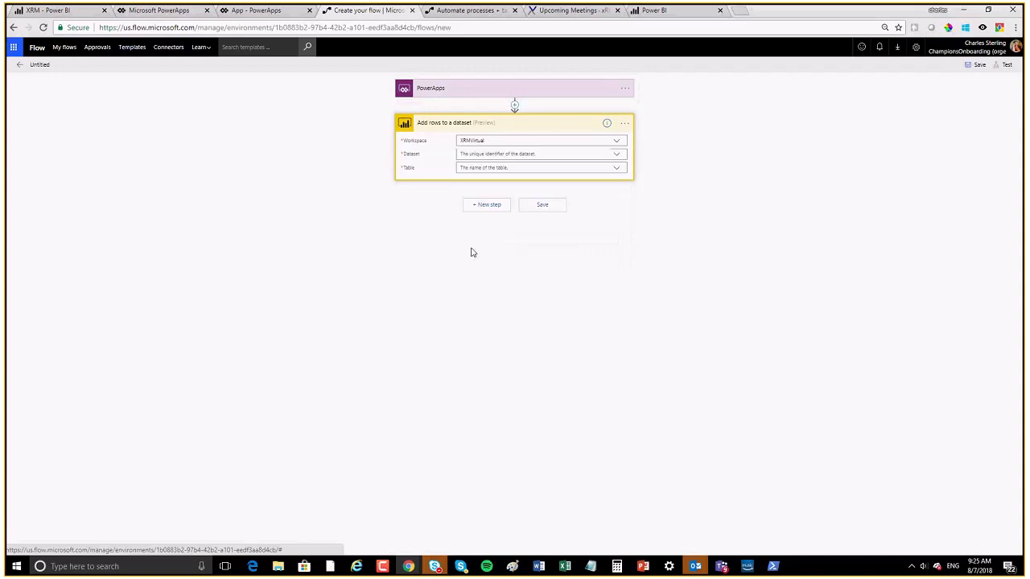
pyautogui.click(616, 154)
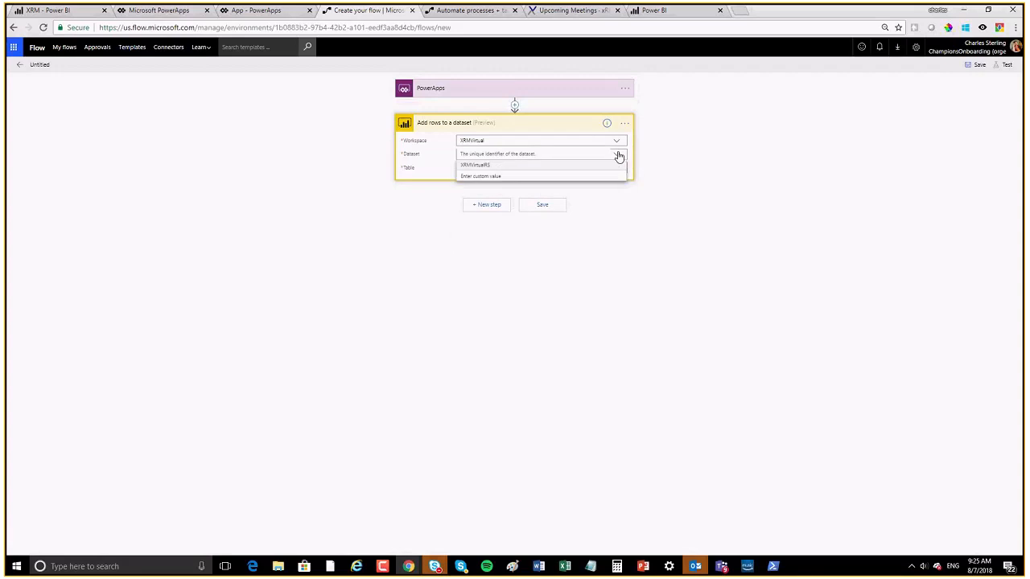
pyautogui.click(478, 167)
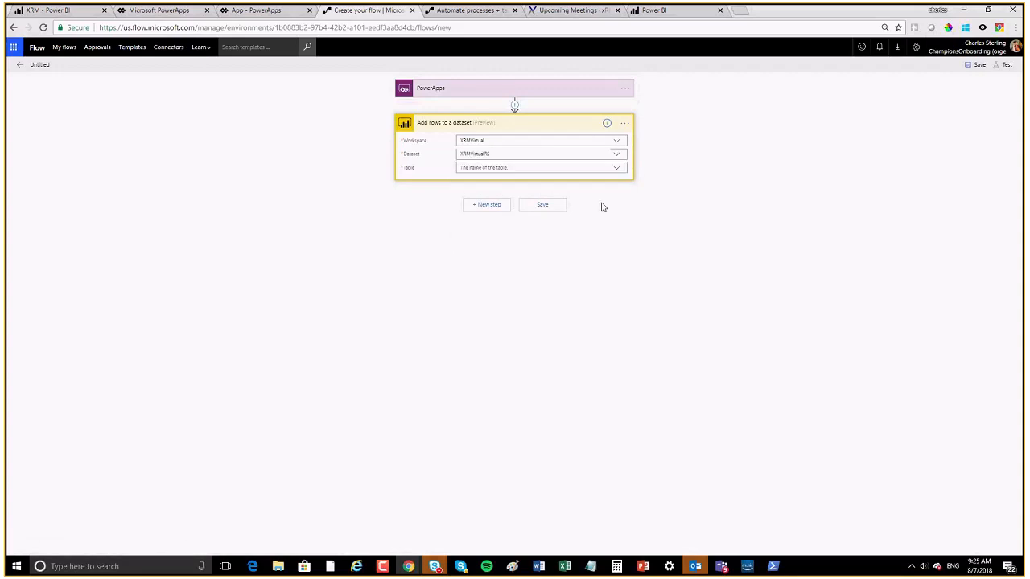
pyautogui.click(622, 168)
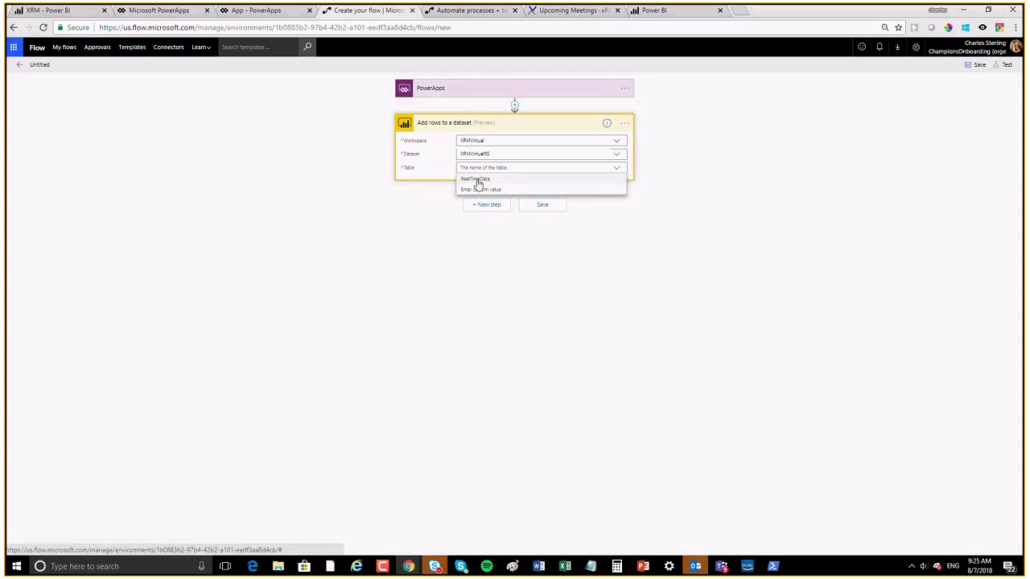
pyautogui.click(480, 179)
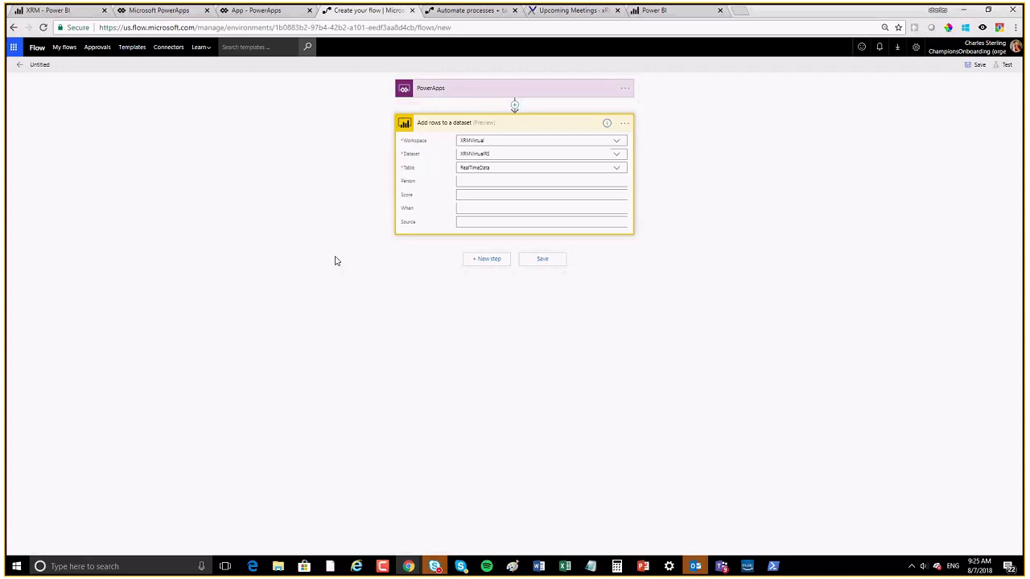
pyautogui.click(475, 180)
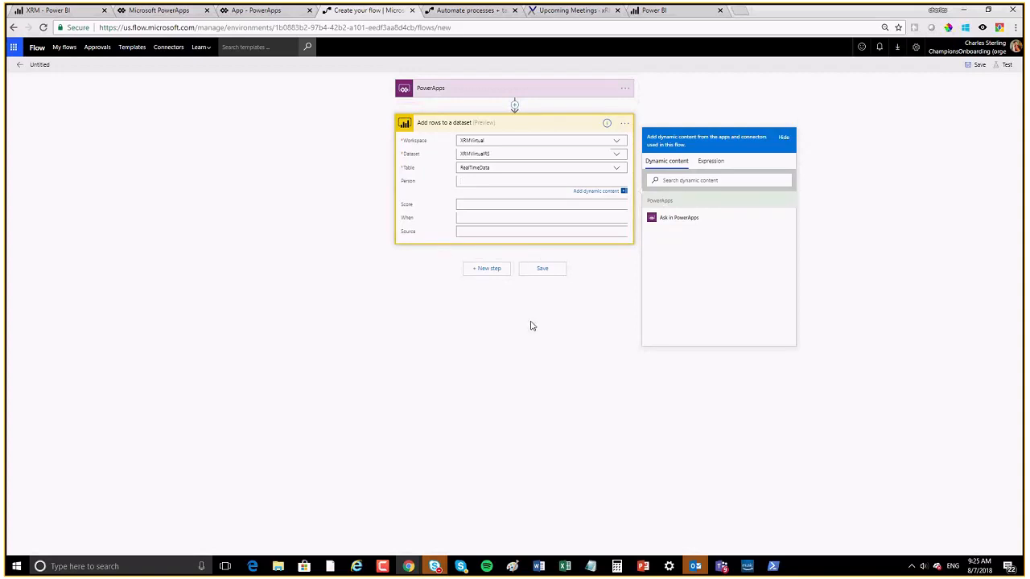
# Step: Map the Person, Score, When and Source columns to 'Ask in PowerApps' values
pyautogui.click(683, 223)
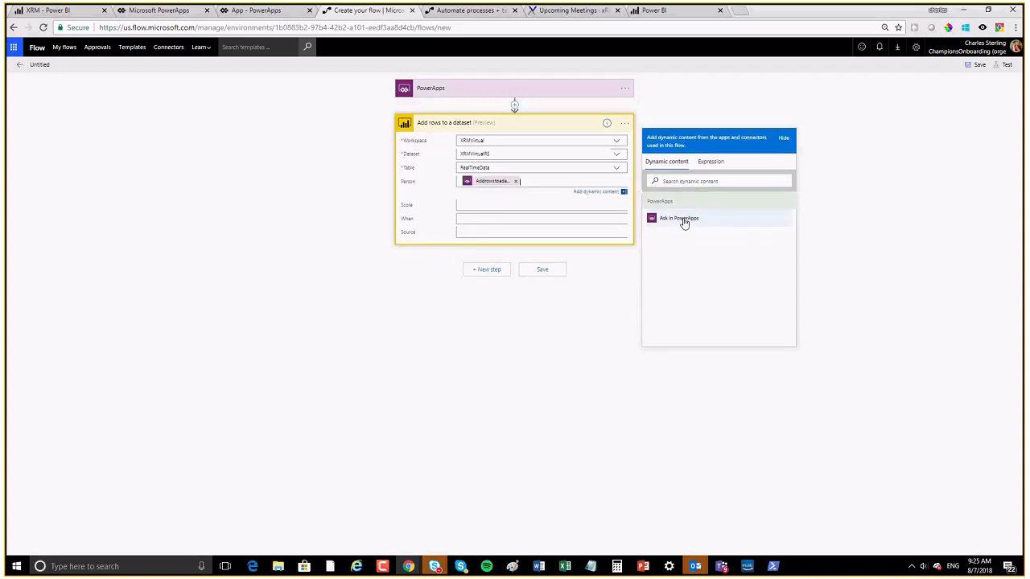
pyautogui.click(482, 204)
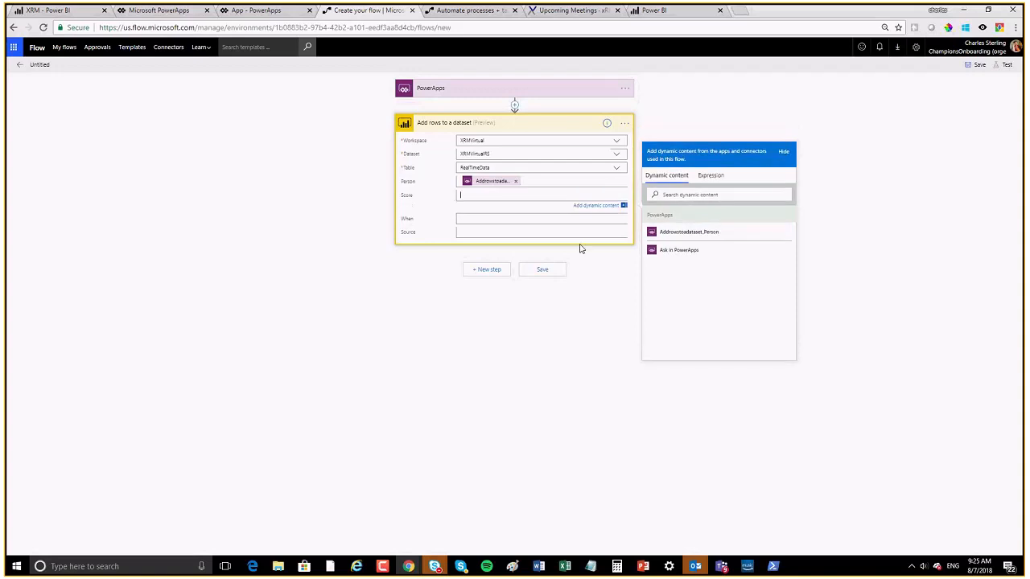
pyautogui.click(684, 250)
pyautogui.click(502, 213)
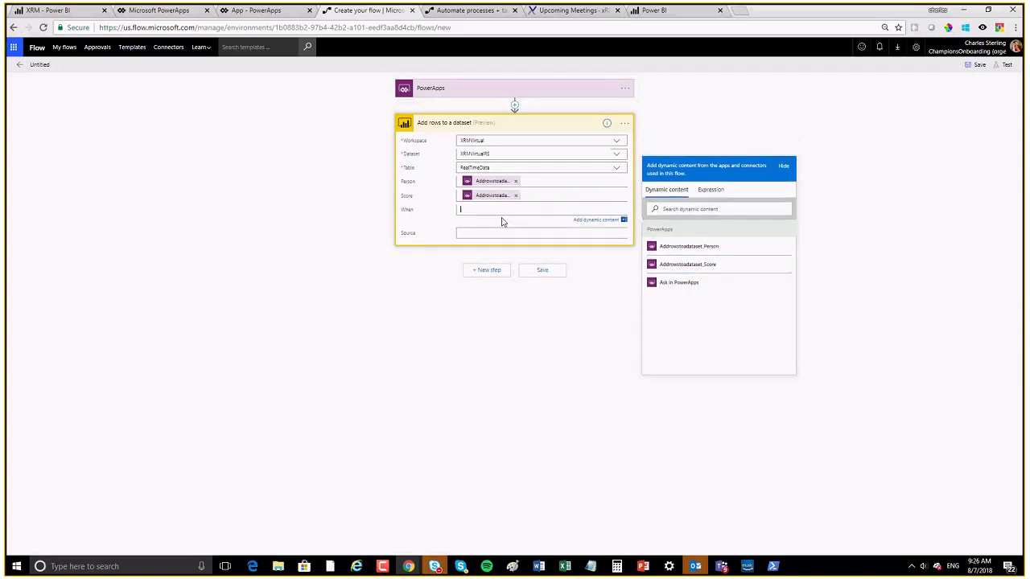
pyautogui.click(695, 283)
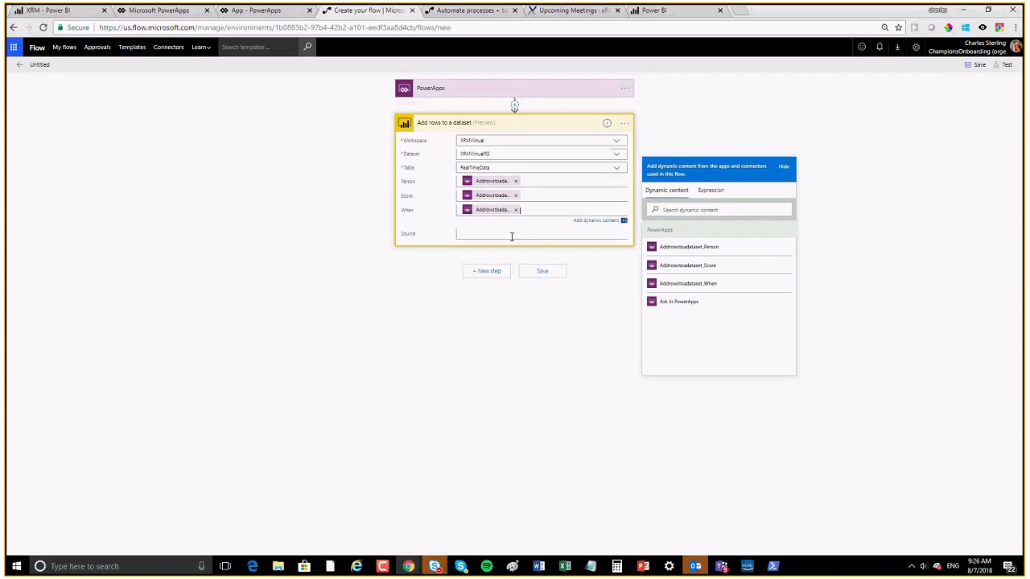
pyautogui.click(683, 317)
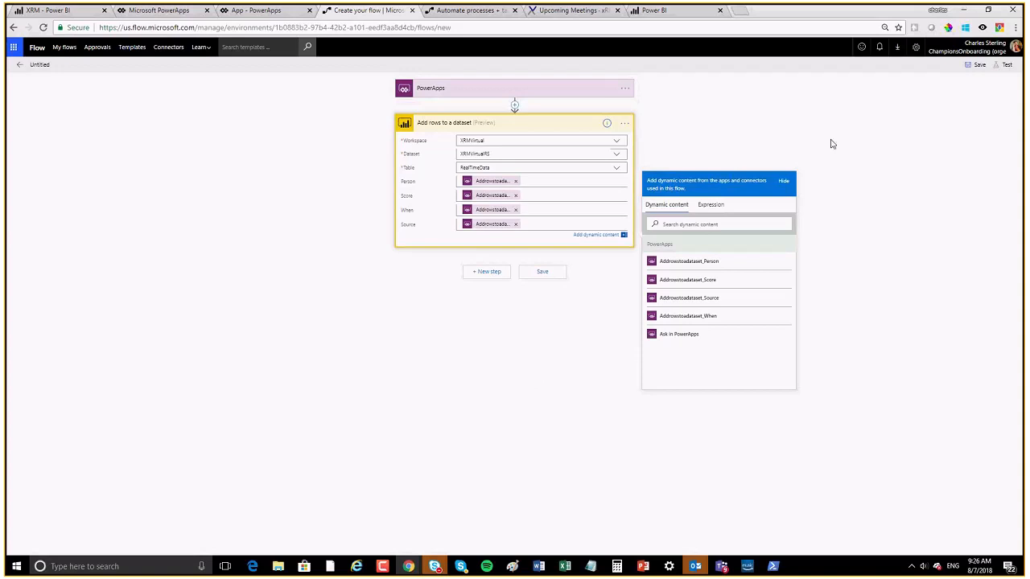
# Step: Rename the untitled flow to XRMVirtualFlow, save it, and go back to the PowerApps tab
pyautogui.click(39, 65)
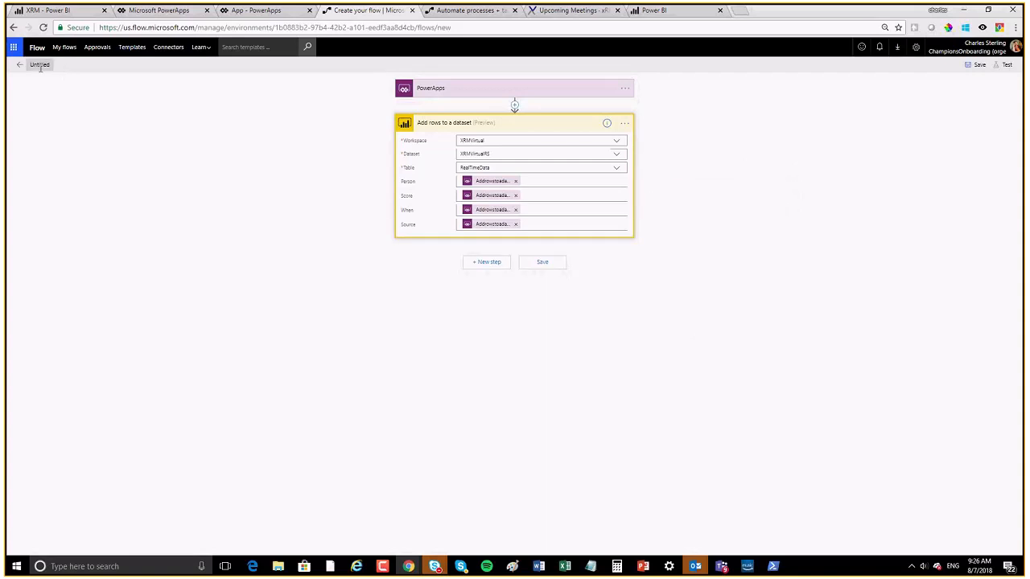
pyautogui.write('XRM')
pyautogui.write('VirtualTo')
pyautogui.write('ow')
pyautogui.click(975, 64)
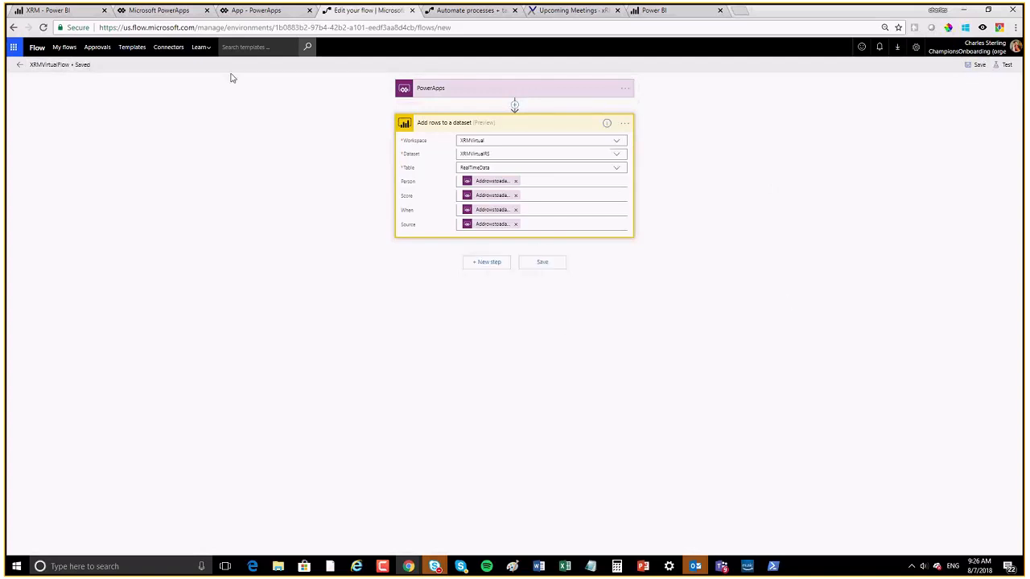
pyautogui.click(254, 11)
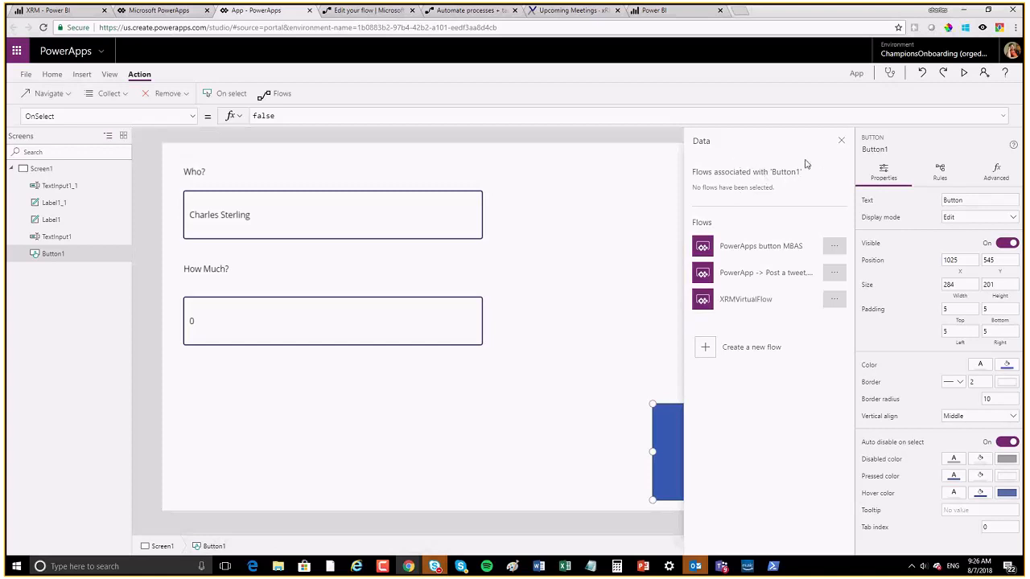
# Step: Attach XRMVirtualFlow to Button1 from the Action > Flows list
pyautogui.click(840, 141)
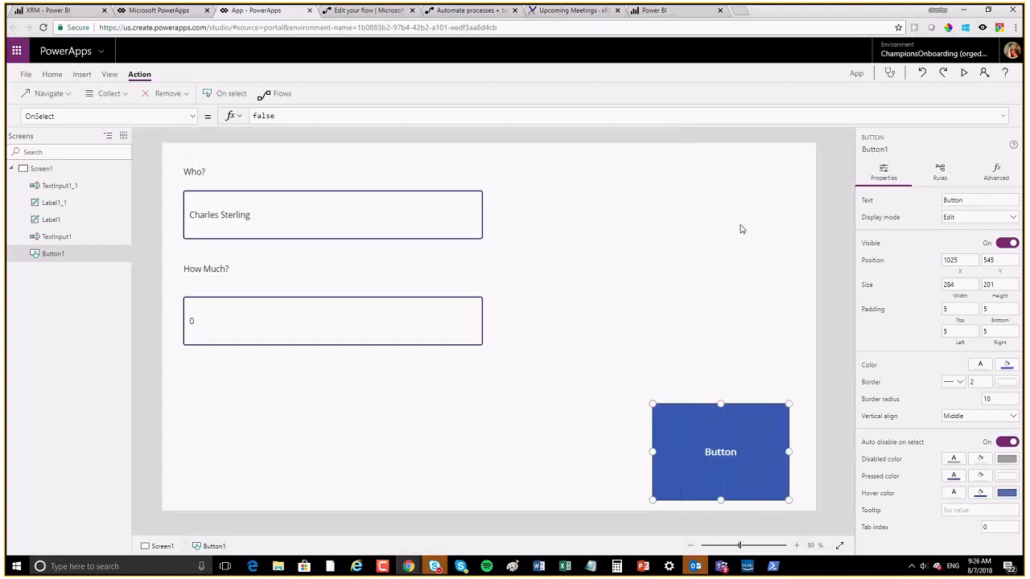
pyautogui.click(281, 95)
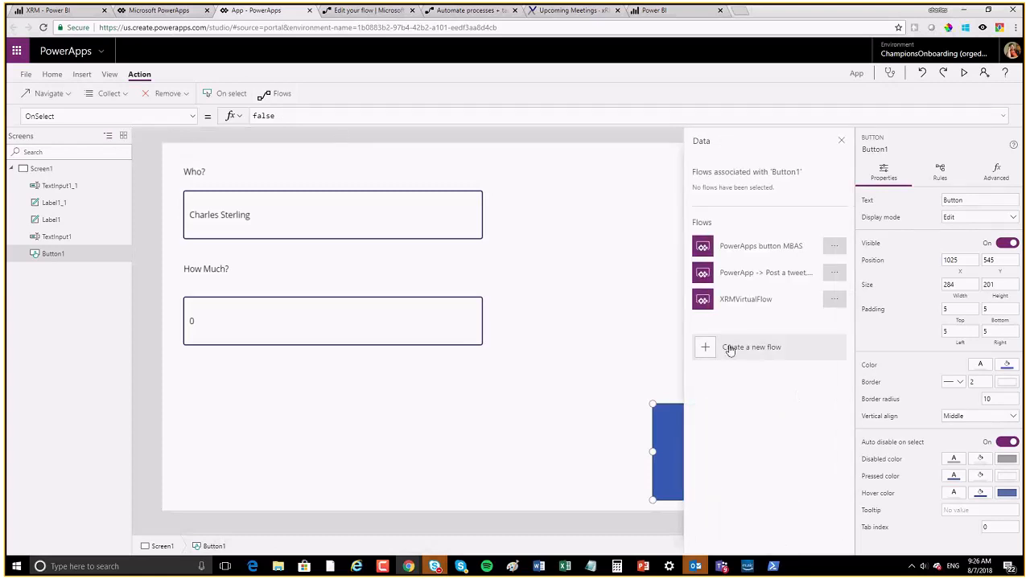
pyautogui.click(730, 302)
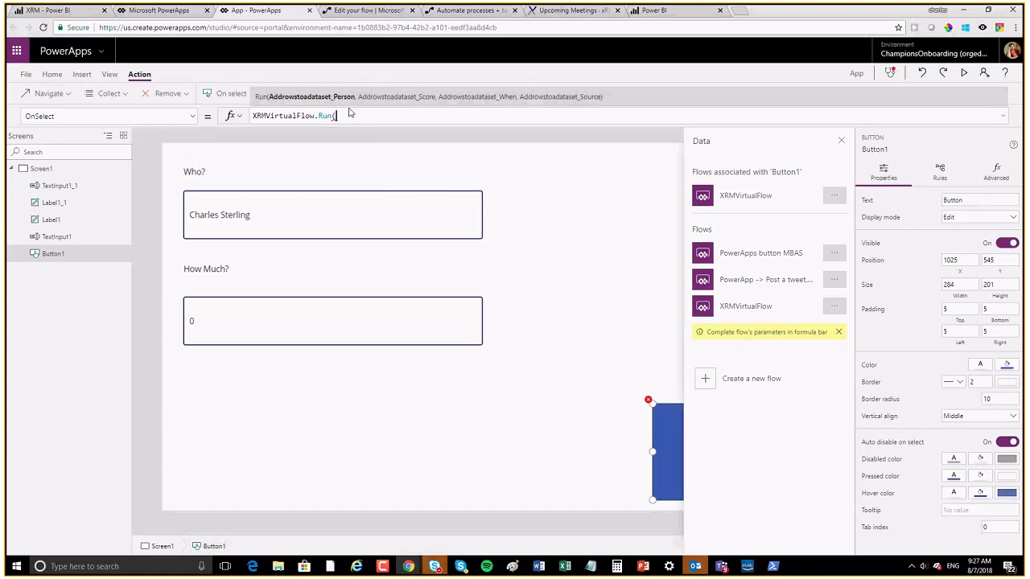
# Step: Begin the OnSelect call XRMVirtualFlow.Run with TextInput1.Text as the Person argument
pyautogui.write('textbo')
pyautogui.press('BackSpace')
pyautogui.press('BackSpace')
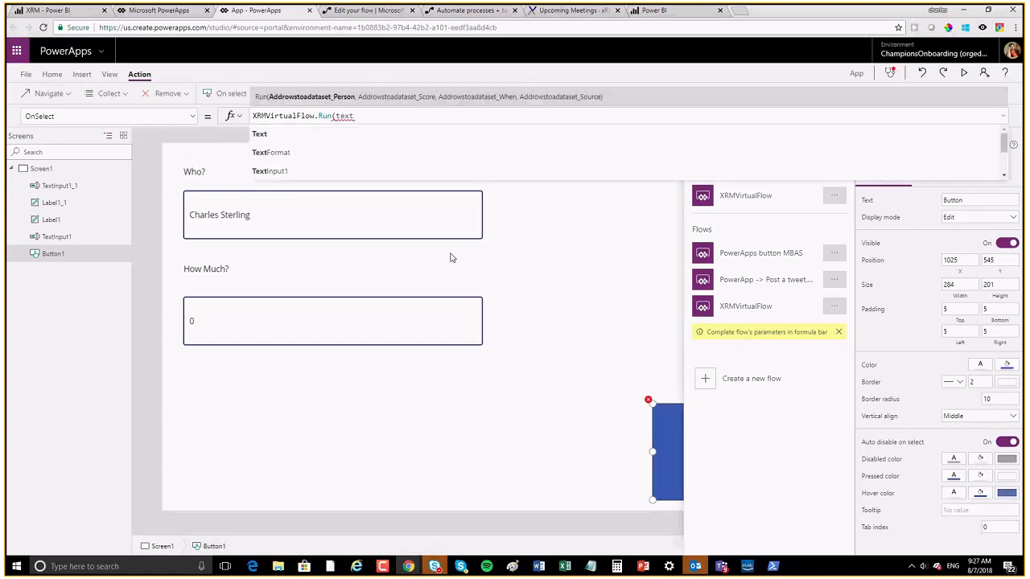
pyautogui.press('Down')
pyautogui.press('Down')
pyautogui.press('Down')
pyautogui.press('Tab')
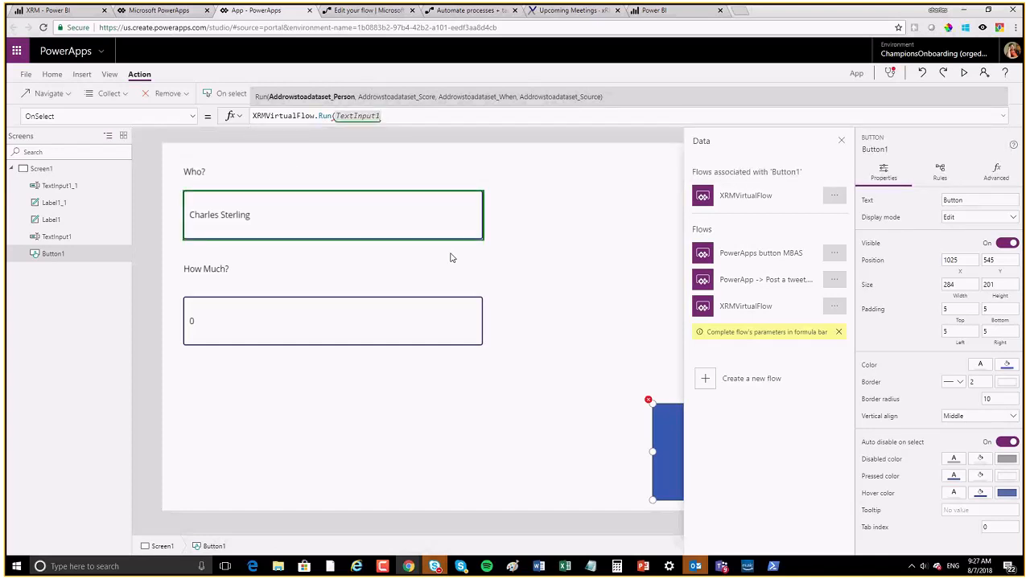
pyautogui.write('.')
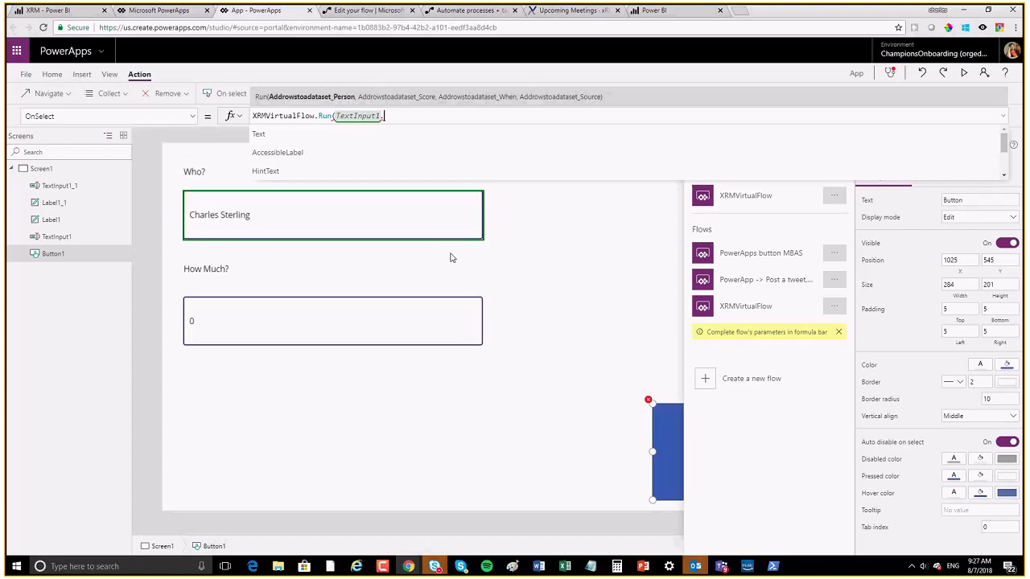
pyautogui.press('Tab')
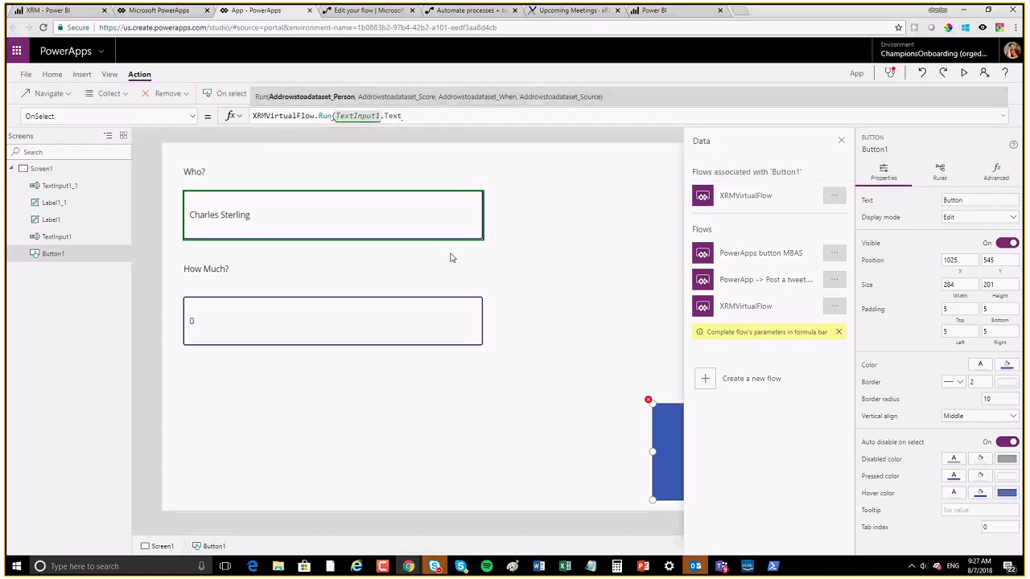
# Step: Add TextInput1_1.Text as the Score argument
pyautogui.write(',')
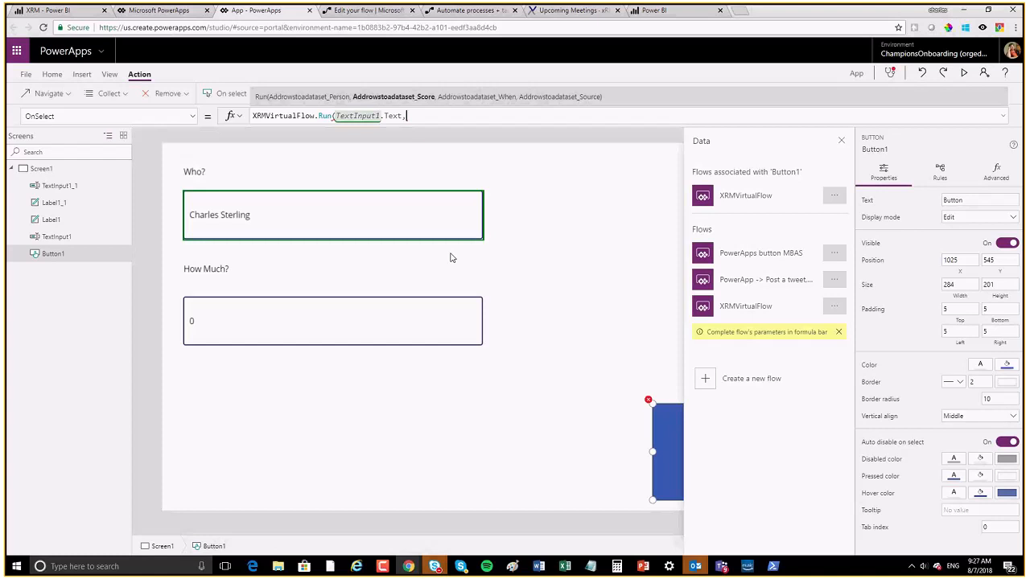
pyautogui.write('text')
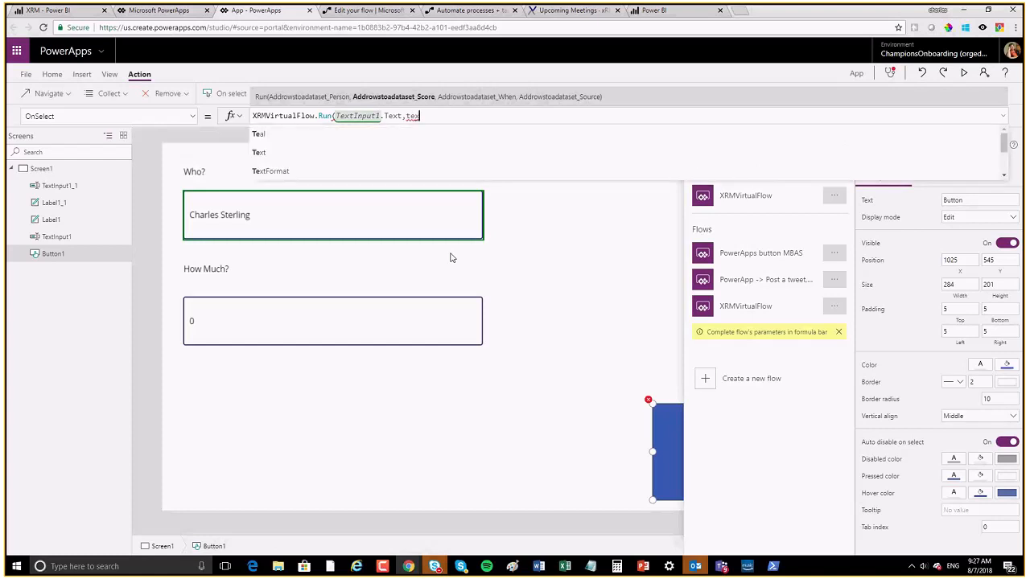
pyautogui.press('Down')
pyautogui.press('Down')
pyautogui.press('Down')
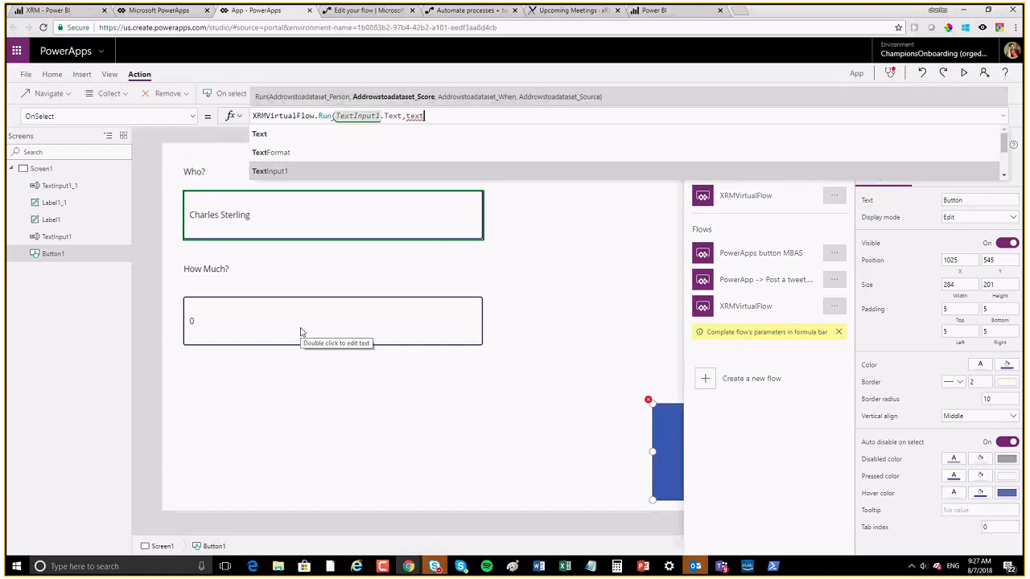
pyautogui.write('1')
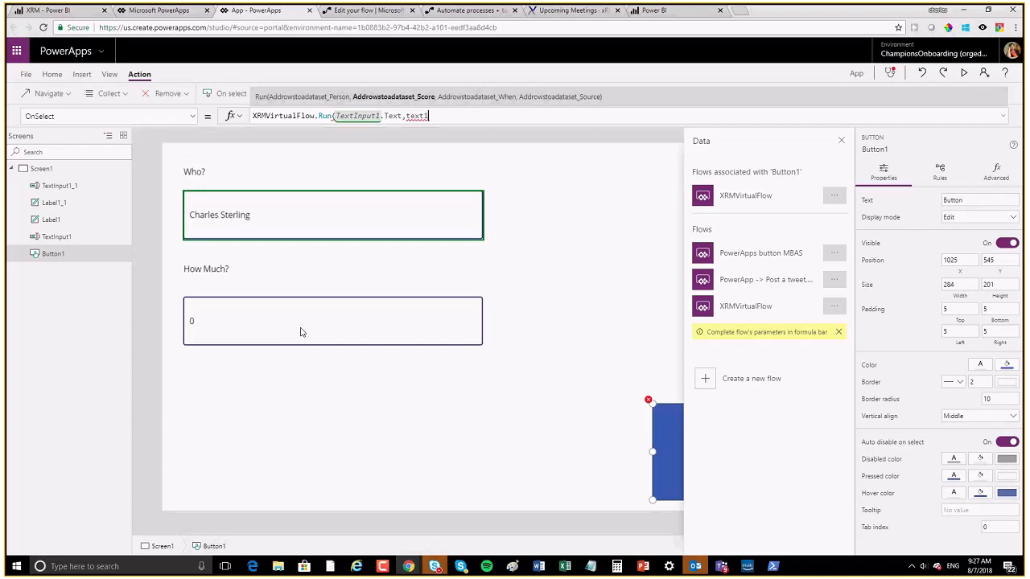
pyautogui.write('1.')
pyautogui.press('BackSpace')
pyautogui.write('_1')
pyautogui.press('BackSpace')
pyautogui.press('BackSpace')
pyautogui.press('BackSpace')
pyautogui.press('BackSpace')
pyautogui.press('BackSpace')
pyautogui.press('BackSpace')
pyautogui.press('BackSpace')
pyautogui.press('BackSpace')
pyautogui.write('Text')
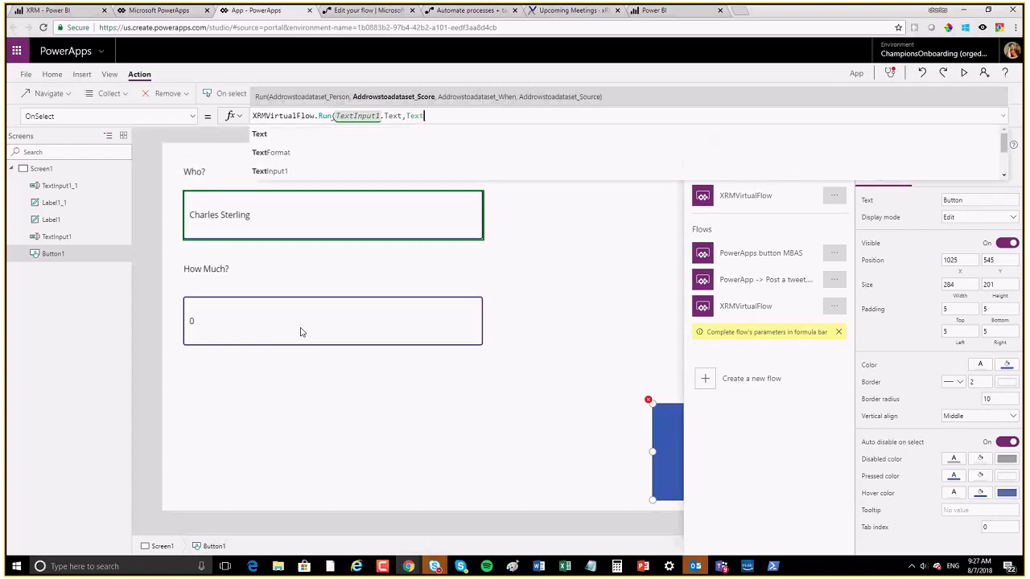
pyautogui.press('Tab')
pyautogui.write('.te')
pyautogui.press('Tab')
# Step: Finish the call with Now() and "Power BI" as the When and Source arguments
pyautogui.write(',')
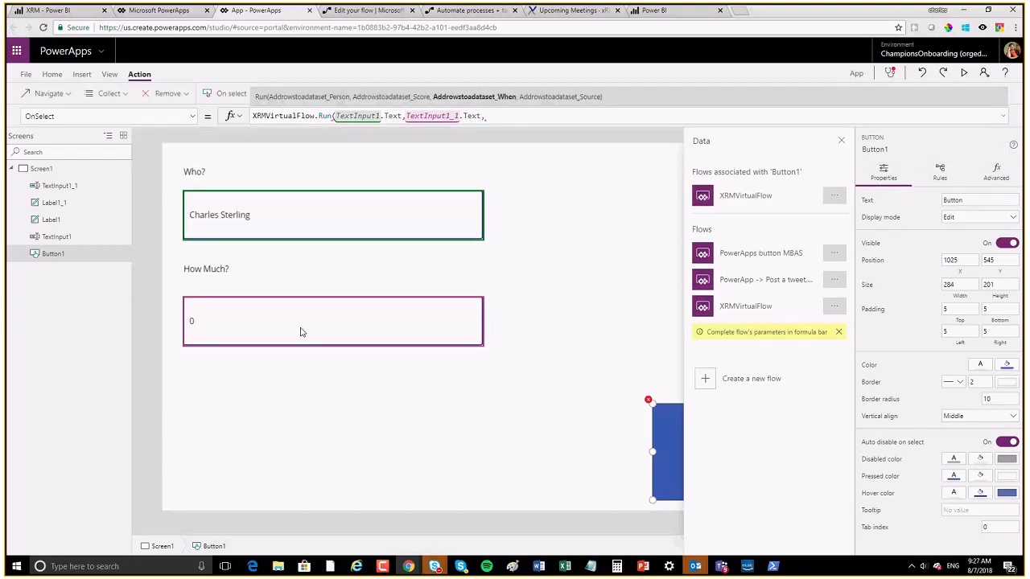
pyautogui.write('now')
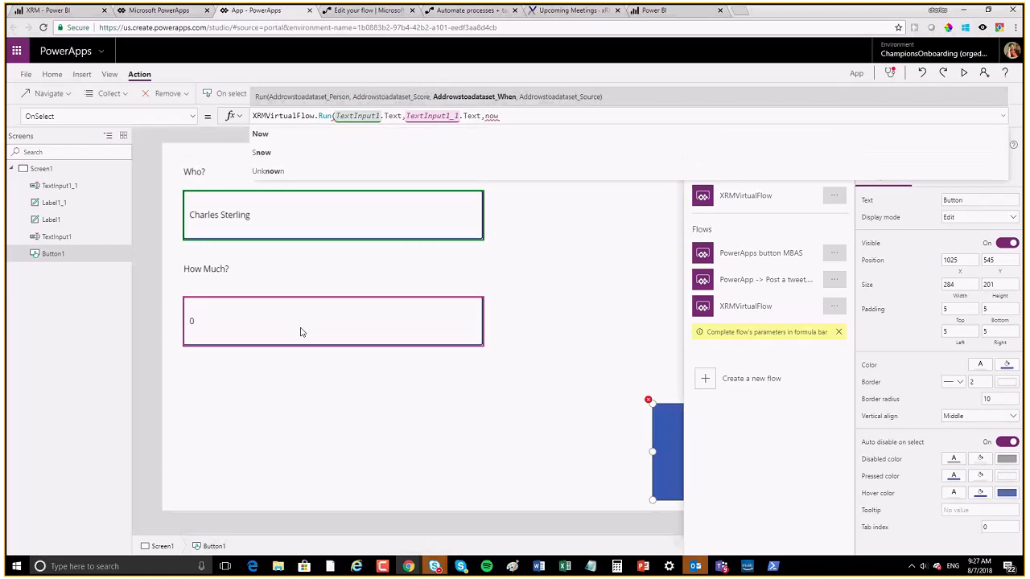
pyautogui.press('Tab')
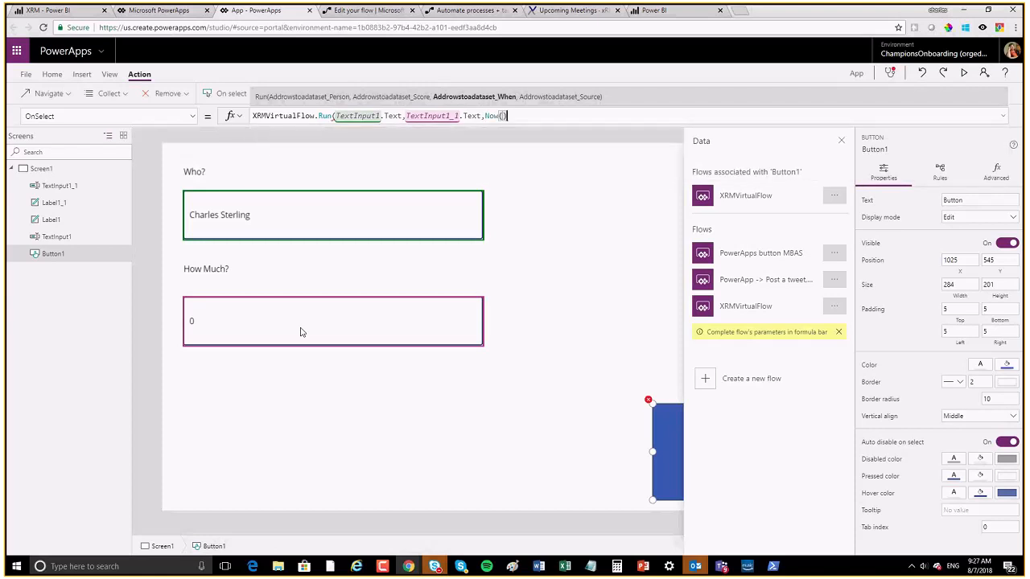
pyautogui.write(',"Powe')
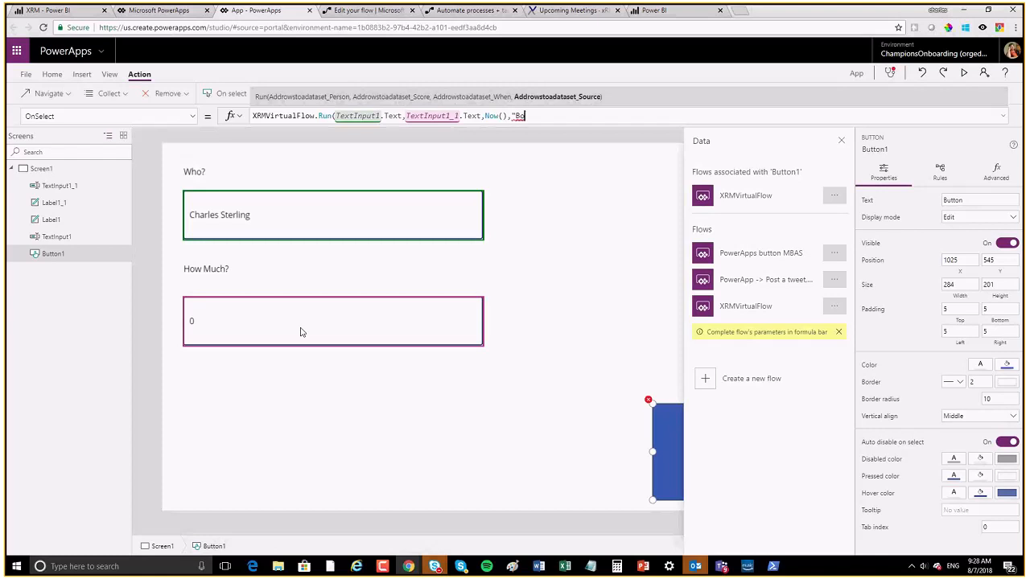
pyautogui.press('BackSpace')
pyautogui.press('BackSpace')
pyautogui.press('BackSpace')
pyautogui.press('BackSpace')
pyautogui.write('Power BI")')
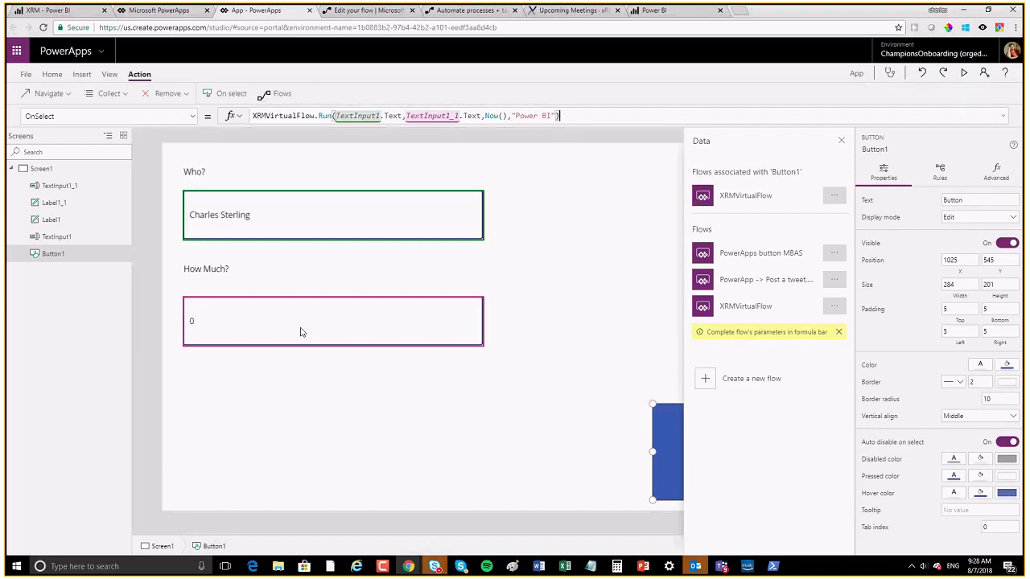
# Step: Preview the app, enter 19 in How Much?, press the button, then switch to Power BI
pyautogui.click(358, 443)
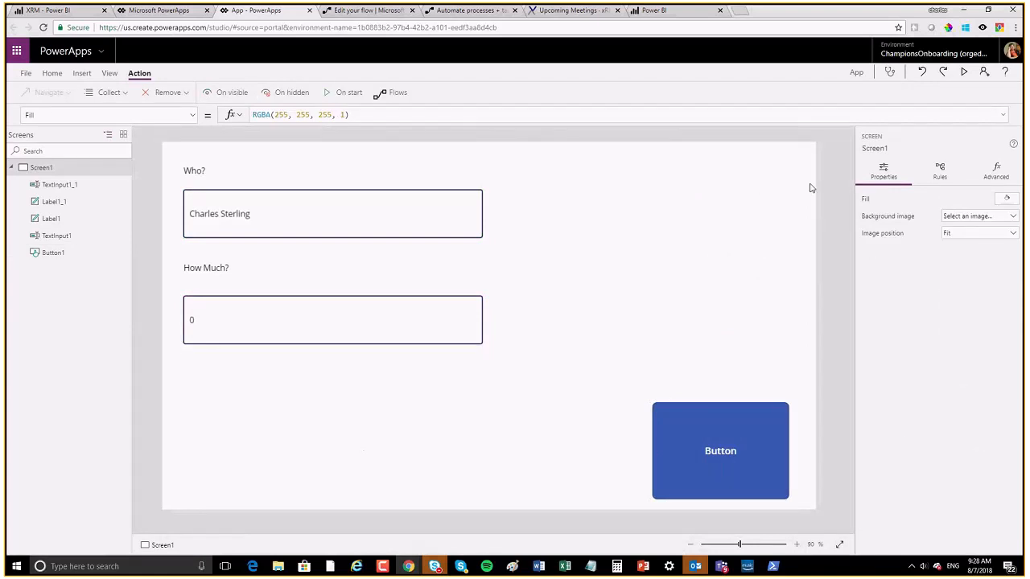
pyautogui.click(963, 71)
pyautogui.click(136, 292)
pyautogui.write('19')
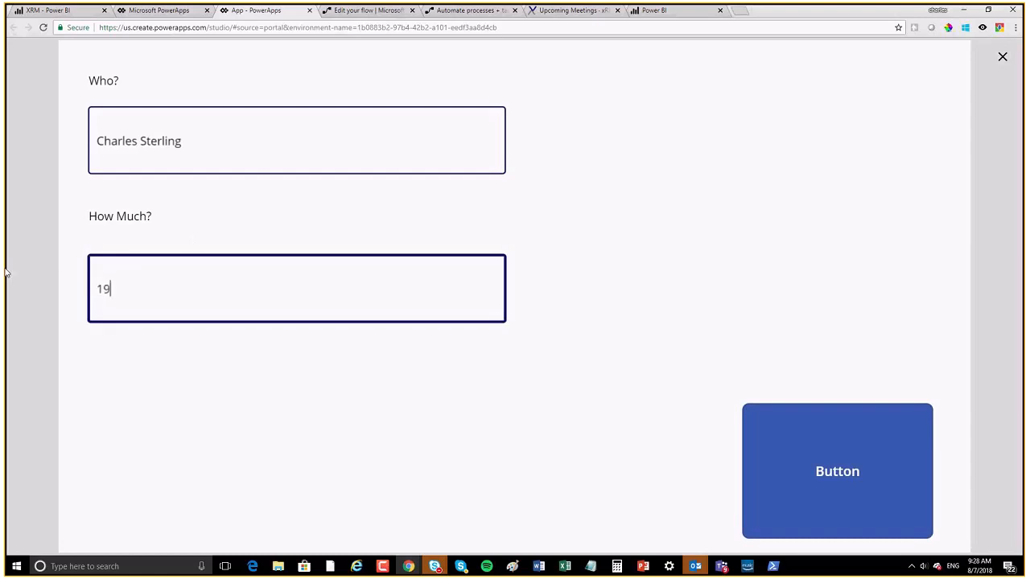
pyautogui.click(847, 453)
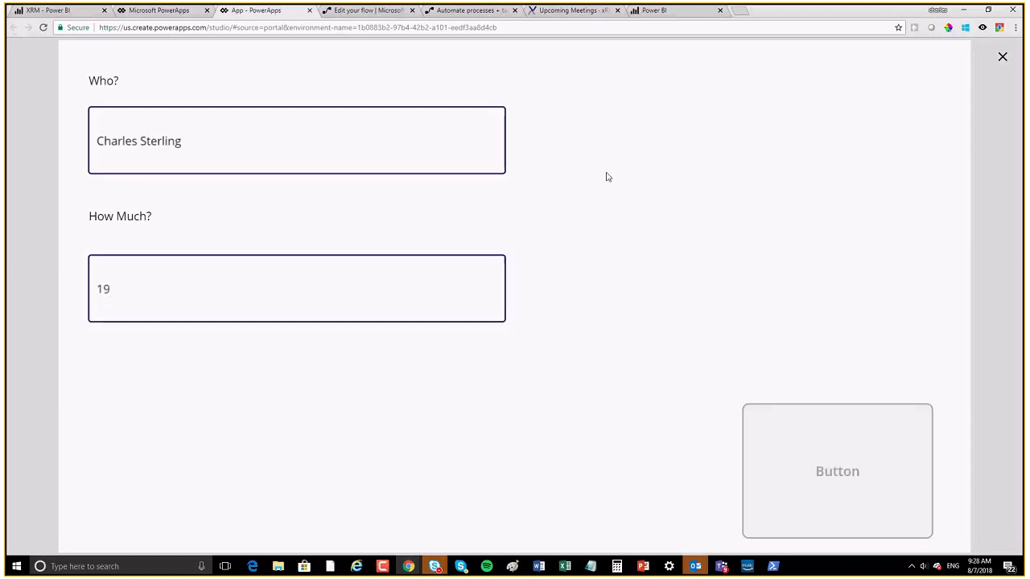
pyautogui.click(64, 12)
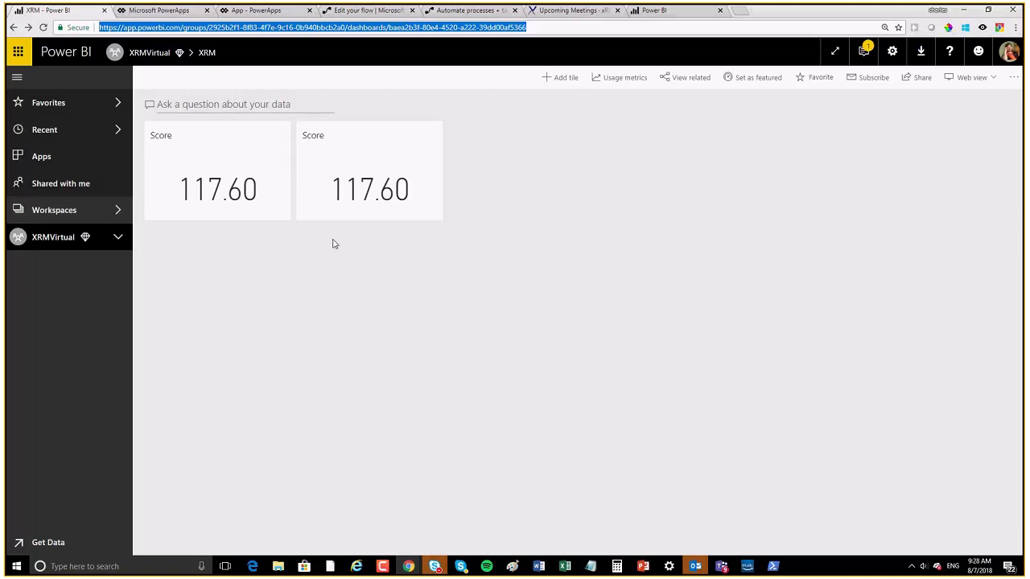
# Step: Edit the Score report so the card shows Average of Score instead of the sum
pyautogui.click(362, 166)
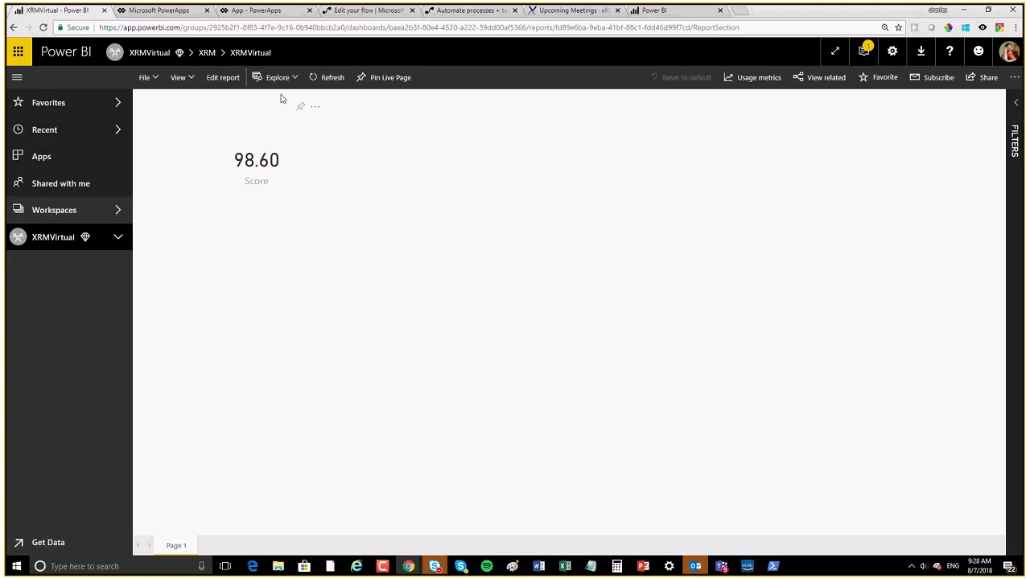
pyautogui.click(222, 78)
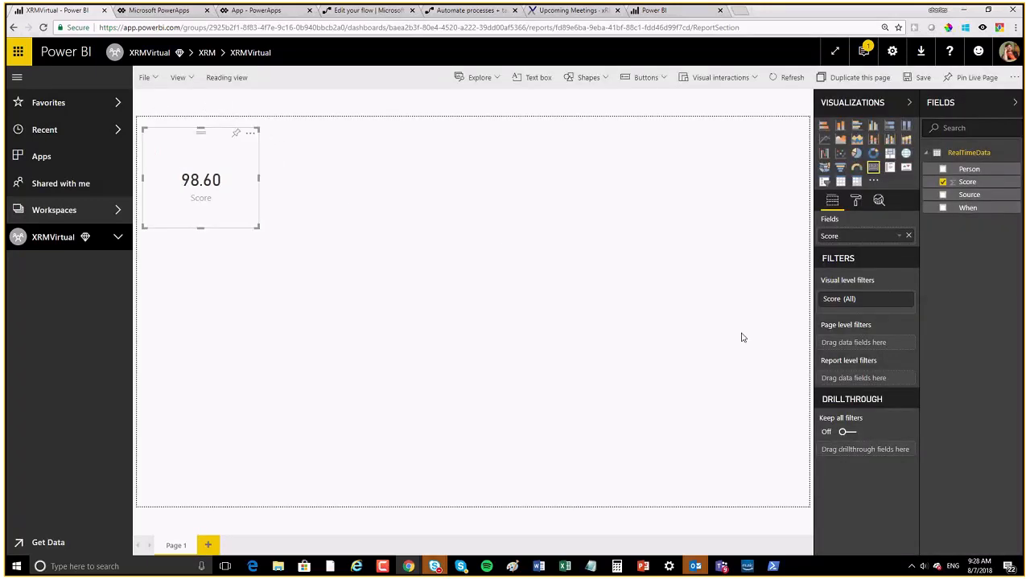
pyautogui.click(901, 237)
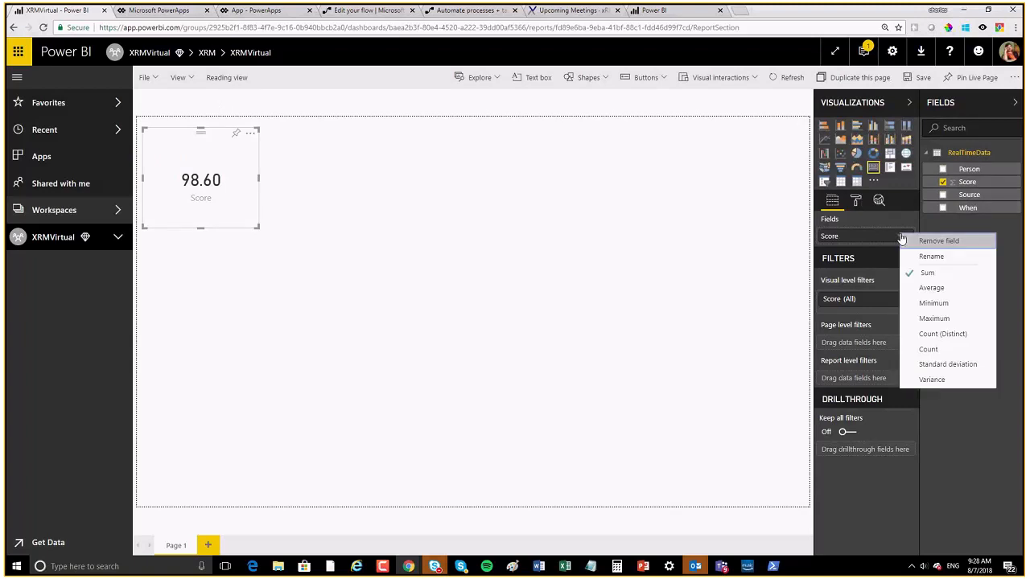
pyautogui.click(927, 288)
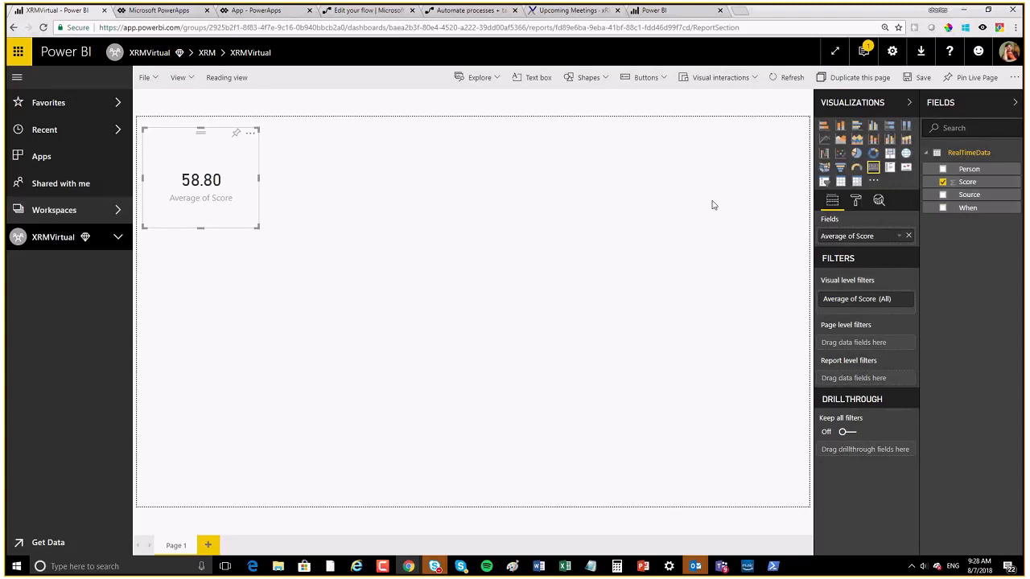
# Step: Pin the Average of Score card to the existing XRM dashboard and save the report
pyautogui.click(234, 139)
pyautogui.click(613, 368)
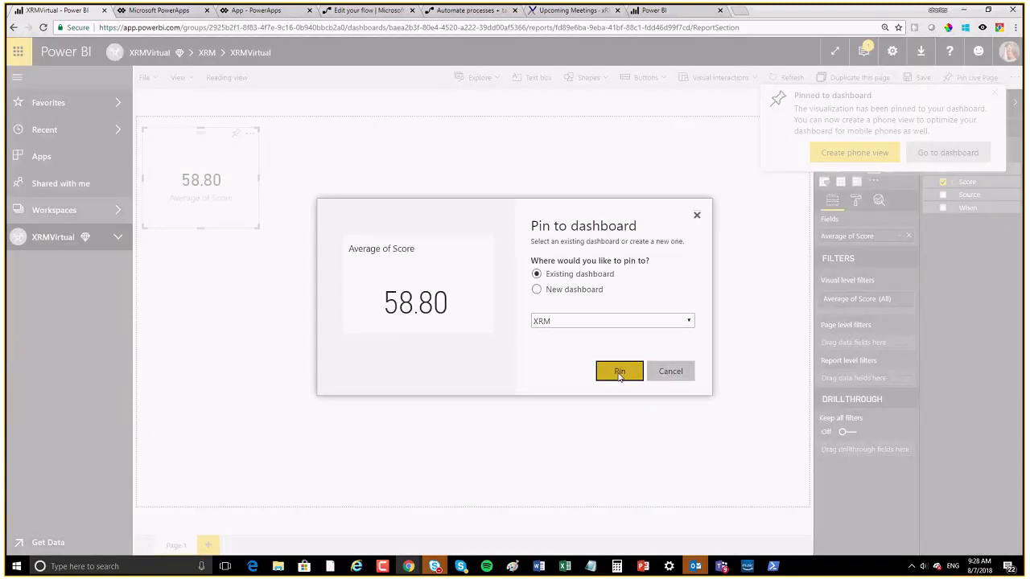
pyautogui.click(946, 153)
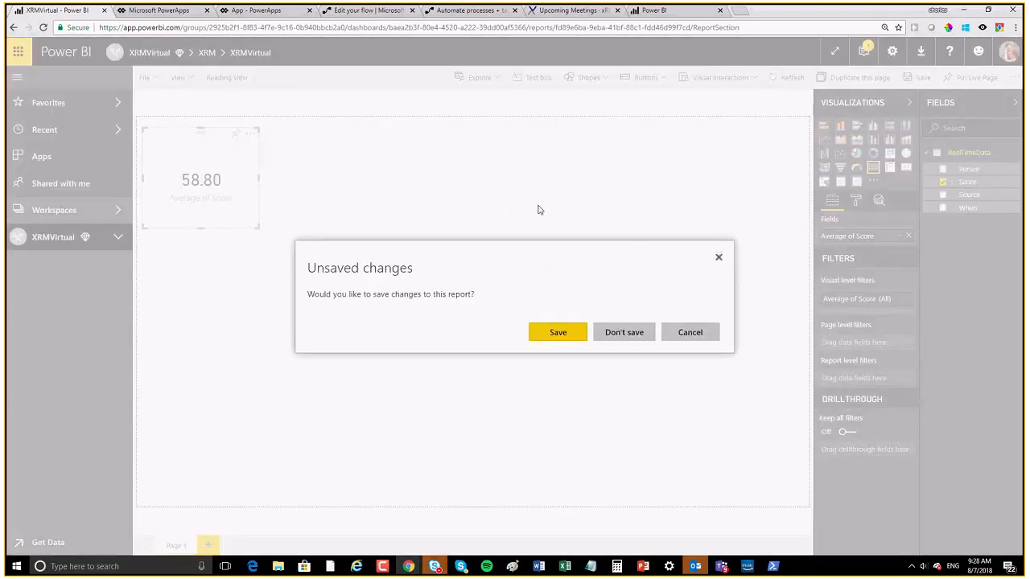
pyautogui.click(558, 333)
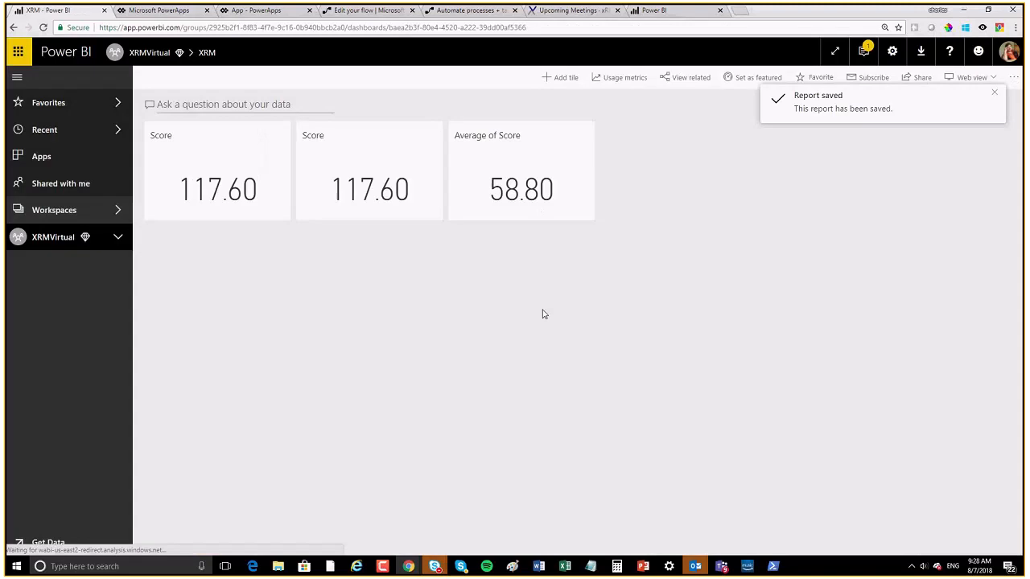
# Step: Delete both Score tiles from the XRM dashboard
pyautogui.click(431, 135)
pyautogui.click(486, 275)
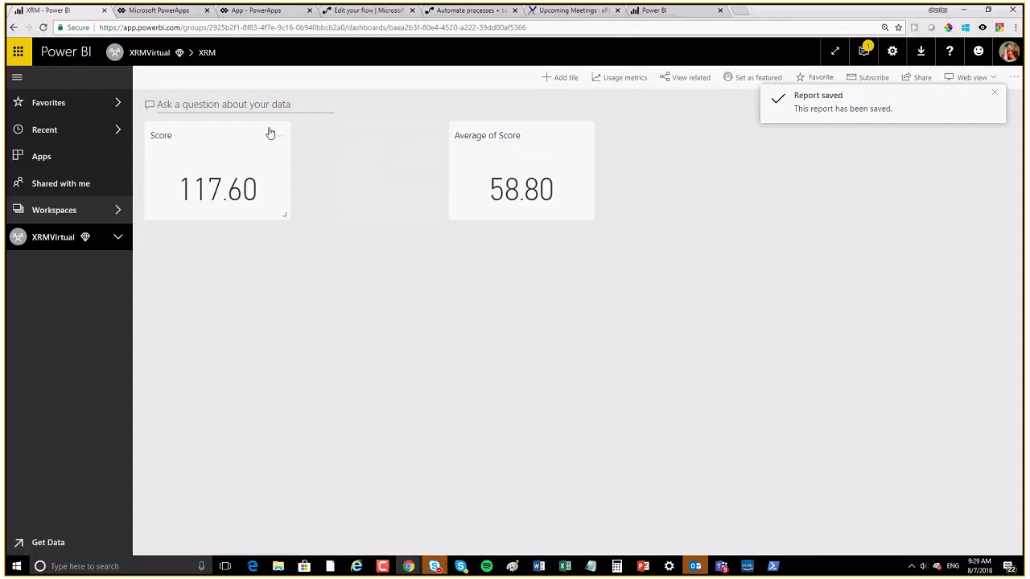
pyautogui.click(280, 135)
pyautogui.click(330, 276)
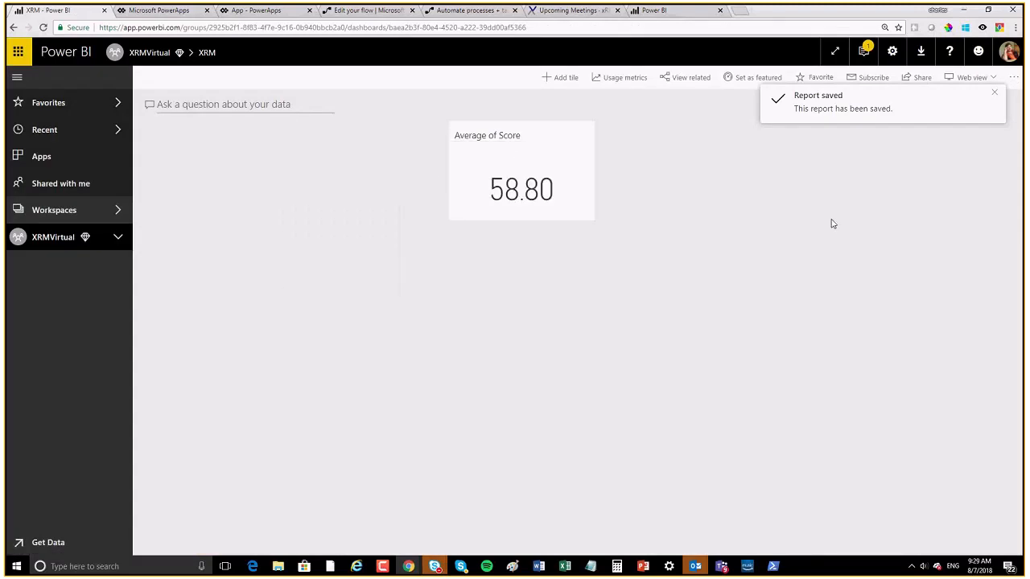
pyautogui.click(994, 94)
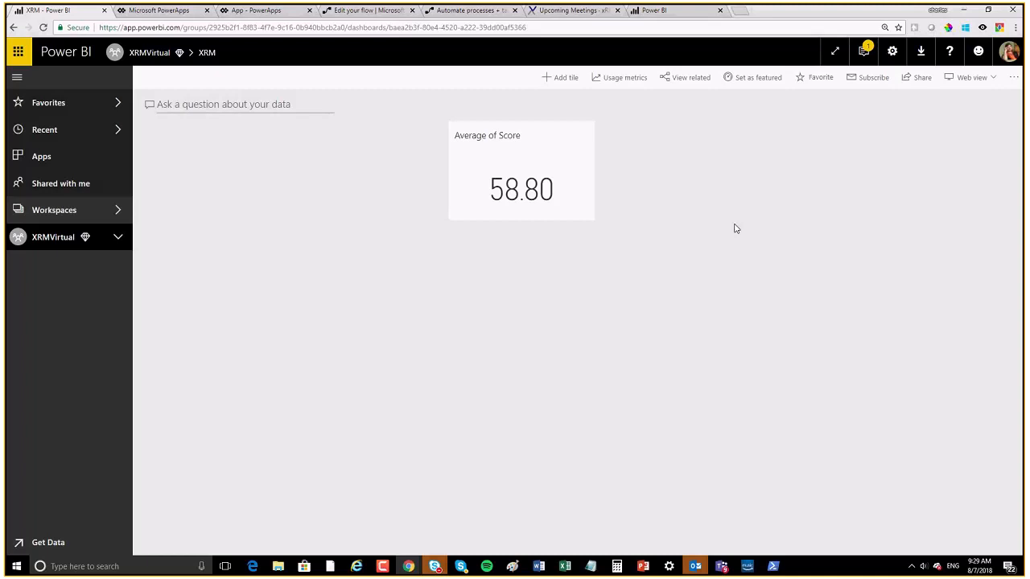
# Step: Start a Custom Streaming Data tile using the XRMVirtualRS dataset
pyautogui.click(549, 80)
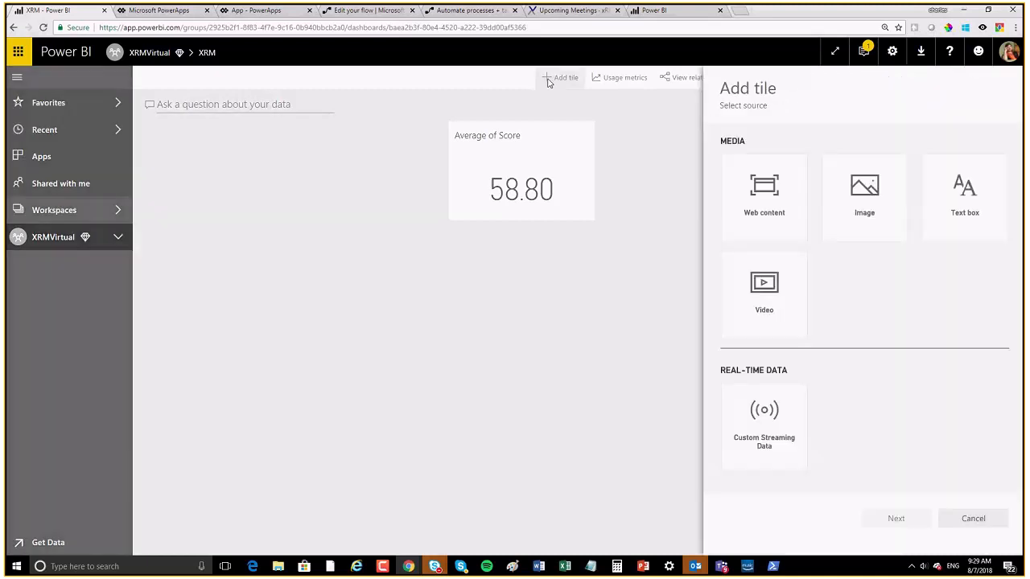
pyautogui.click(764, 433)
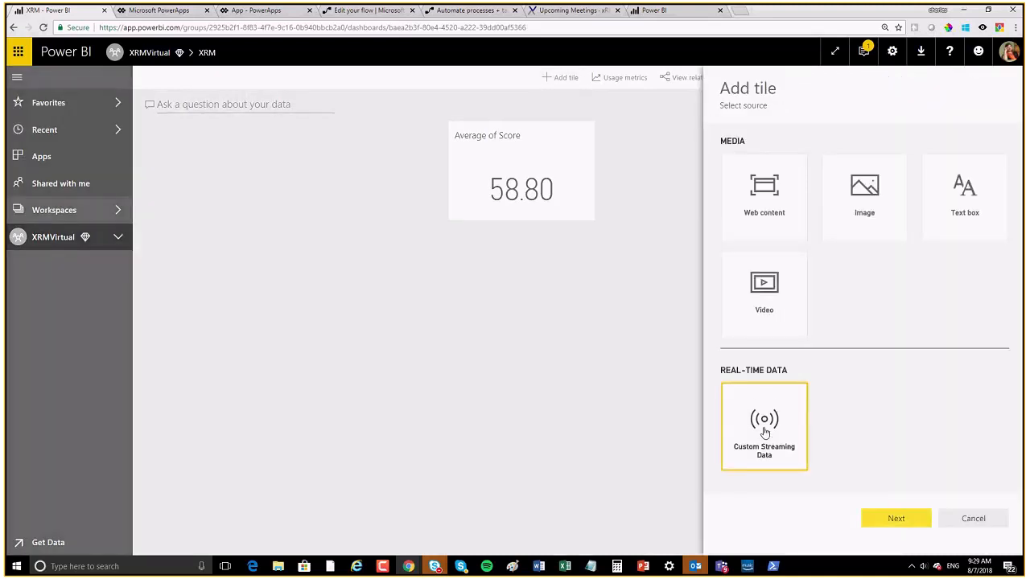
pyautogui.click(899, 521)
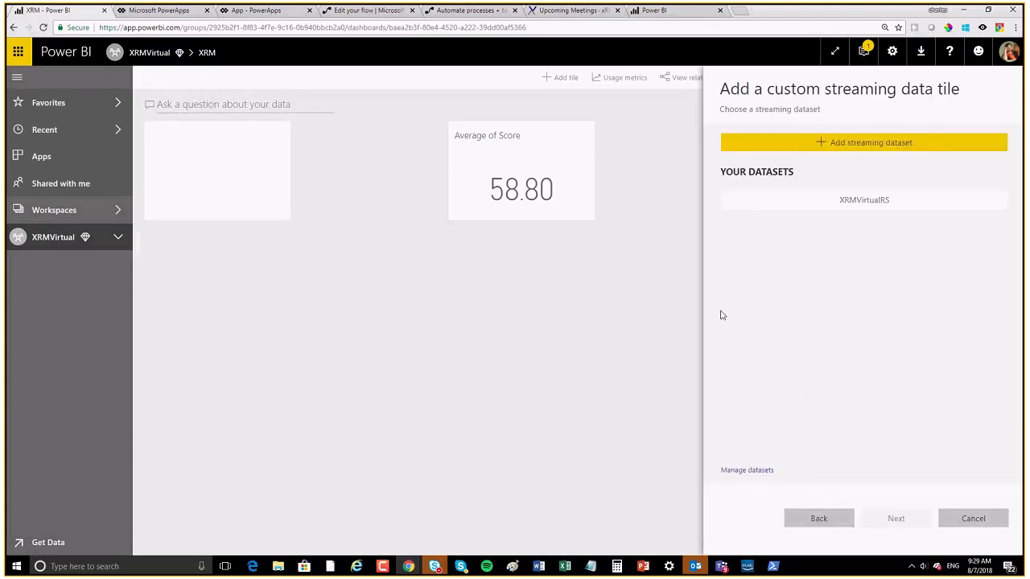
pyautogui.click(874, 207)
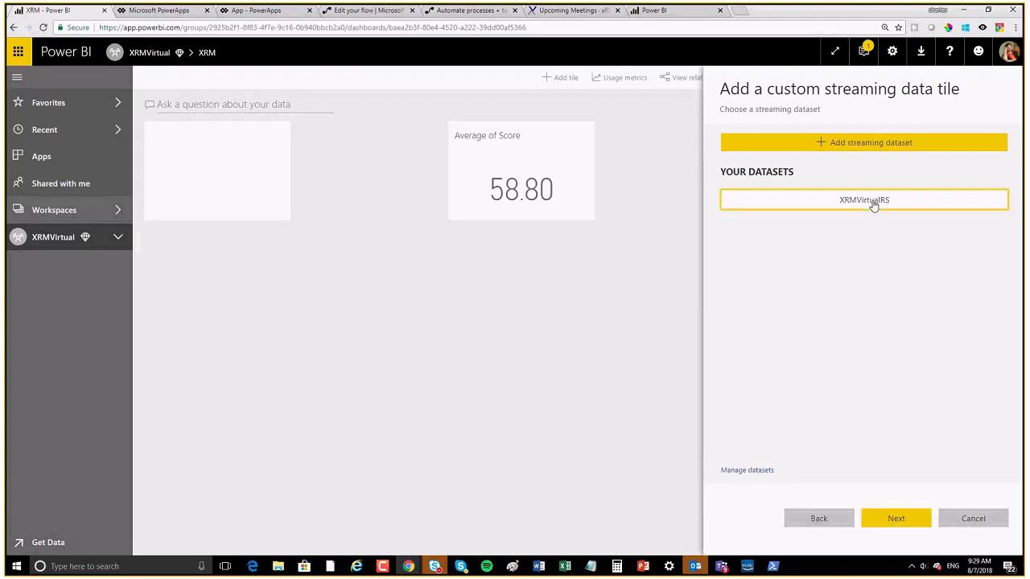
pyautogui.click(911, 518)
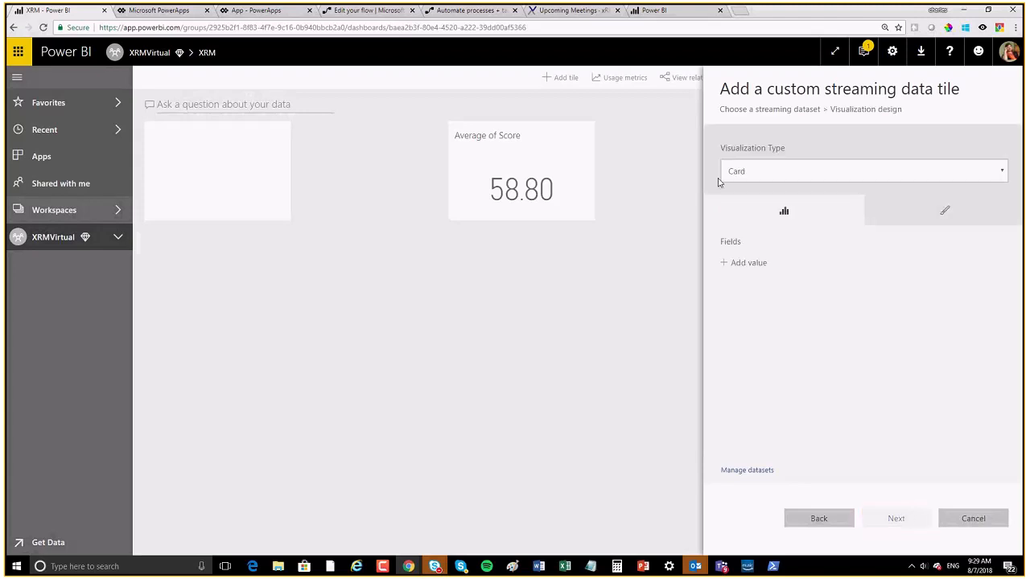
# Step: Make the tile a clustered column chart with Person on the axis
pyautogui.click(772, 172)
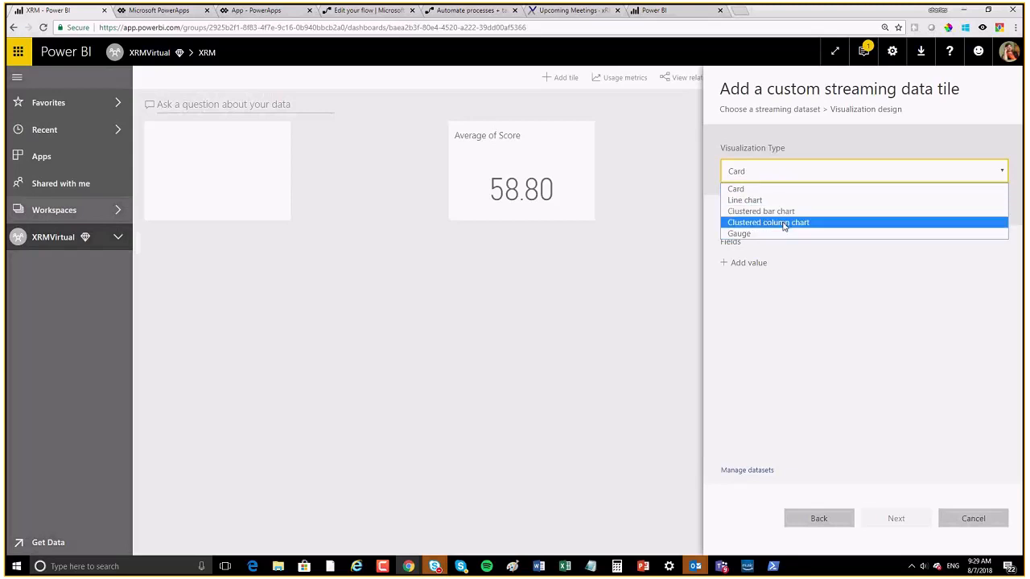
pyautogui.click(785, 224)
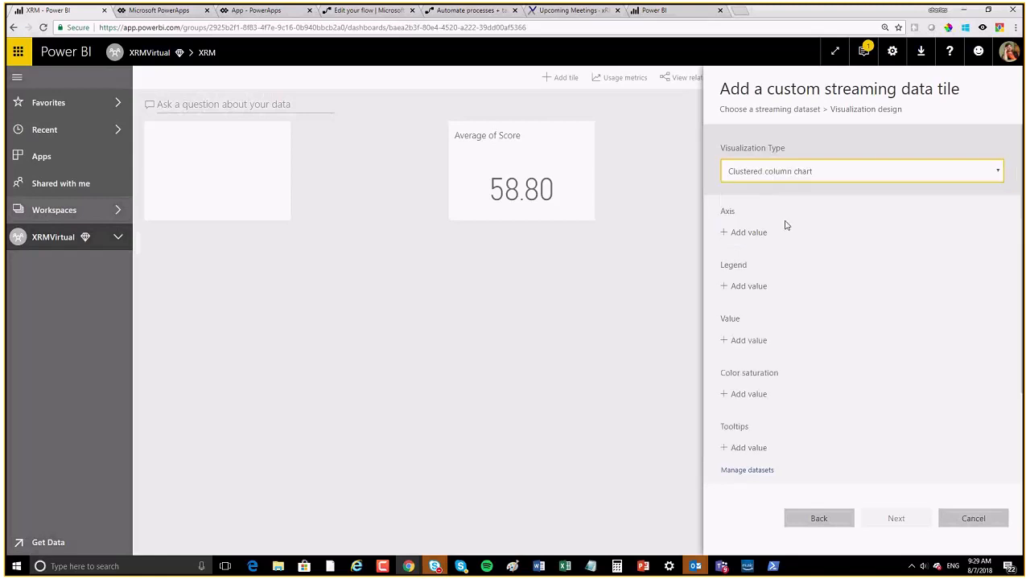
pyautogui.click(746, 232)
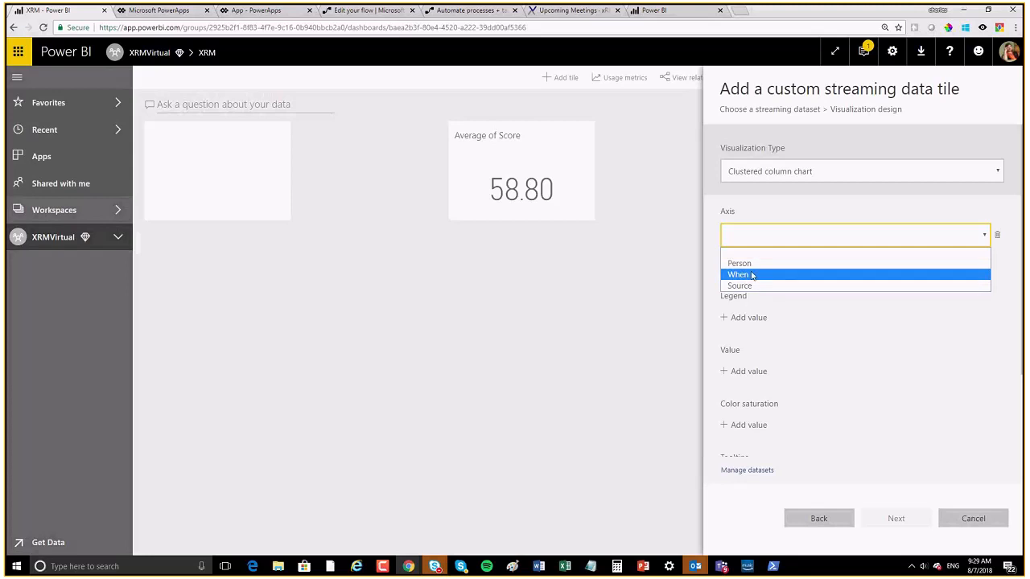
pyautogui.click(744, 263)
pyautogui.click(748, 264)
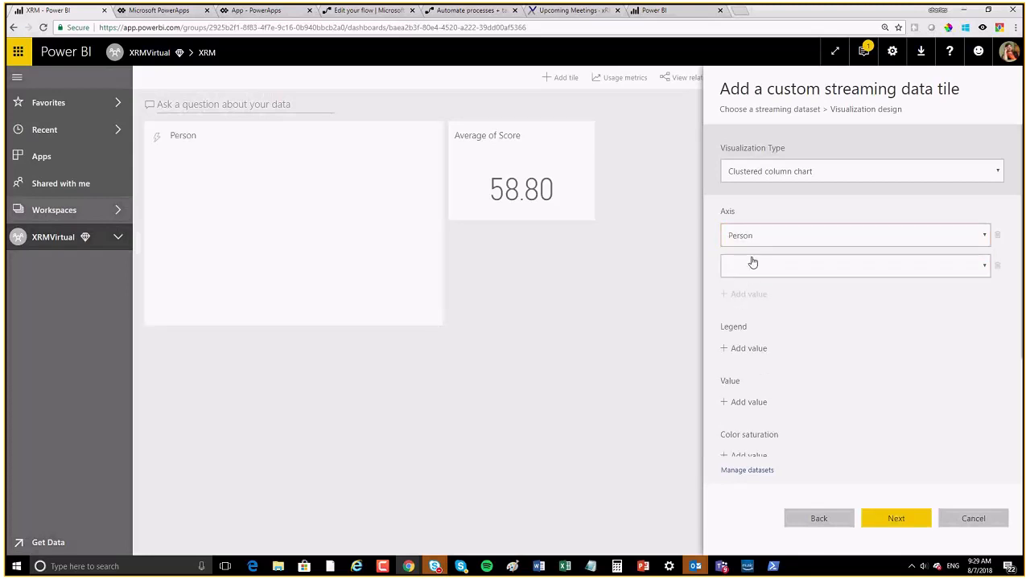
pyautogui.click(752, 263)
pyautogui.click(748, 306)
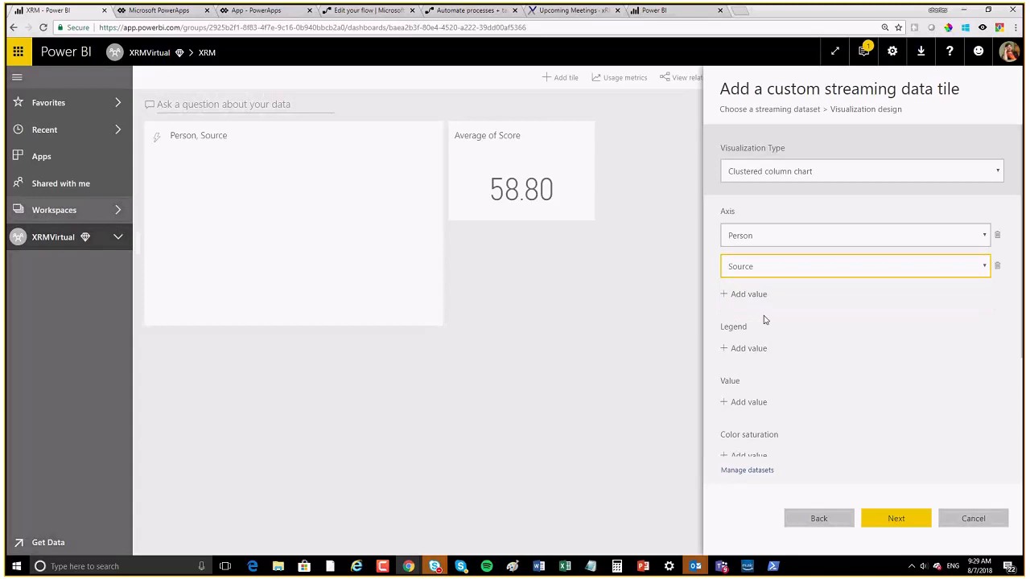
pyautogui.click(768, 268)
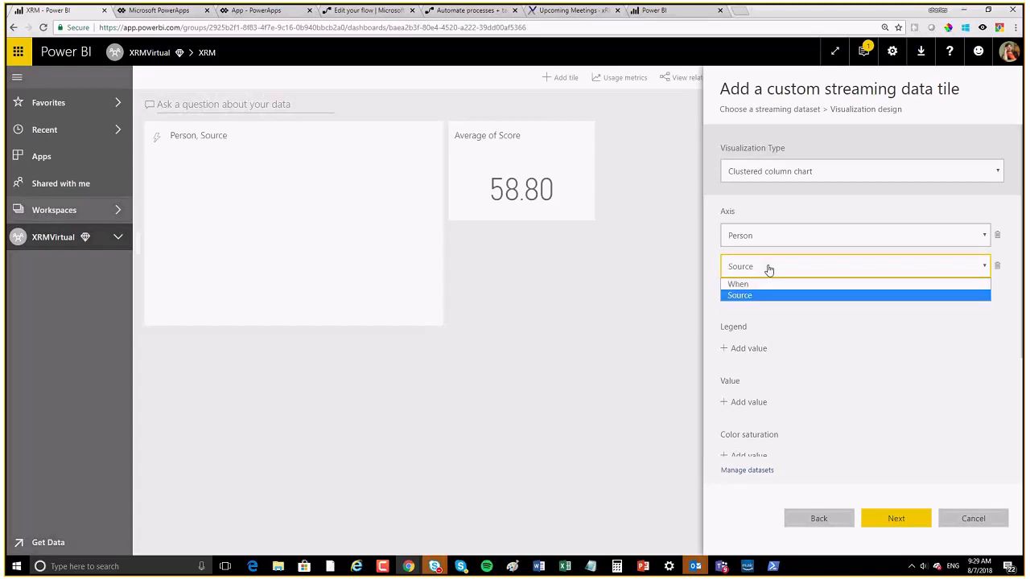
pyautogui.click(768, 268)
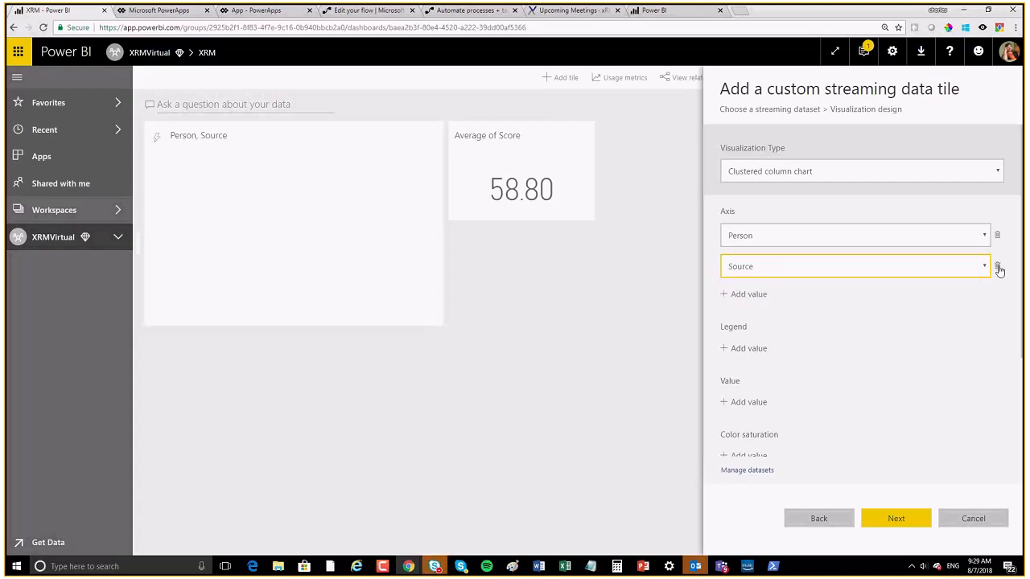
pyautogui.click(996, 266)
pyautogui.click(732, 263)
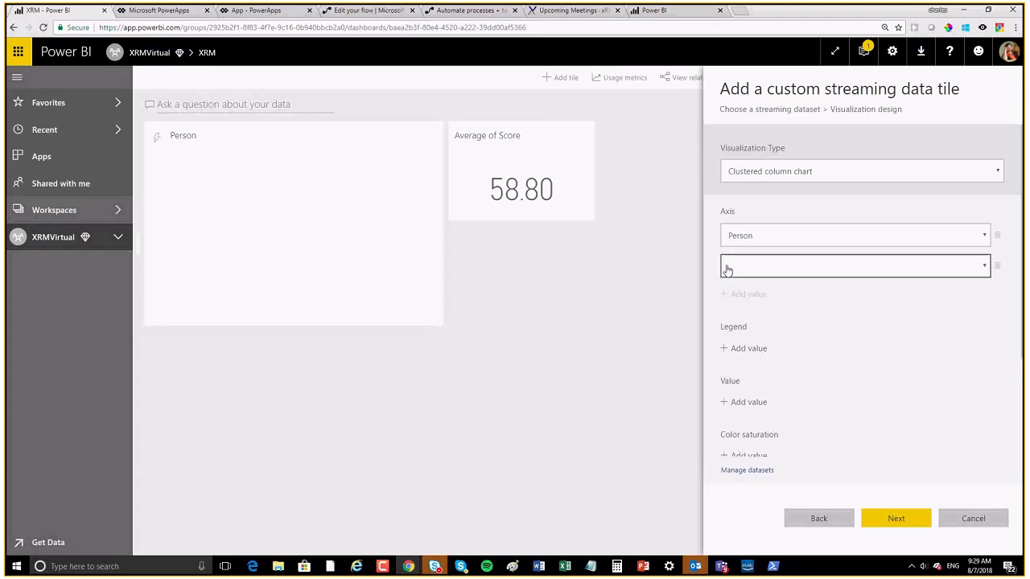
pyautogui.click(730, 274)
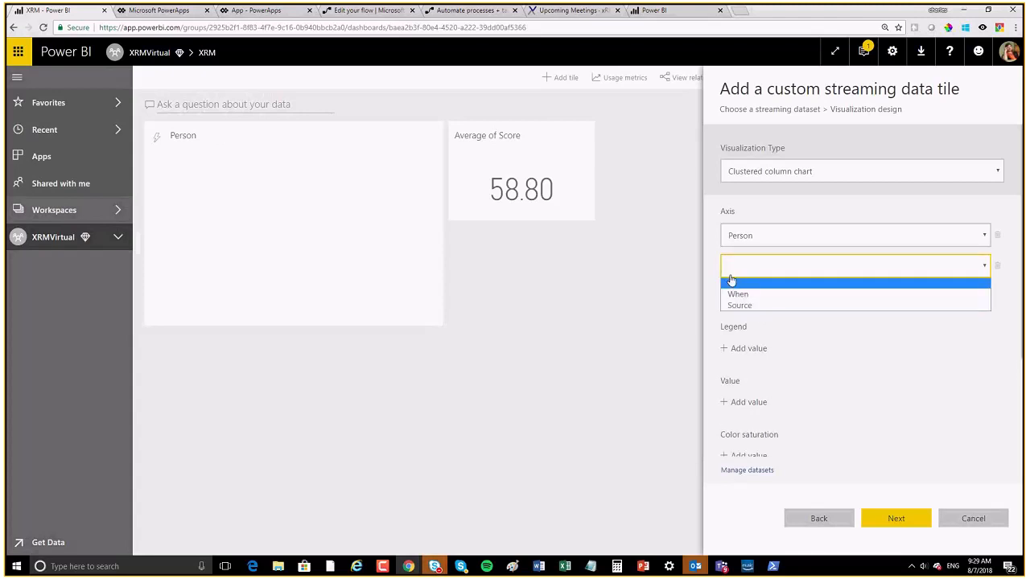
pyautogui.click(730, 281)
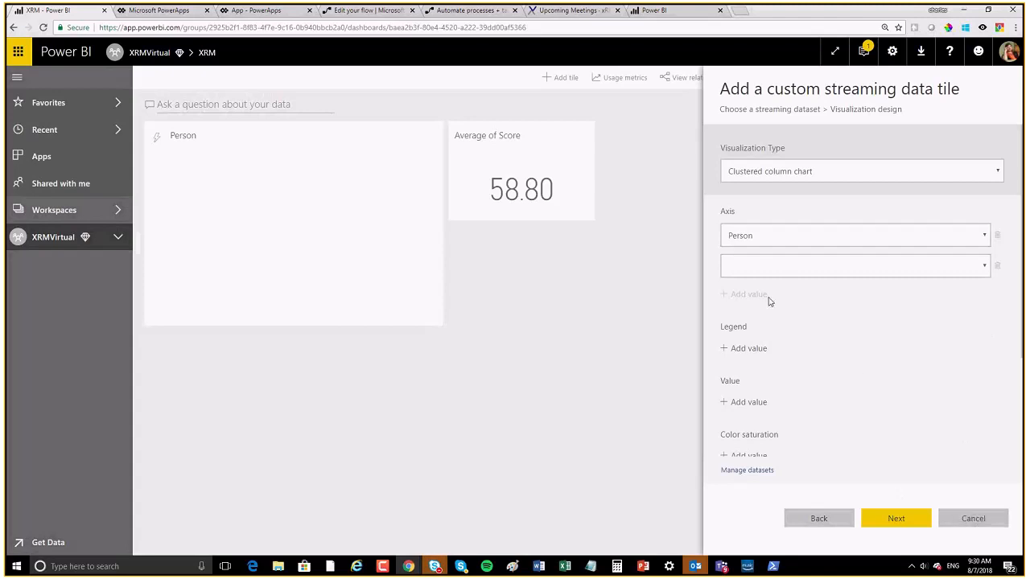
# Step: Use Score as the chart value, drop the empty axis field, and apply the tile
pyautogui.click(744, 402)
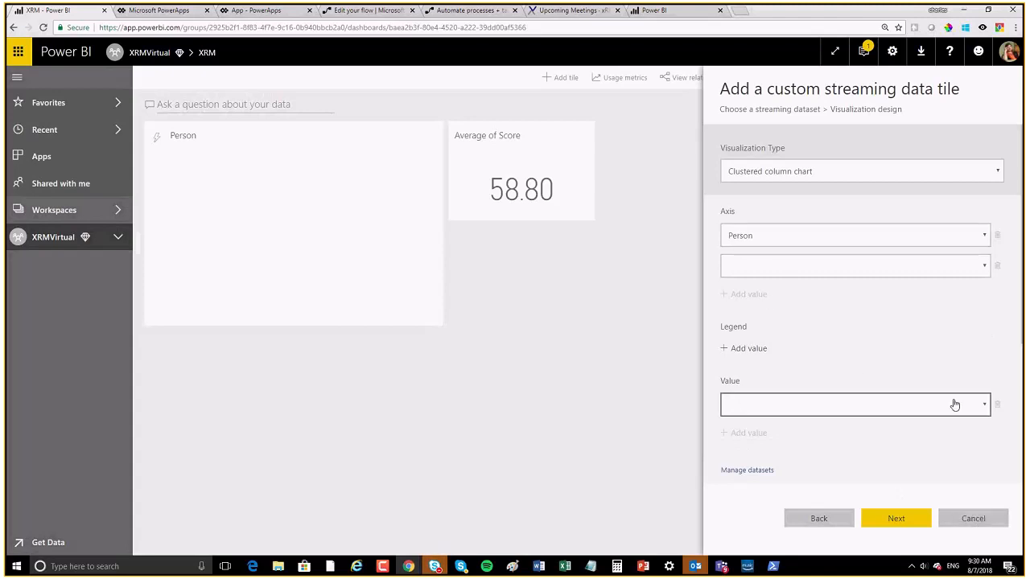
pyautogui.click(954, 405)
pyautogui.click(772, 430)
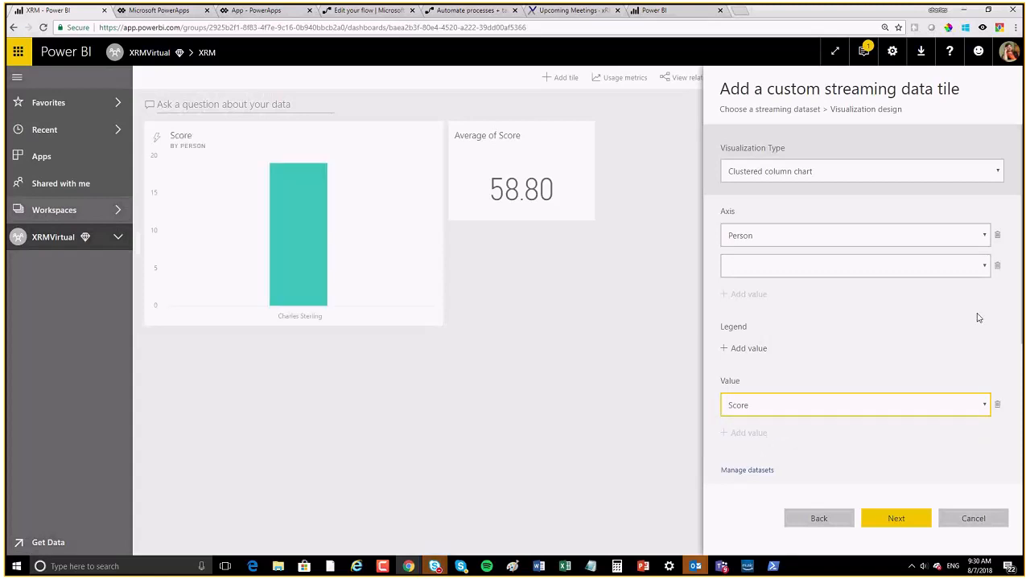
pyautogui.click(997, 267)
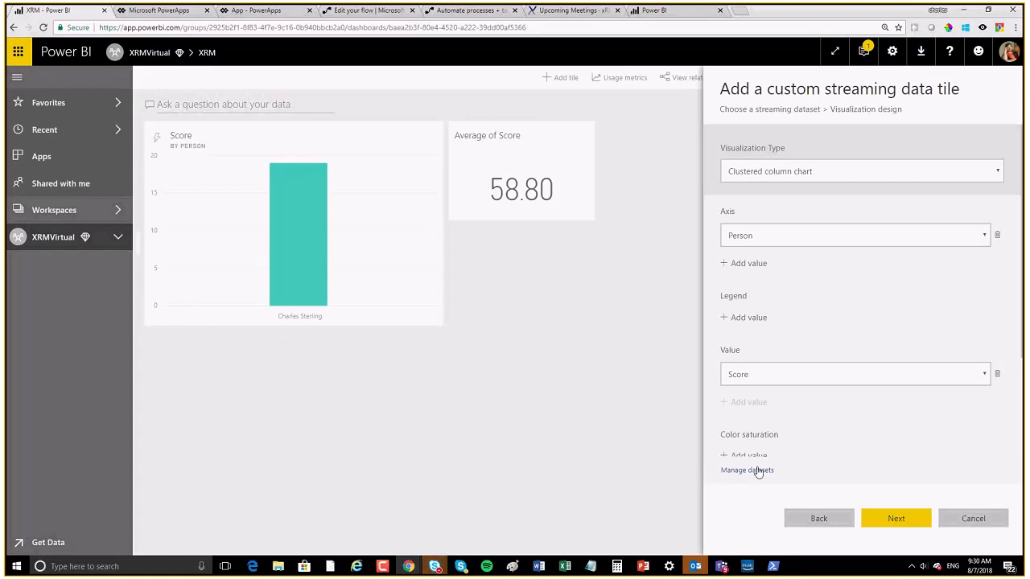
pyautogui.click(895, 519)
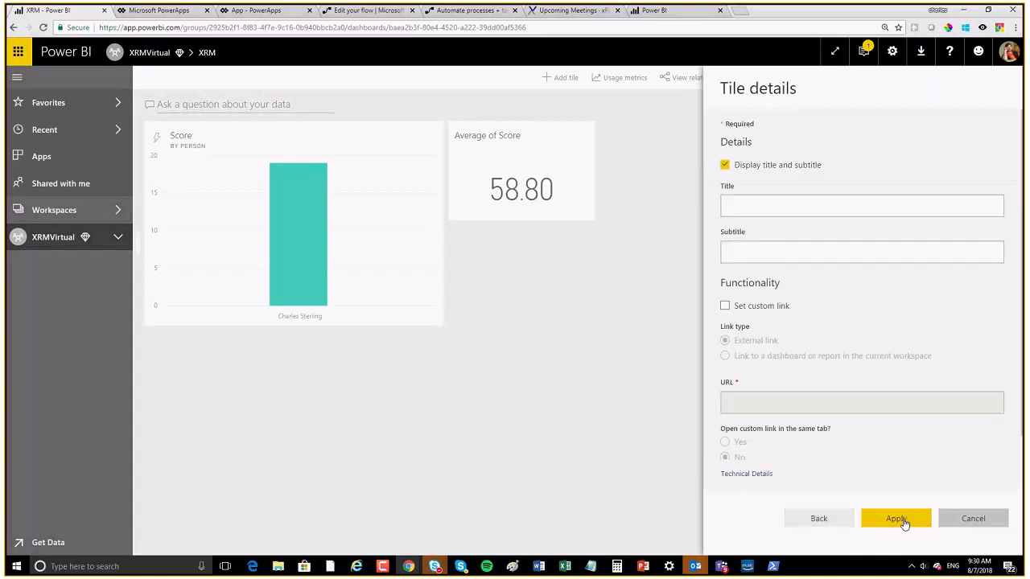
pyautogui.click(900, 520)
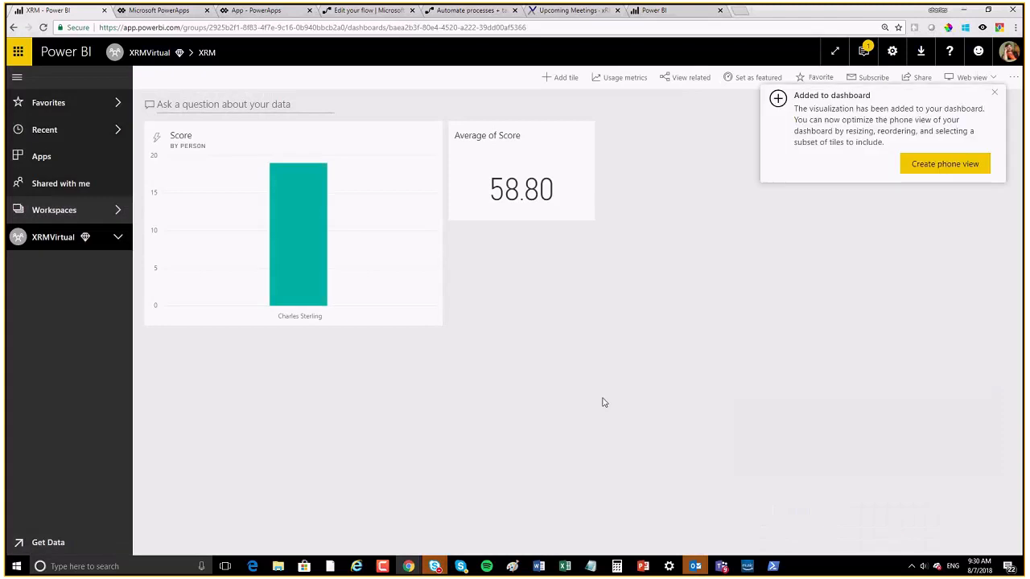
# Step: In the running app, enter a new person's name in Who? and 100 in How Much?, then submit
pyautogui.click(995, 96)
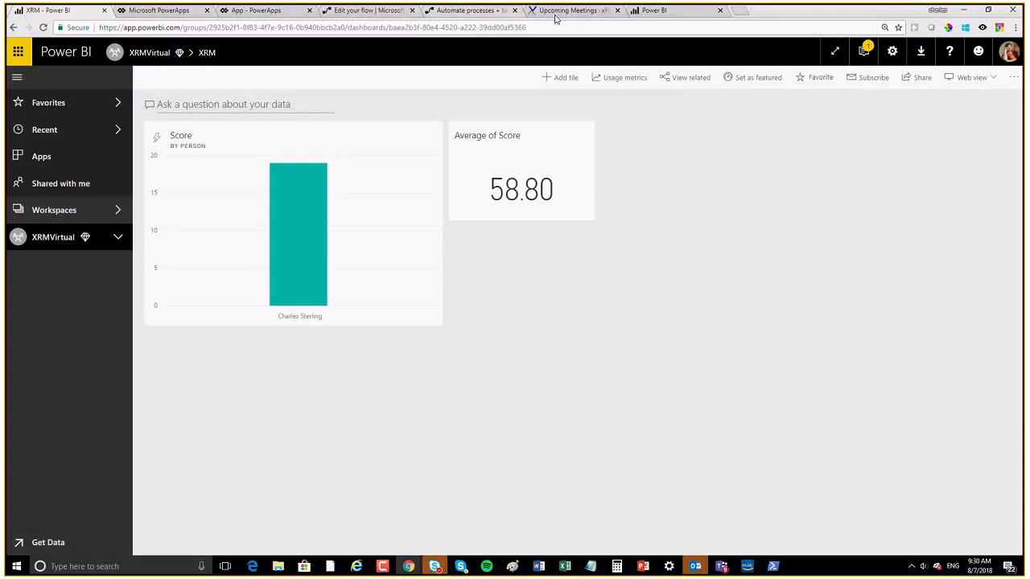
pyautogui.click(454, 11)
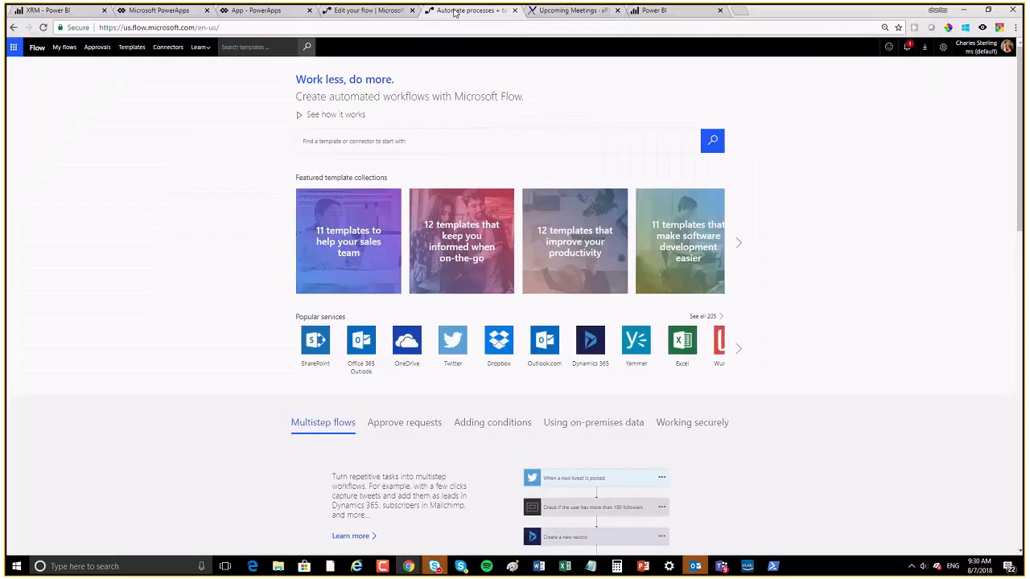
pyautogui.click(366, 10)
pyautogui.click(255, 10)
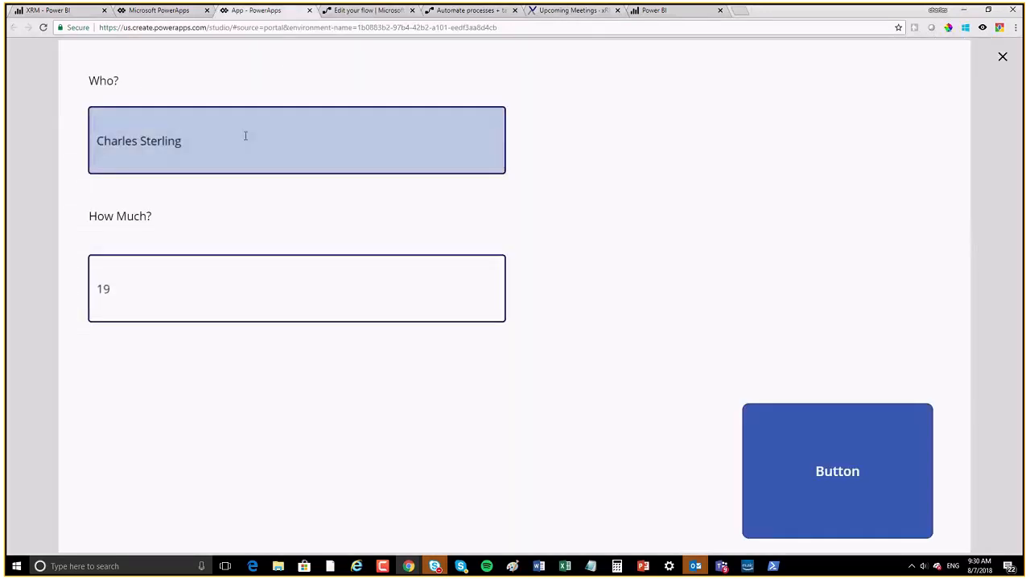
pyautogui.moveTo(224, 144); pyautogui.dragTo(54, 141)
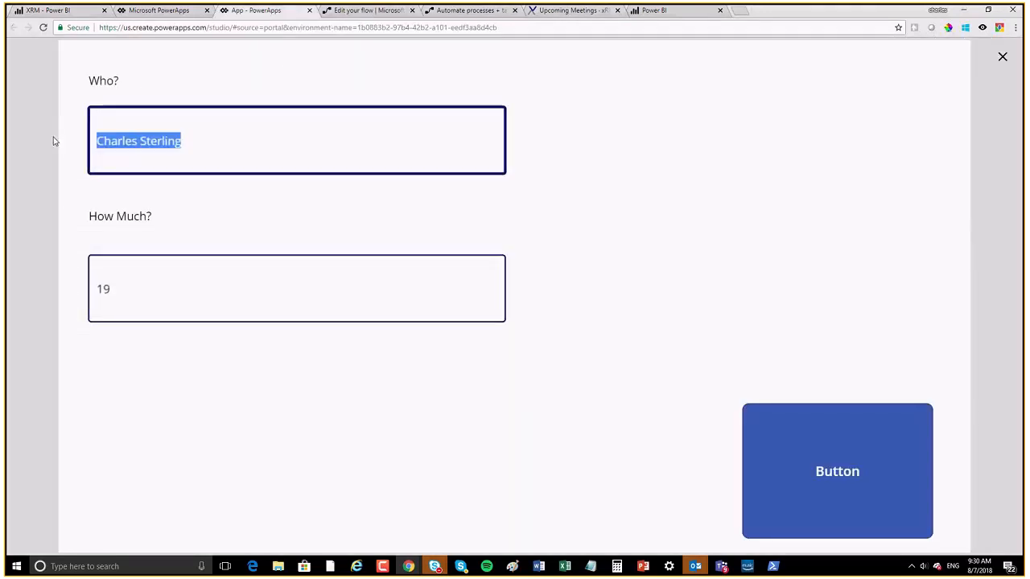
pyautogui.write('JUl')
pyautogui.press('BackSpace')
pyautogui.press('BackSpace')
pyautogui.write('ulie')
pyautogui.press('Tab')
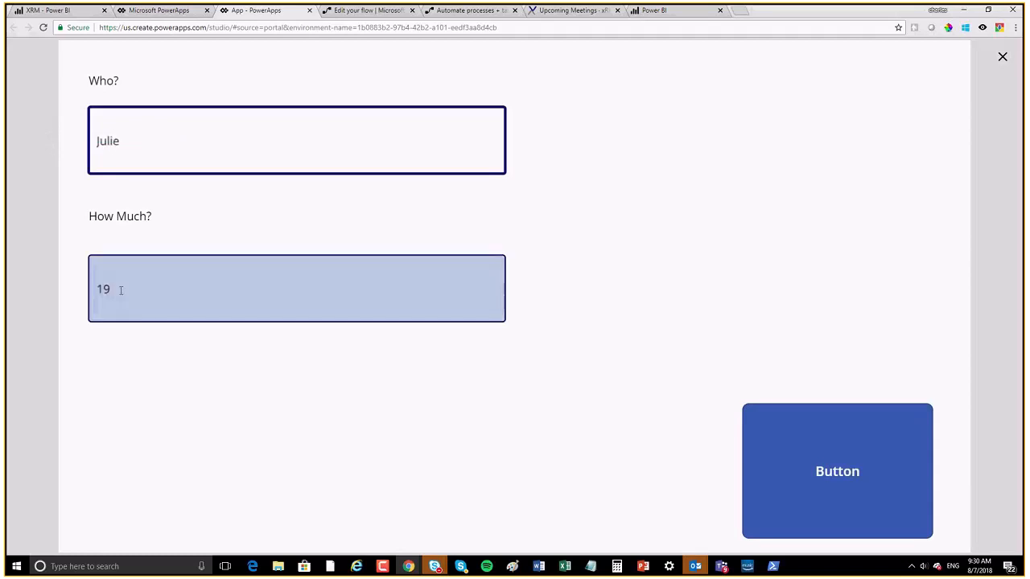
pyautogui.write('100')
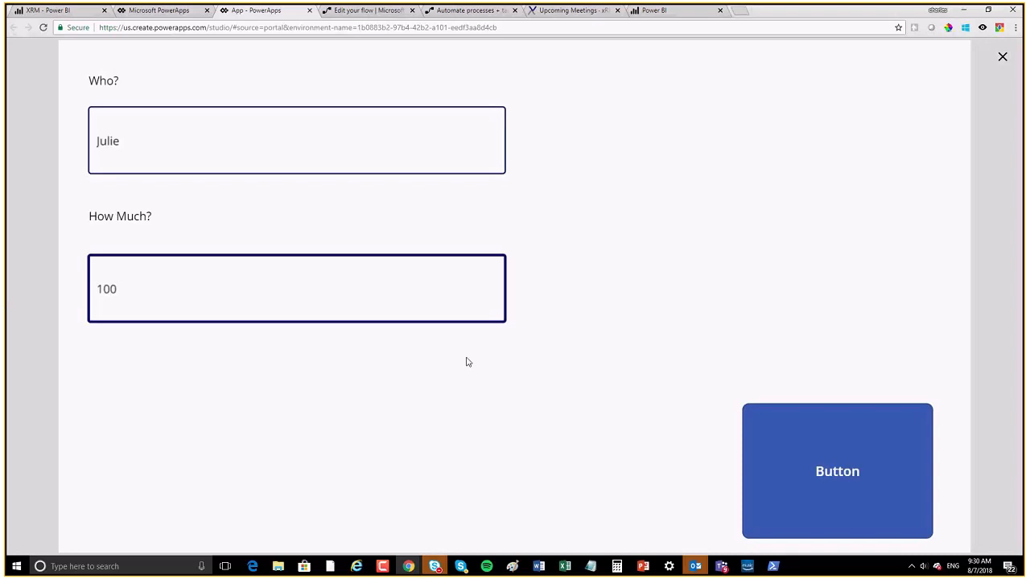
pyautogui.click(846, 465)
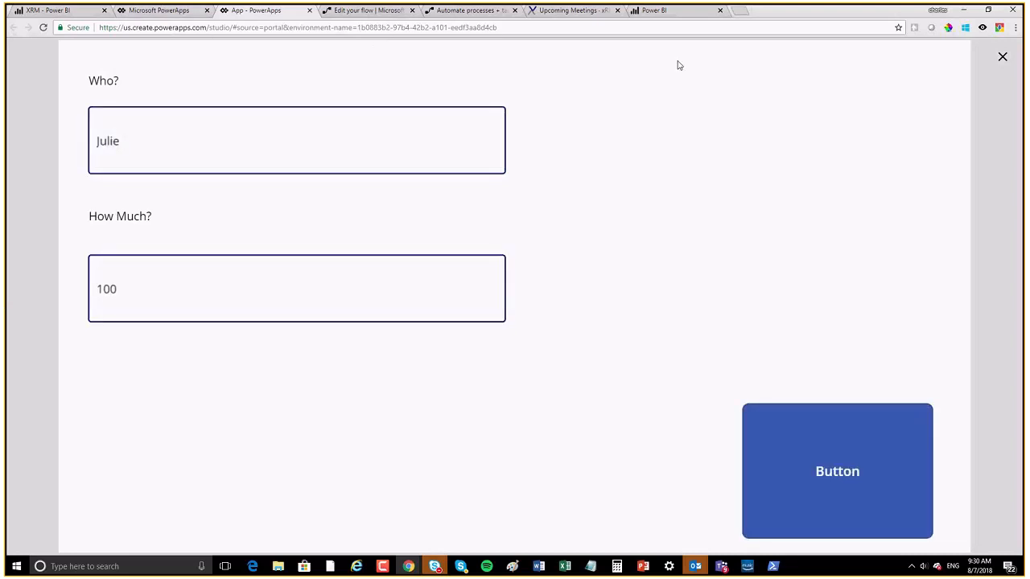
# Step: Reload the XRM dashboard so the chart shows the new 100 entry
pyautogui.click(62, 11)
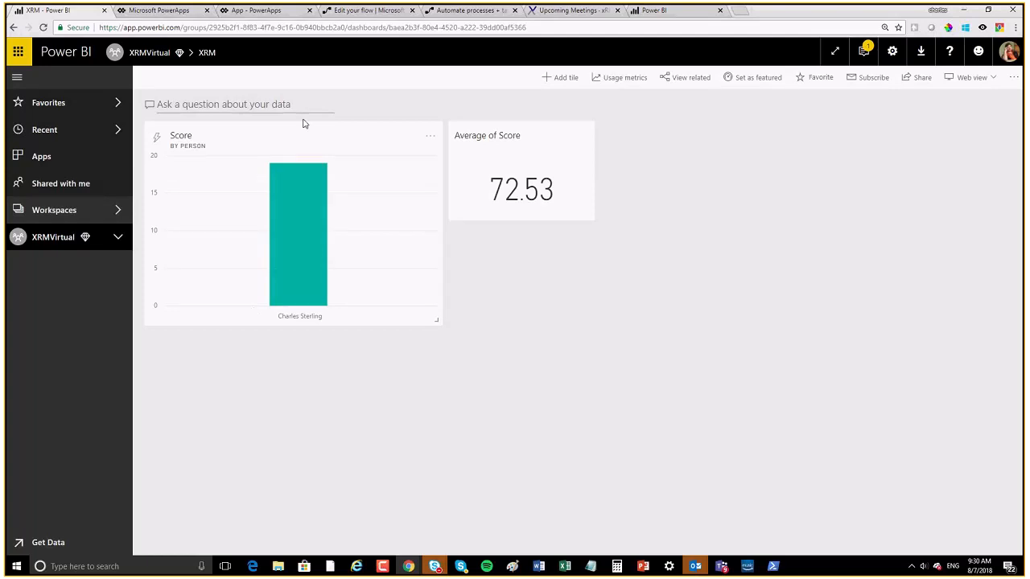
pyautogui.click(365, 28)
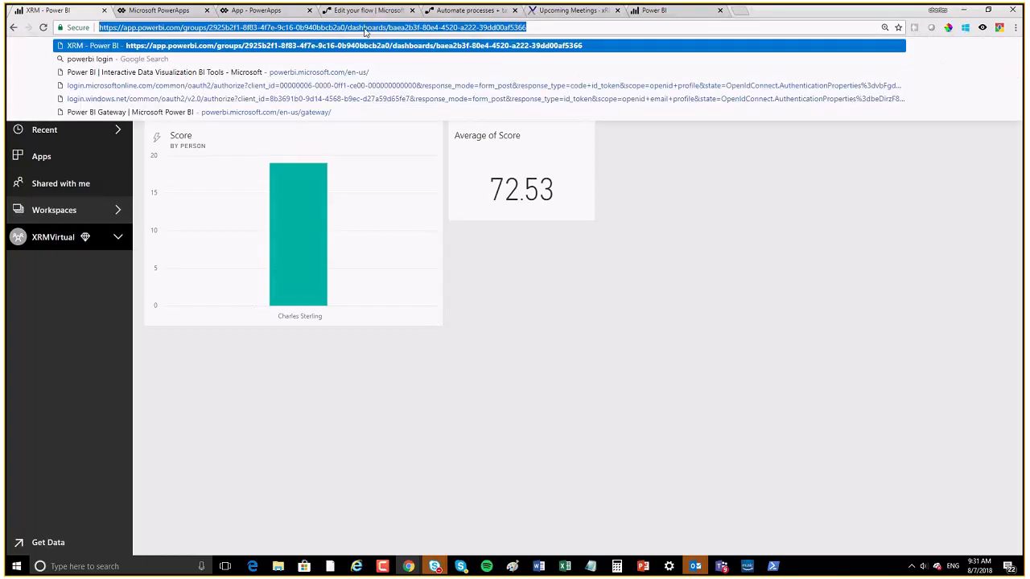
pyautogui.press('Return')
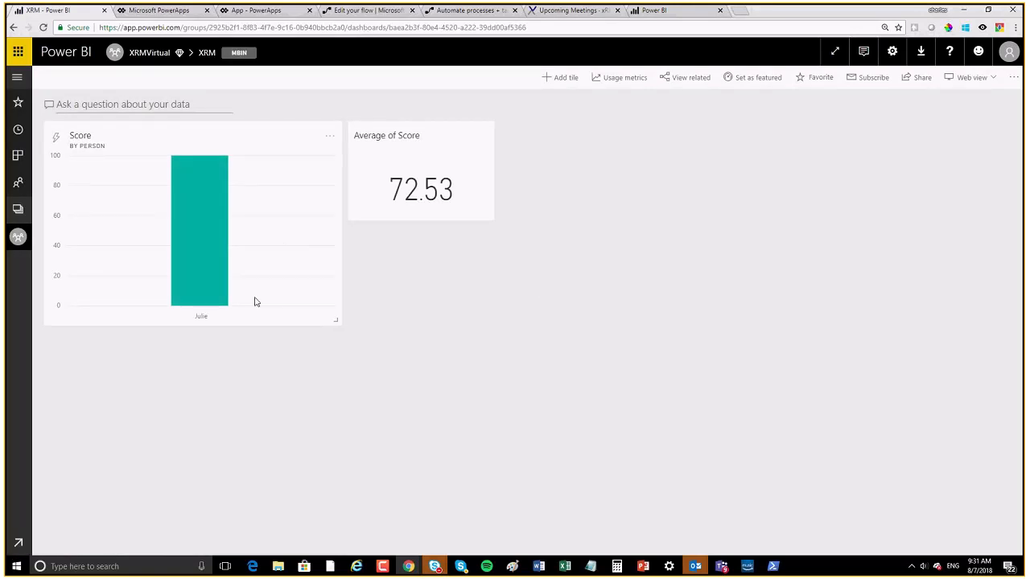
# Step: Open and cancel the Score chart tile's details, then show the workspace list
pyautogui.click(328, 140)
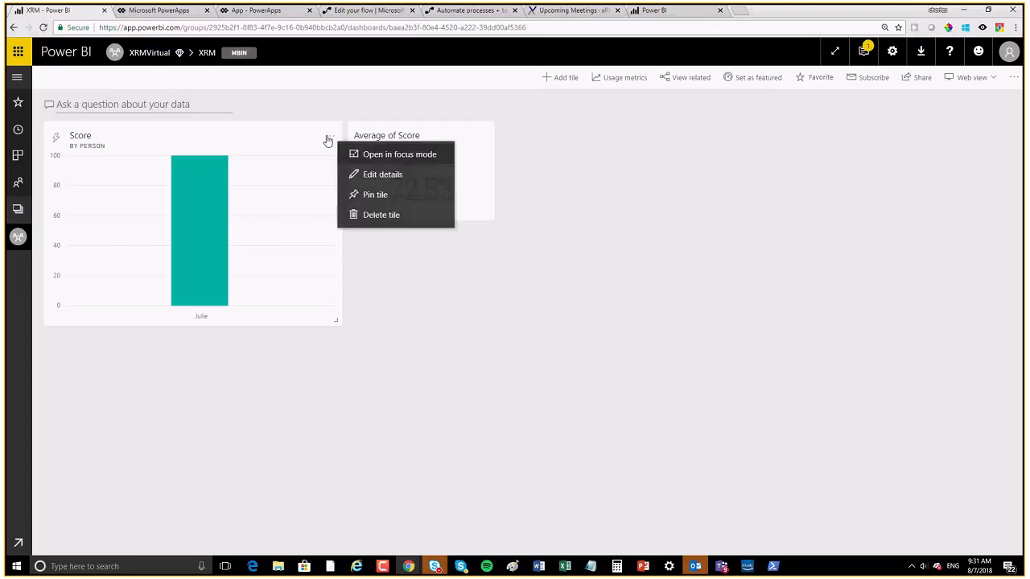
pyautogui.click(379, 177)
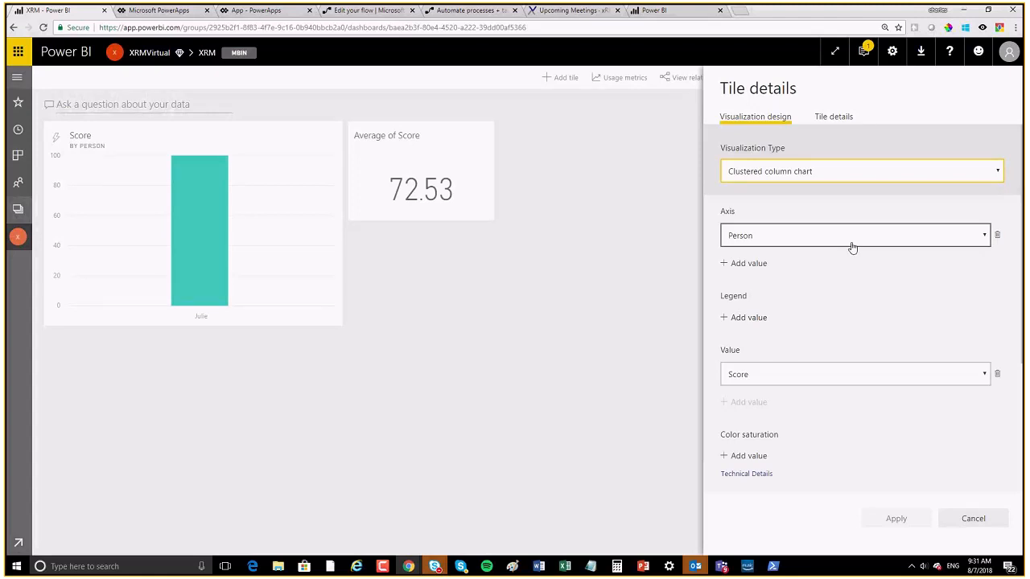
pyautogui.click(974, 518)
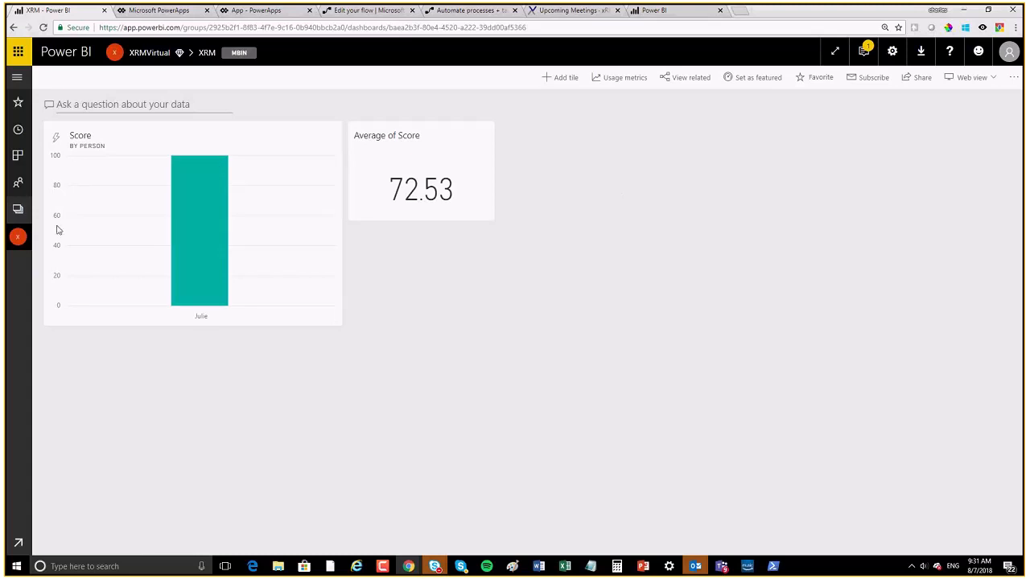
pyautogui.click(17, 211)
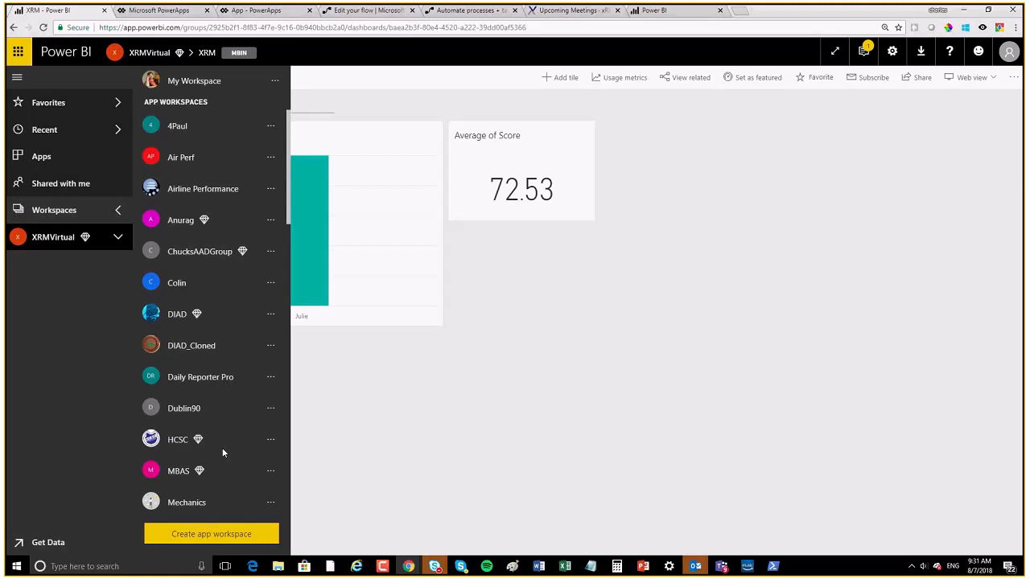
# Step: Inspect the XRMVirtualRS streaming dataset's fields in the XRMVirtual workspace without changes
pyautogui.click(62, 238)
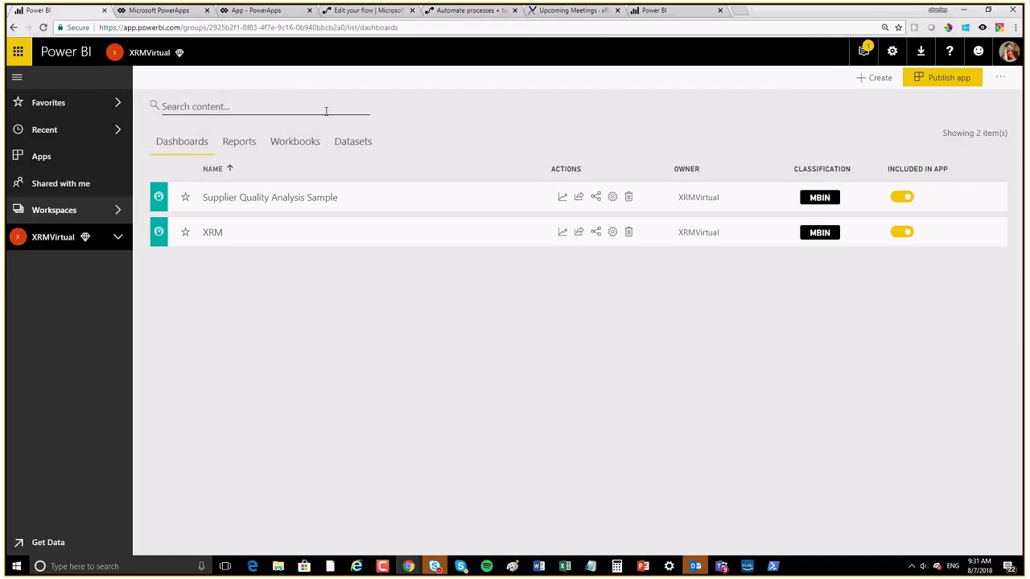
pyautogui.click(352, 145)
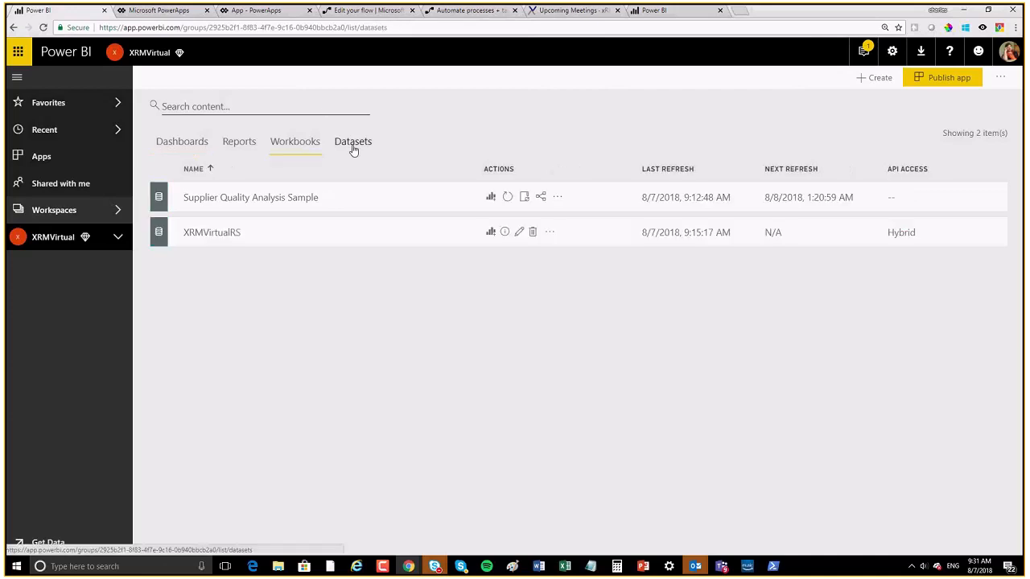
pyautogui.click(520, 233)
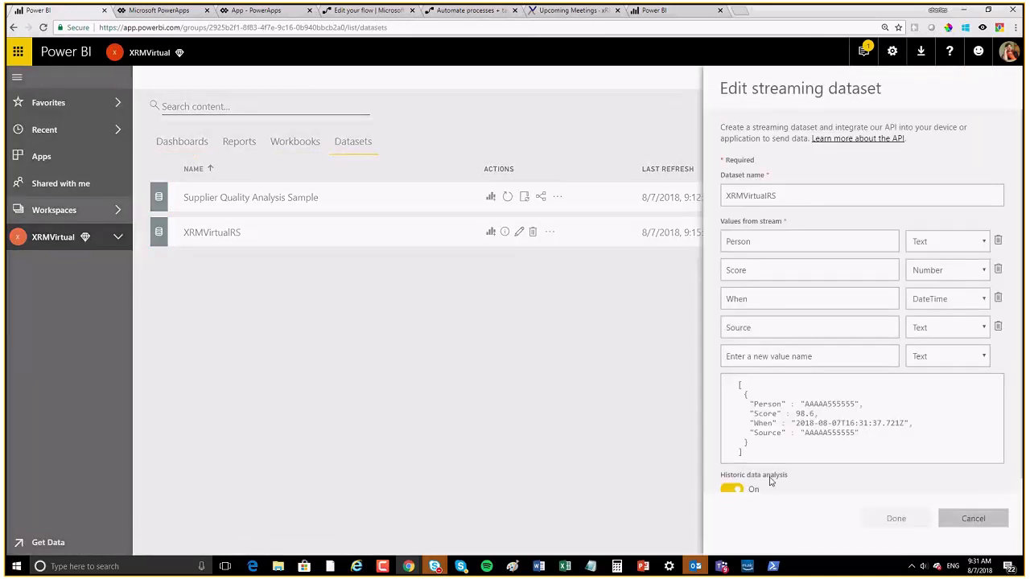
pyautogui.scroll(-1, 769, 480)
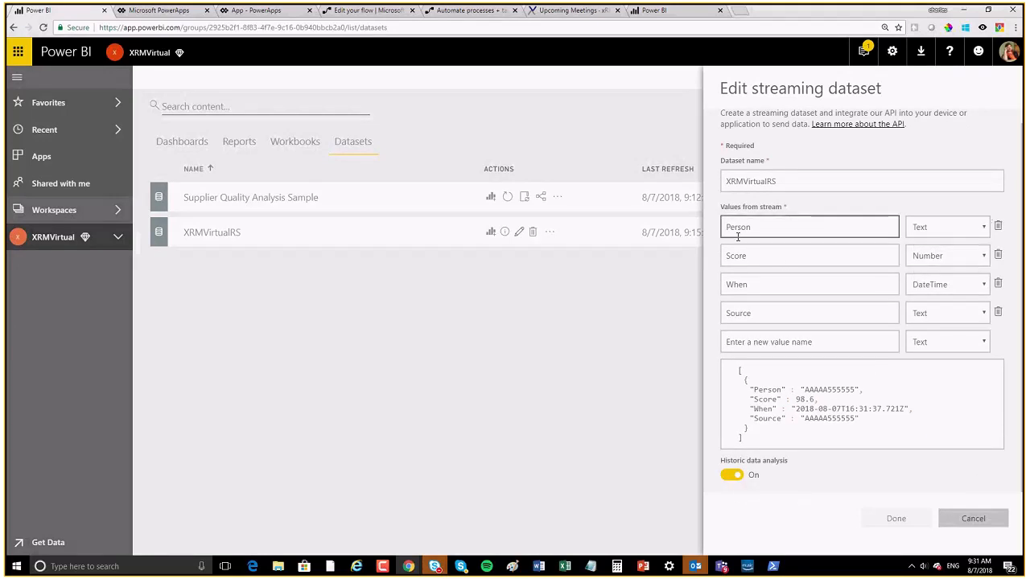
pyautogui.click(973, 519)
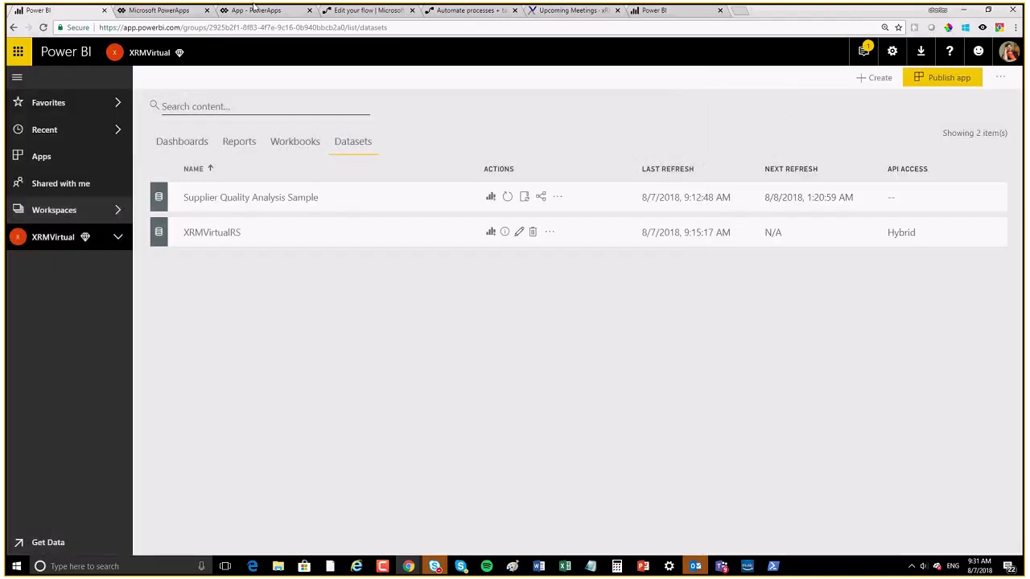
# Step: Return to the workspace's dashboards and open the XRM dashboard
pyautogui.click(159, 10)
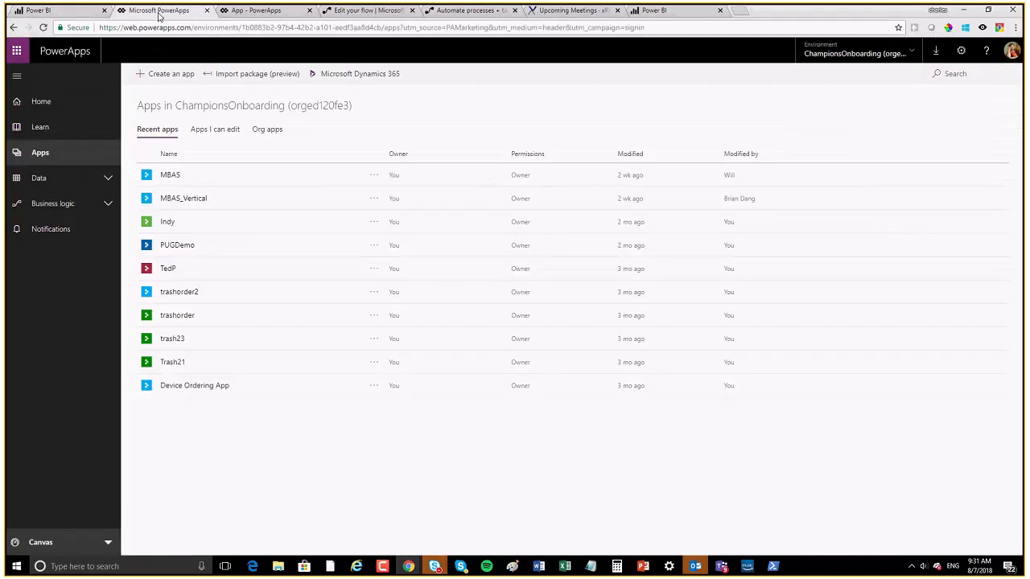
pyautogui.click(262, 11)
pyautogui.click(47, 9)
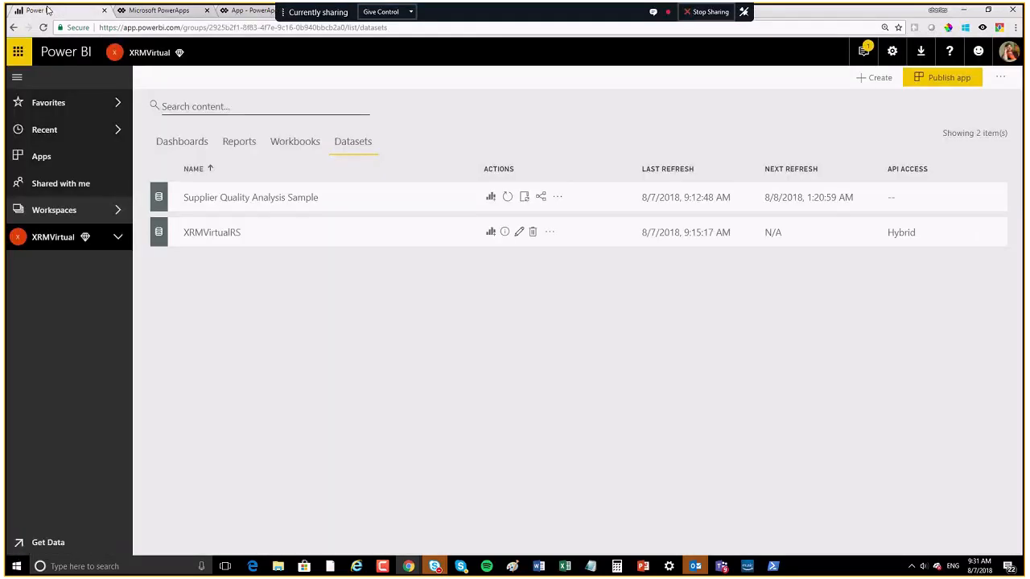
pyautogui.click(185, 142)
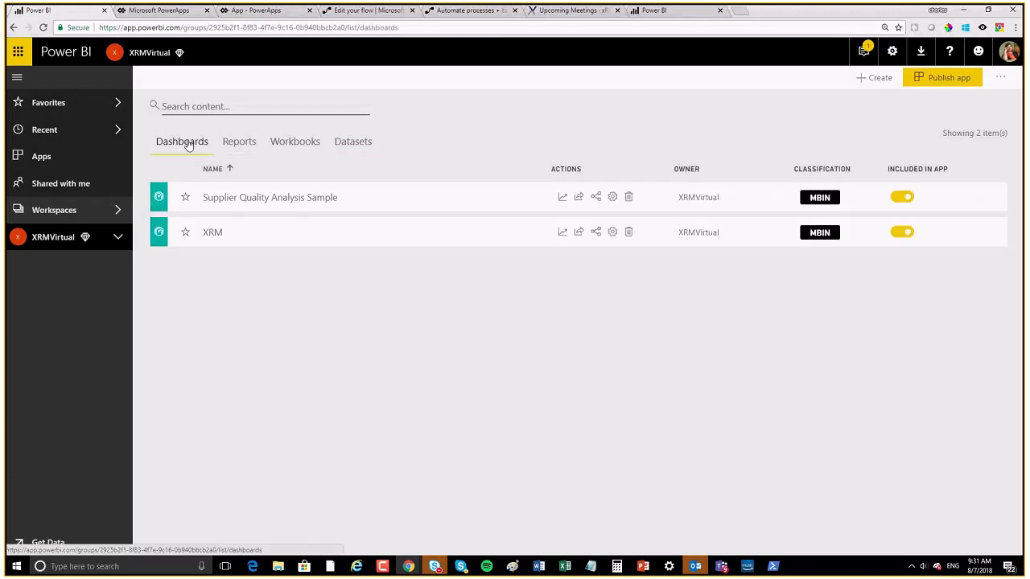
pyautogui.click(215, 232)
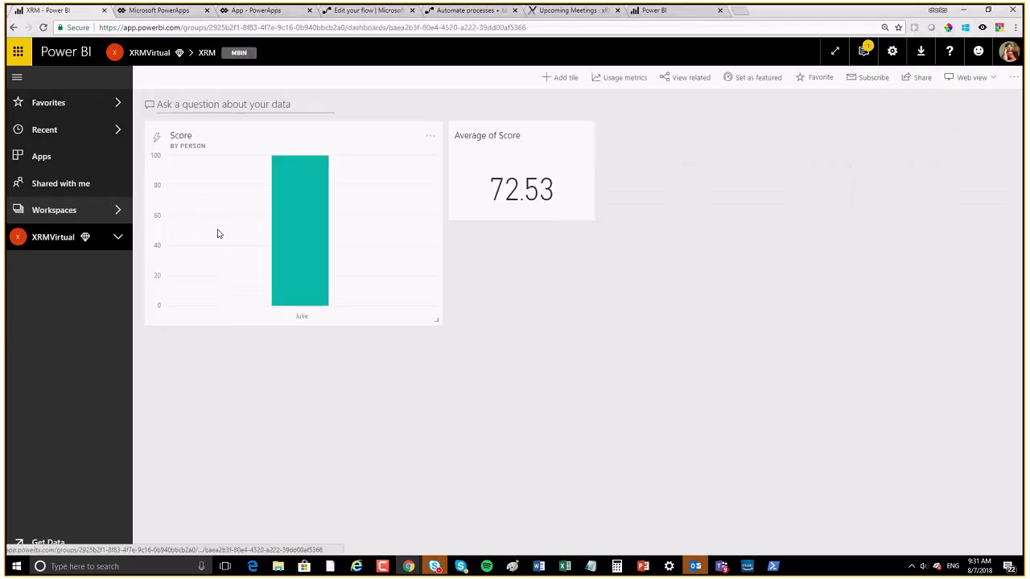
# Step: Edit the Score tile's details to add Person as the column chart's legend and apply it
pyautogui.click(431, 136)
pyautogui.click(482, 175)
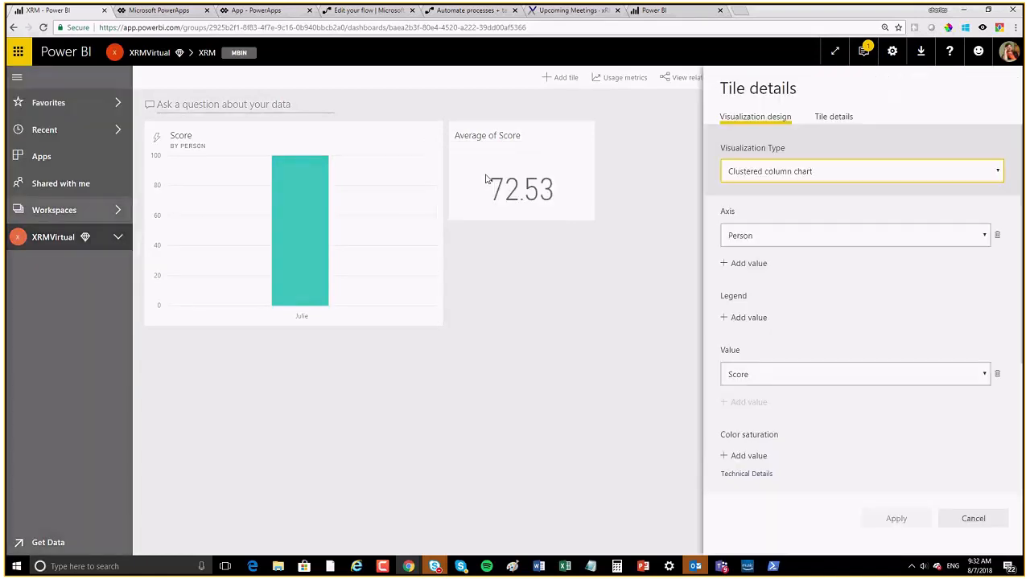
pyautogui.click(733, 320)
pyautogui.click(760, 324)
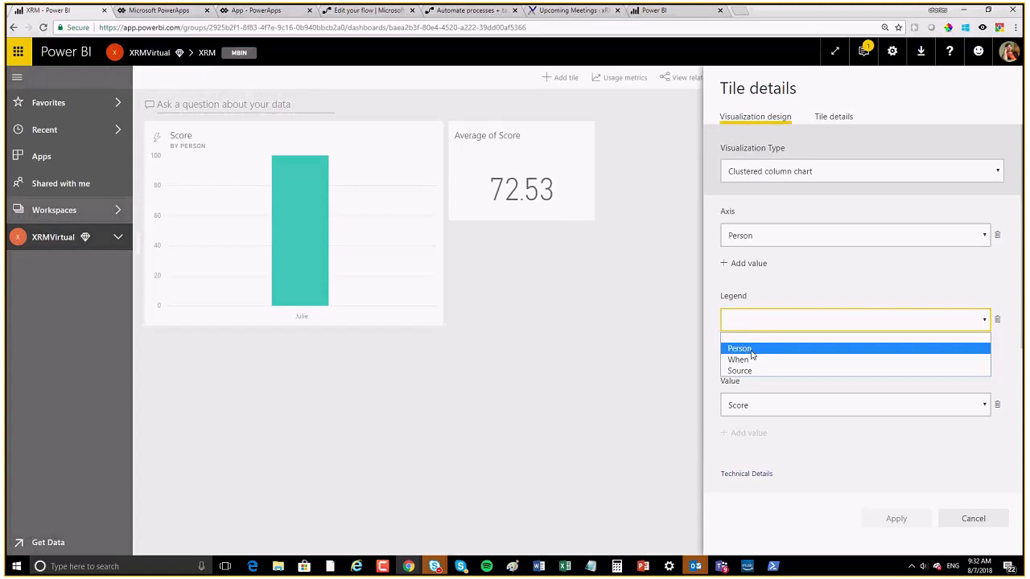
pyautogui.click(750, 351)
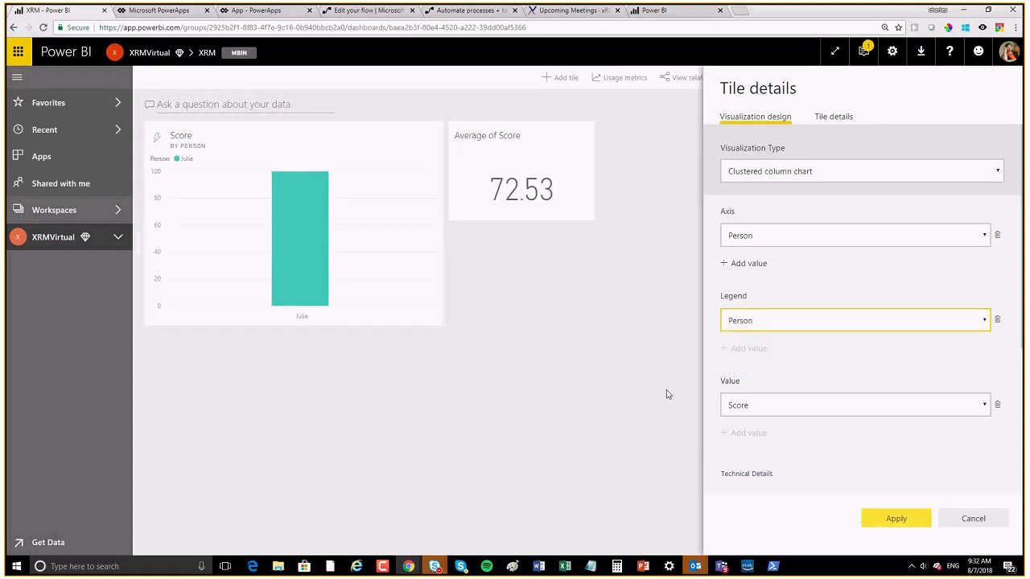
pyautogui.click(904, 524)
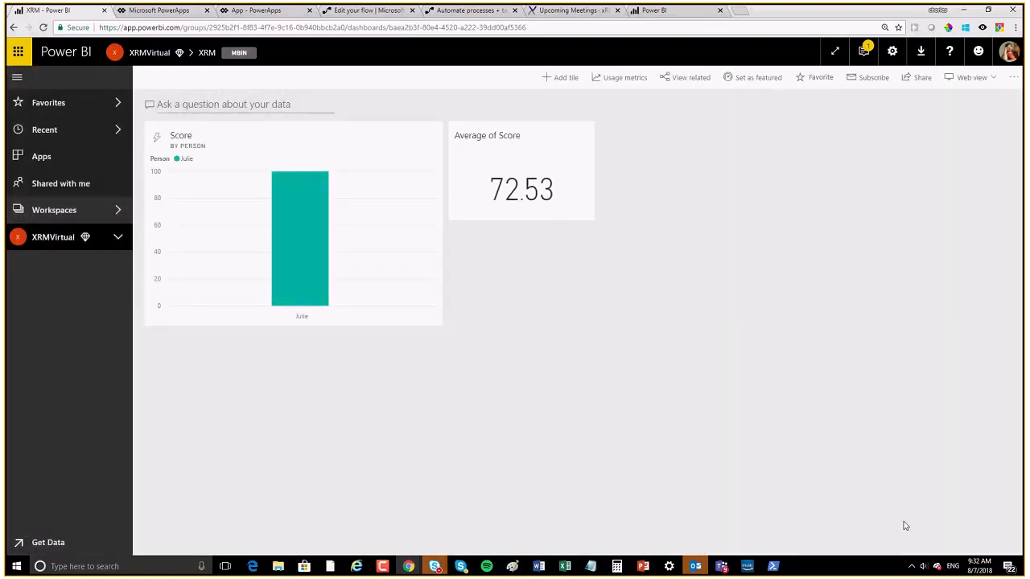
pyautogui.click(260, 12)
# Step: In the app preview, enter a different person in Who? with an amount of 50 and submit
pyautogui.click(150, 146)
pyautogui.moveTo(150, 146); pyautogui.dragTo(68, 135)
pyautogui.press('BackSpace')
pyautogui.press('BackSpace')
pyautogui.press('BackSpace')
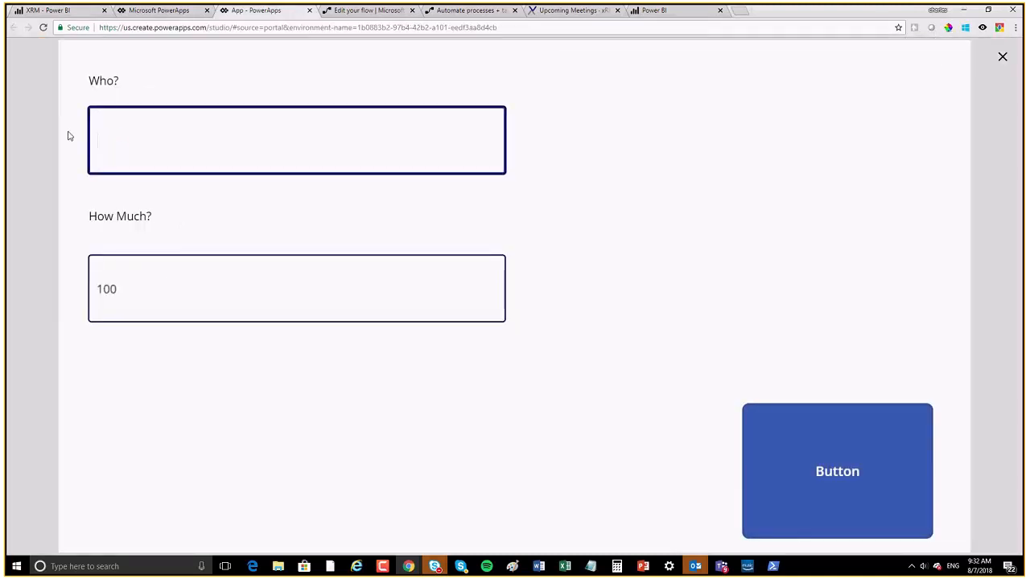
pyautogui.write('Sarah')
pyautogui.moveTo(169, 287); pyautogui.dragTo(35, 292)
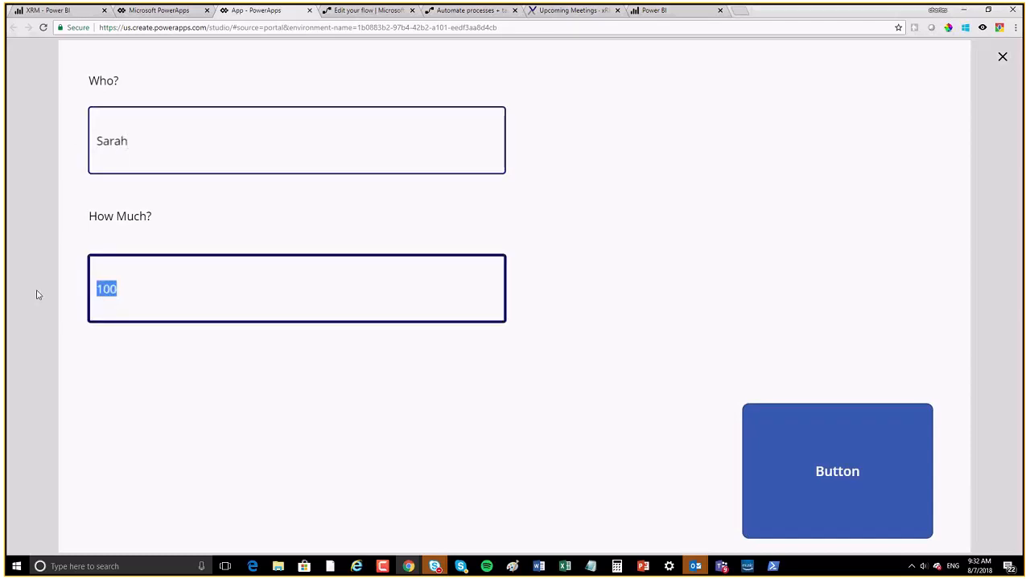
pyautogui.write('50')
pyautogui.click(875, 457)
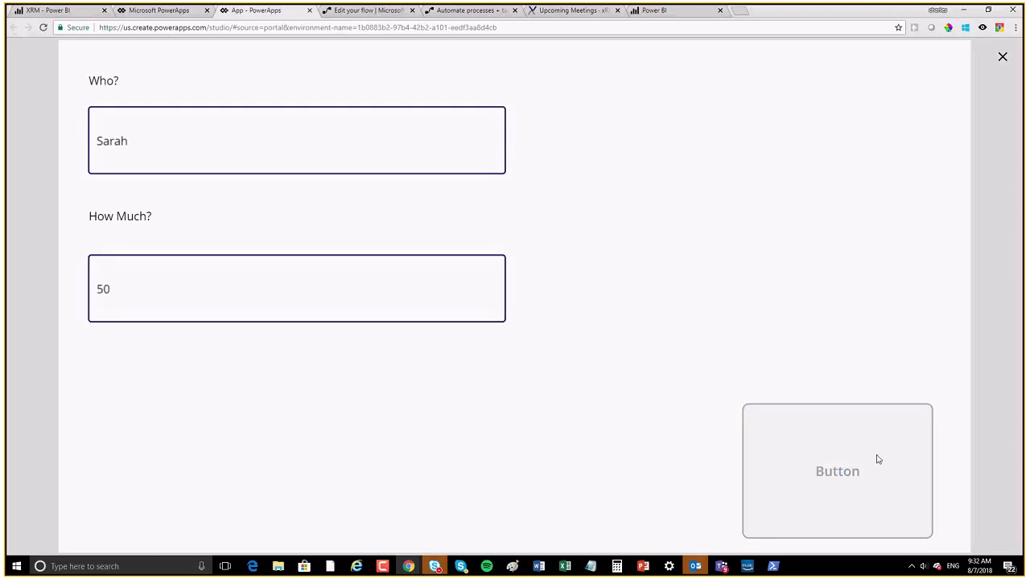
# Step: Reload the Power BI dashboard so Average of Score updates to 66.90
pyautogui.click(53, 12)
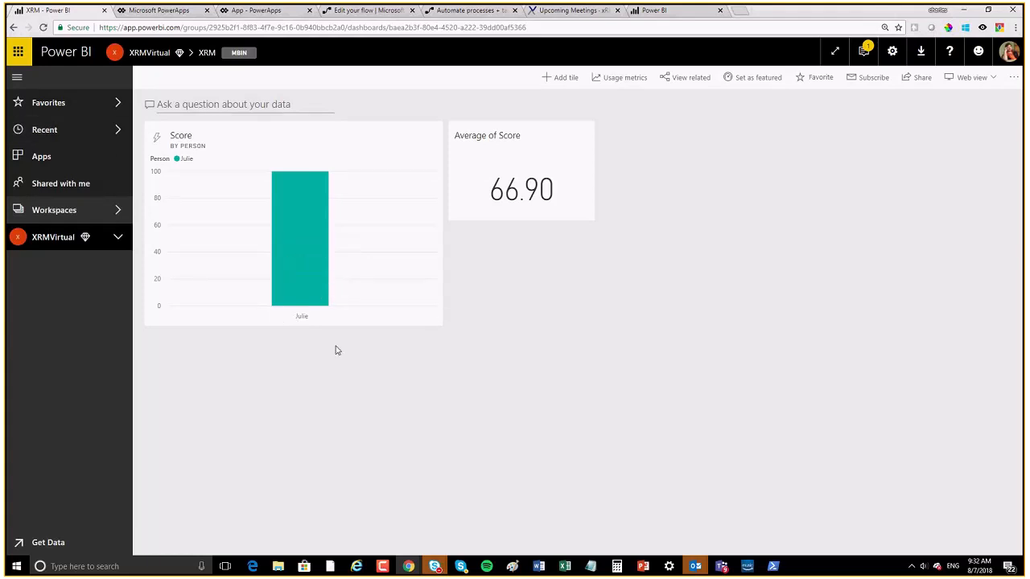
pyautogui.click(497, 28)
pyautogui.press('Return')
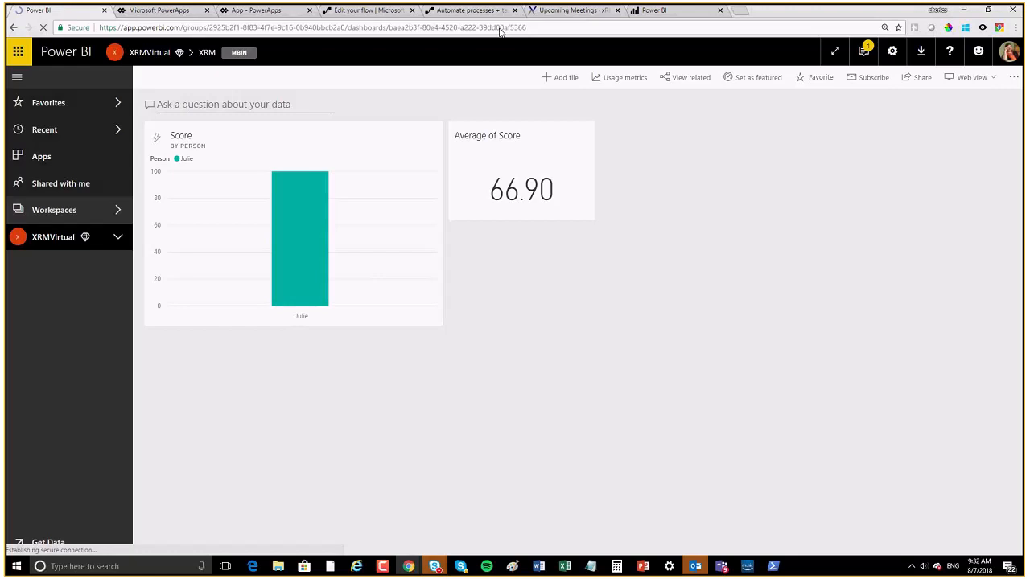
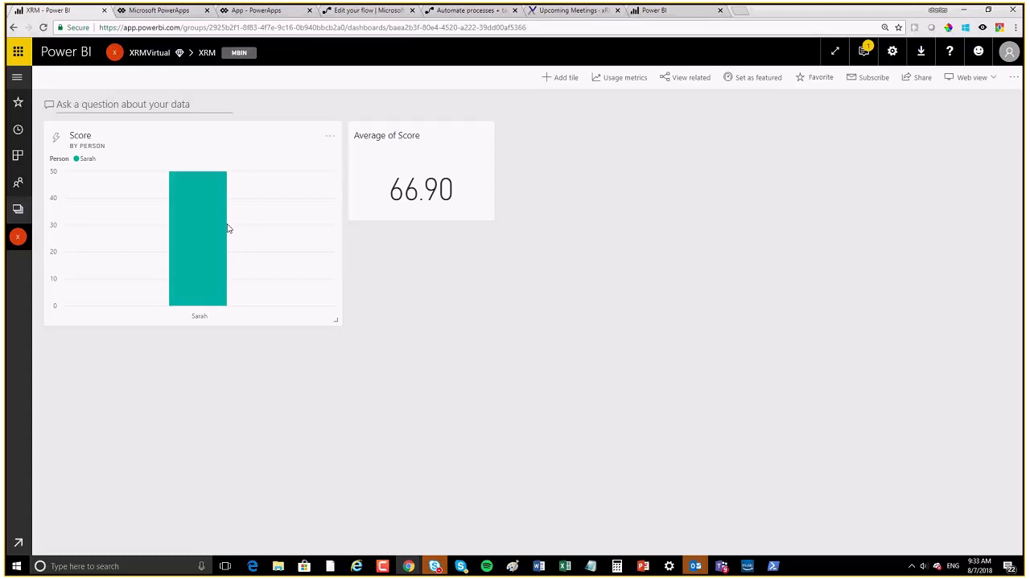
# Step: From the Average of Score tile, edit the XRMVirtual report and add PowerApps (Preview) from a 'powerapps' marketplace search
pyautogui.click(432, 169)
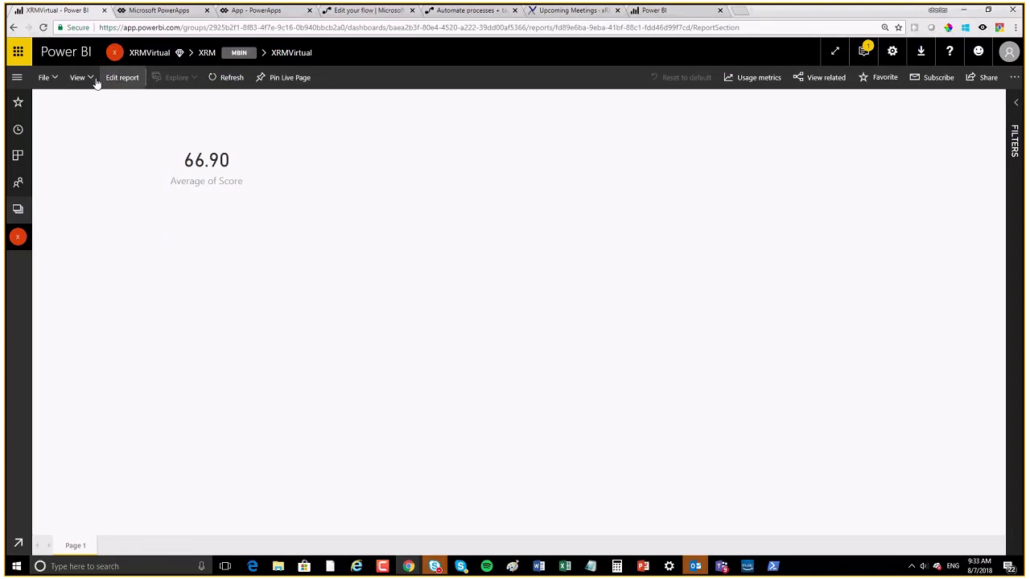
pyautogui.click(121, 78)
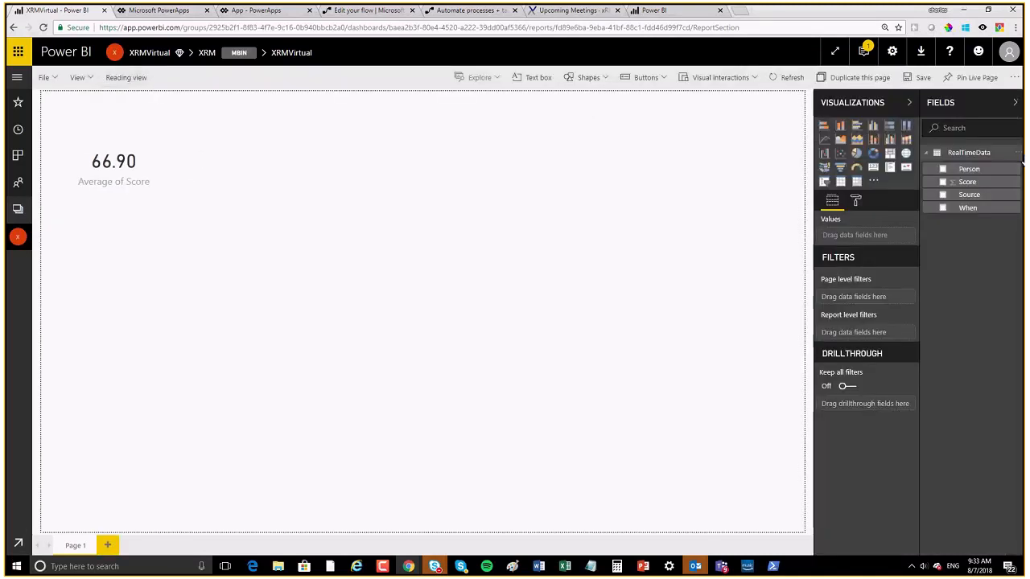
pyautogui.click(873, 182)
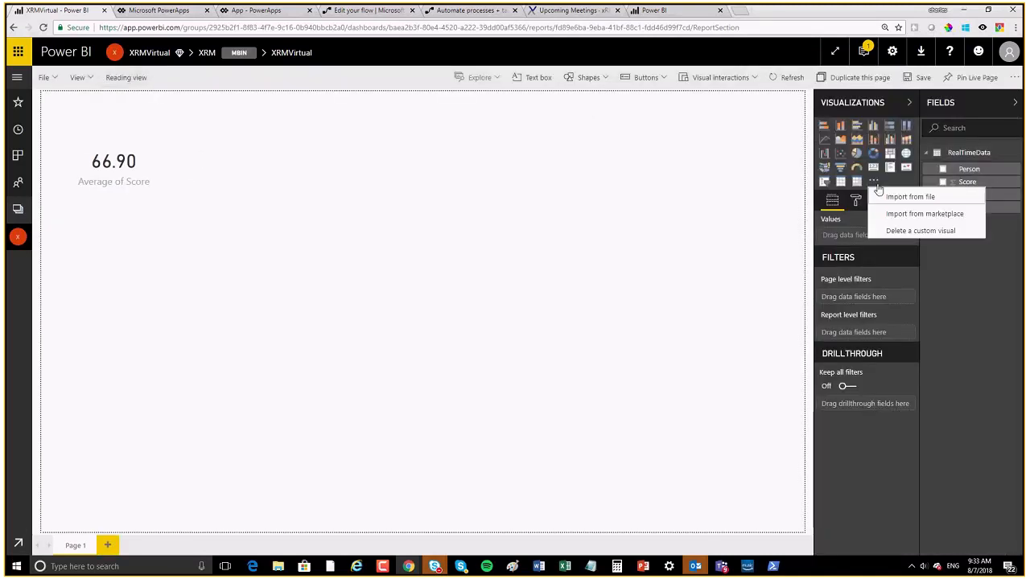
pyautogui.click(909, 215)
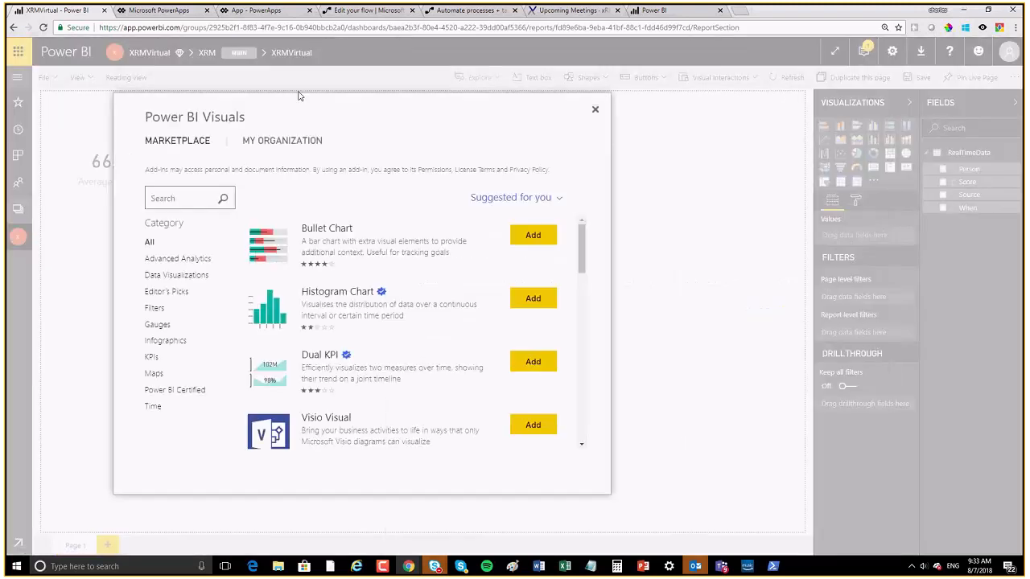
pyautogui.click(171, 186)
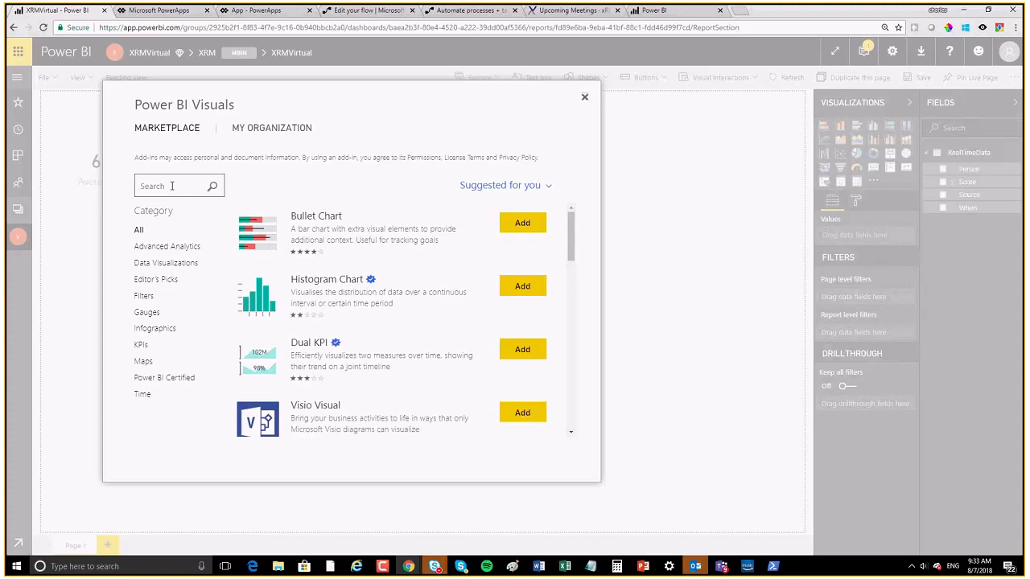
pyautogui.write('powerapps')
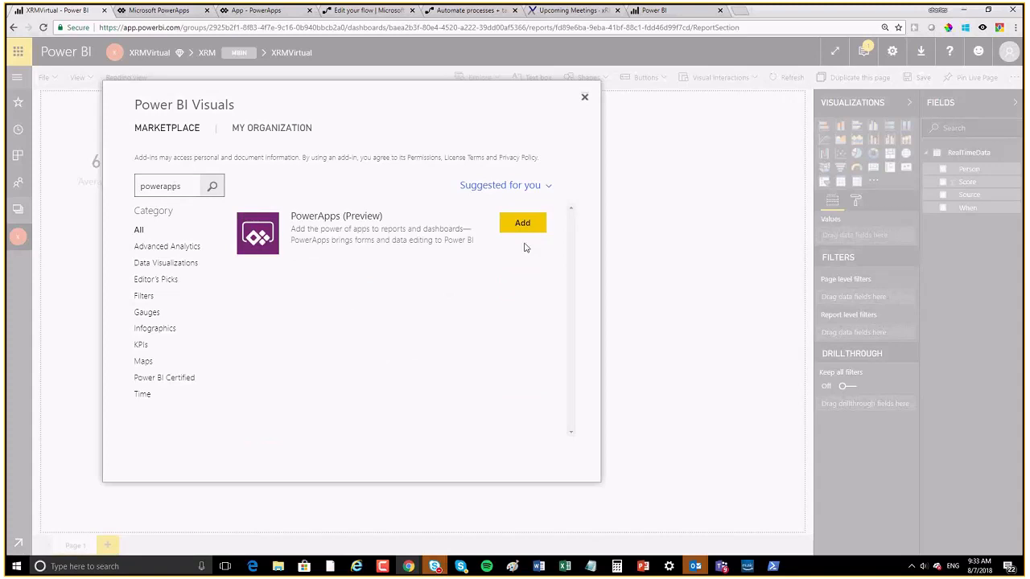
pyautogui.click(523, 225)
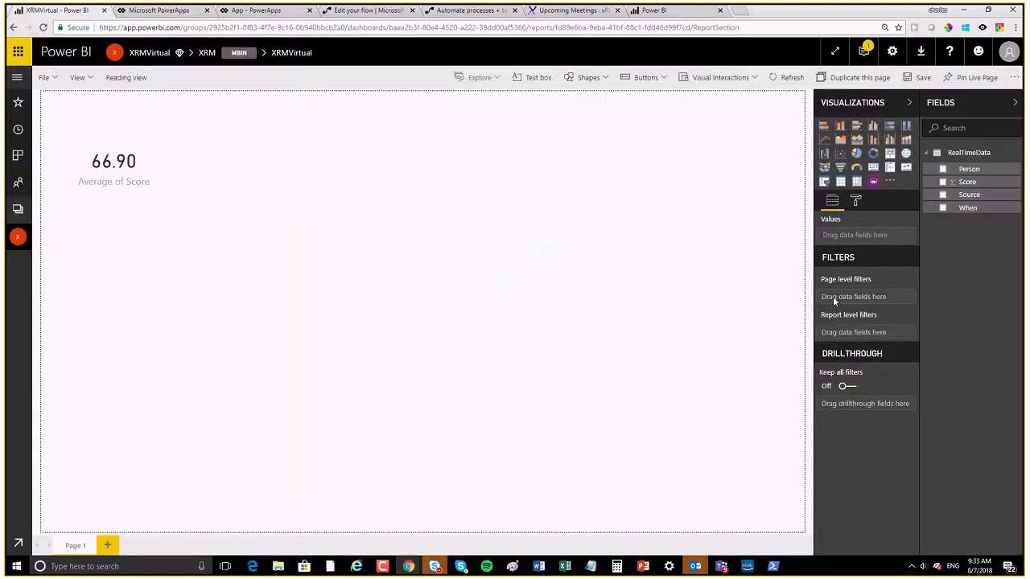
# Step: Place a PowerApps visual, enlarge it across the page, and feed it the Score and Person fields
pyautogui.click(873, 182)
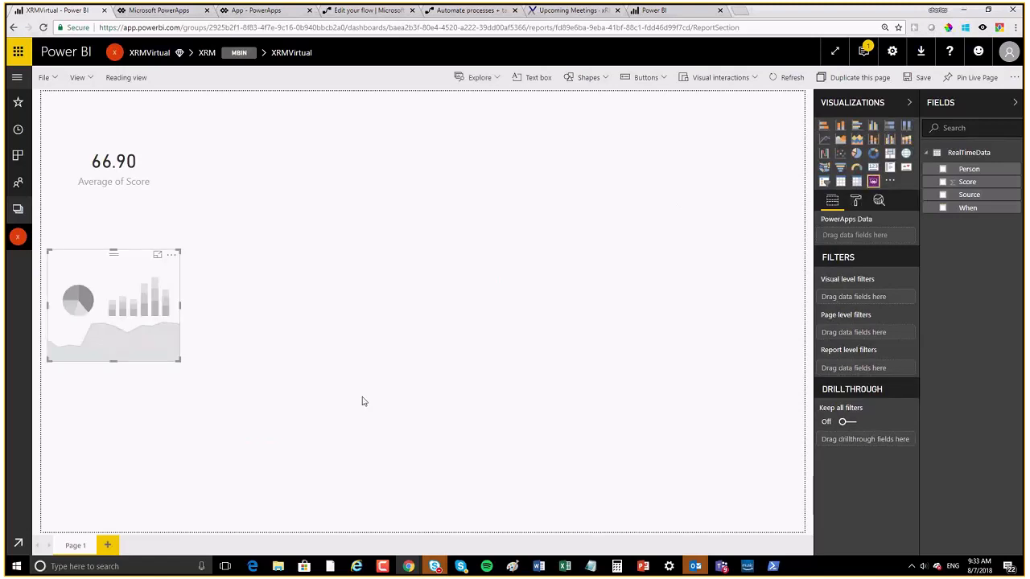
pyautogui.moveTo(180, 361); pyautogui.dragTo(622, 505)
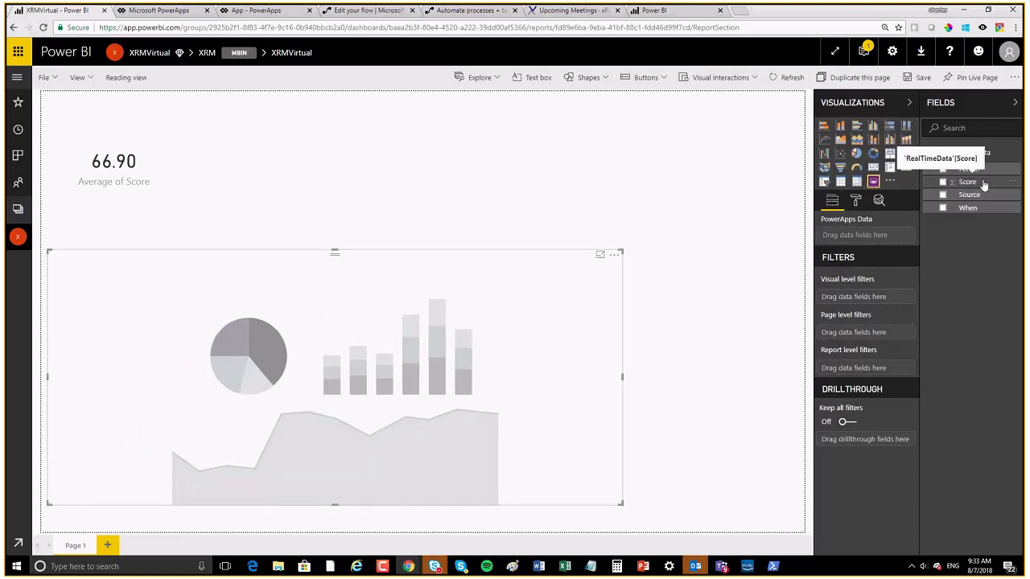
pyautogui.moveTo(983, 184); pyautogui.dragTo(882, 228)
pyautogui.moveTo(969, 169); pyautogui.dragTo(885, 241)
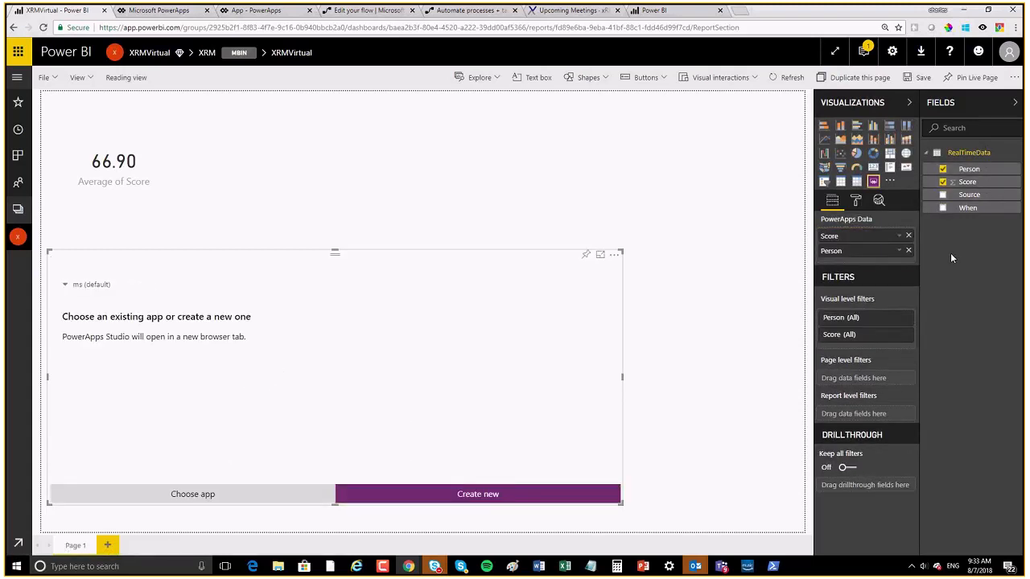
# Step: In Choose app, switch to the ChampionsOnboarding environment and browse its apps
pyautogui.click(201, 496)
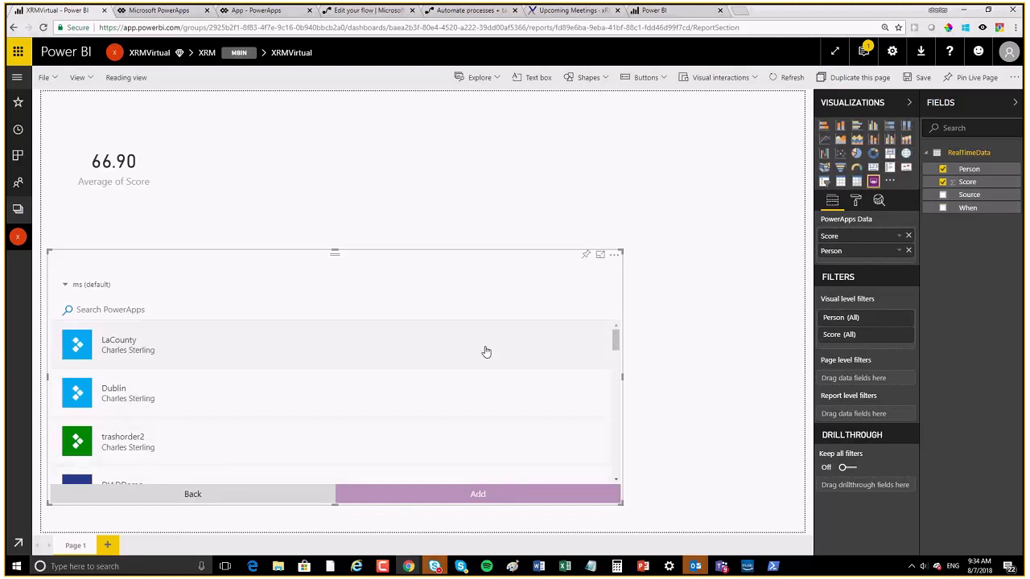
pyautogui.moveTo(608, 346); pyautogui.dragTo(608, 370)
pyautogui.click(607, 367)
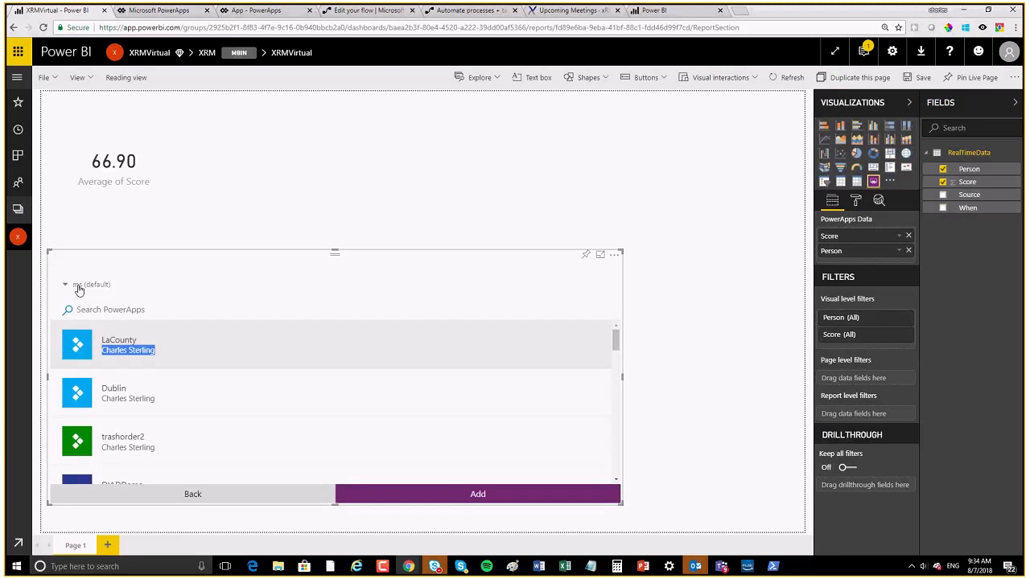
pyautogui.click(79, 286)
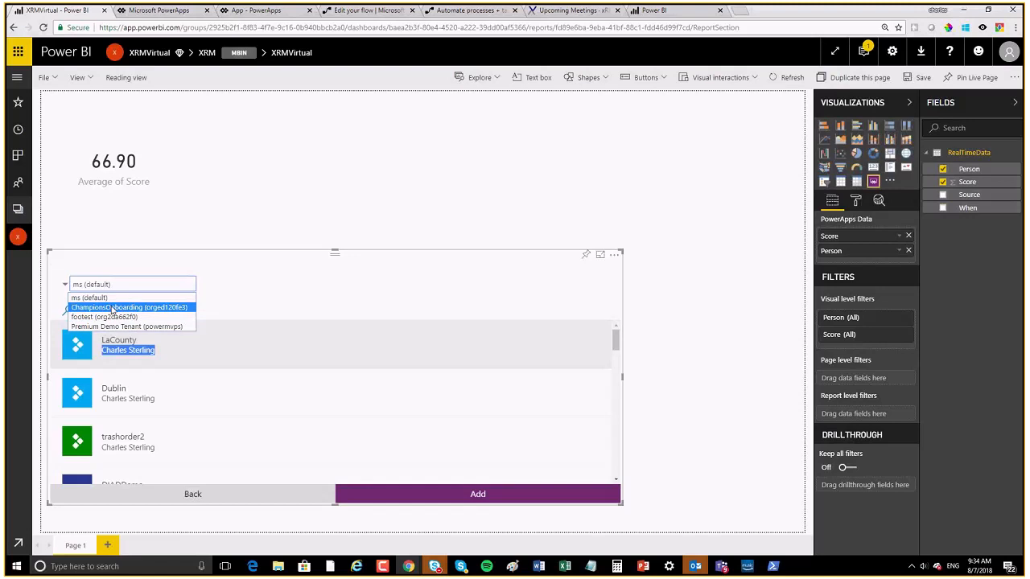
pyautogui.click(112, 308)
pyautogui.scroll(-3, 301, 431)
pyautogui.scroll(-5, 307, 431)
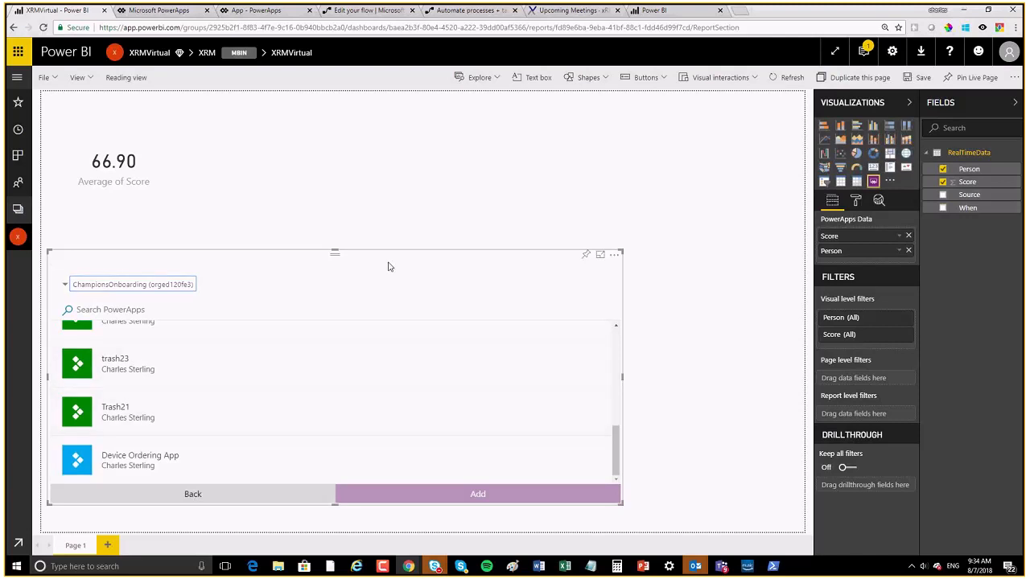
# Step: Go to the app in PowerApps, leave preview mode and dismiss the tip dialog
pyautogui.click(169, 11)
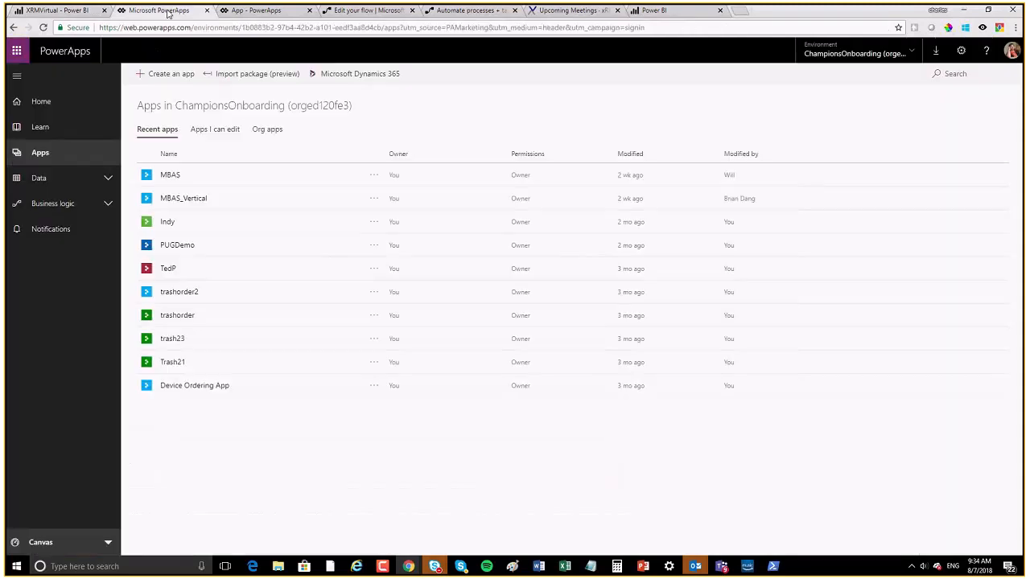
pyautogui.click(246, 11)
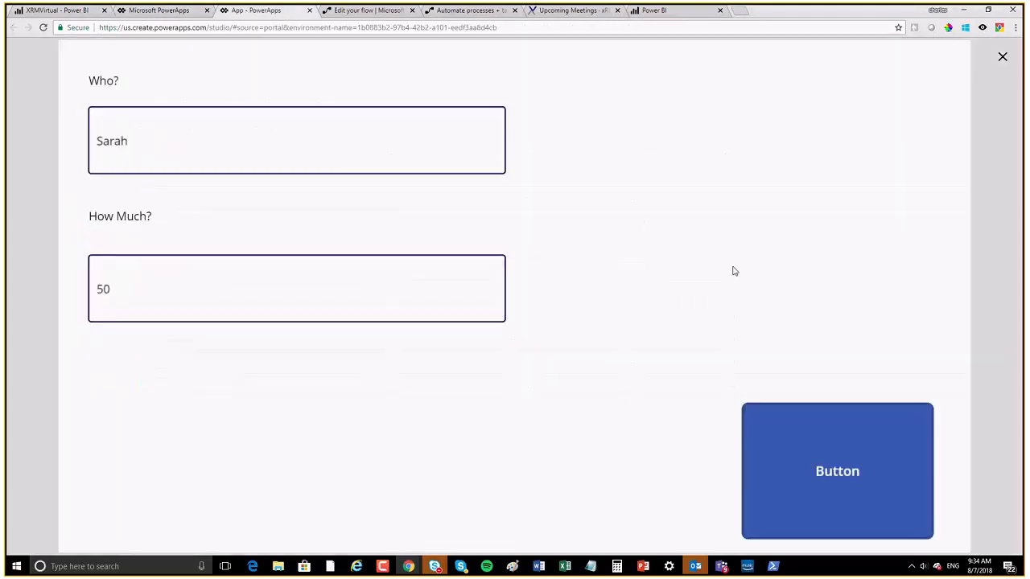
pyautogui.click(1003, 60)
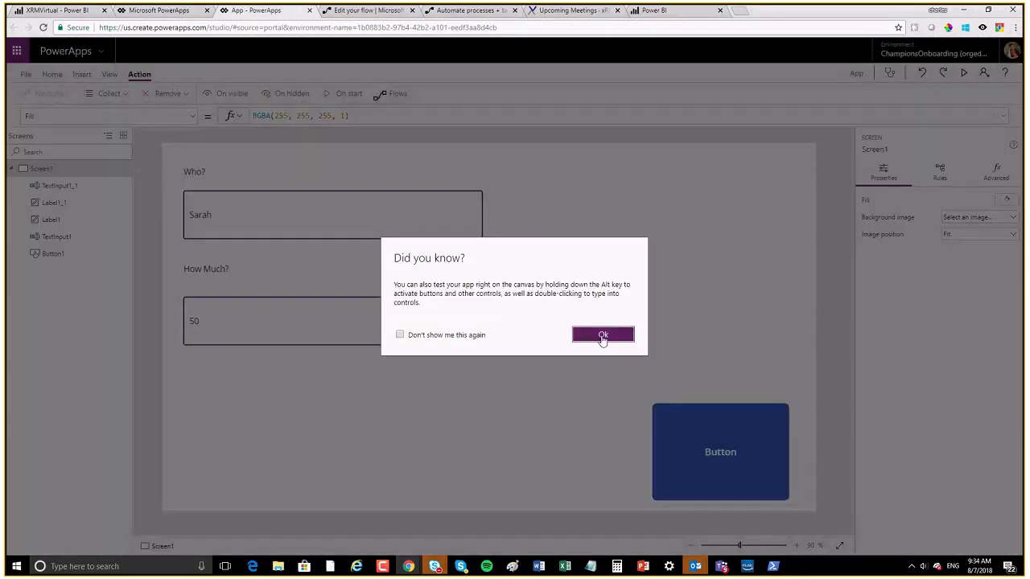
pyautogui.click(602, 335)
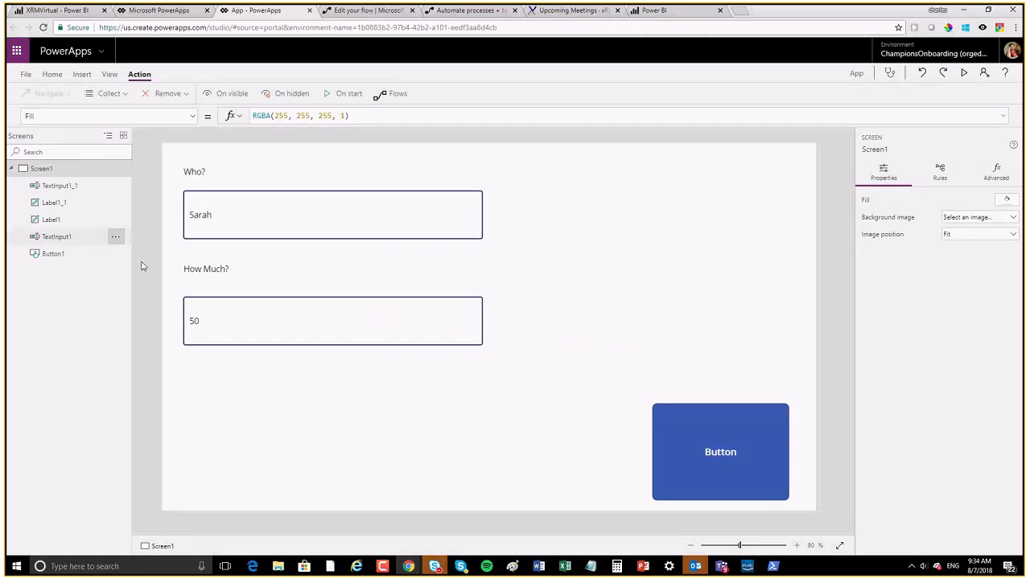
# Step: In App settings, name the app XRMVirtual and set a Portrait 16:9 screen size
pyautogui.click(25, 74)
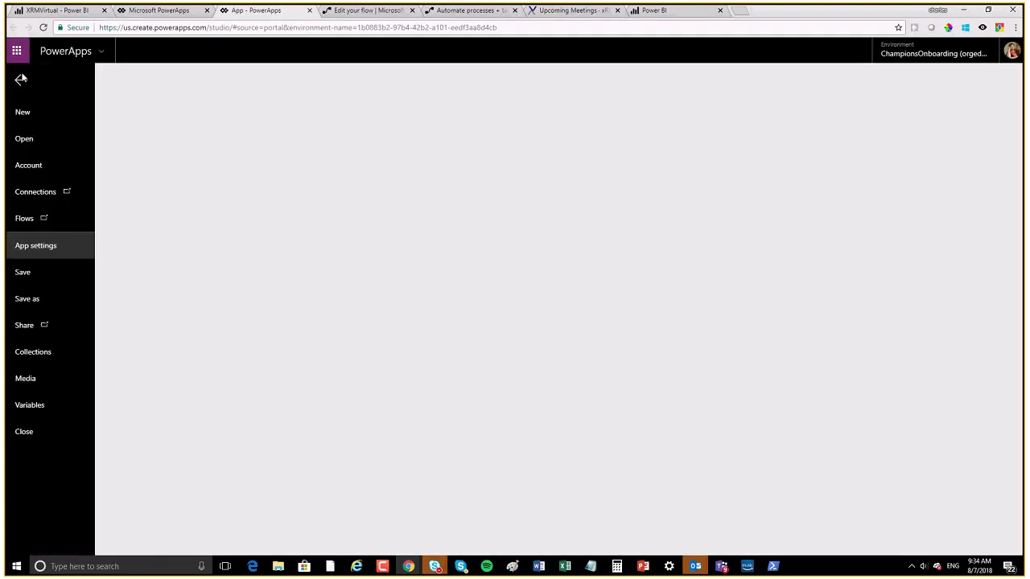
pyautogui.click(183, 145)
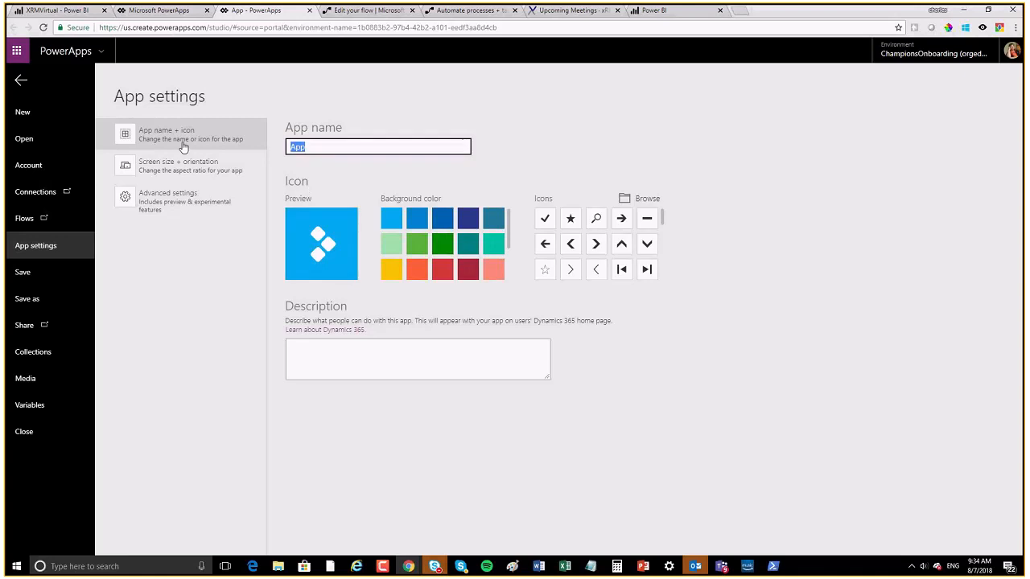
pyautogui.write('XRMVirtual')
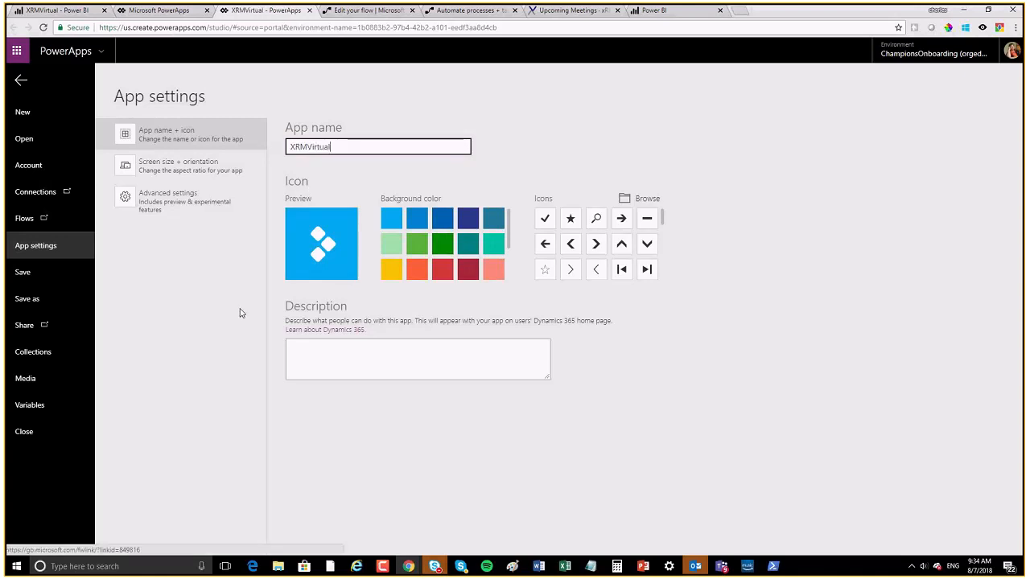
pyautogui.click(157, 167)
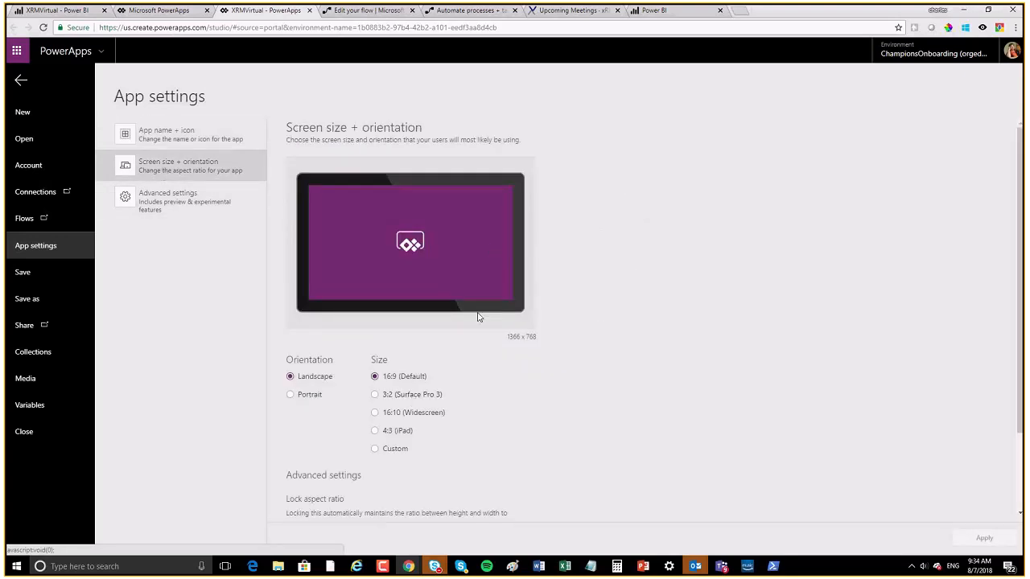
pyautogui.click(291, 395)
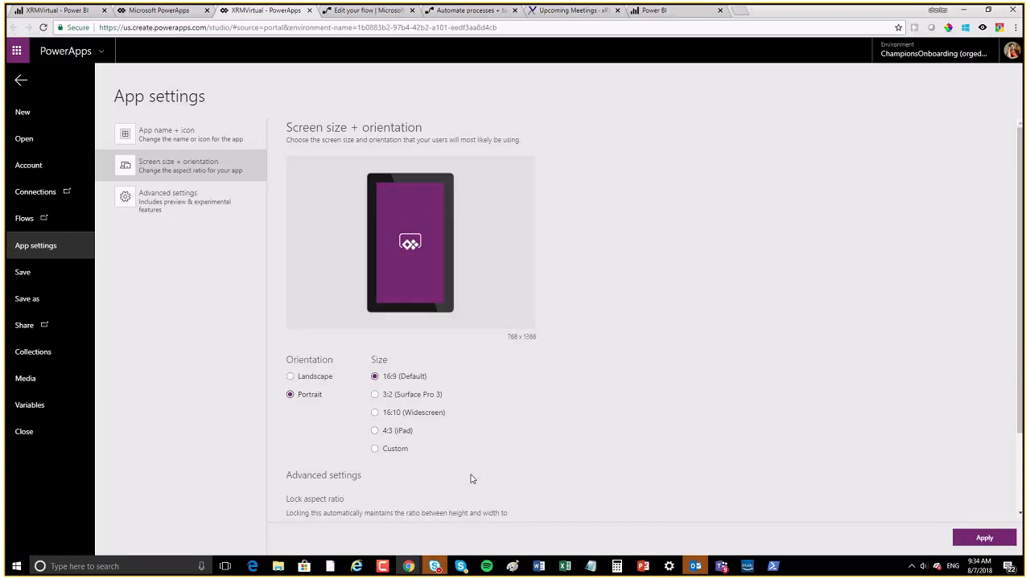
pyautogui.click(374, 432)
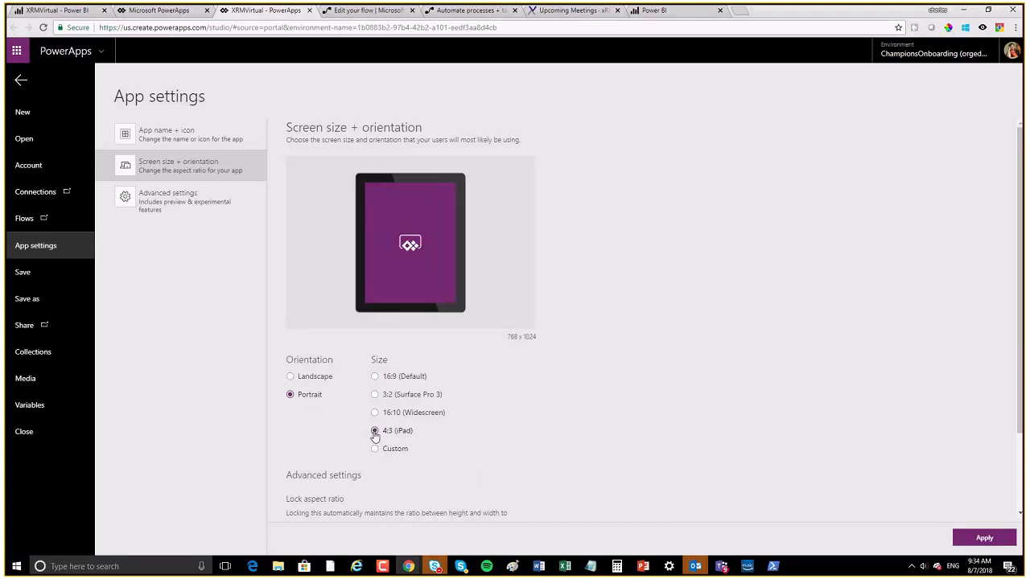
pyautogui.click(374, 376)
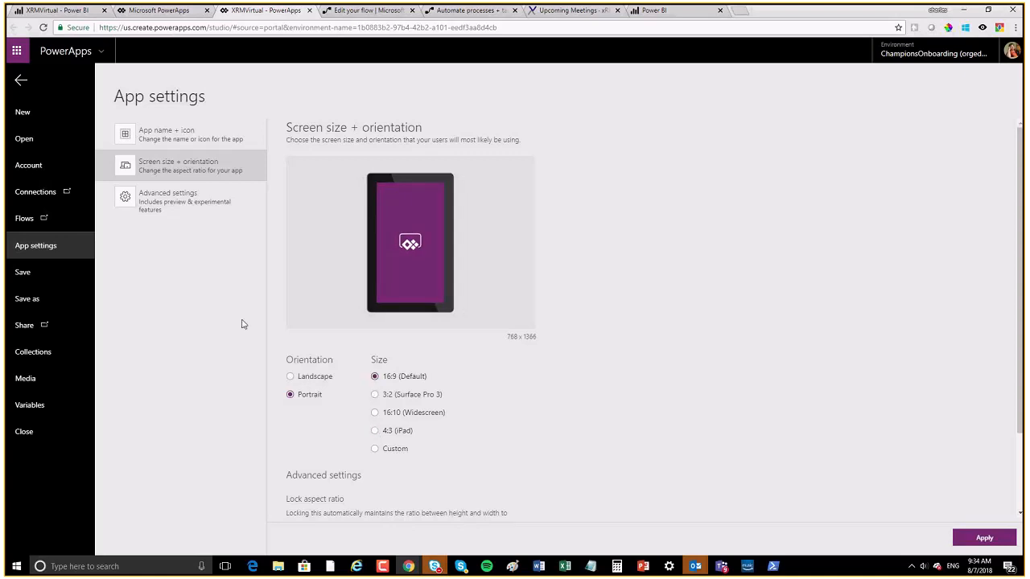
pyautogui.click(165, 209)
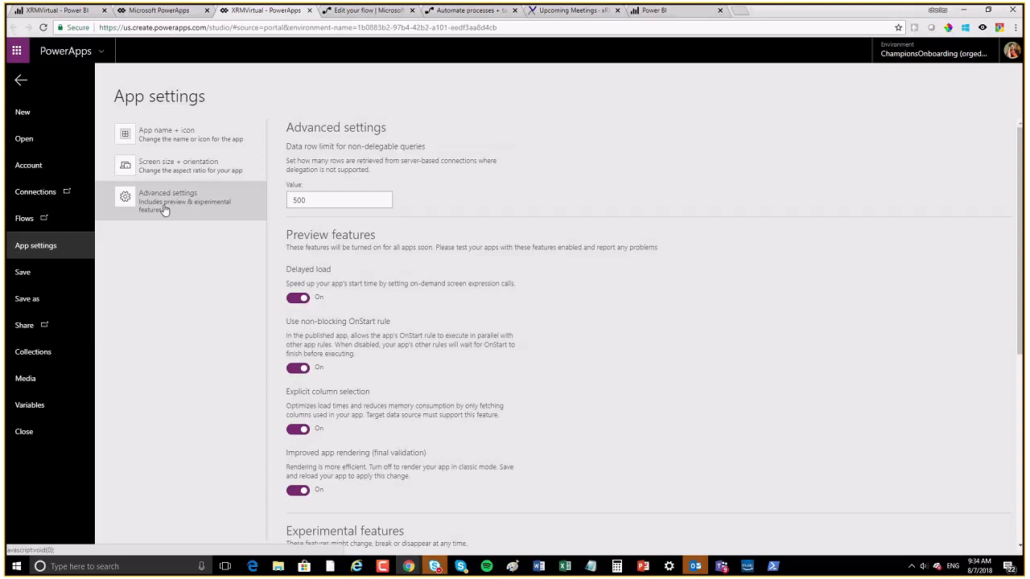
pyautogui.click(156, 141)
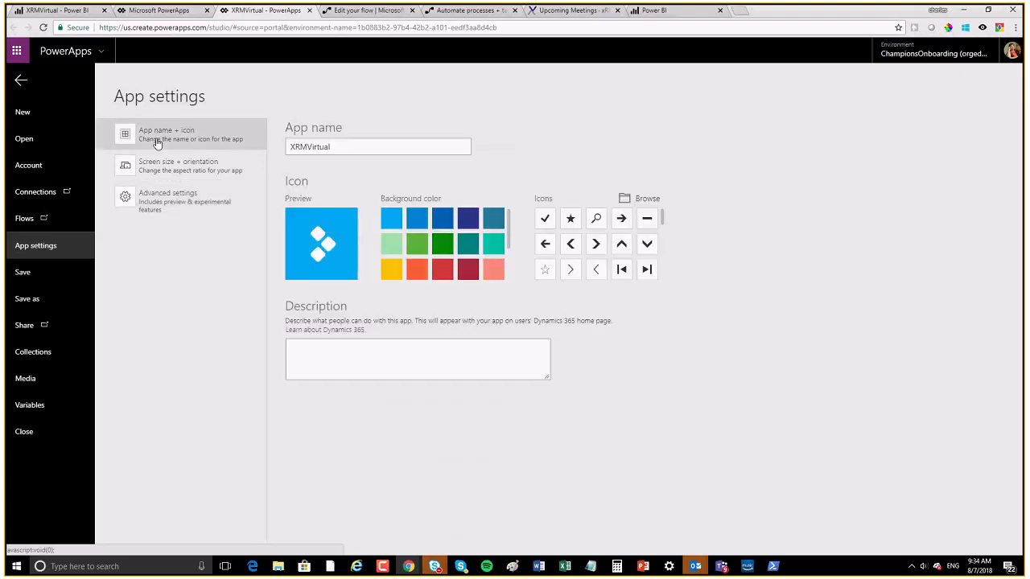
# Step: Use hawaii.jpg from Pictures as the XRMVirtual app icon and save with Ctrl+S
pyautogui.click(644, 199)
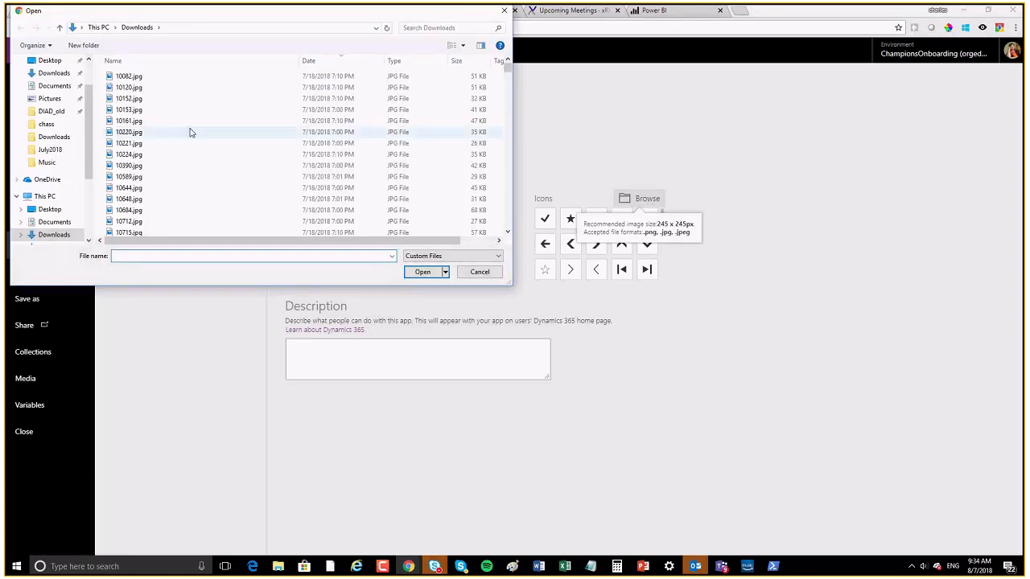
pyautogui.click(129, 120)
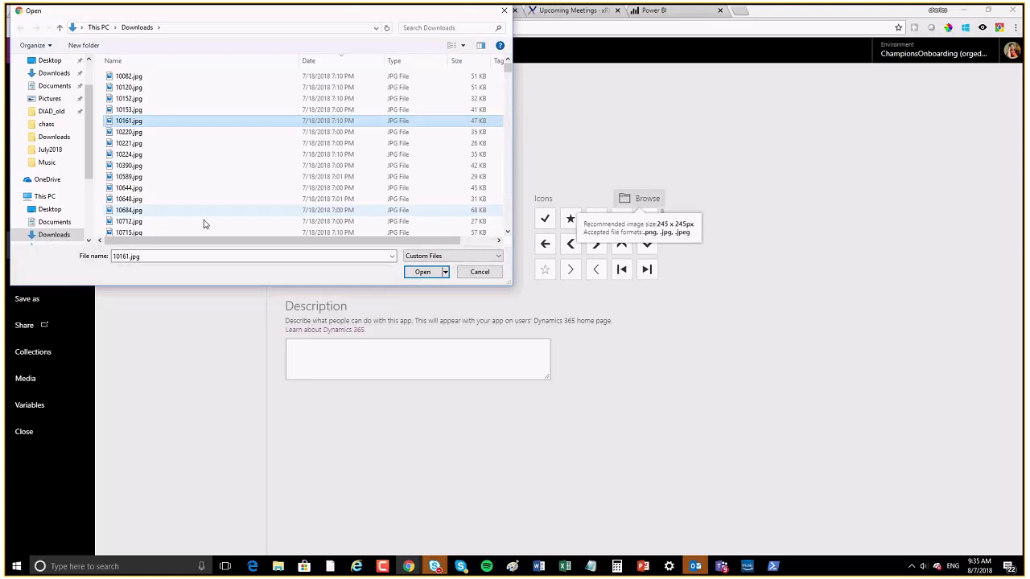
pyautogui.click(54, 234)
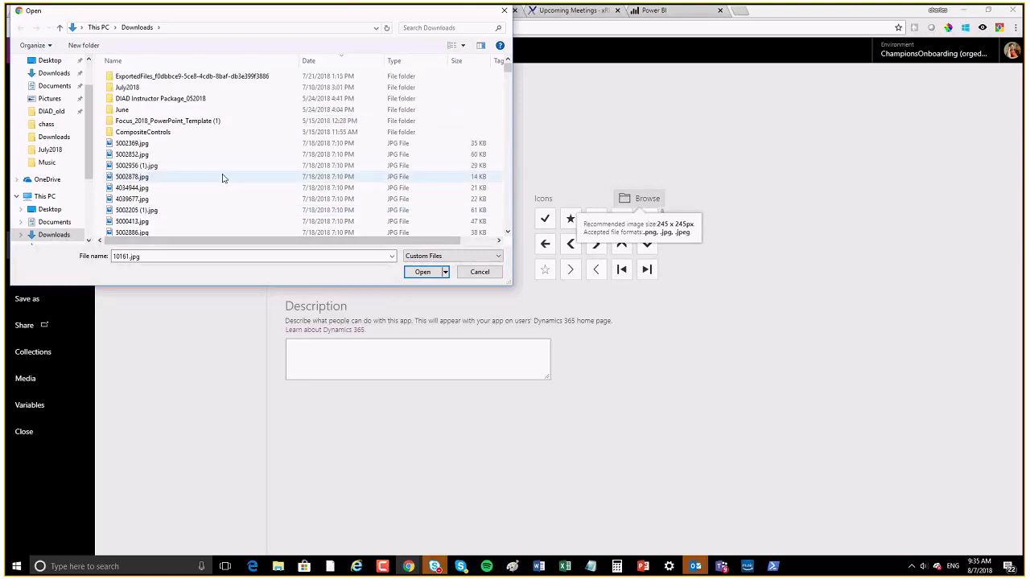
pyautogui.scroll(-3, 222, 178)
pyautogui.click(49, 99)
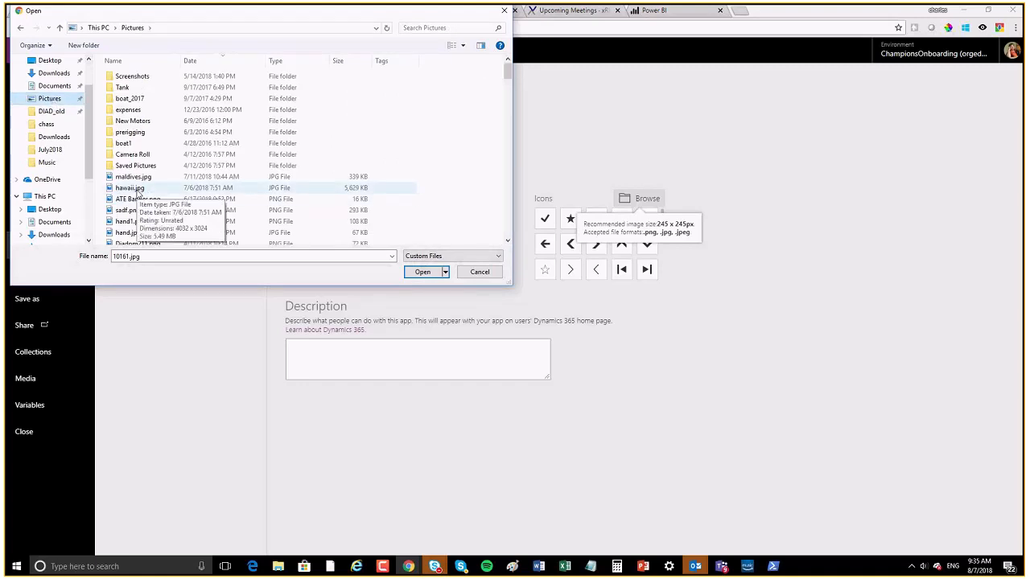
pyautogui.click(133, 187)
pyautogui.click(420, 272)
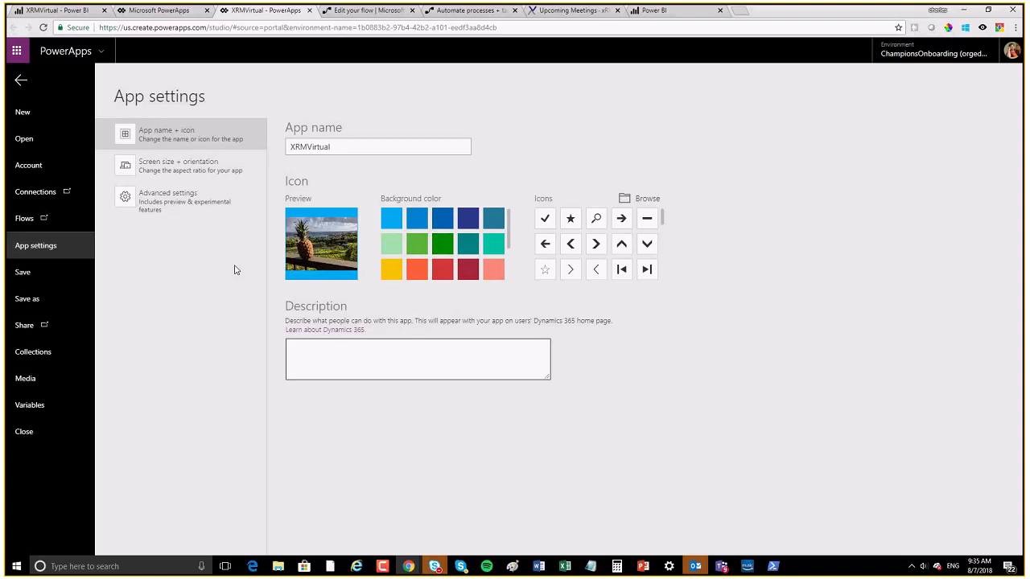
pyautogui.hotkey('ctrl', 's')
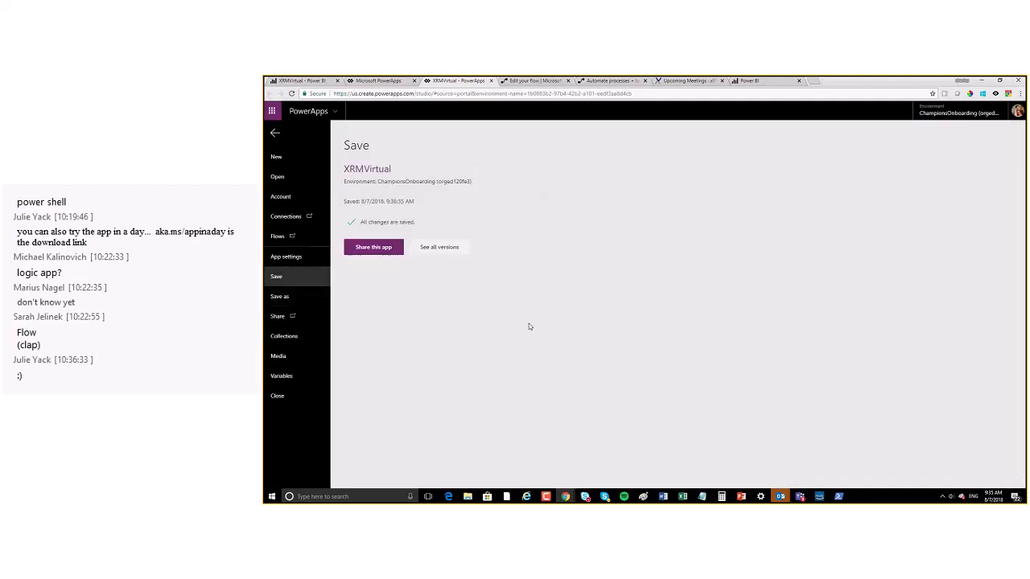
# Step: Share XRMVirtual with everyone in the org, save the sharing, and return to the Power BI report
pyautogui.click(366, 245)
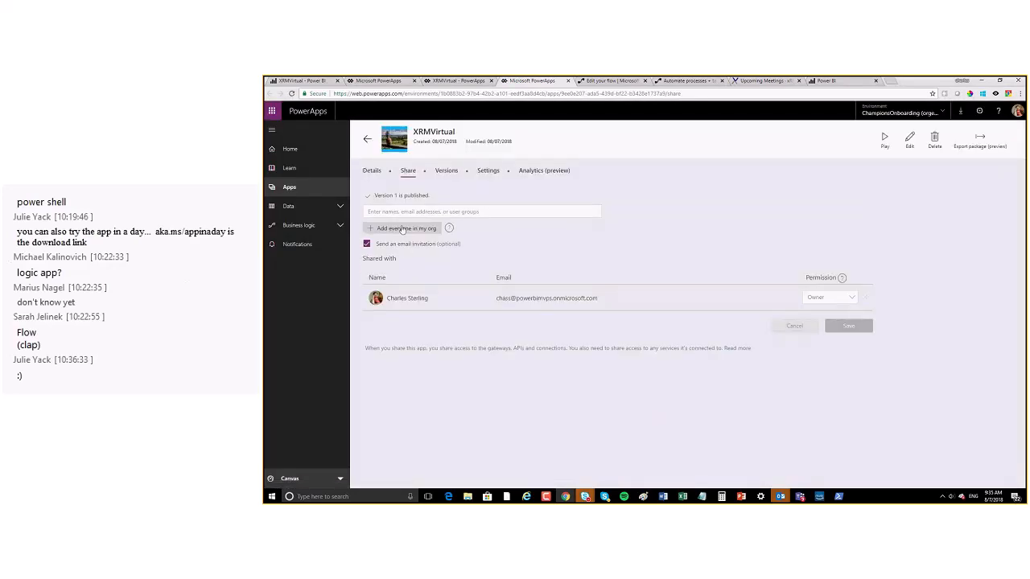
pyautogui.click(403, 230)
pyautogui.click(846, 336)
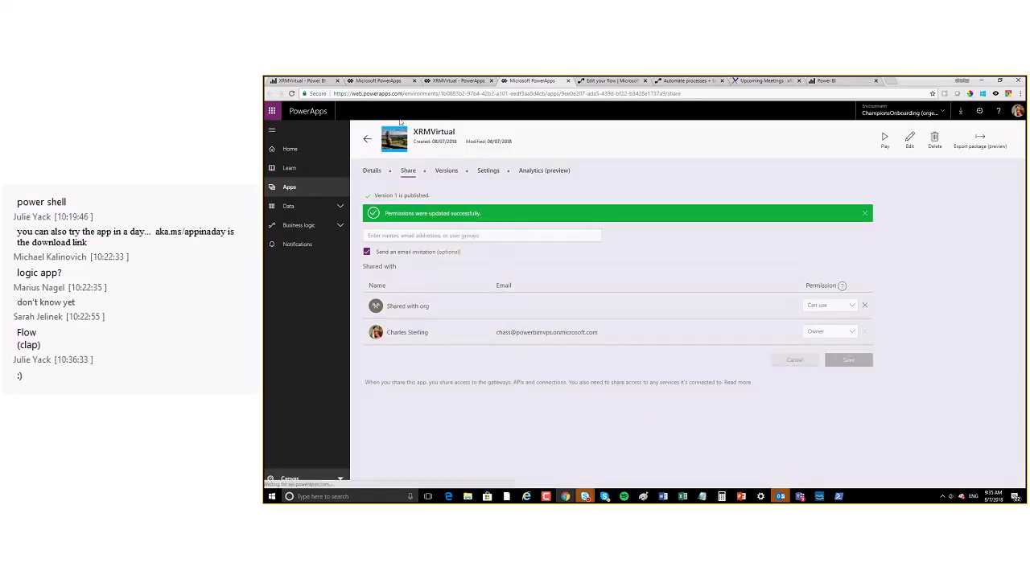
pyautogui.click(299, 82)
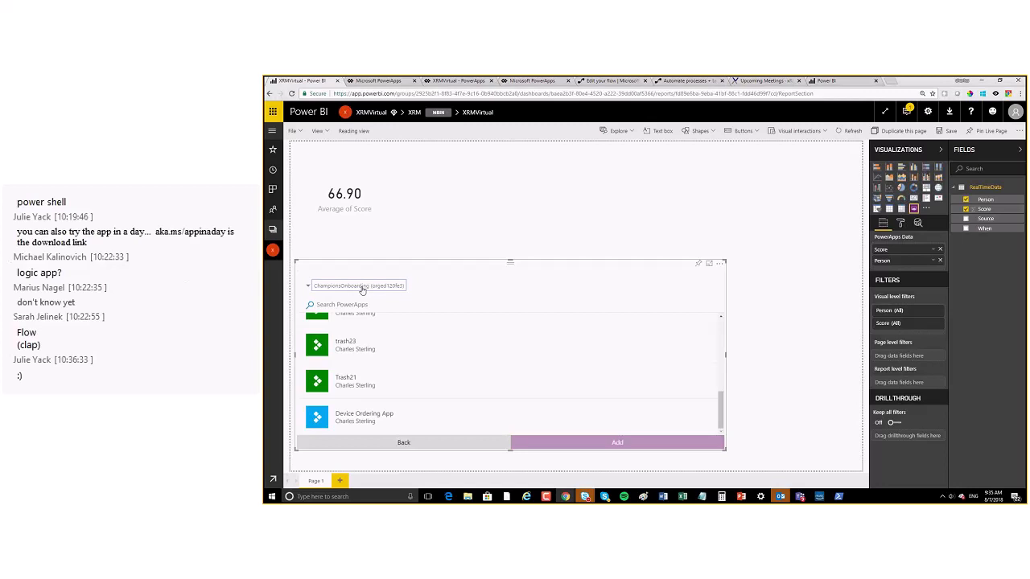
# Step: Load the XRMVirtual app from the ChampionsOnboarding environment into the PowerApps visual, skipping finalization
pyautogui.click(399, 443)
pyautogui.click(344, 285)
pyautogui.click(326, 296)
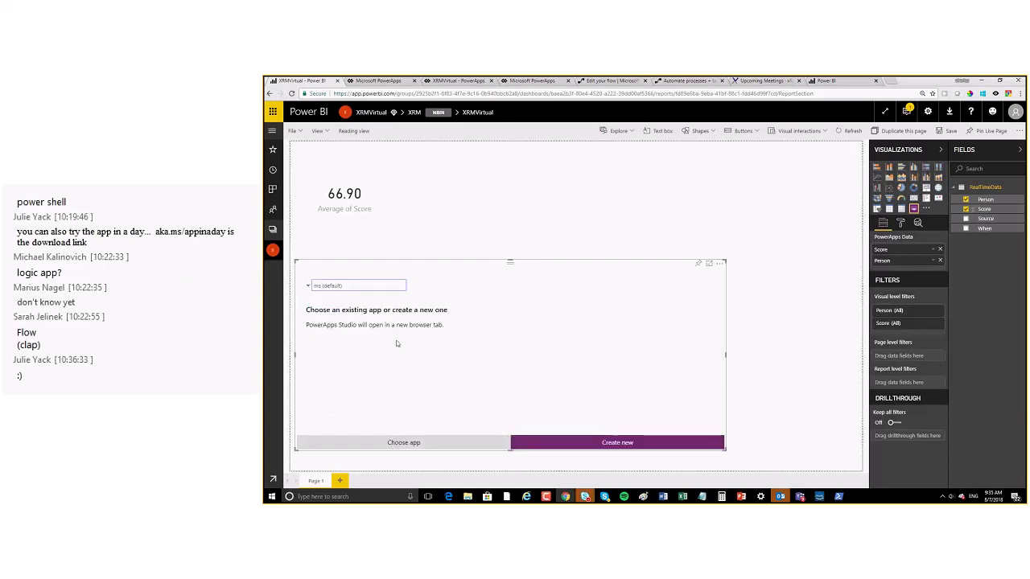
pyautogui.click(475, 444)
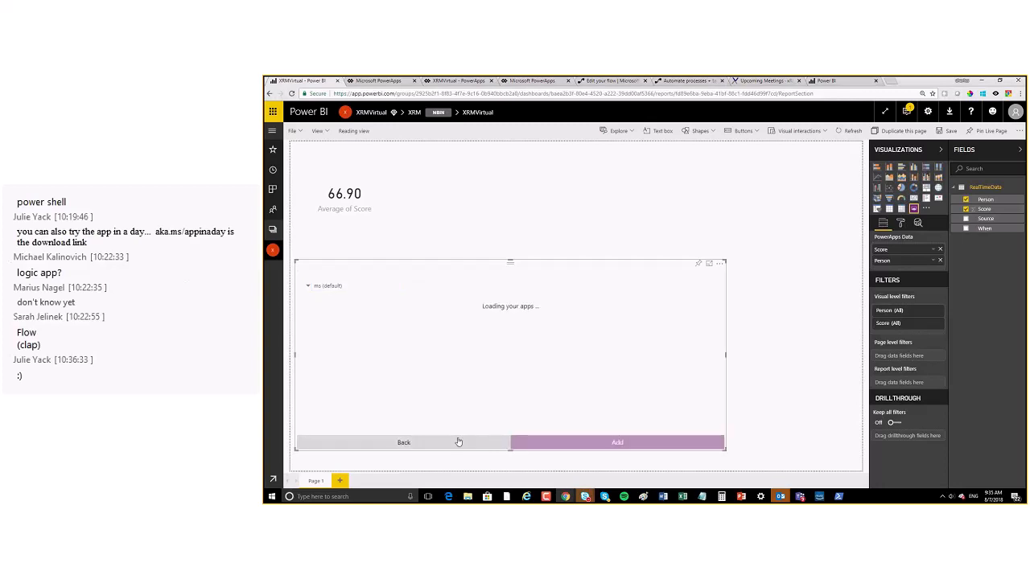
pyautogui.click(326, 286)
pyautogui.click(328, 302)
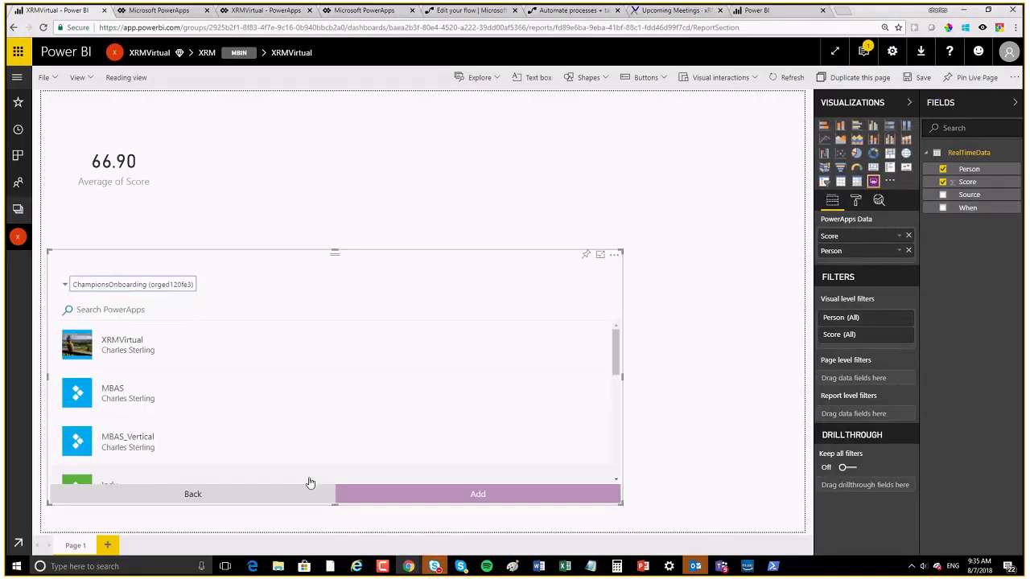
pyautogui.click(89, 350)
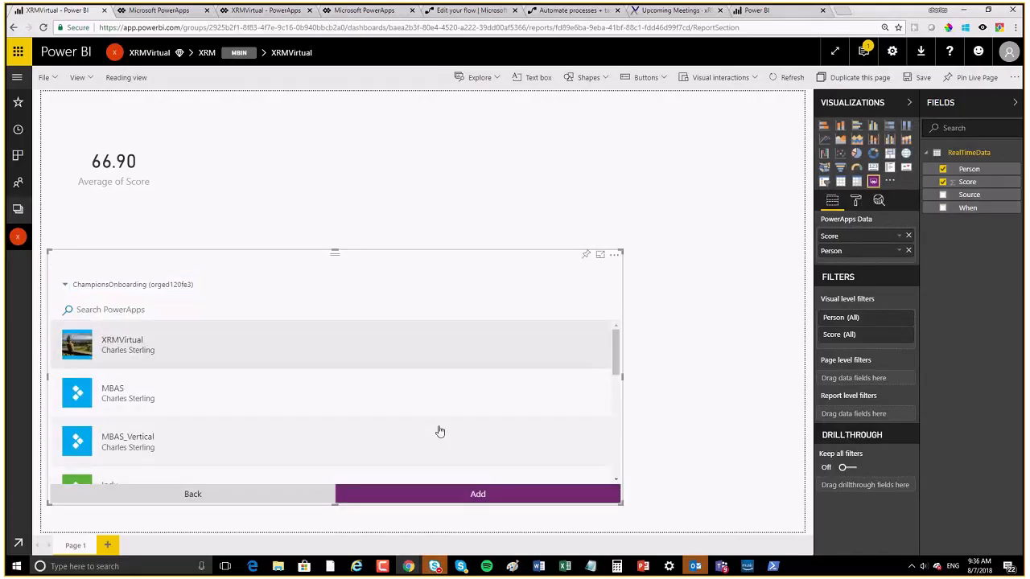
pyautogui.click(475, 494)
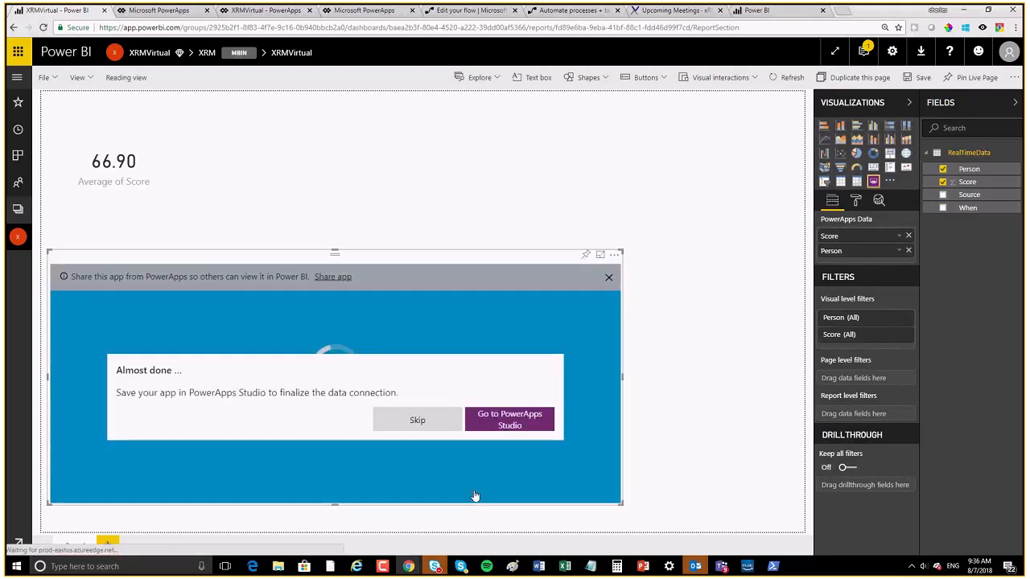
pyautogui.click(417, 419)
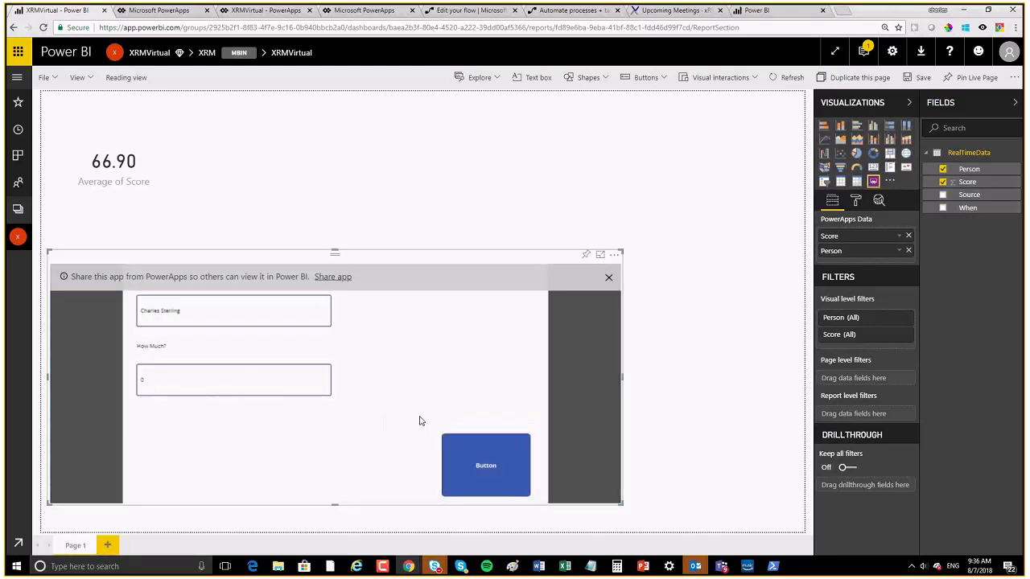
# Step: Pin the PowerApps visual to the XRM dashboard and go to that dashboard
pyautogui.click(608, 277)
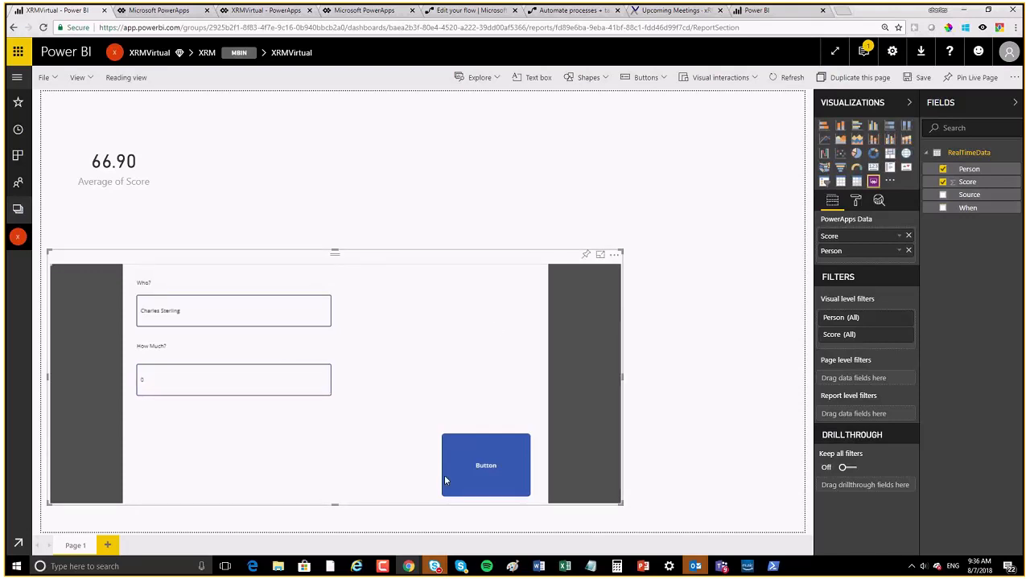
pyautogui.click(585, 255)
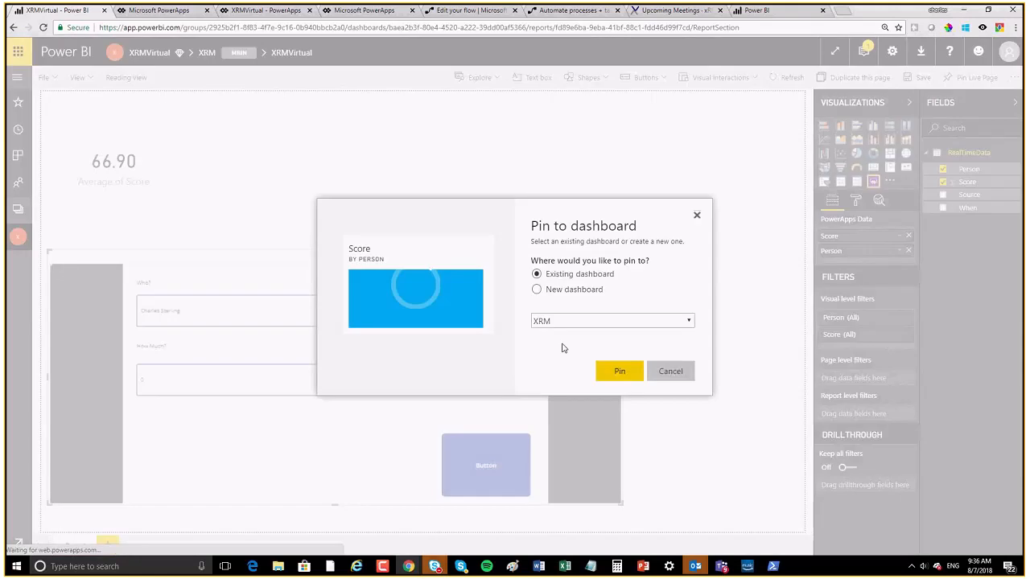
pyautogui.click(619, 371)
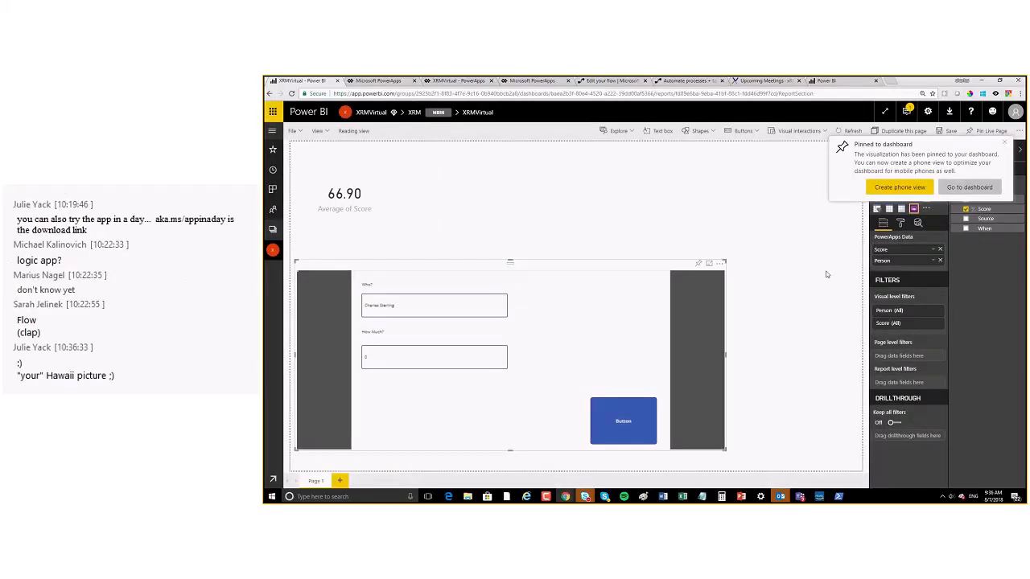
pyautogui.click(953, 188)
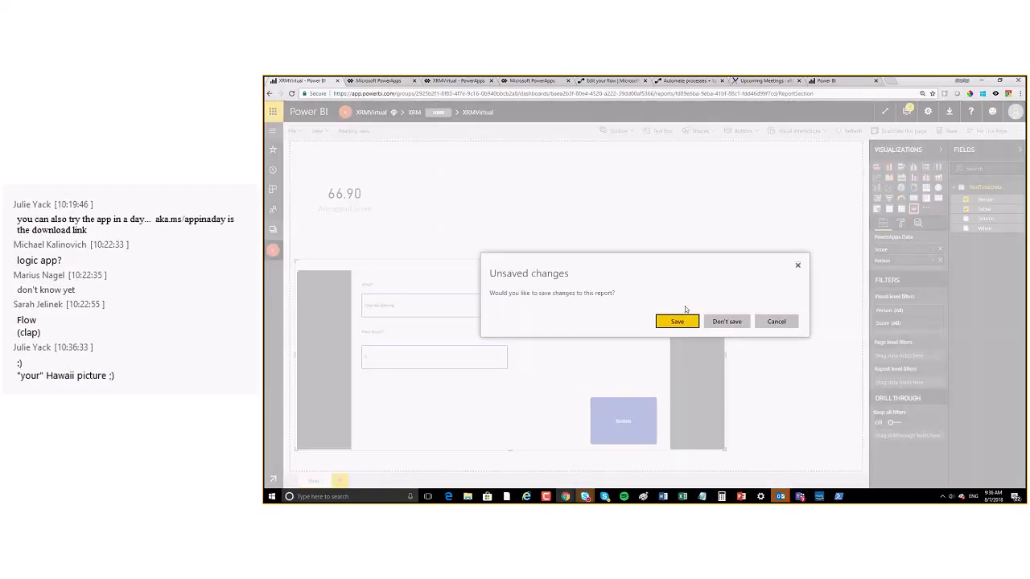
# Step: Save the report, resize the Score app tile and place it beside Average of Score, then submit an entry
pyautogui.click(671, 321)
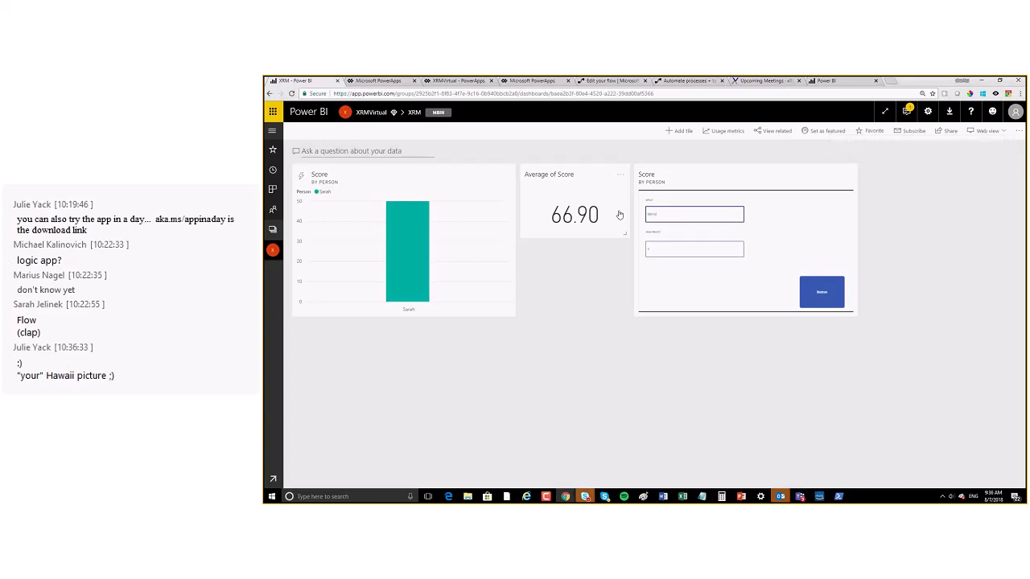
pyautogui.moveTo(851, 314); pyautogui.dragTo(992, 421)
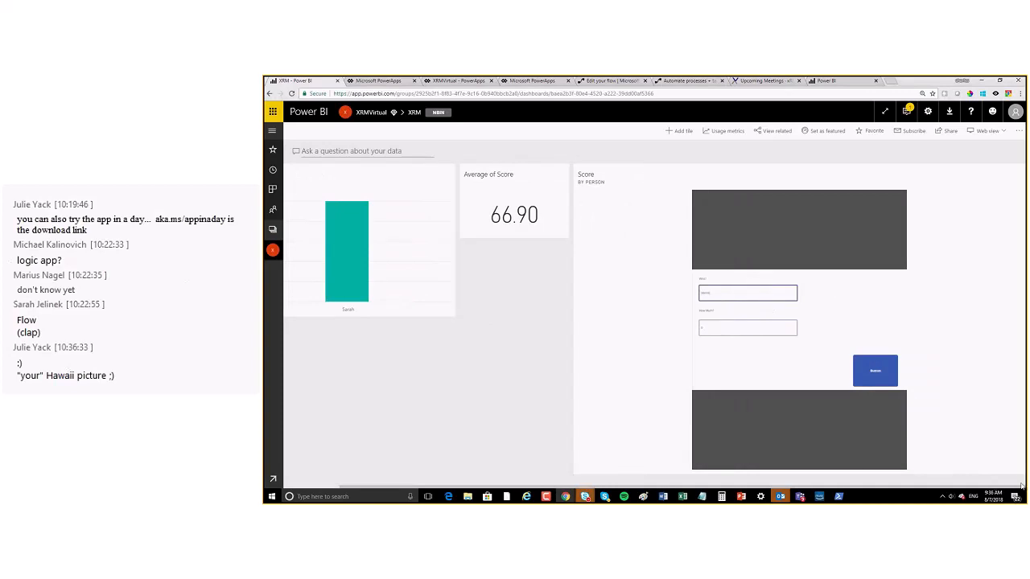
pyautogui.moveTo(797, 176); pyautogui.dragTo(623, 281)
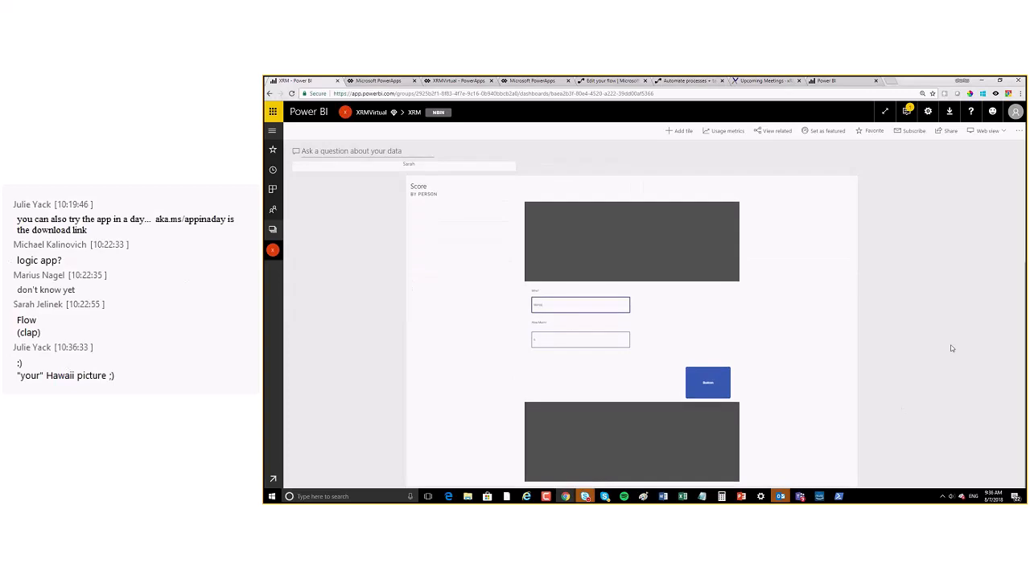
pyautogui.moveTo(843, 489); pyautogui.dragTo(636, 467)
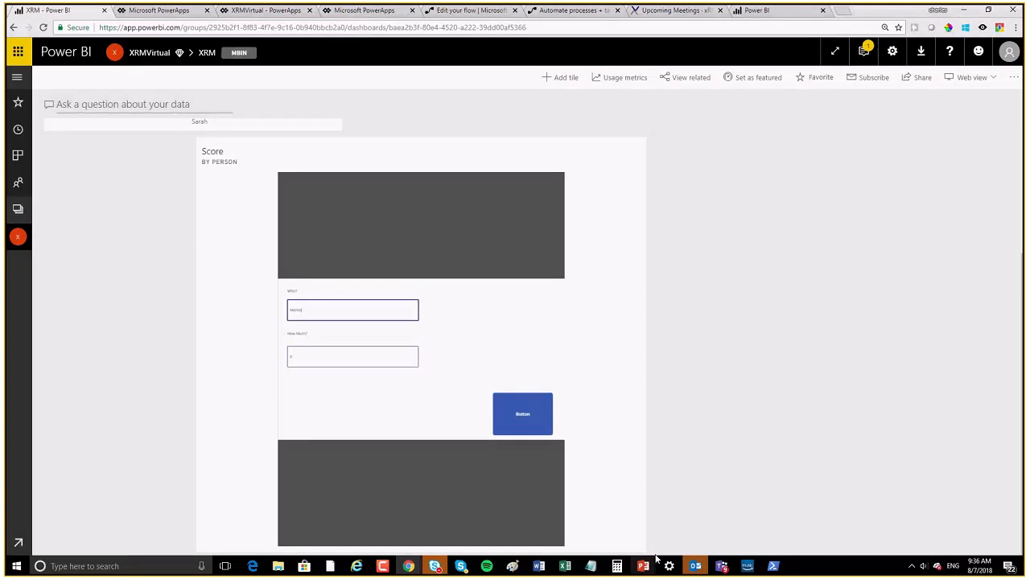
pyautogui.moveTo(656, 557); pyautogui.dragTo(473, 524)
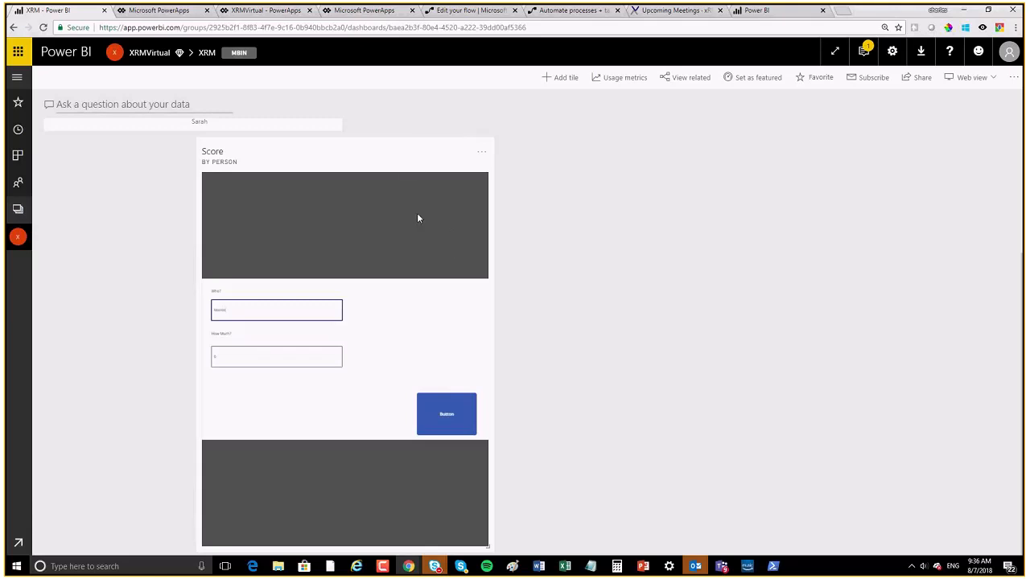
pyautogui.moveTo(363, 306); pyautogui.dragTo(678, 152)
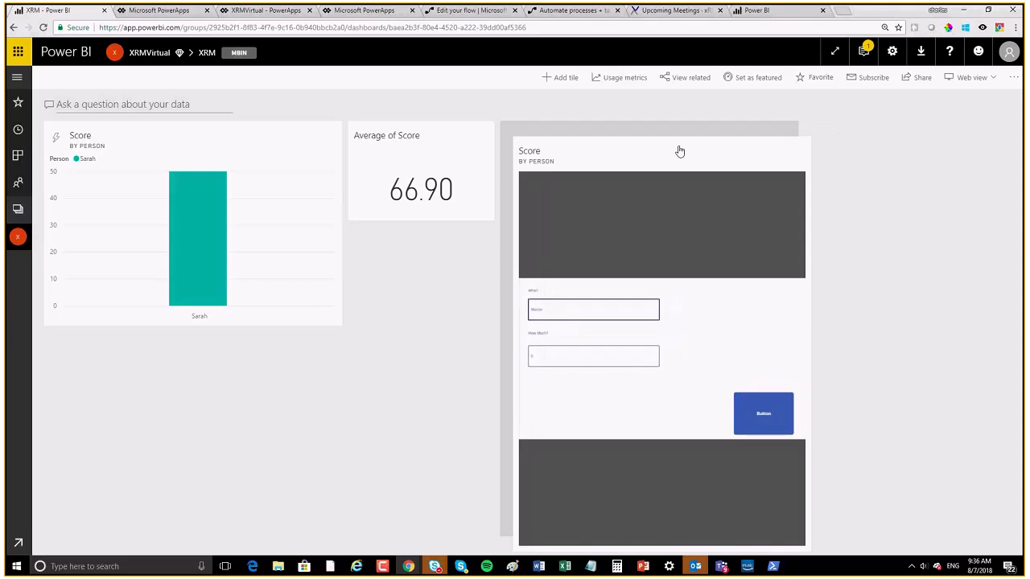
pyautogui.click(745, 401)
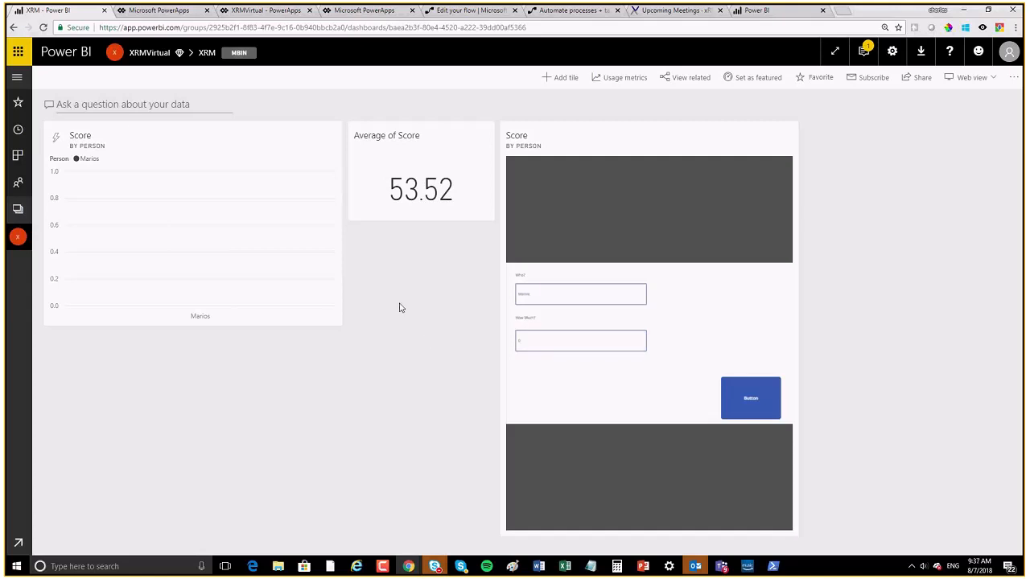
# Step: Make the Score tile a clustered bar chart with Person on the axis and Score as value
pyautogui.click(326, 137)
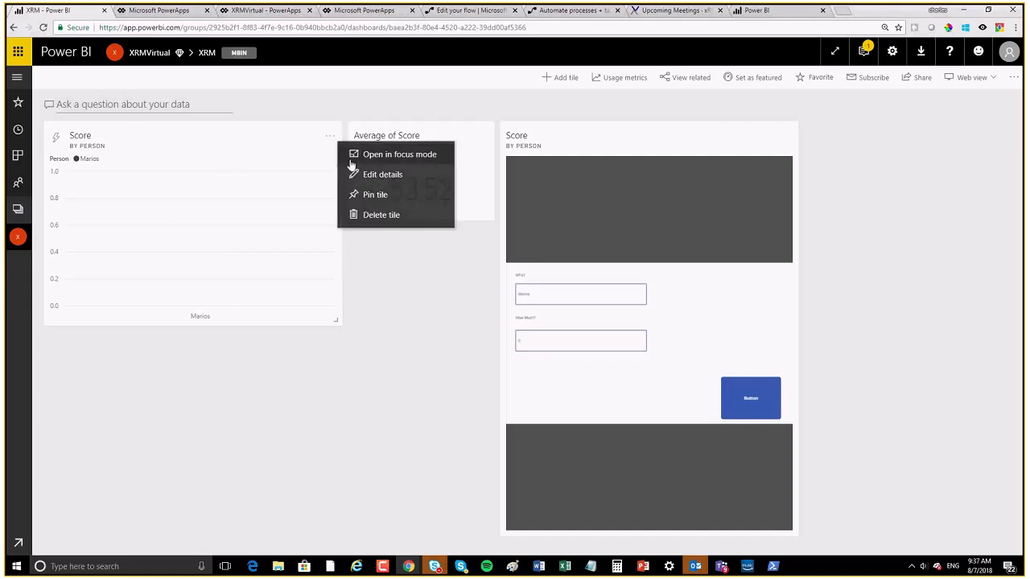
pyautogui.click(374, 174)
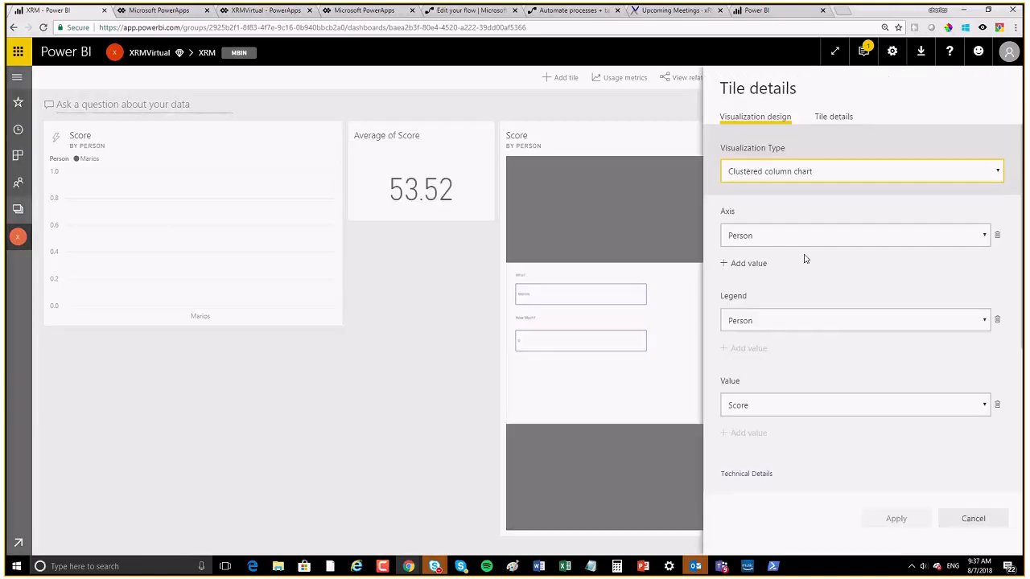
pyautogui.click(816, 176)
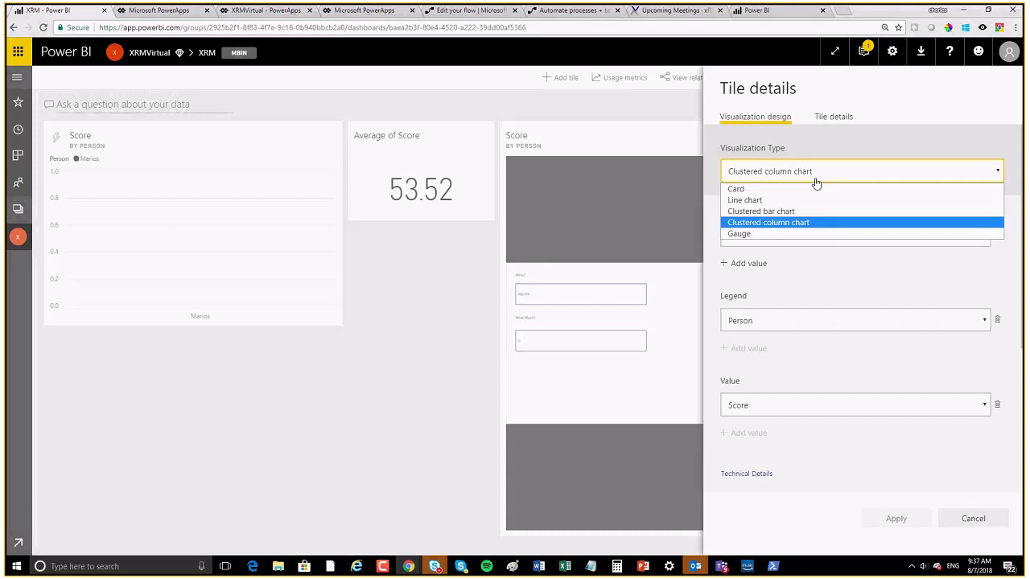
pyautogui.click(760, 211)
pyautogui.click(748, 233)
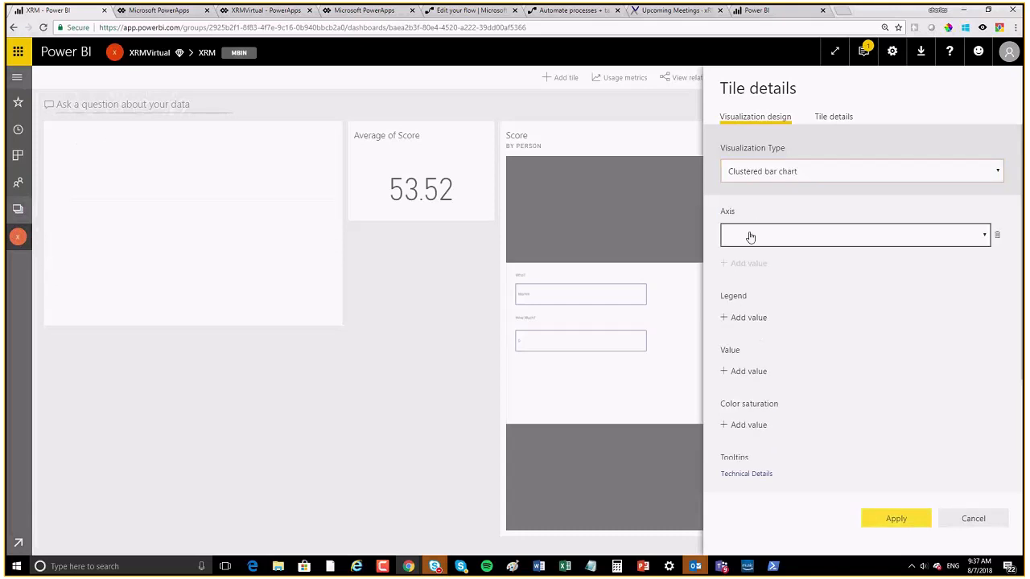
pyautogui.click(750, 236)
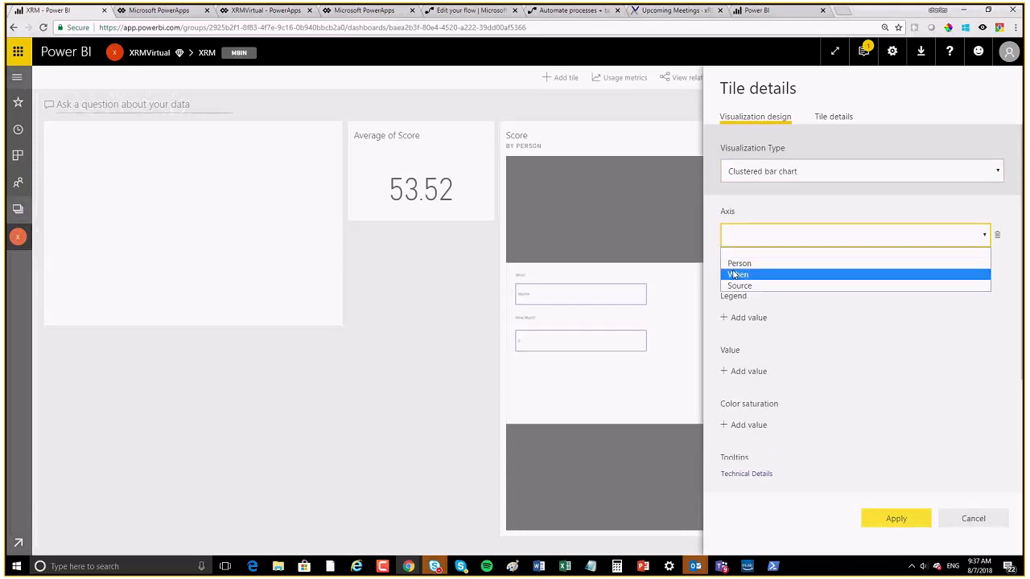
pyautogui.click(739, 263)
pyautogui.click(738, 372)
pyautogui.click(738, 374)
pyautogui.click(748, 396)
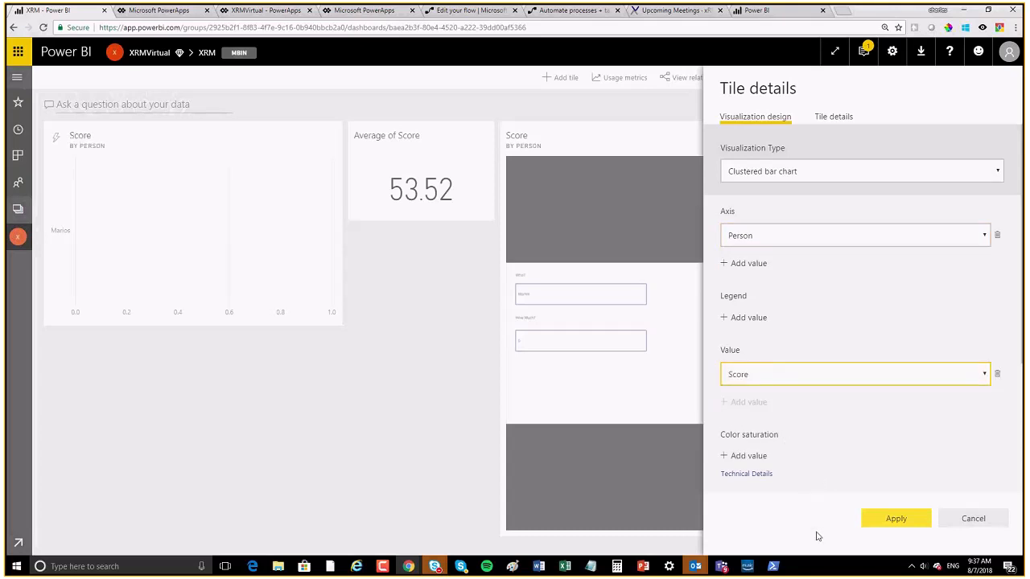
pyautogui.click(897, 518)
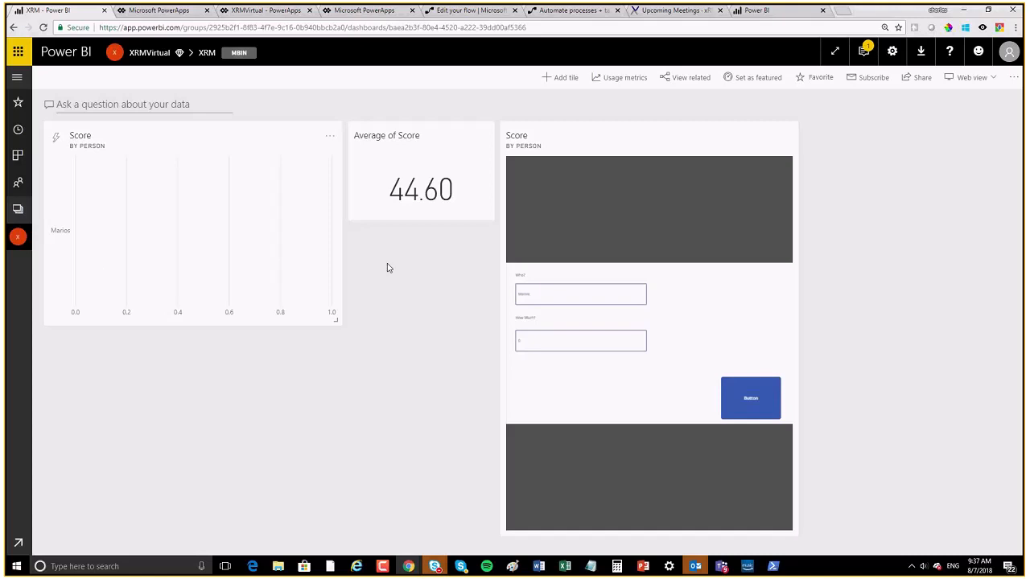
# Step: Switch the tile to a clustered column chart (Person axis, Score value) and submit an app entry
pyautogui.click(329, 138)
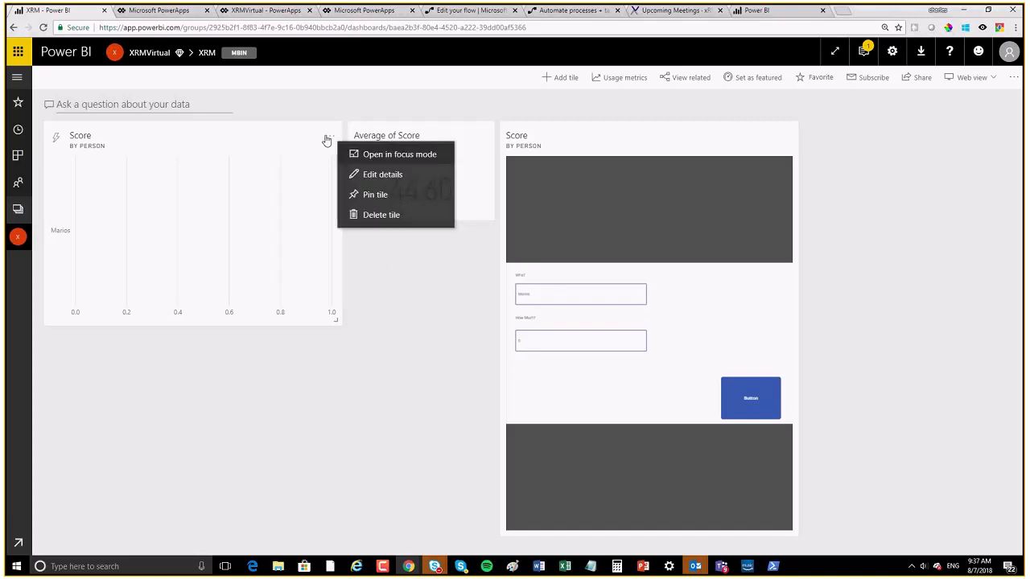
pyautogui.click(381, 175)
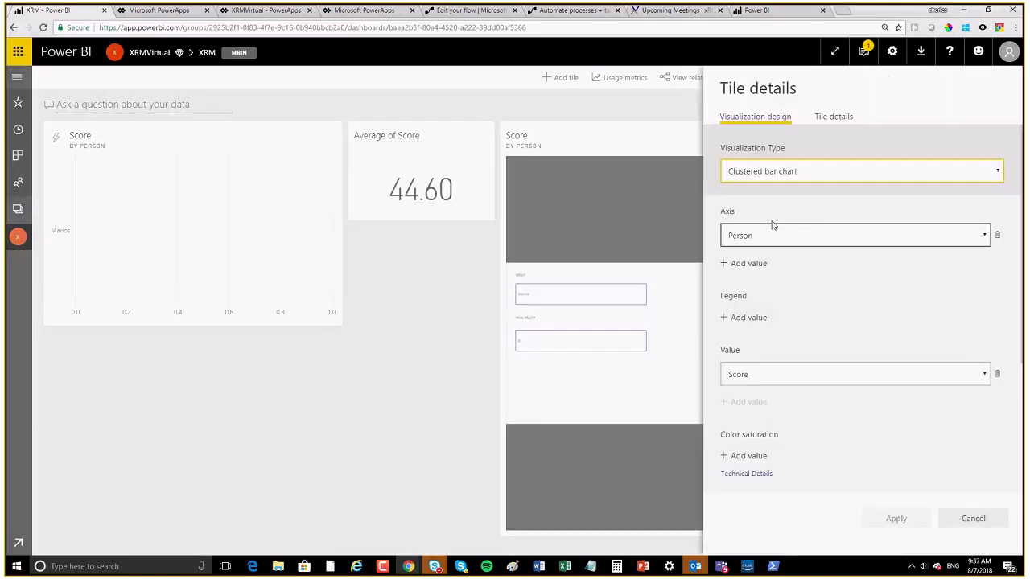
pyautogui.click(793, 173)
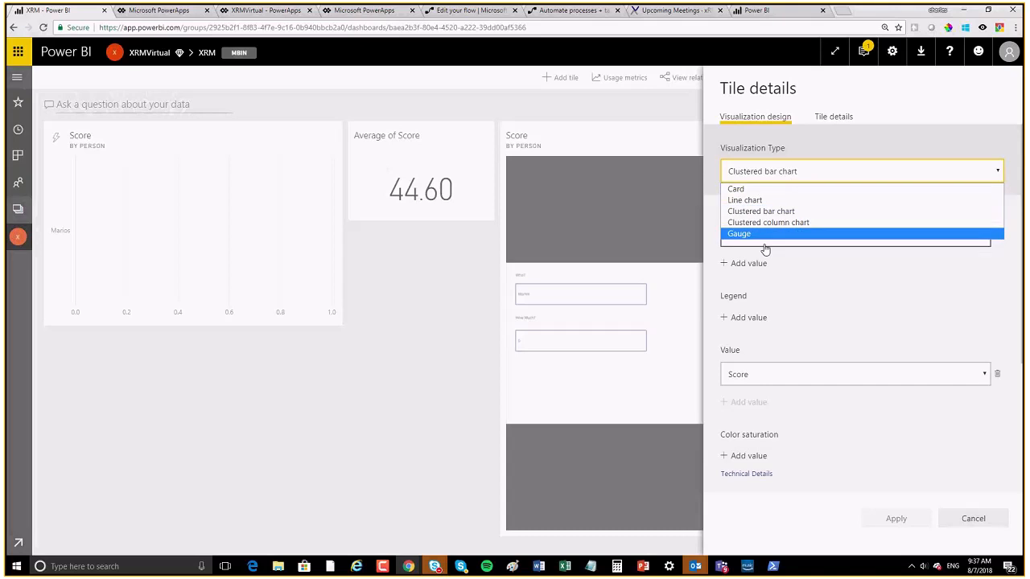
pyautogui.click(743, 222)
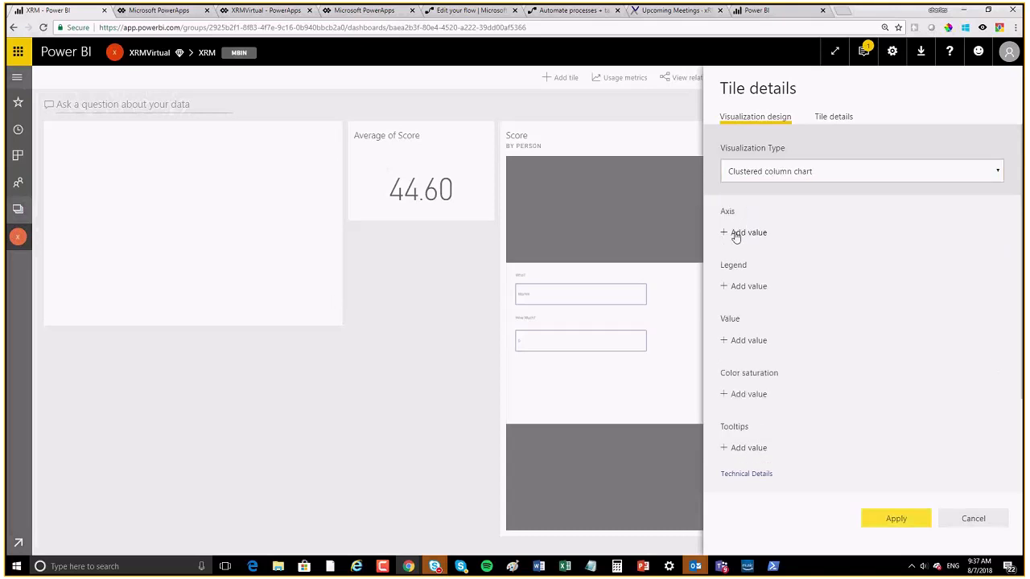
pyautogui.click(735, 235)
pyautogui.click(740, 261)
pyautogui.click(735, 370)
pyautogui.click(744, 402)
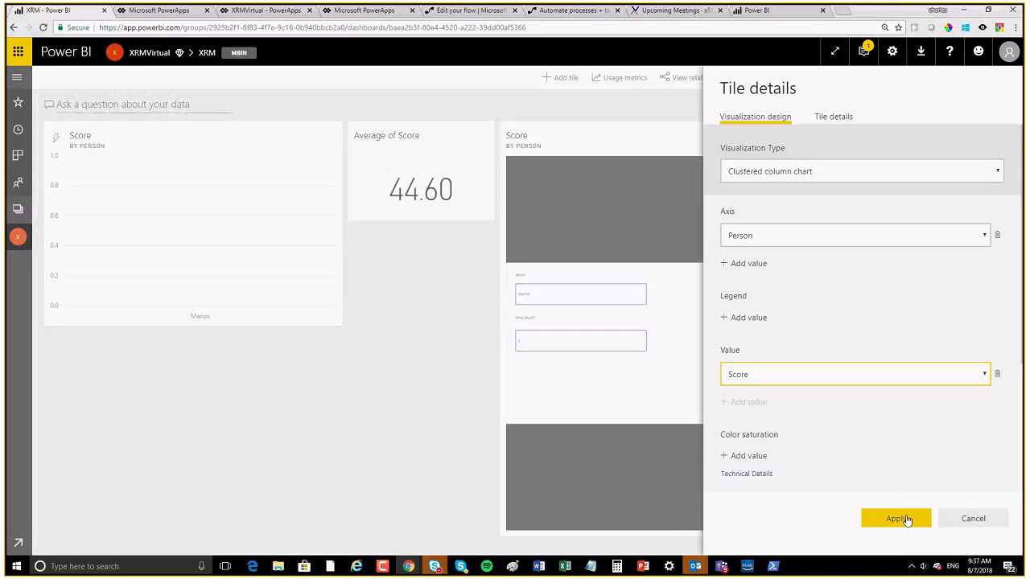
pyautogui.click(904, 519)
pyautogui.click(759, 402)
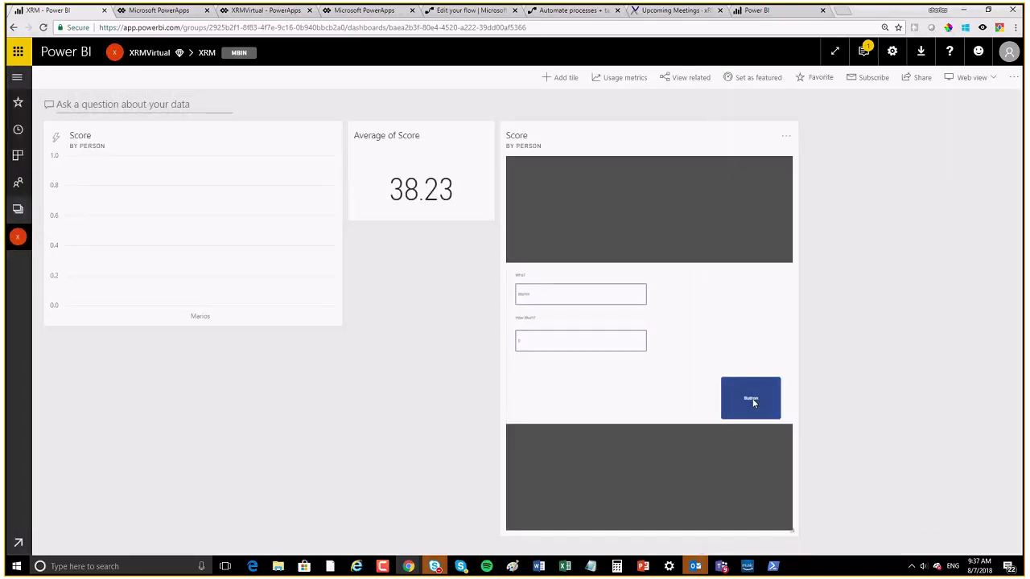
# Step: Submit the app form, replace the What field with a new person's name, and submit again
pyautogui.click(556, 297)
pyautogui.moveTo(542, 292); pyautogui.dragTo(456, 293)
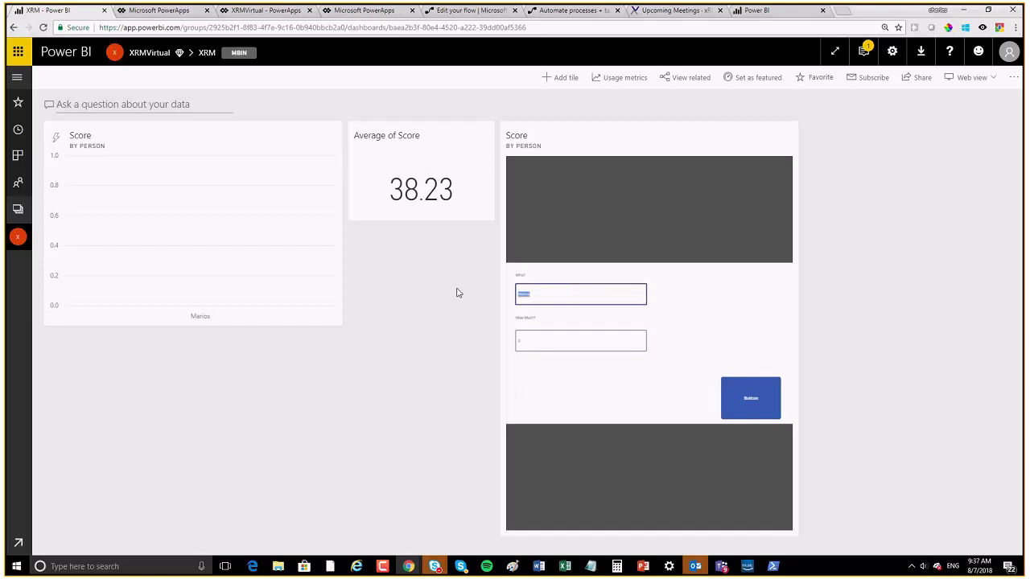
pyautogui.write('Chad')
pyautogui.click(754, 404)
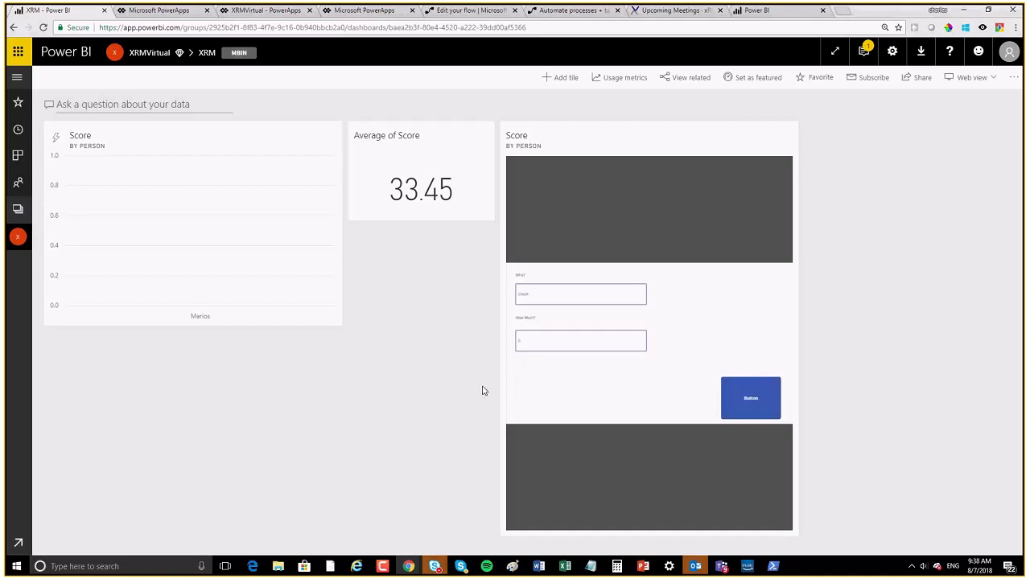
# Step: Open the ScoreBoard dashboard from Favorites, glance at the Points report, and return to ScoreBoard
pyautogui.click(19, 102)
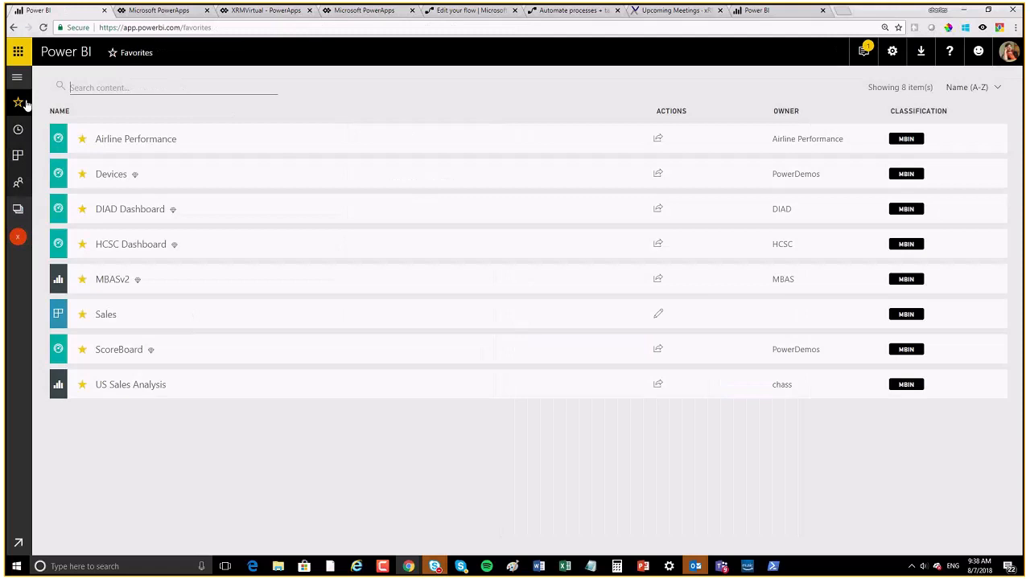
pyautogui.click(119, 349)
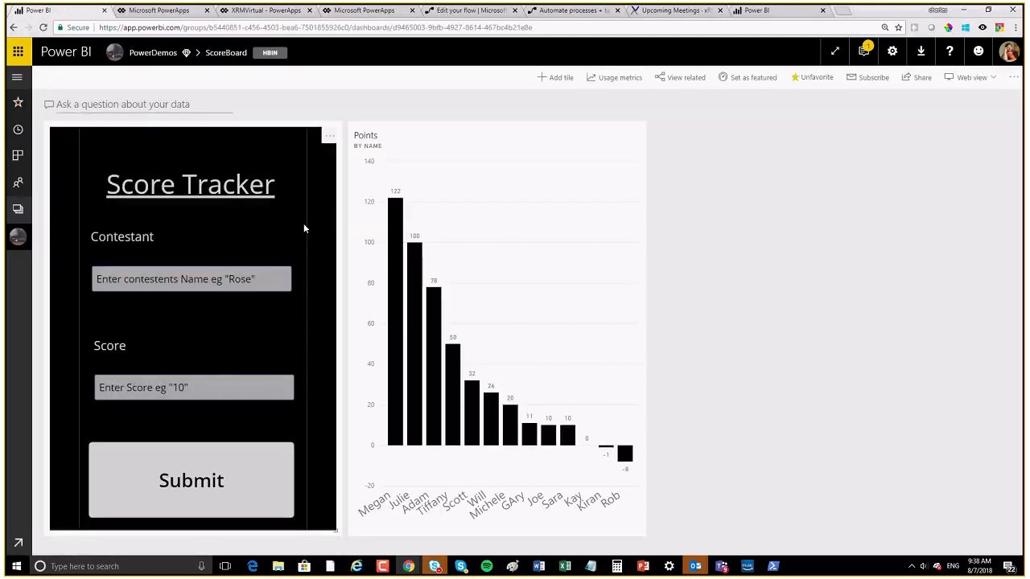
pyautogui.click(533, 137)
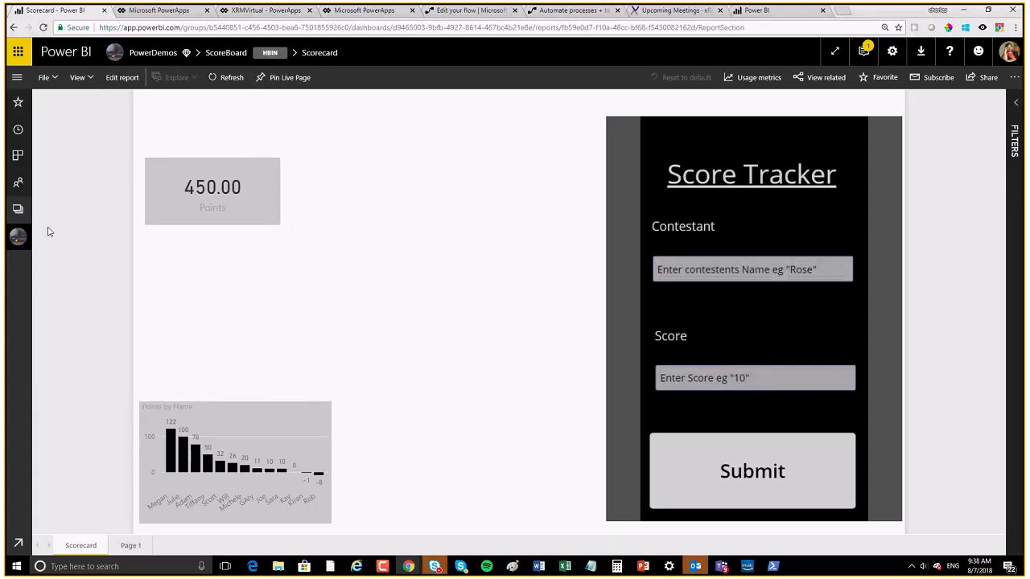
pyautogui.click(18, 237)
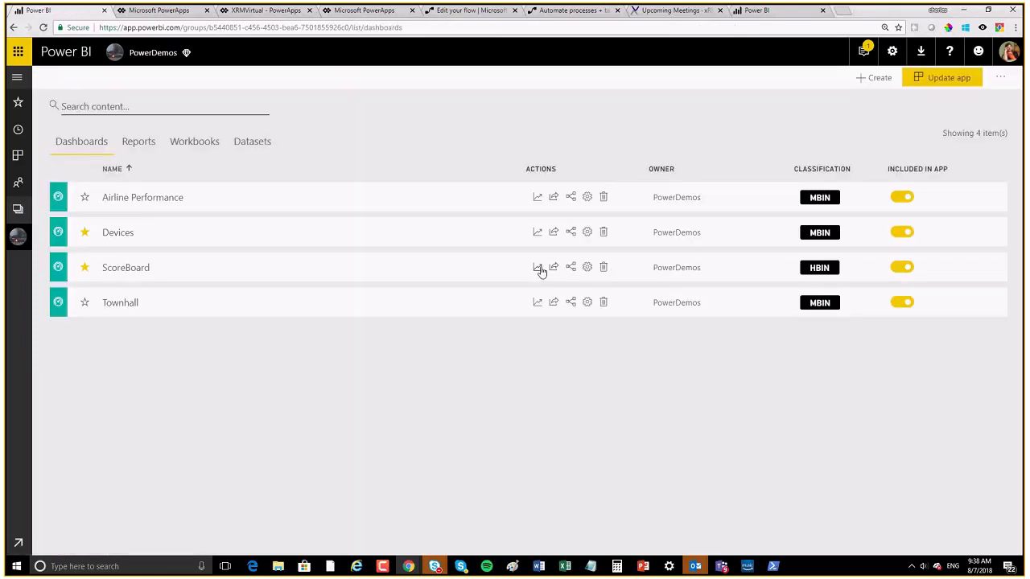
pyautogui.click(142, 270)
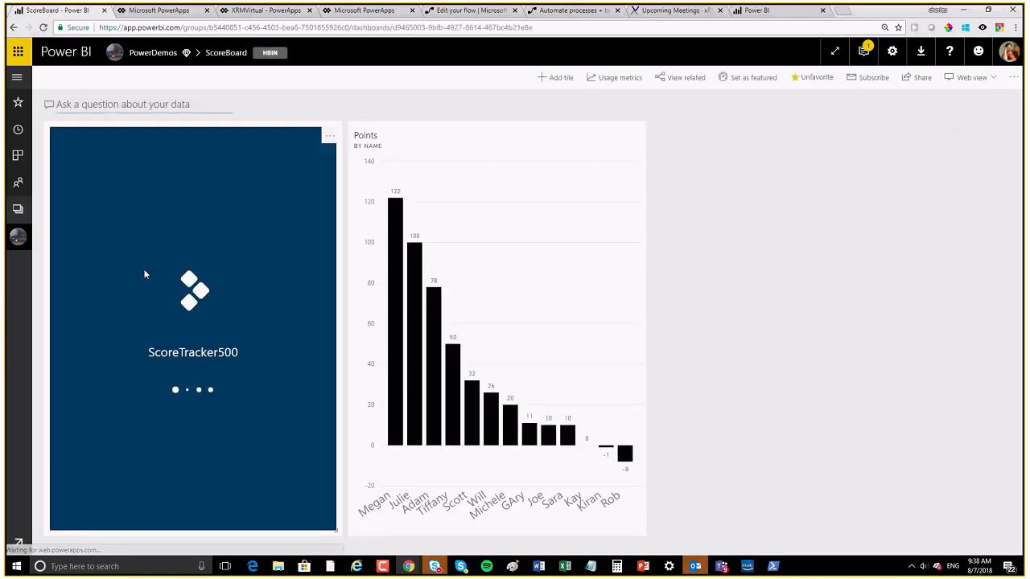
# Step: Check the Points tile's details, then go to its Scorecard report from the tile menu
pyautogui.click(635, 138)
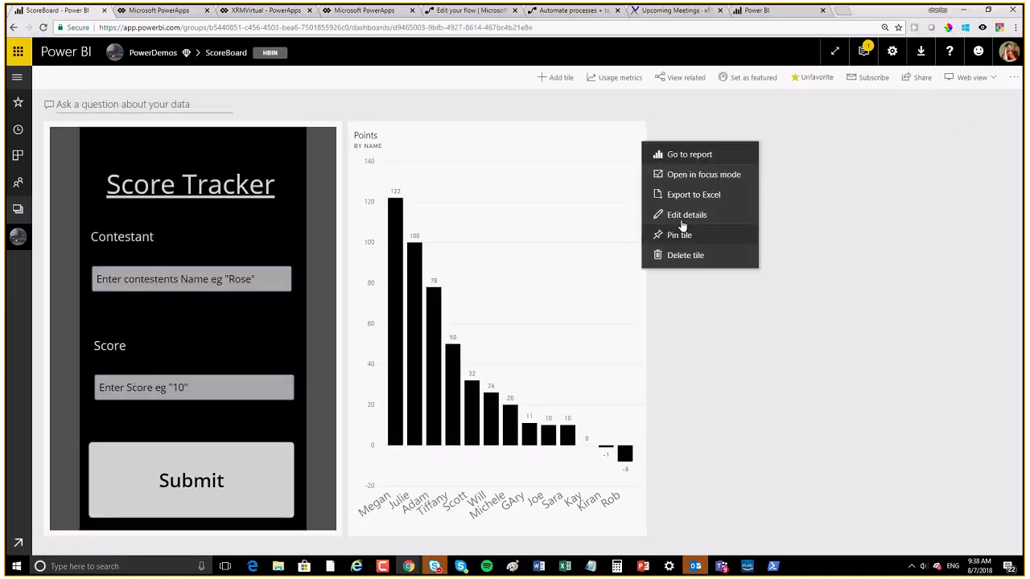
pyautogui.click(682, 215)
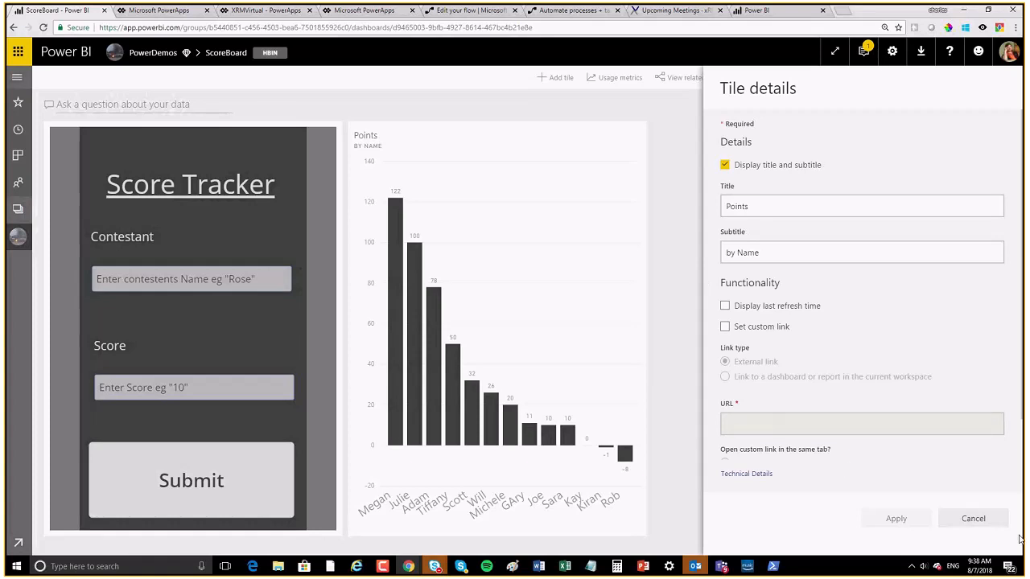
pyautogui.click(973, 518)
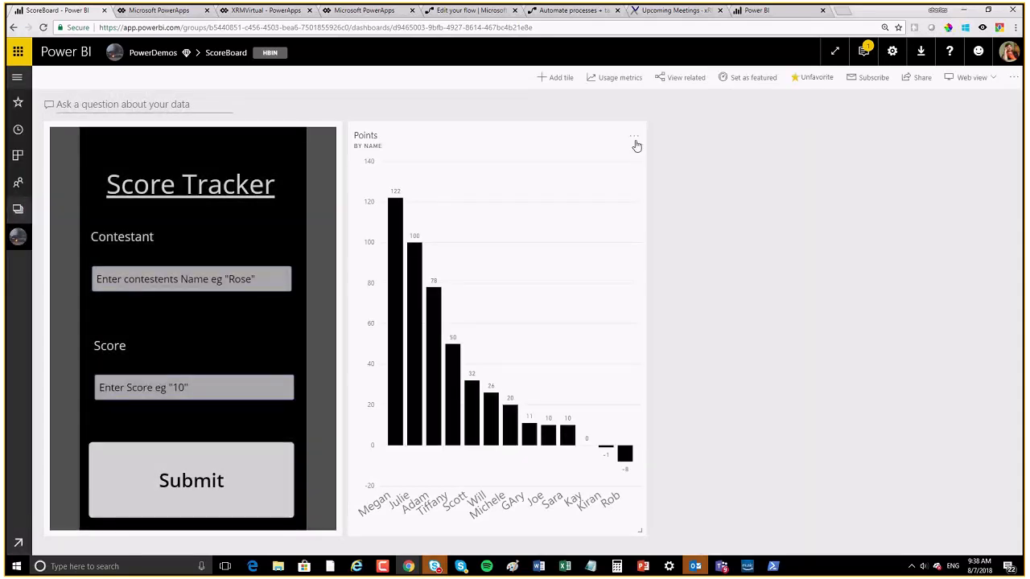
pyautogui.click(636, 146)
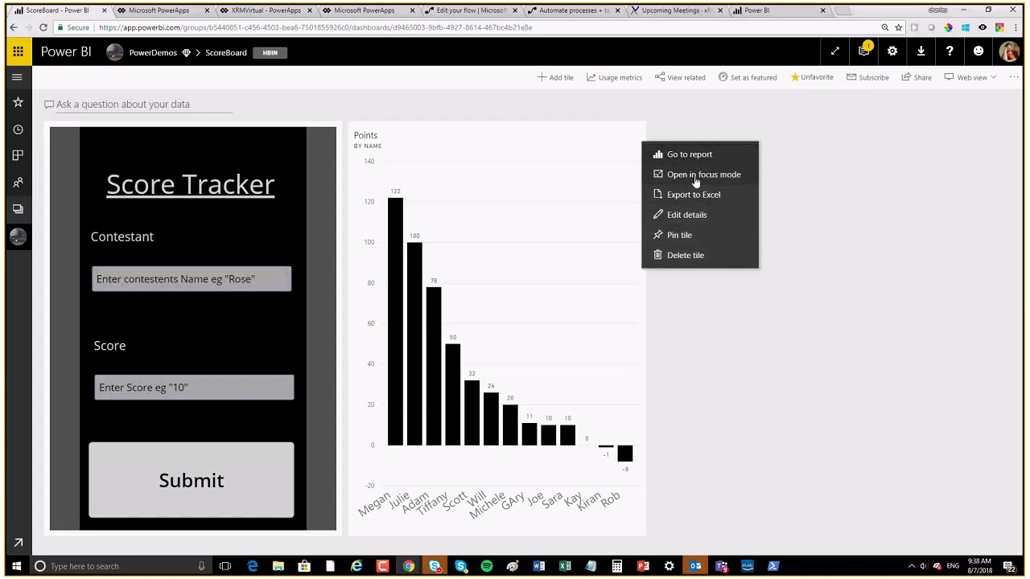
pyautogui.click(485, 149)
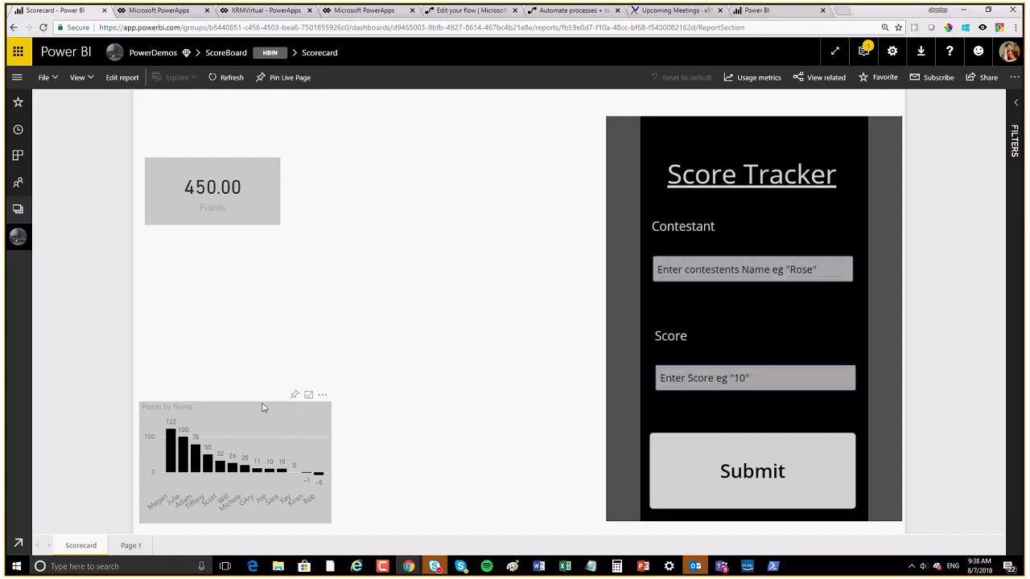
# Step: Open the XRMVirtual report from the XRMVirtual workspace's Reports list and switch to Edit report
pyautogui.click(18, 210)
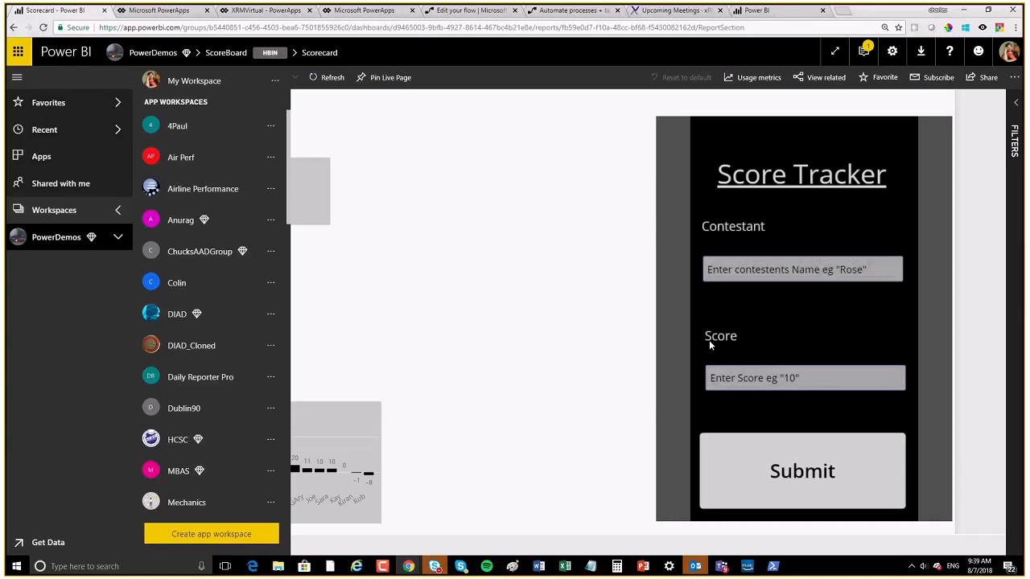
pyautogui.click(76, 218)
pyautogui.click(76, 218)
pyautogui.scroll(-5, 239, 472)
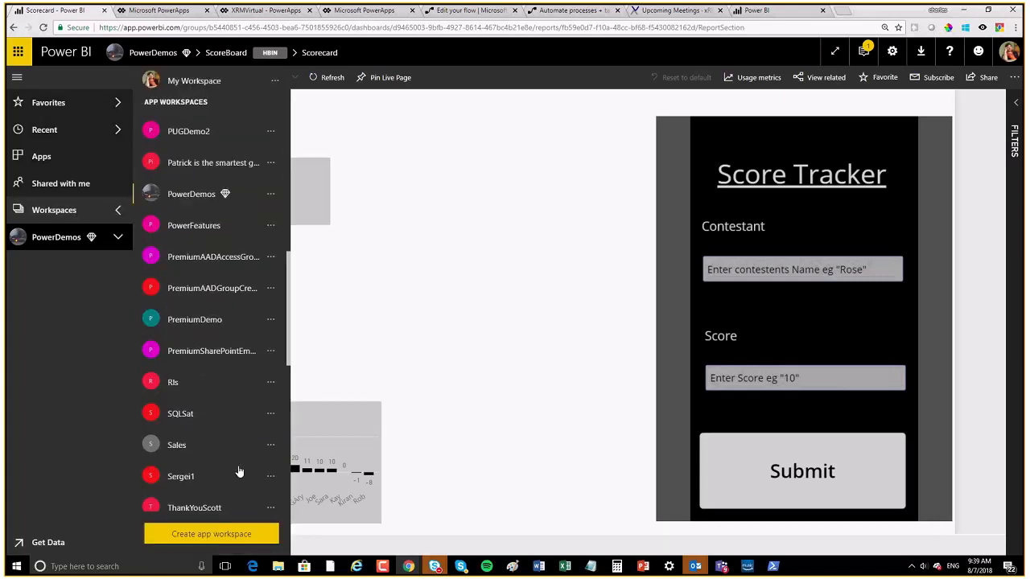
pyautogui.scroll(-3, 239, 471)
pyautogui.click(193, 302)
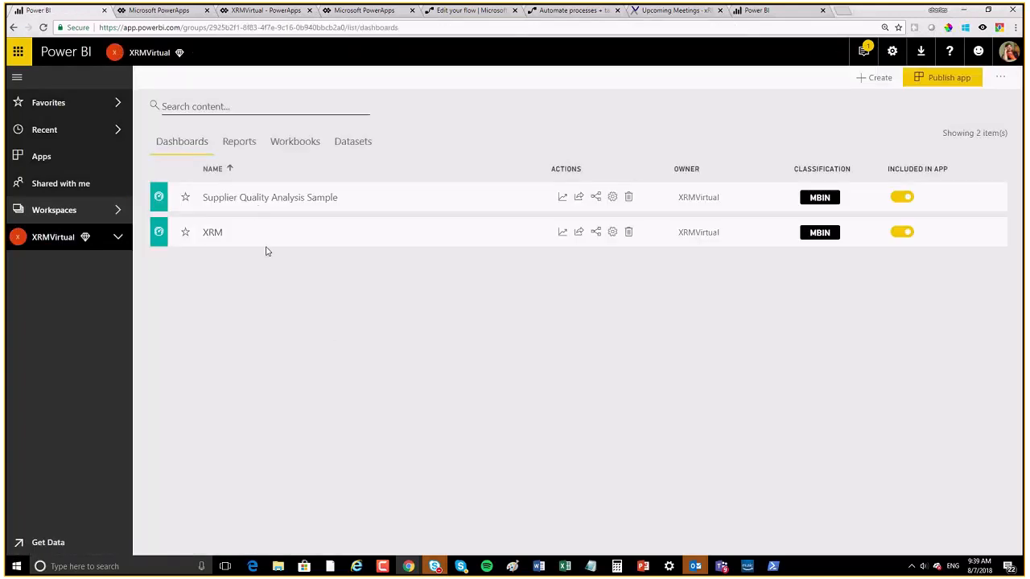
pyautogui.click(239, 142)
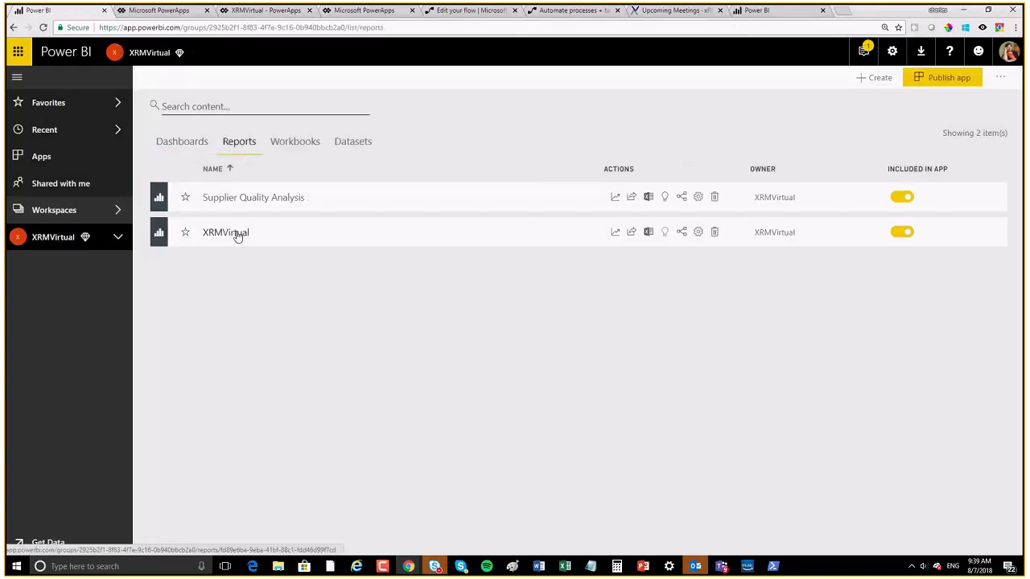
pyautogui.click(237, 234)
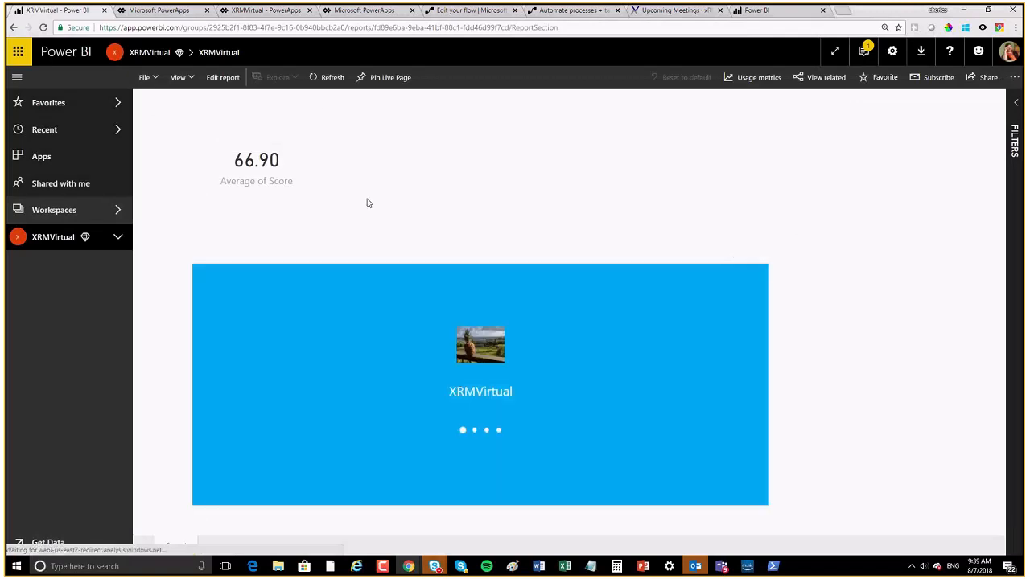
pyautogui.click(223, 78)
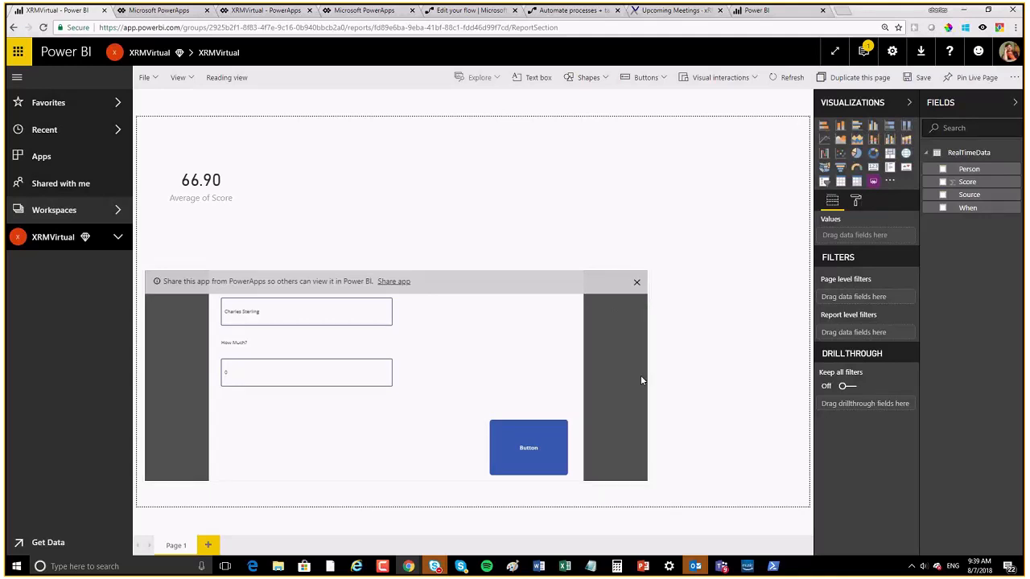
# Step: Resize the embedded PowerApps visual on the report page
pyautogui.click(636, 282)
pyautogui.click(636, 290)
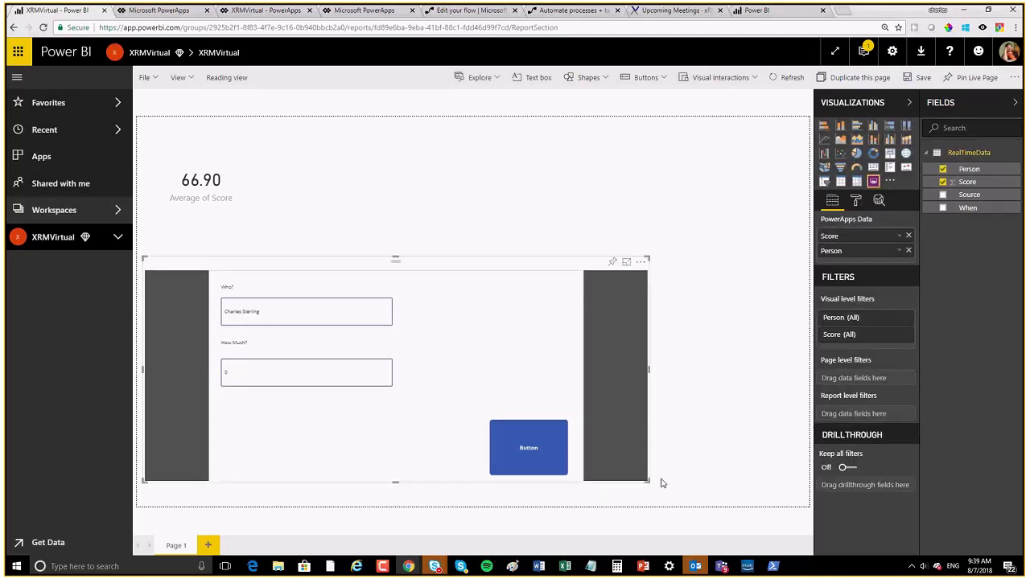
pyautogui.moveTo(651, 483); pyautogui.dragTo(408, 515)
pyautogui.click(461, 460)
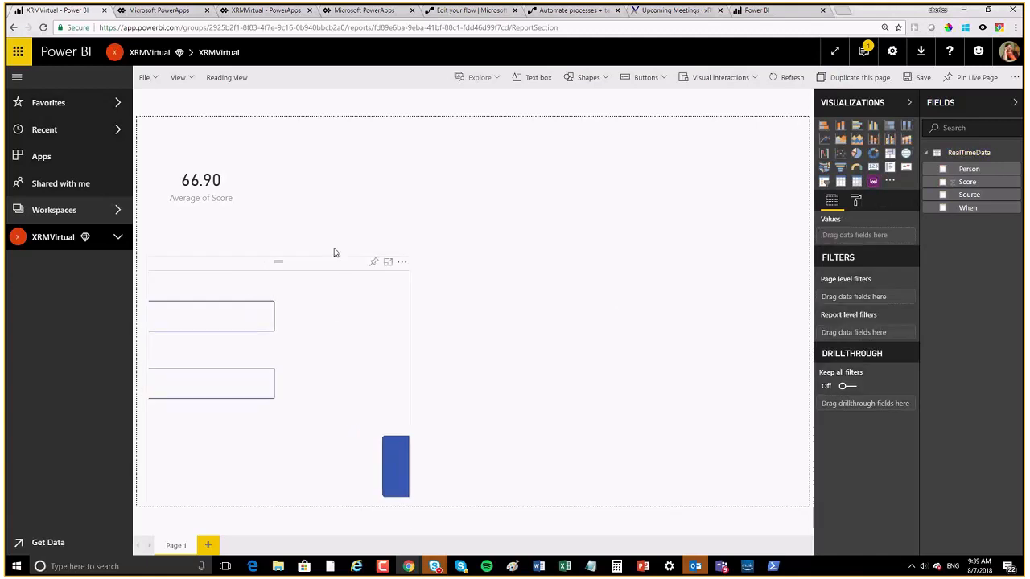
pyautogui.click(319, 462)
pyautogui.moveTo(553, 459); pyautogui.dragTo(796, 537)
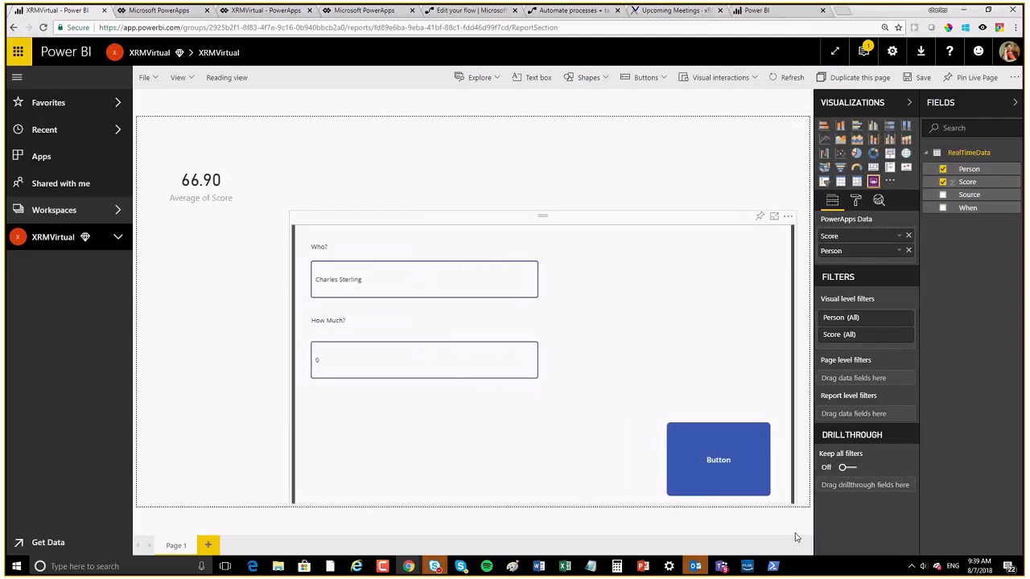
pyautogui.click(795, 535)
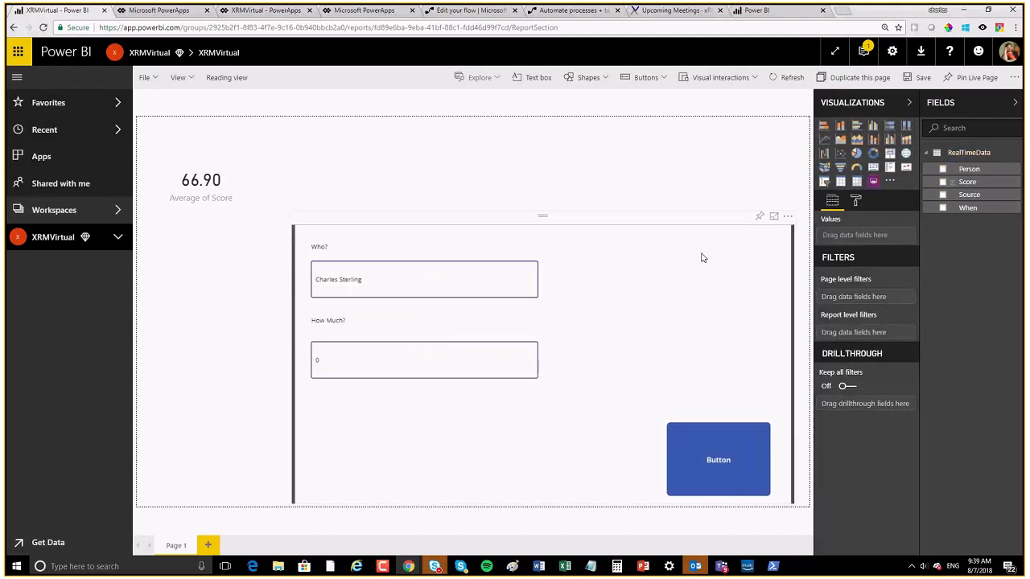
# Step: Drag the PowerApps visual to the page's left edge, restoring it after an accidental column-chart switch
pyautogui.moveTo(713, 224); pyautogui.dragTo(538, 345)
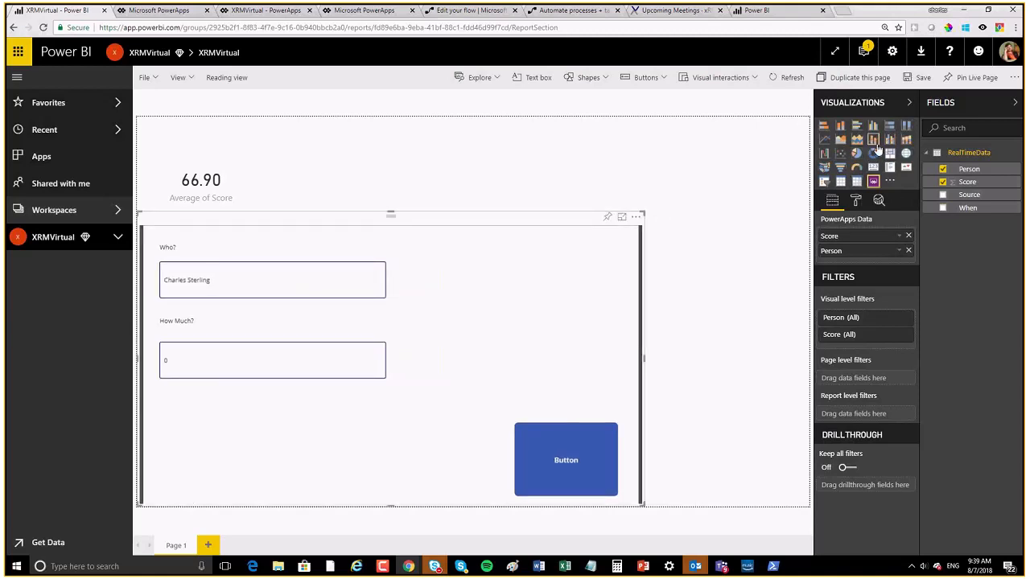
pyautogui.click(840, 127)
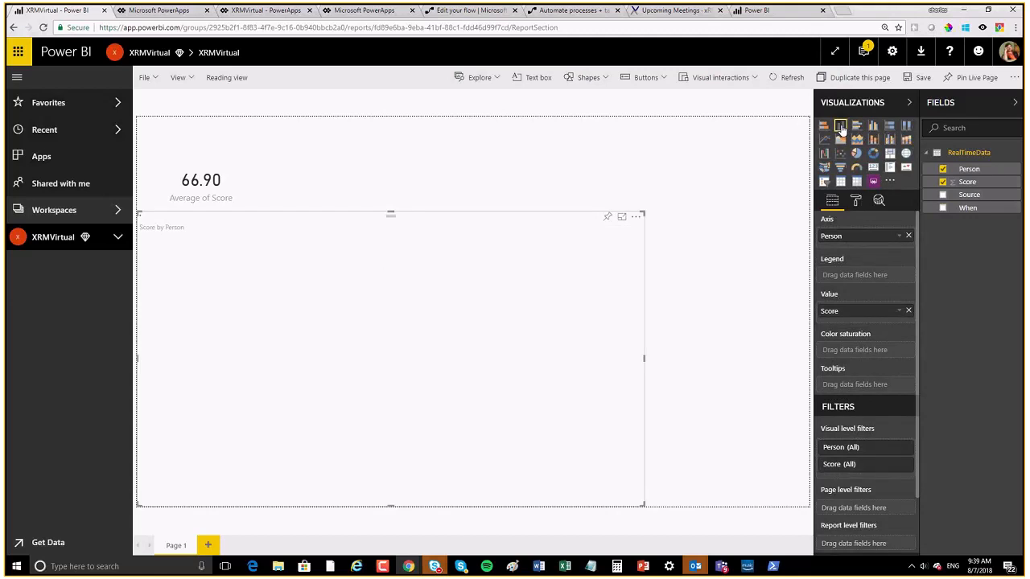
pyautogui.click(873, 181)
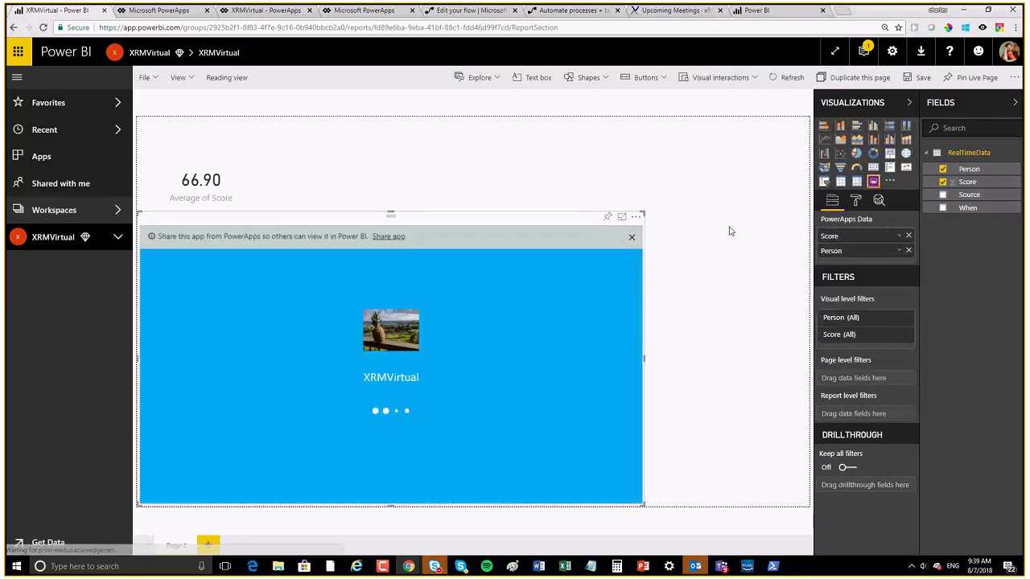
pyautogui.click(791, 156)
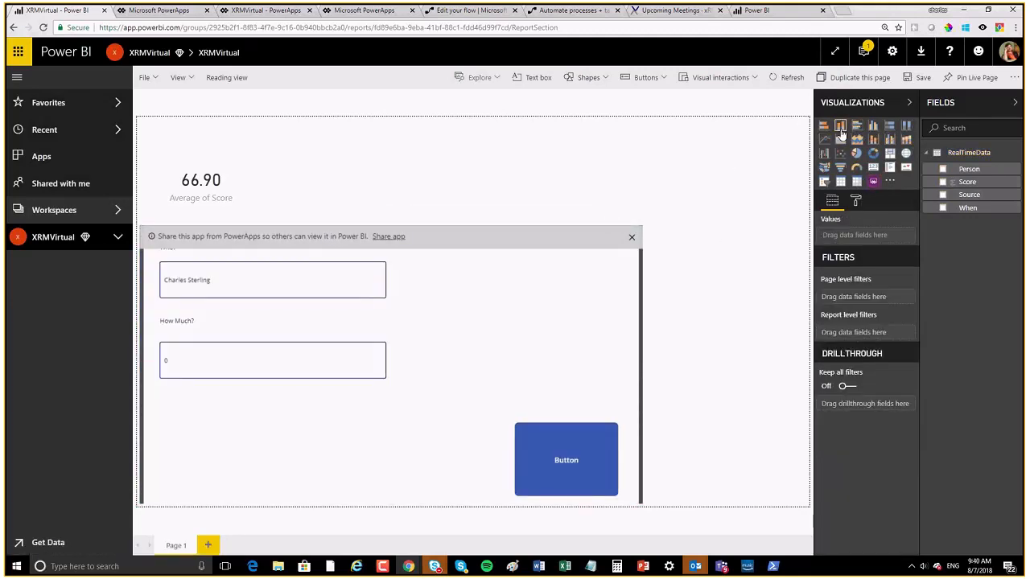
# Step: Build a column chart with Person on the axis and Score as value, then pin it
pyautogui.click(840, 129)
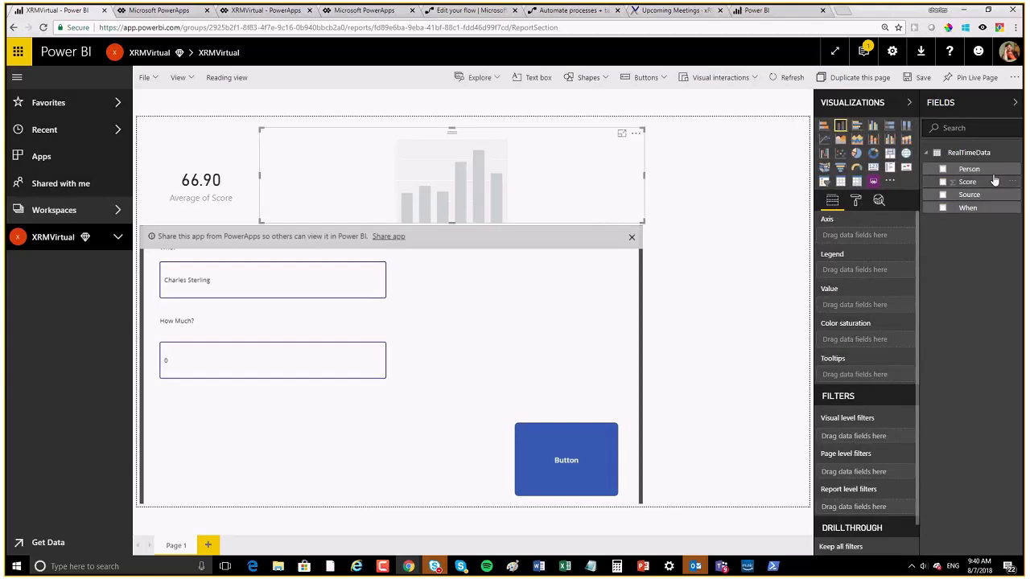
pyautogui.moveTo(991, 176); pyautogui.dragTo(852, 235)
pyautogui.moveTo(966, 182); pyautogui.dragTo(855, 312)
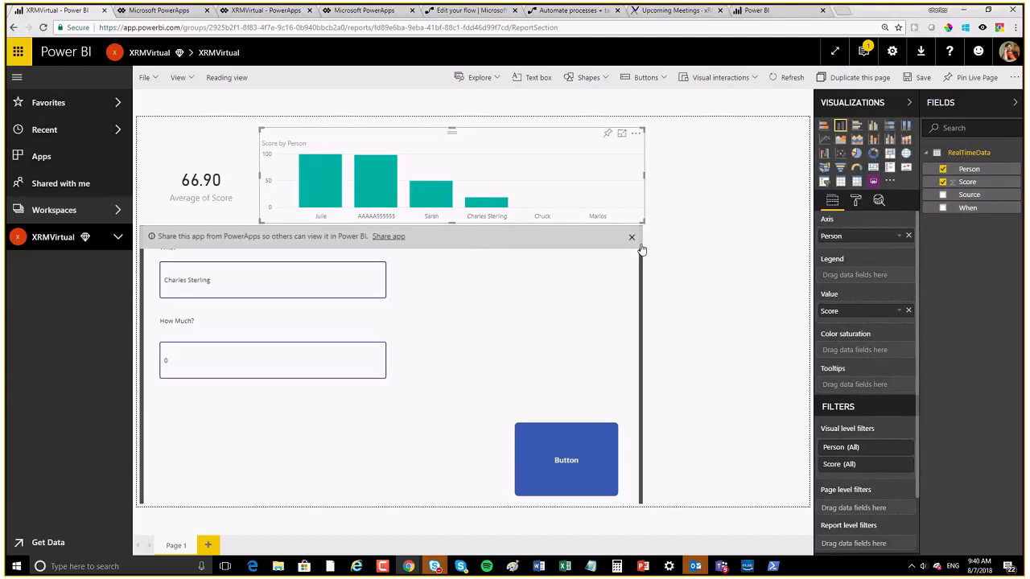
pyautogui.click(606, 135)
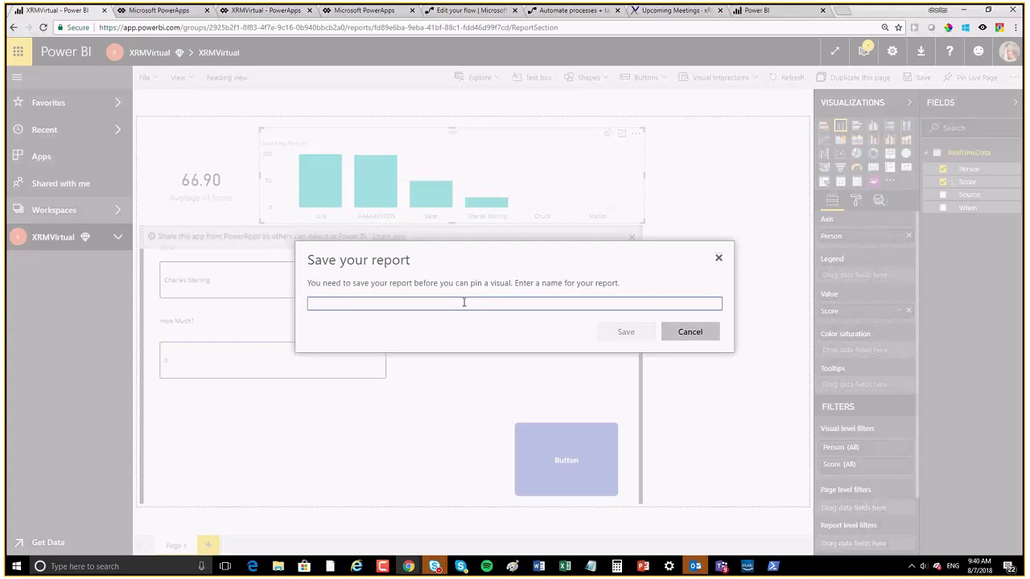
# Step: Save the report as 'XRMREaltime', pin the chart to the XRM dashboard, and go there
pyautogui.write('XRMREaltim')
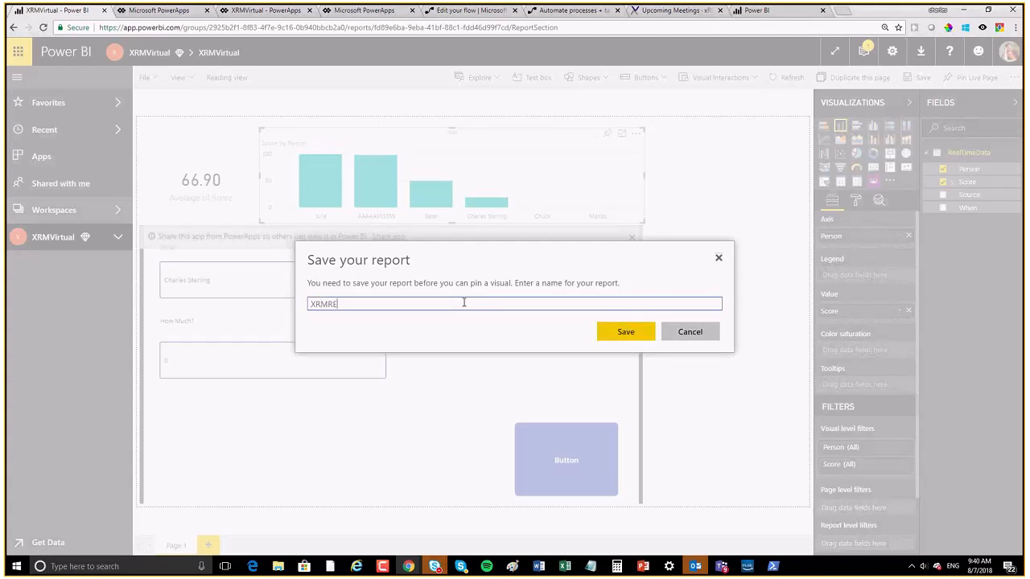
pyautogui.write('e')
pyautogui.click(611, 336)
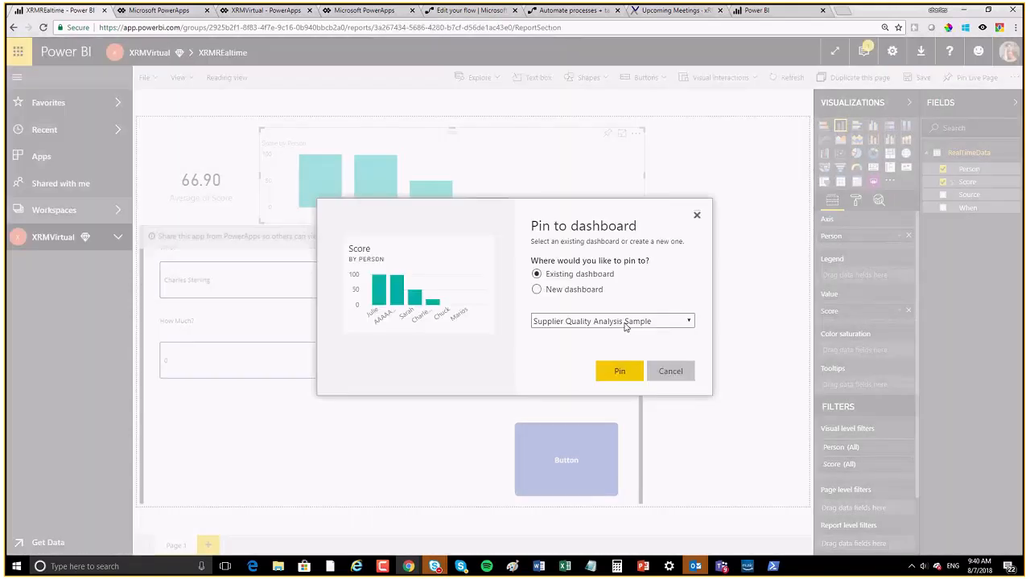
pyautogui.click(625, 321)
pyautogui.click(566, 348)
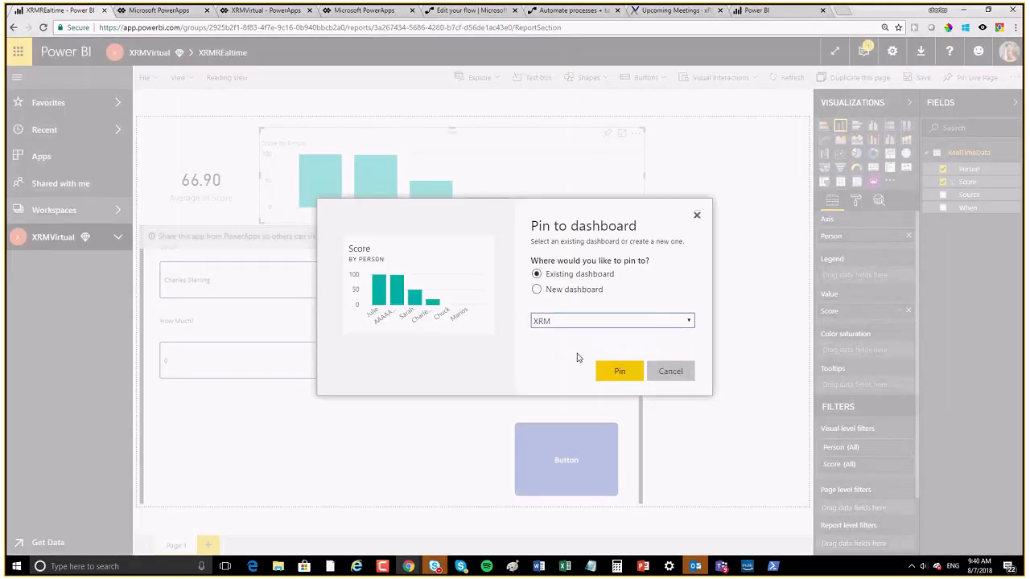
pyautogui.click(619, 371)
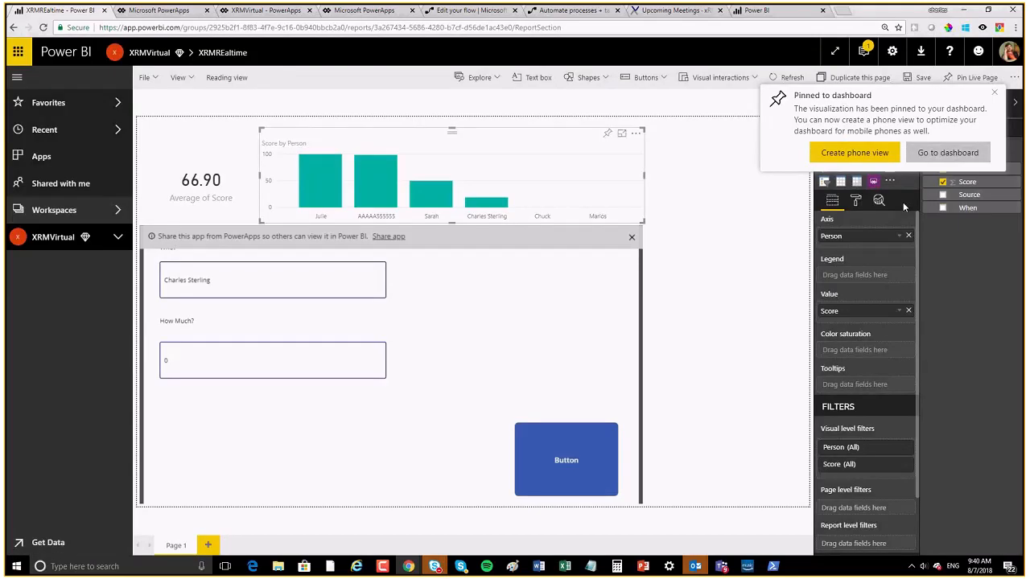
pyautogui.click(948, 152)
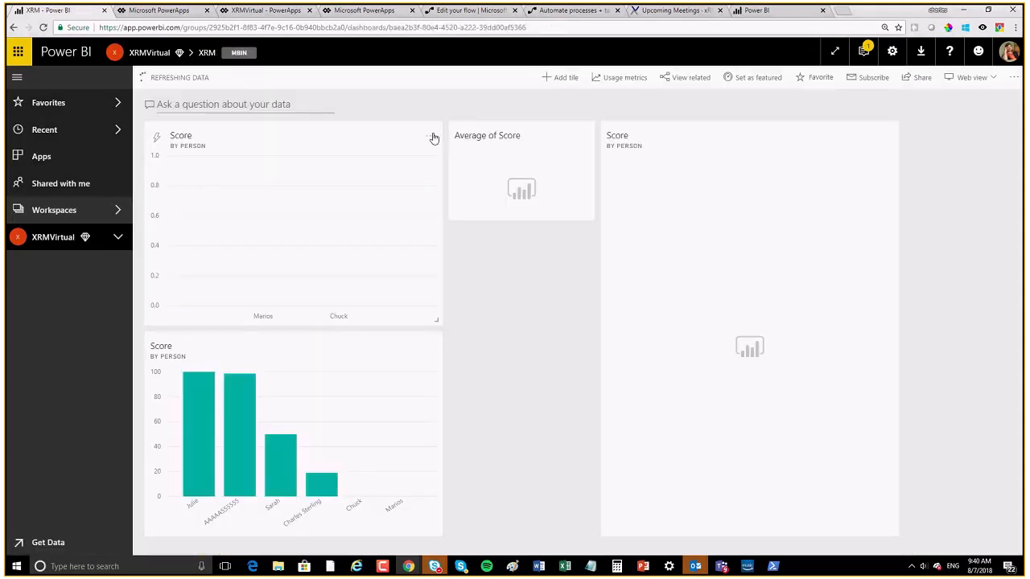
# Step: Delete the empty Score tile and move the Score by Person chart tile to the top-left
pyautogui.click(432, 138)
pyautogui.click(469, 215)
pyautogui.moveTo(287, 369); pyautogui.dragTo(305, 161)
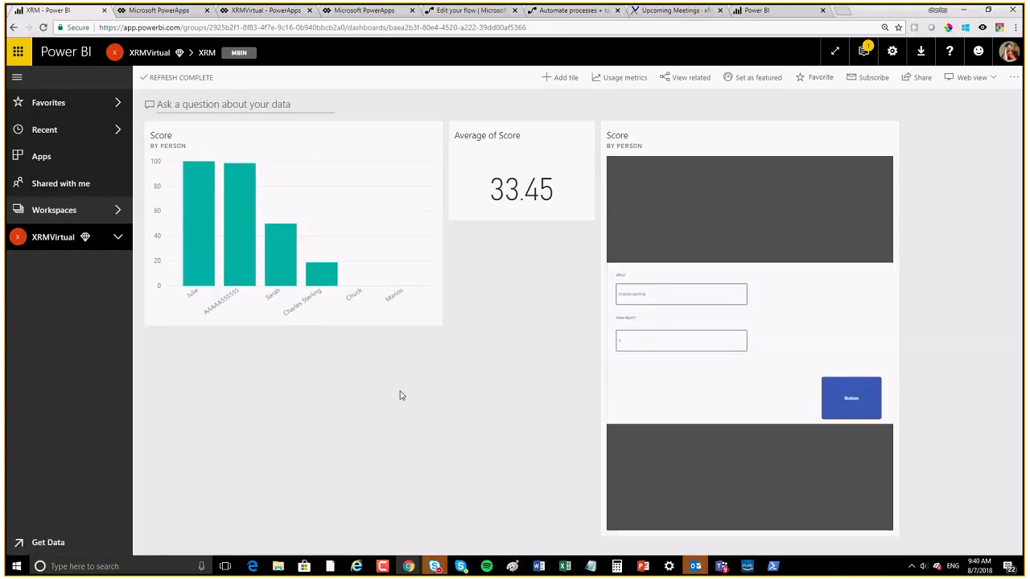
pyautogui.moveTo(659, 295); pyautogui.dragTo(574, 290)
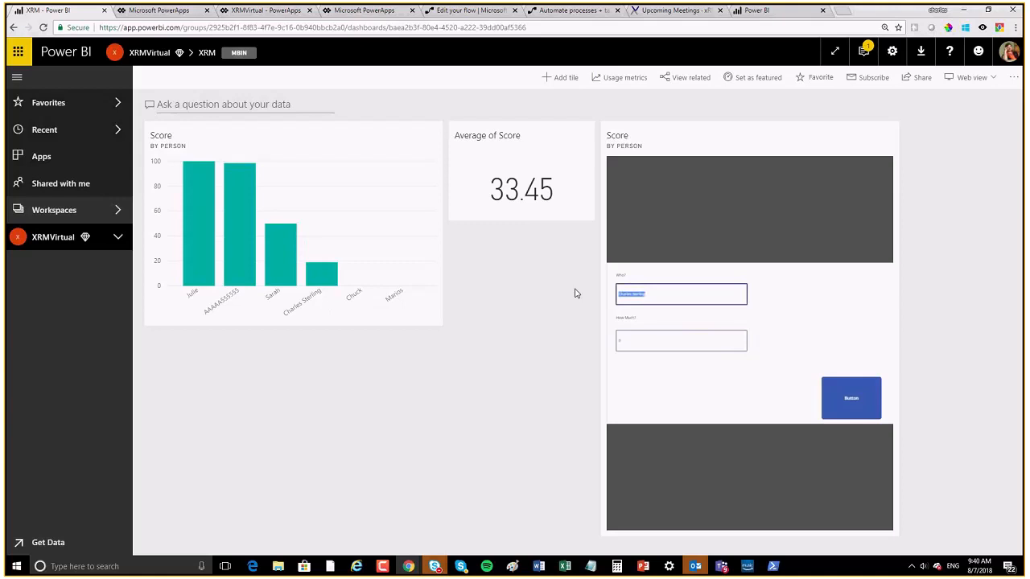
# Step: Submit a new person's score from the app tile's Who? and How Much? fields
pyautogui.press('BackSpace')
pyautogui.click(650, 344)
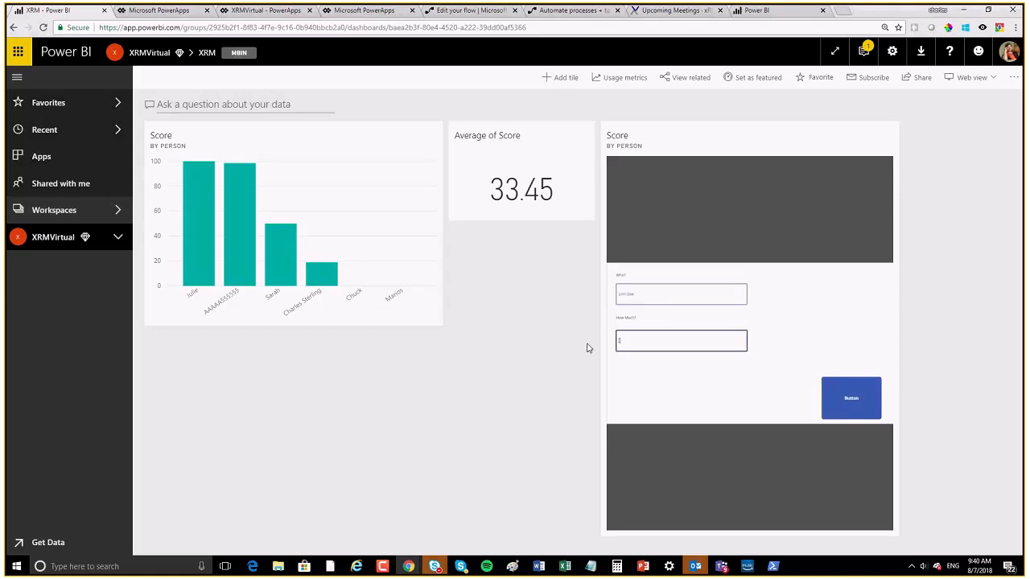
pyautogui.click(850, 399)
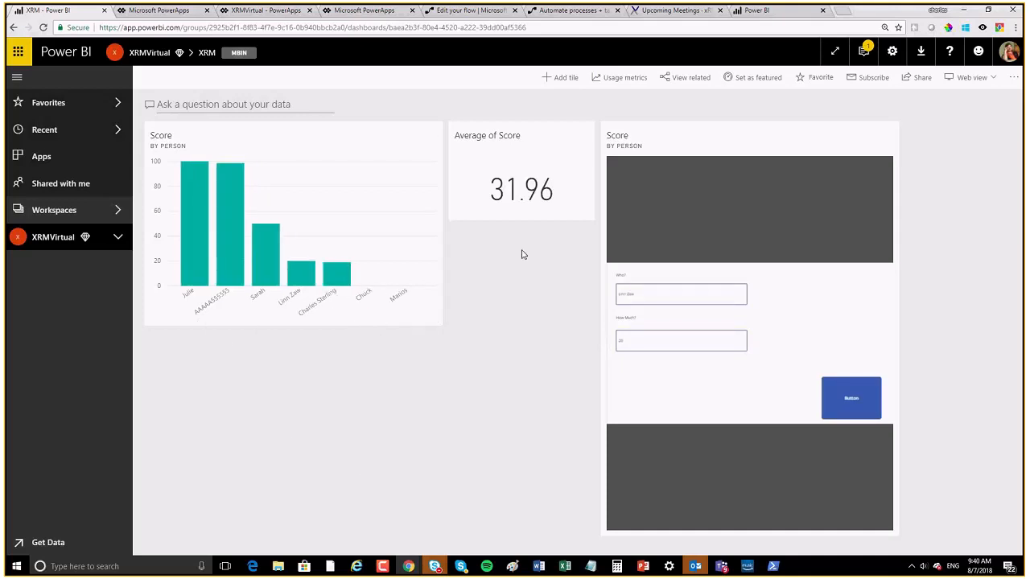
pyautogui.click(657, 292)
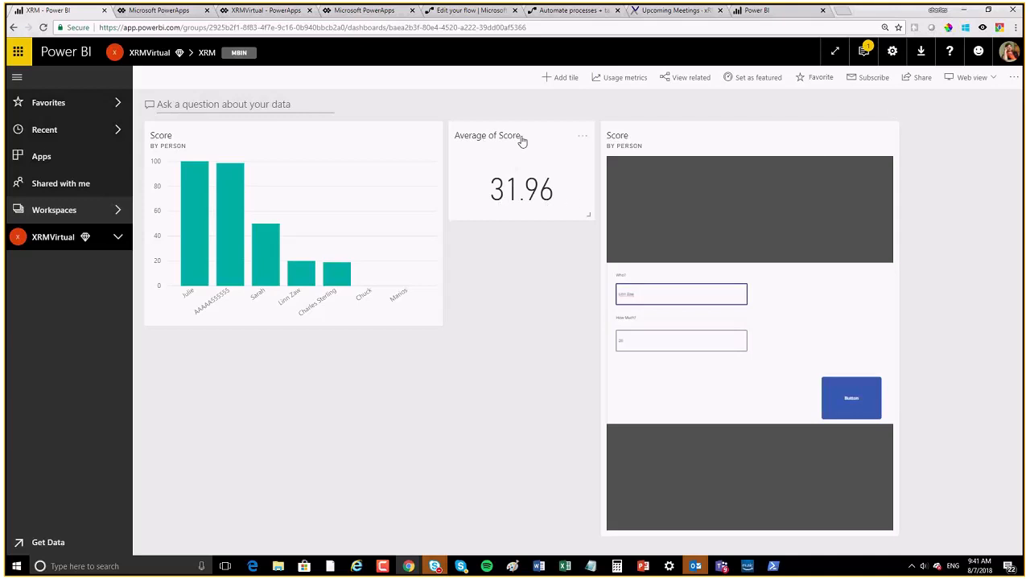
# Step: Add a Custom Streaming Data card tile from XRMVirtualRS showing the Score field
pyautogui.click(555, 81)
pyautogui.click(768, 434)
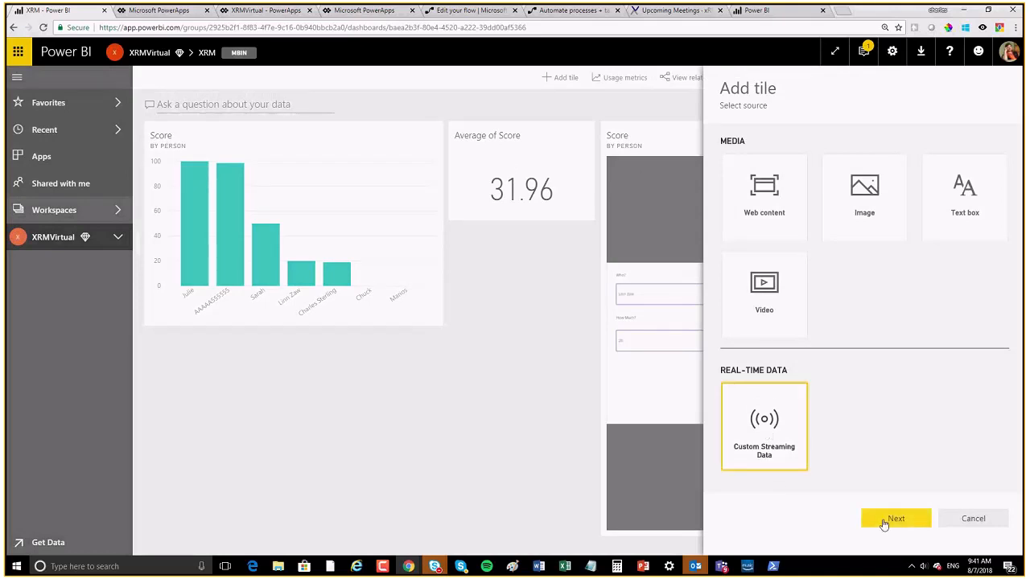
pyautogui.click(893, 519)
pyautogui.click(850, 200)
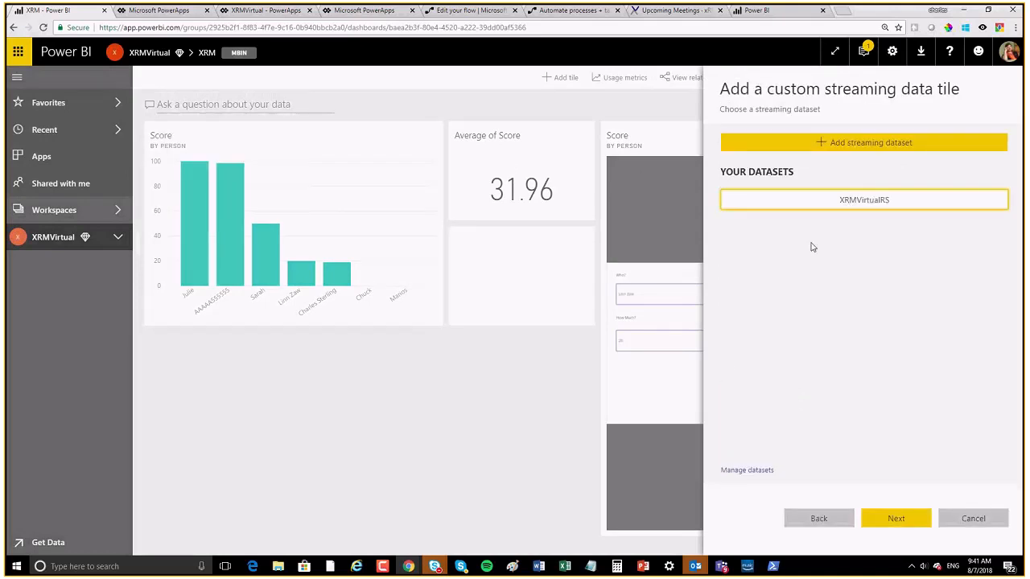
pyautogui.click(893, 519)
pyautogui.click(727, 274)
pyautogui.click(746, 267)
pyautogui.click(755, 296)
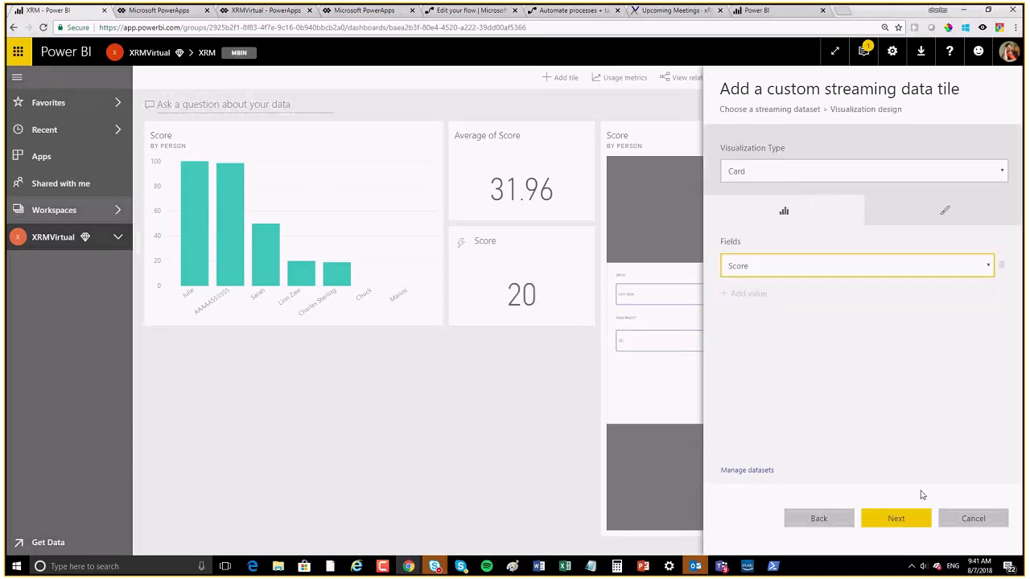
pyautogui.click(896, 518)
pyautogui.click(906, 522)
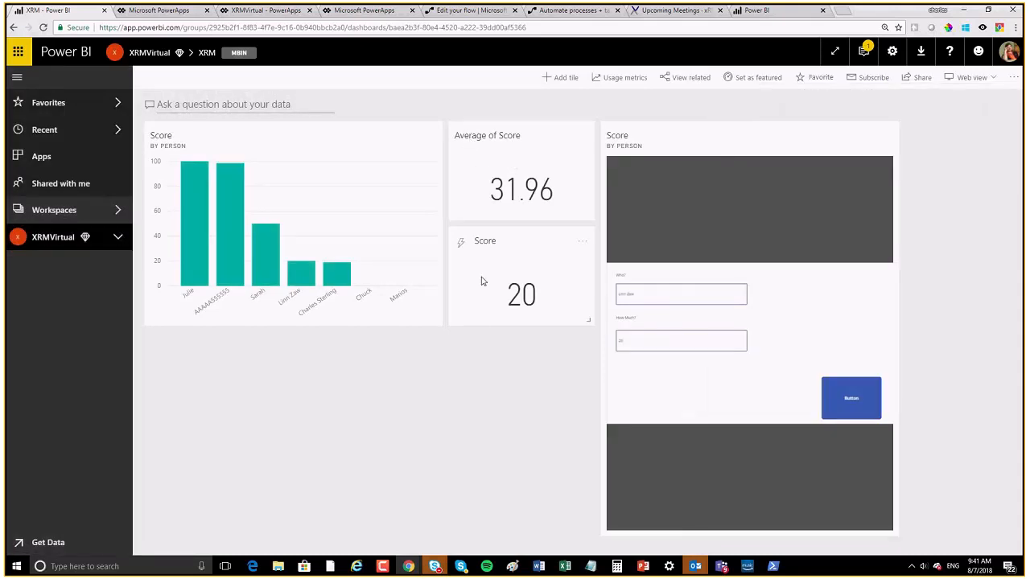
# Step: Submit two more entries from the app tile, the second with a How Much? of 50
pyautogui.click(656, 296)
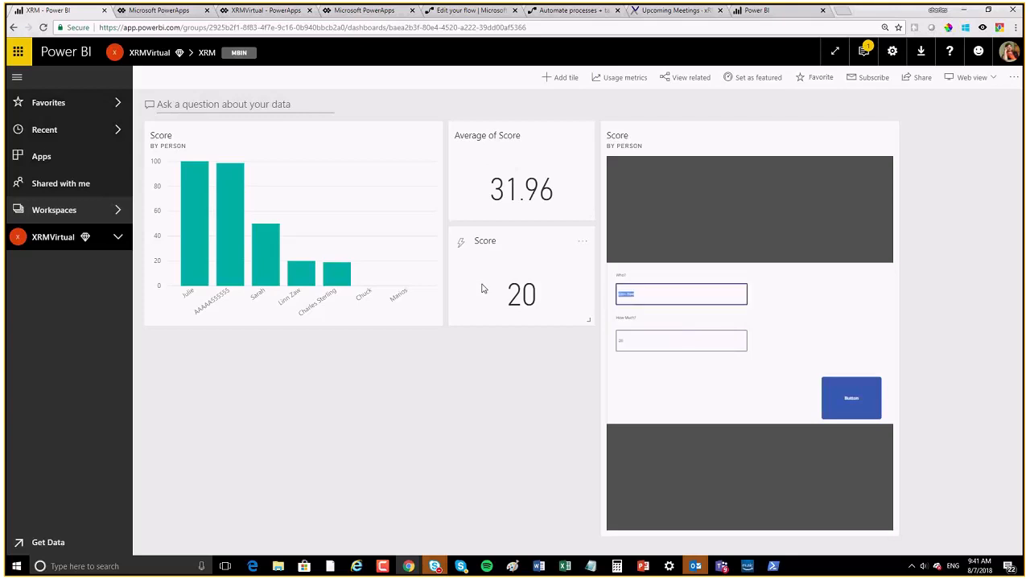
pyautogui.press('BackSpace')
pyautogui.click(645, 344)
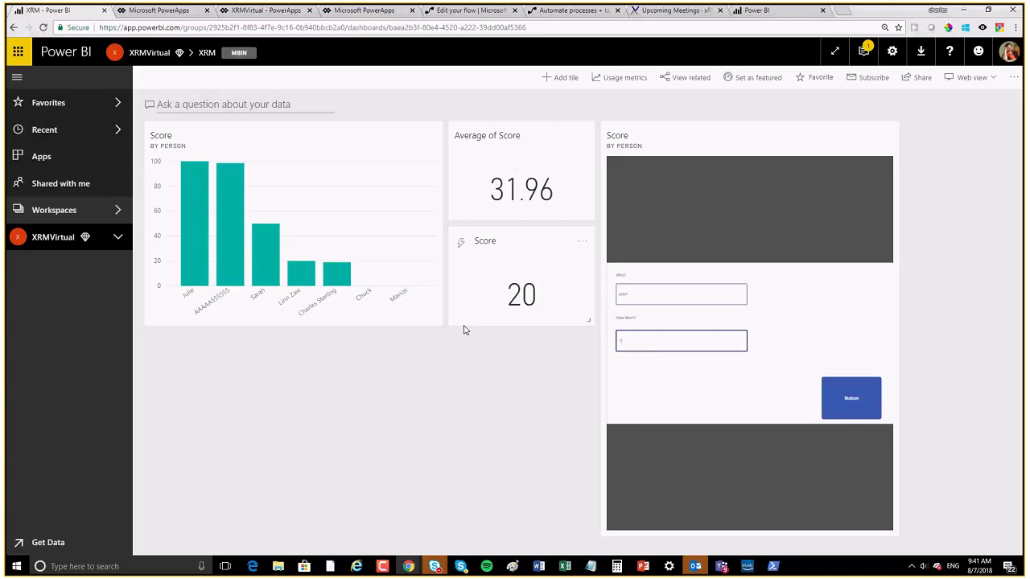
pyautogui.click(859, 398)
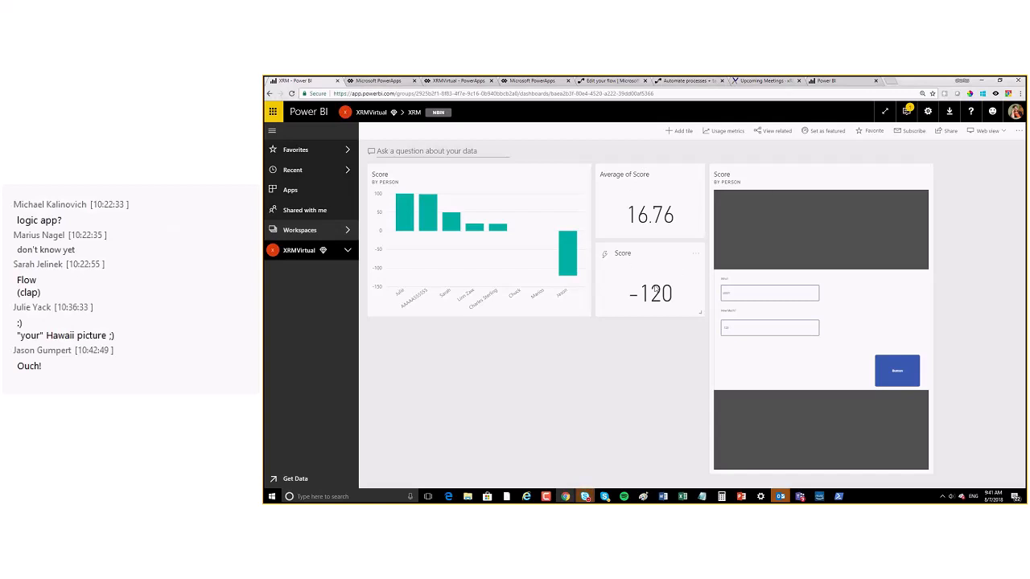
pyautogui.click(746, 327)
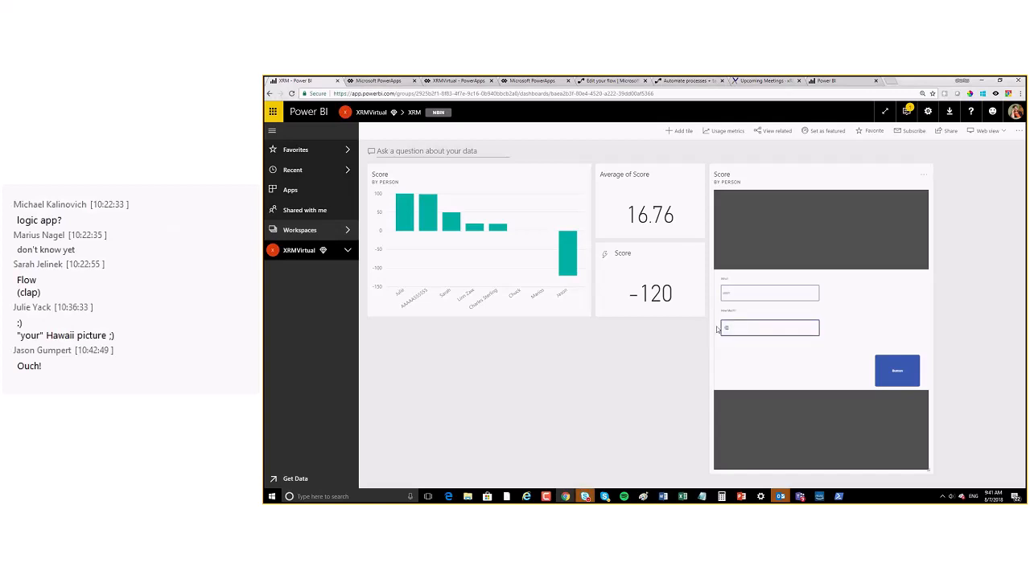
pyautogui.write('50')
pyautogui.click(892, 371)
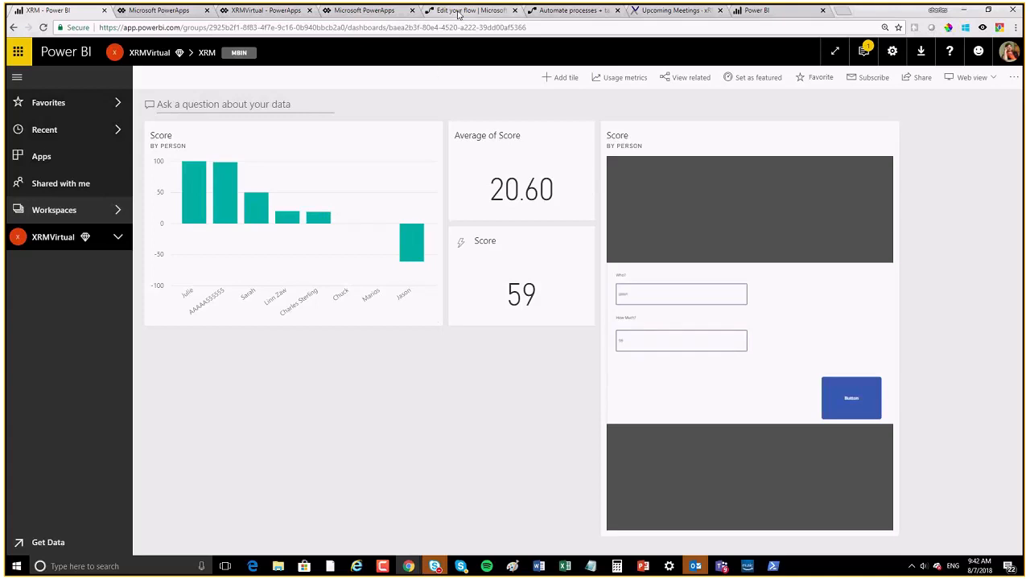
pyautogui.click(458, 11)
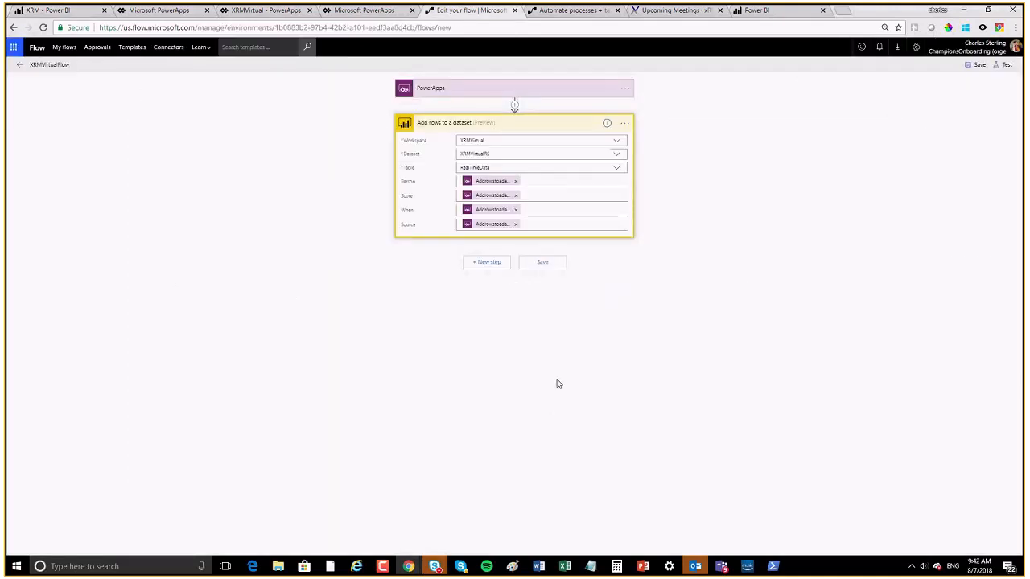
# Step: Add a Twitter 'Post a tweet' action as a new step in the flow
pyautogui.click(489, 262)
pyautogui.click(489, 263)
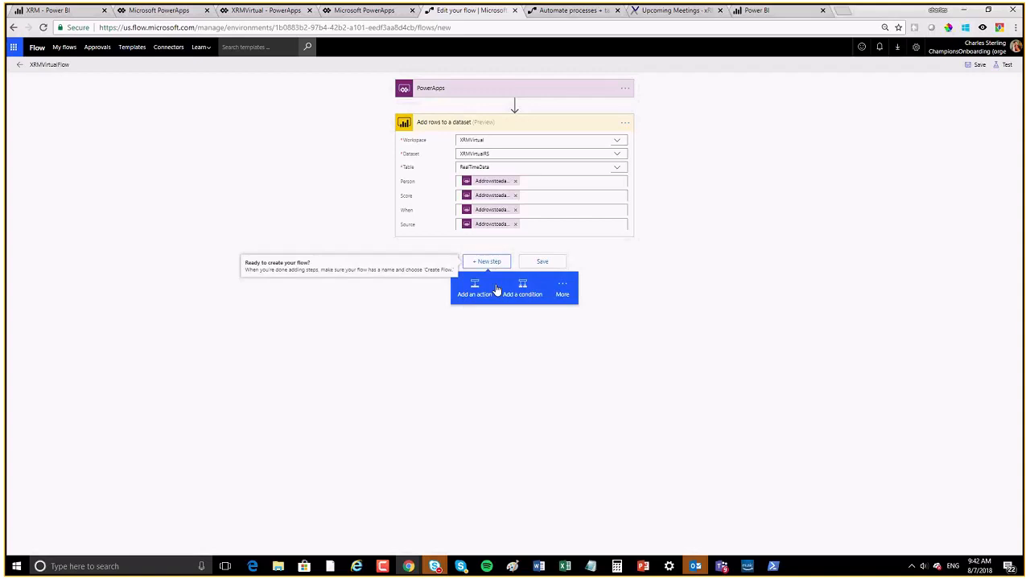
pyautogui.click(476, 291)
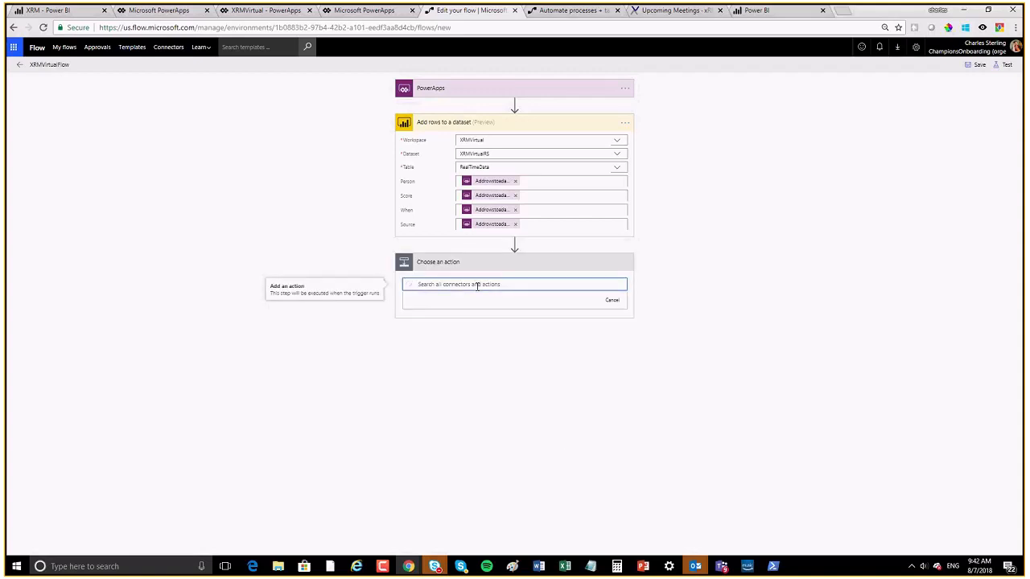
pyautogui.write('twitter')
pyautogui.click(440, 350)
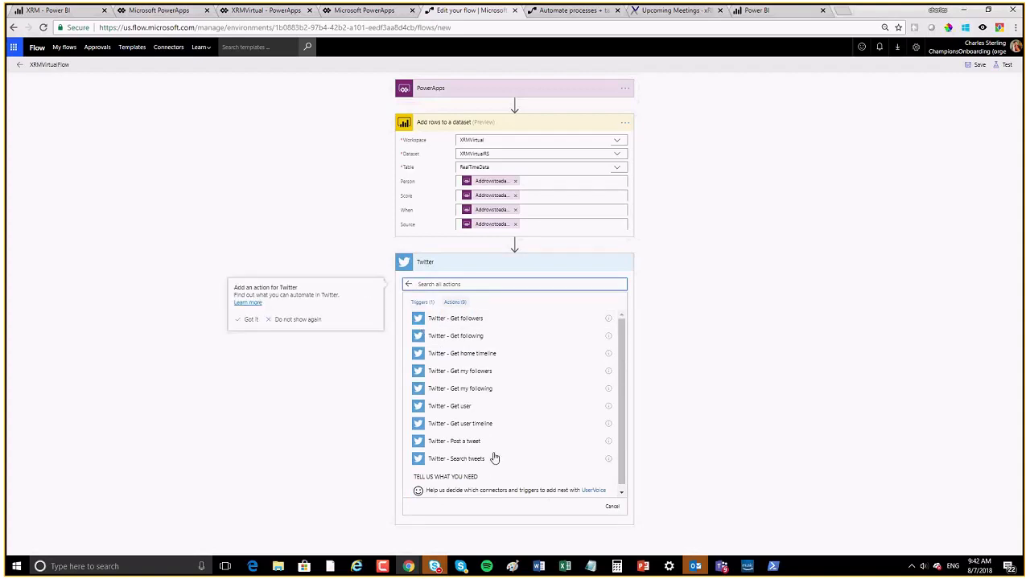
pyautogui.click(458, 441)
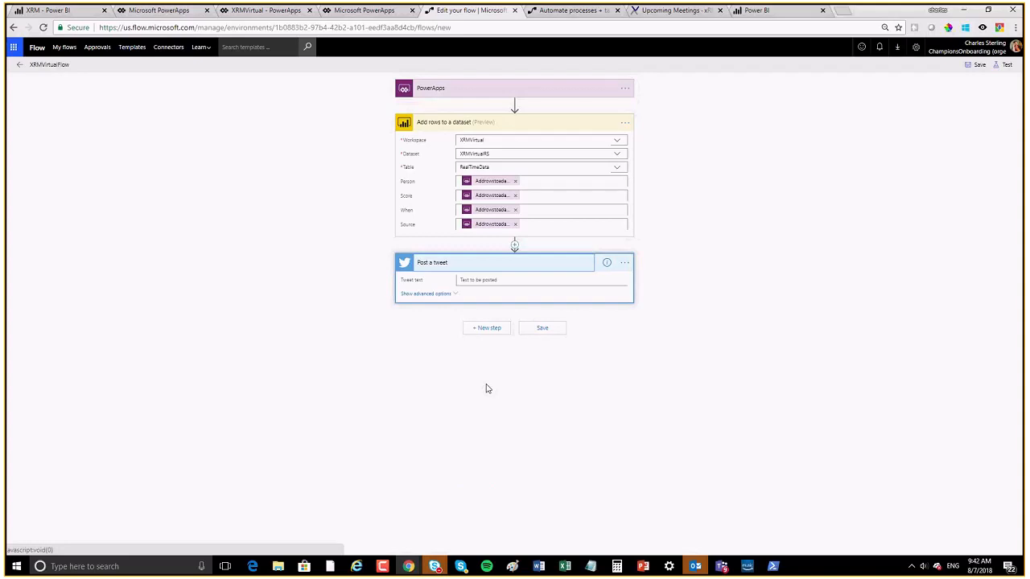
# Step: Set the tweet text to a PowerApps value, 'Just got', the Score, and 'Yeah for them!!', then save
pyautogui.click(475, 279)
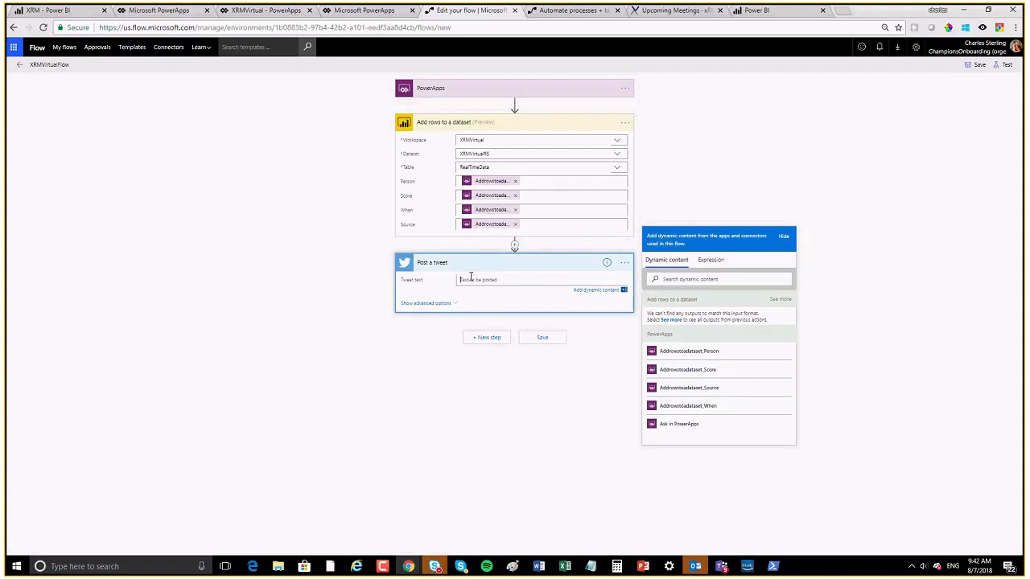
pyautogui.click(715, 354)
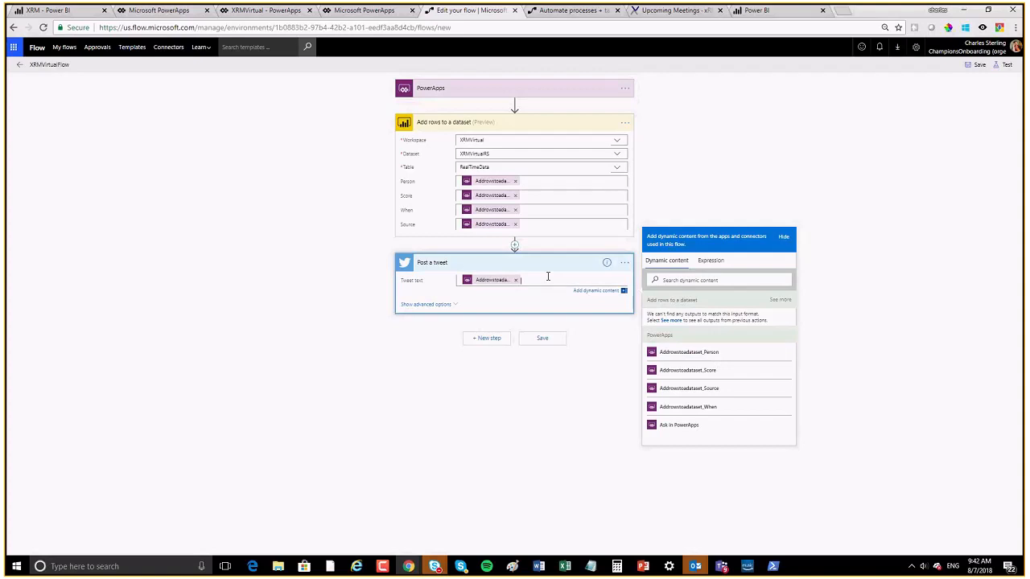
pyautogui.write('Just ge')
pyautogui.click(696, 372)
pyautogui.write('v')
pyautogui.write('eah for them!!')
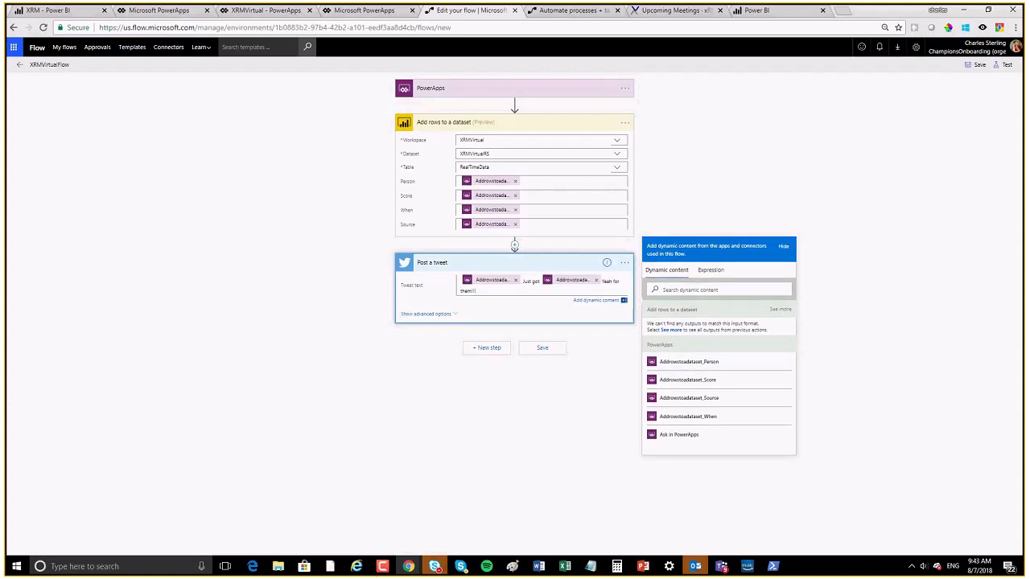
pyautogui.click(977, 73)
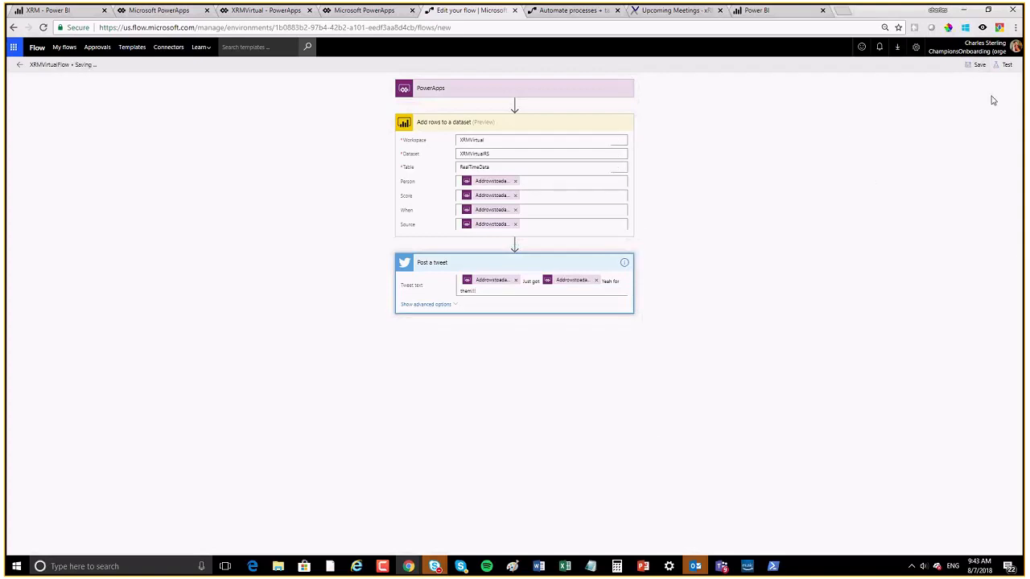
# Step: Save and test the flow using data from the most recent previous run
pyautogui.click(1008, 67)
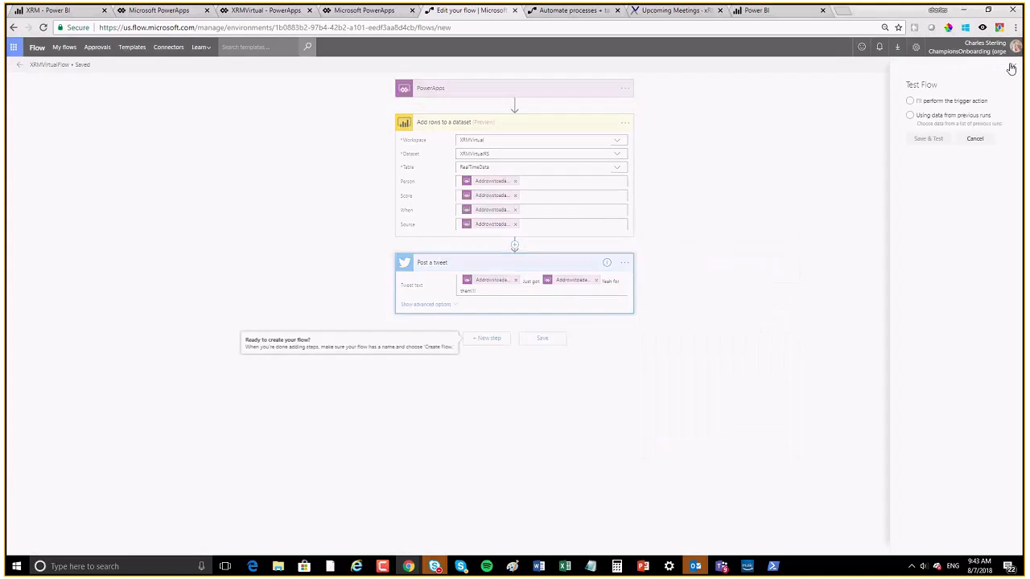
pyautogui.click(910, 116)
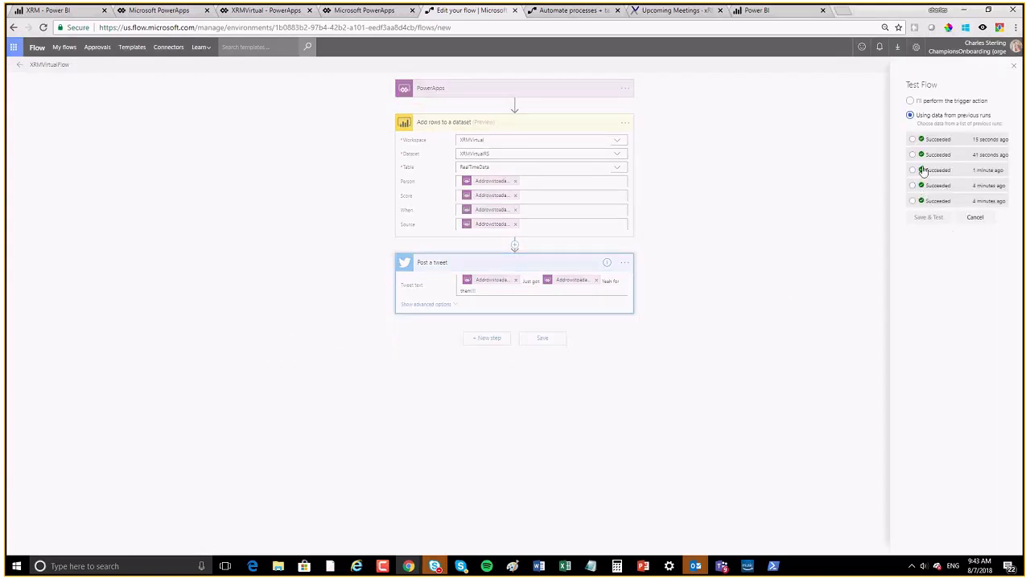
pyautogui.click(913, 141)
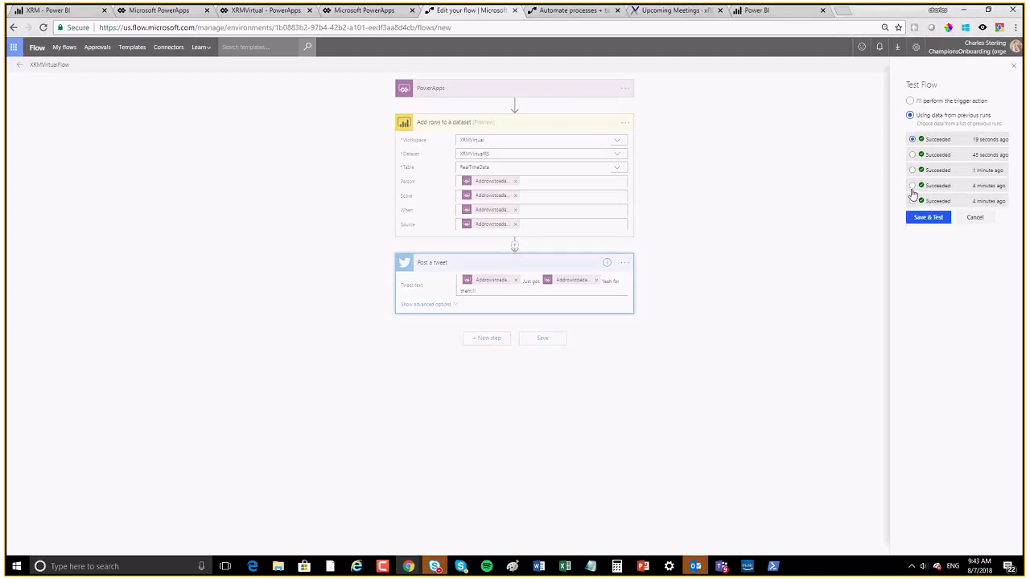
pyautogui.click(926, 219)
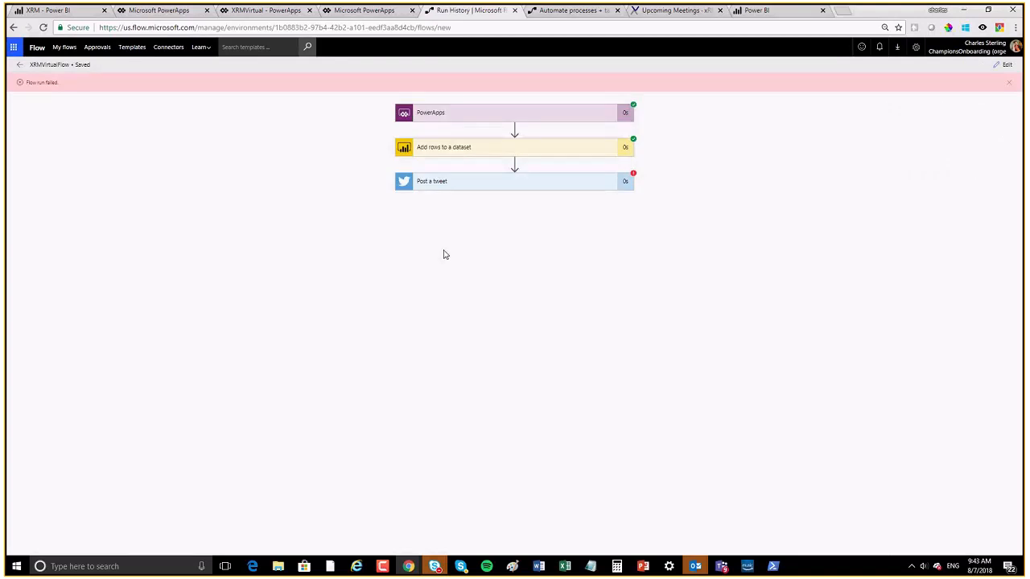
# Step: Inspect the InvalidTemplate error details of the failed Post a tweet step
pyautogui.click(548, 188)
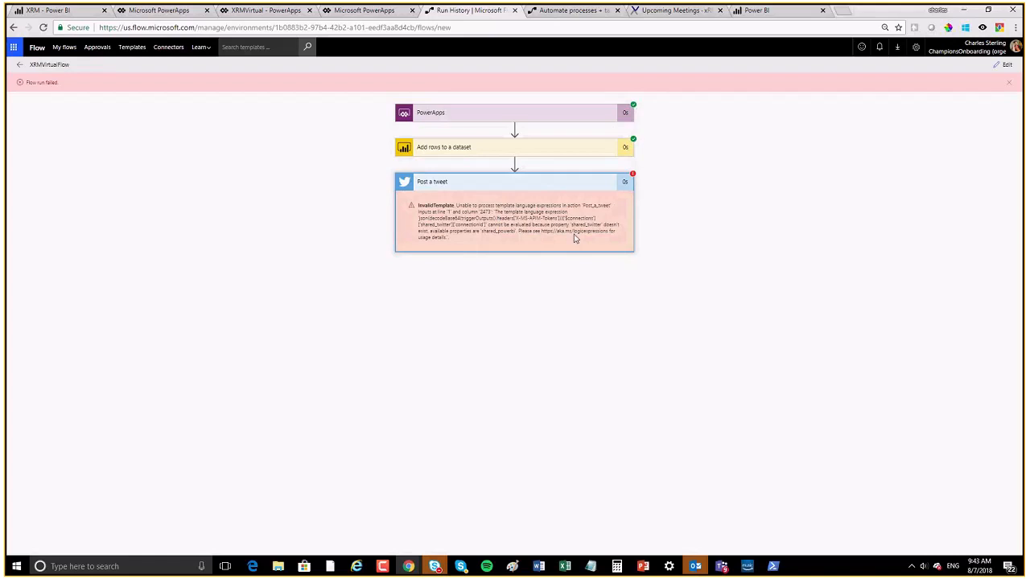
pyautogui.moveTo(498, 231); pyautogui.dragTo(590, 246)
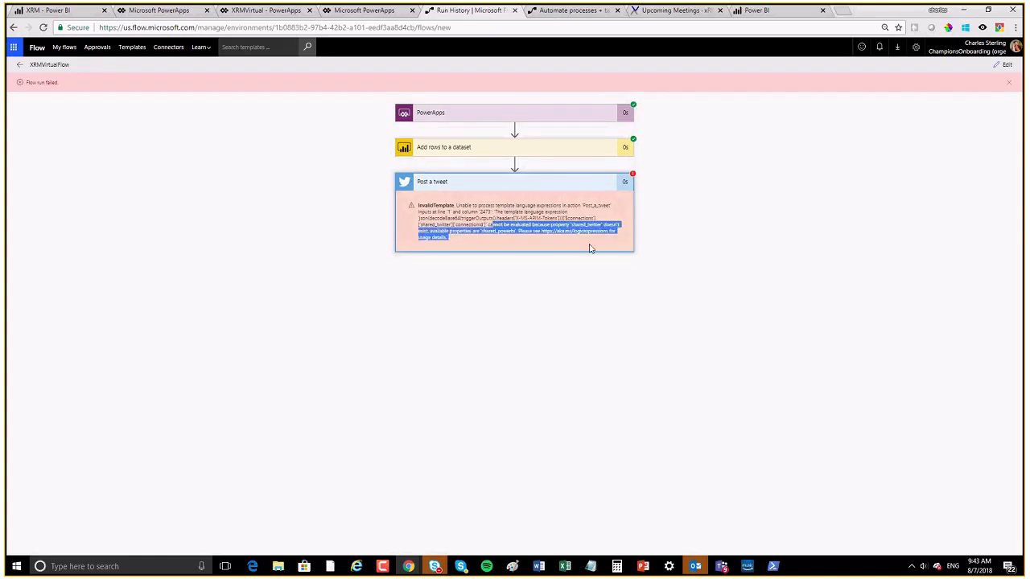
pyautogui.click(575, 244)
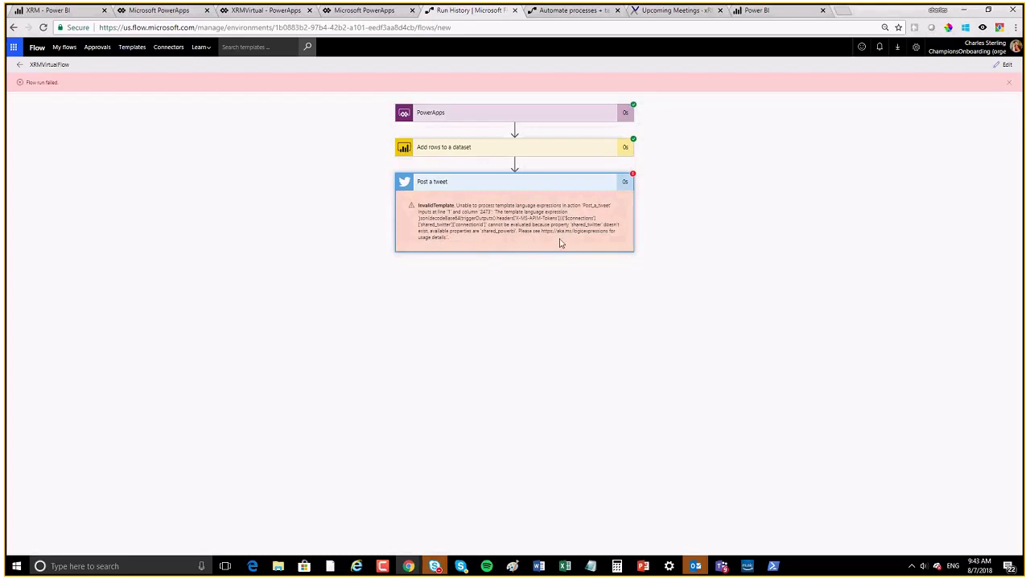
pyautogui.moveTo(568, 221); pyautogui.dragTo(605, 239)
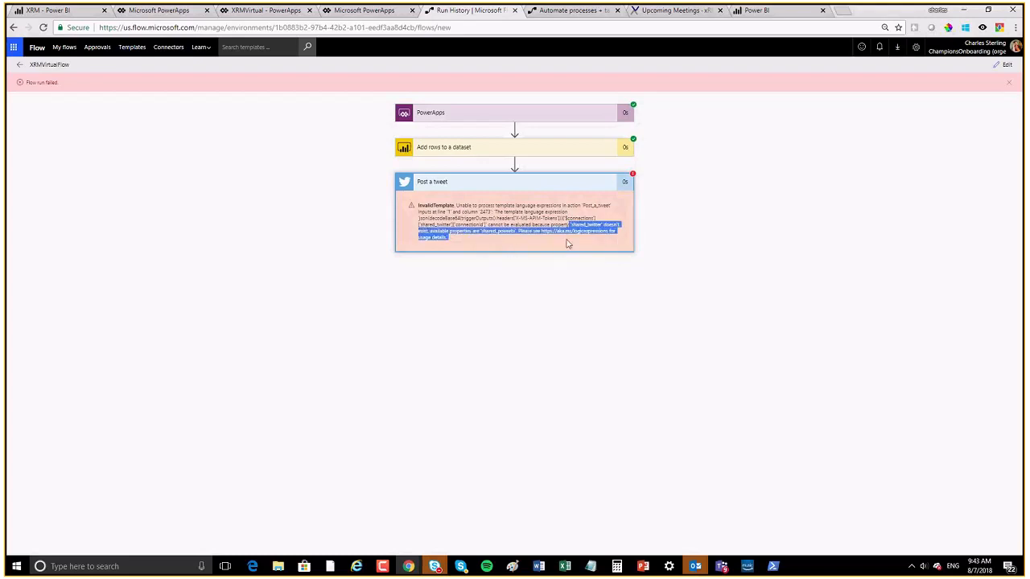
pyautogui.click(568, 242)
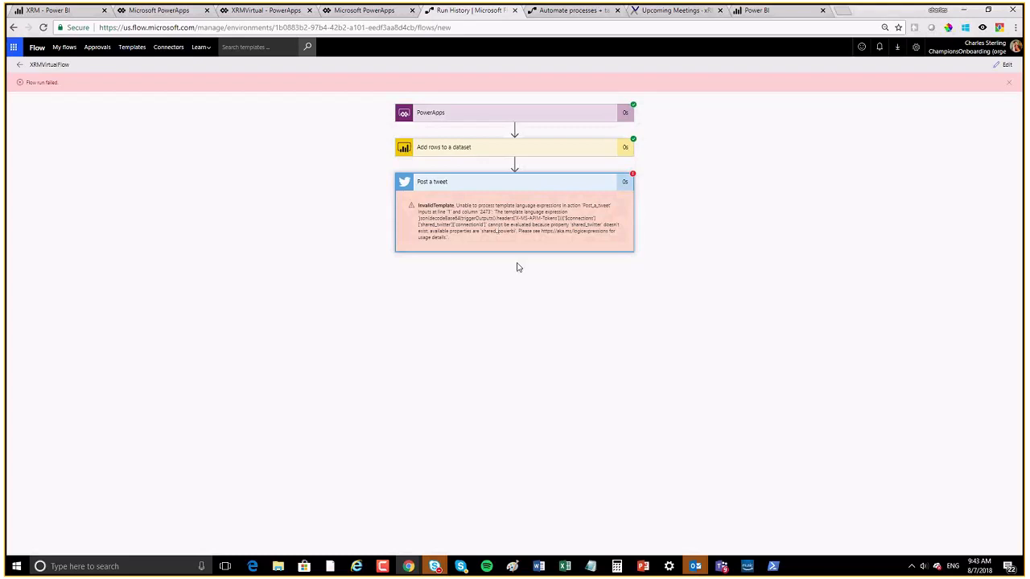
pyautogui.click(628, 186)
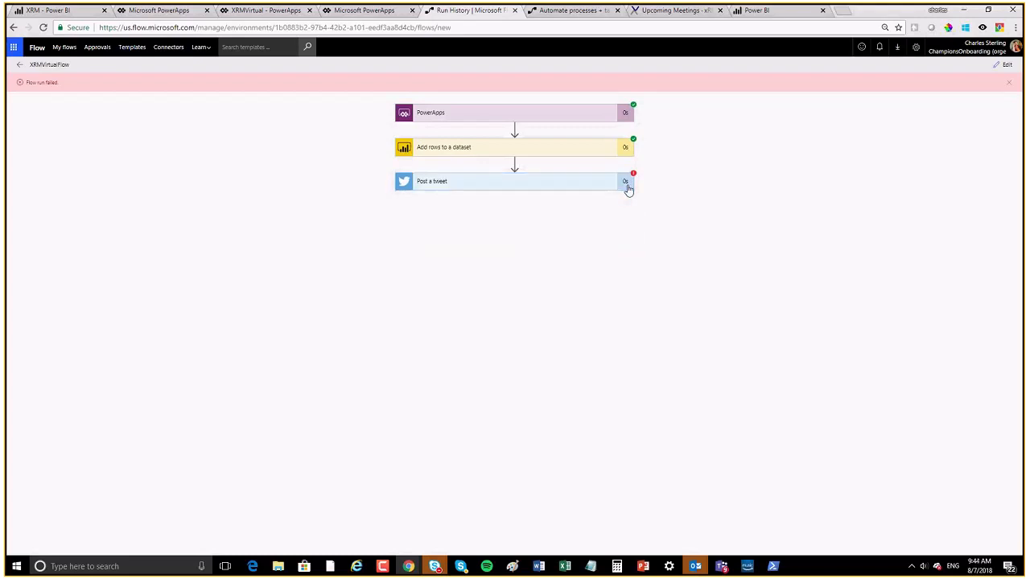
pyautogui.rightClick(629, 186)
pyautogui.click(487, 197)
pyautogui.click(467, 185)
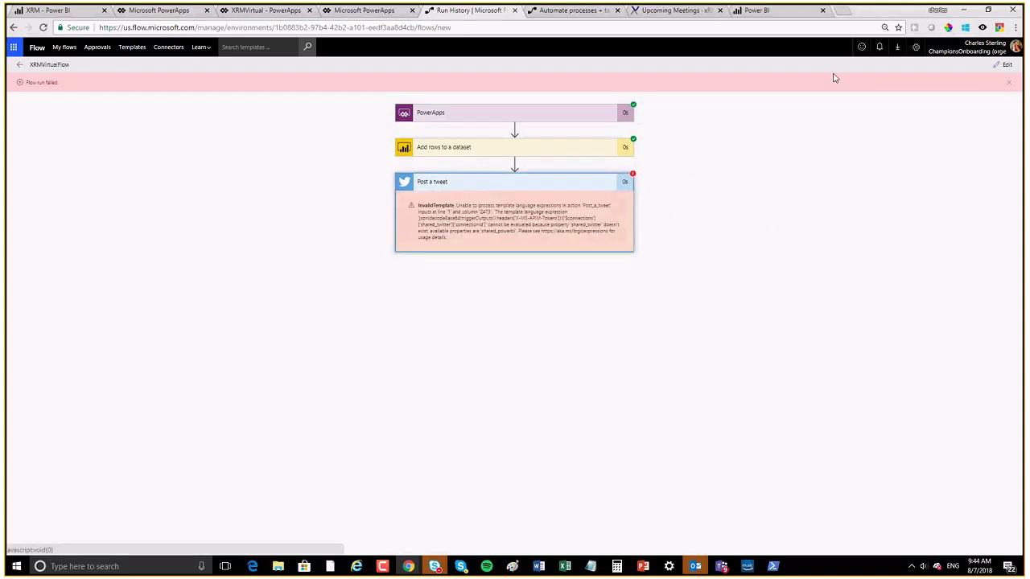
# Step: Return to editing and delete the Post a tweet step from the flow
pyautogui.click(1003, 65)
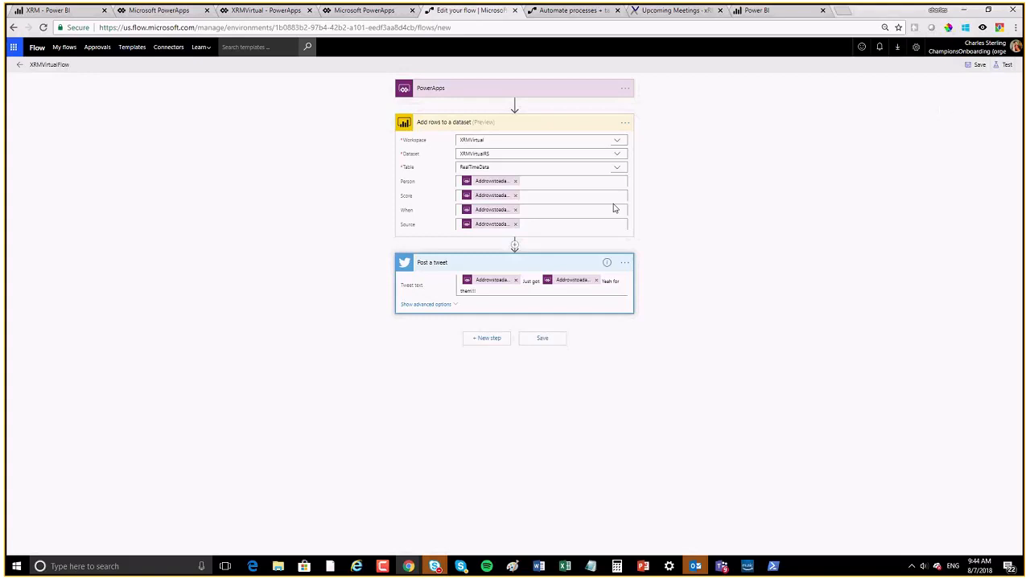
pyautogui.click(625, 263)
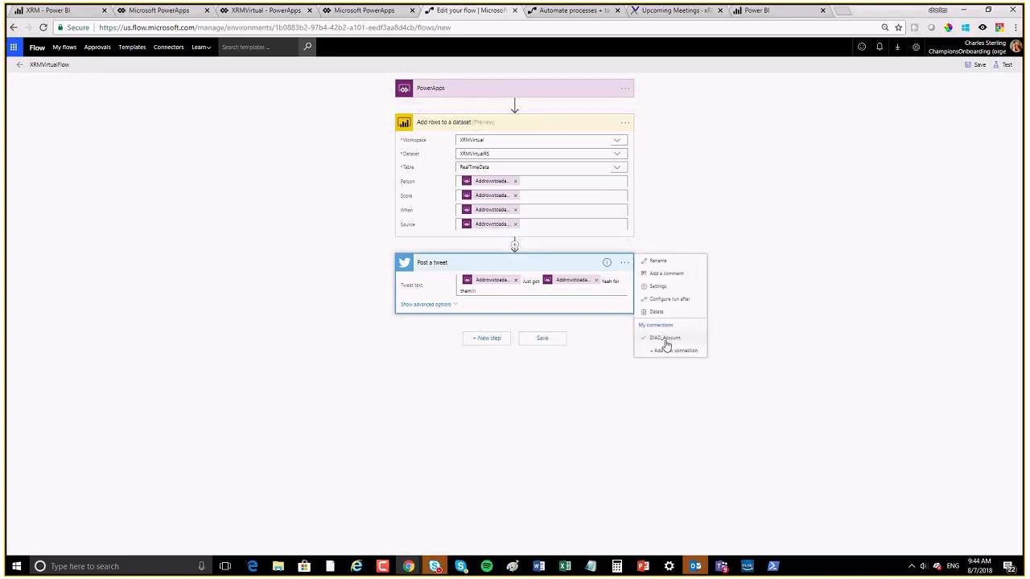
pyautogui.click(658, 312)
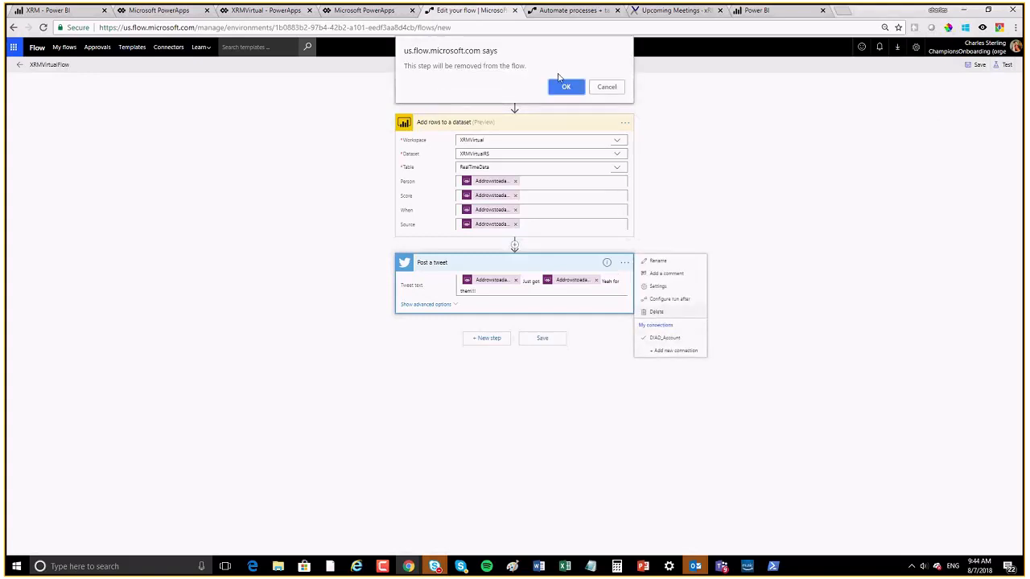
pyautogui.click(572, 89)
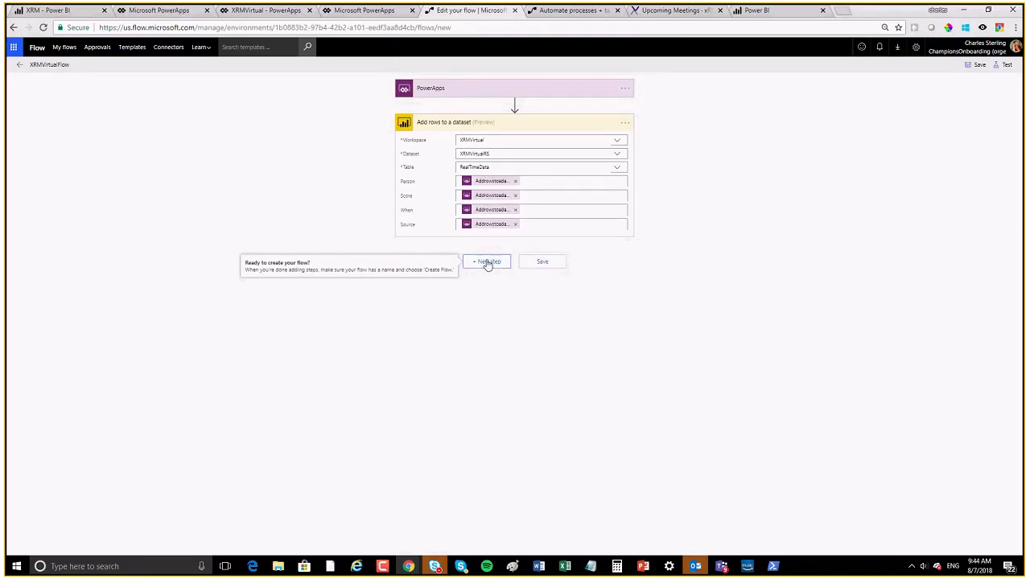
# Step: Search 'email' and add the Office 365 Outlook 'Send an email' action as a new step
pyautogui.click(487, 263)
pyautogui.click(482, 286)
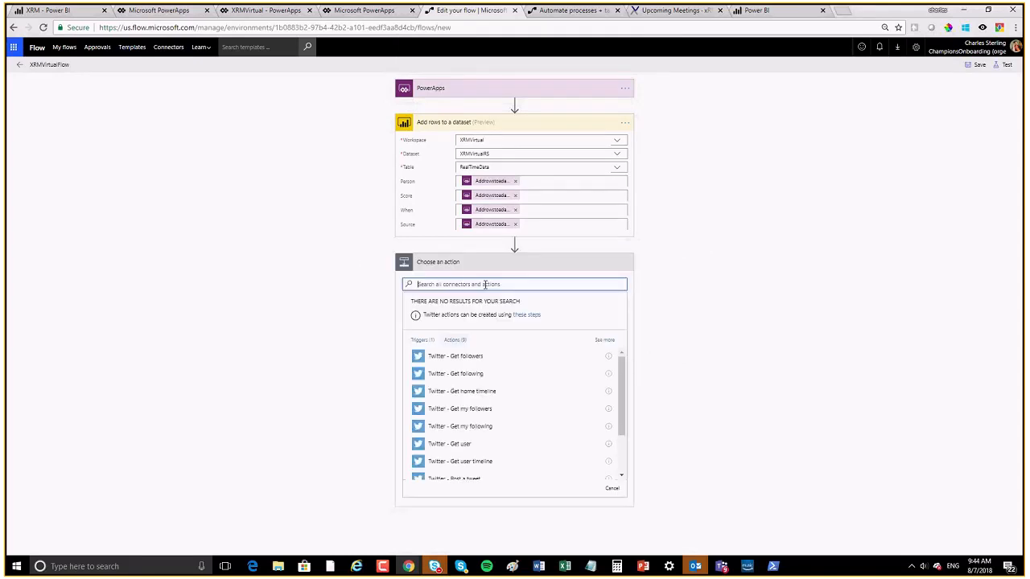
pyautogui.write('emai')
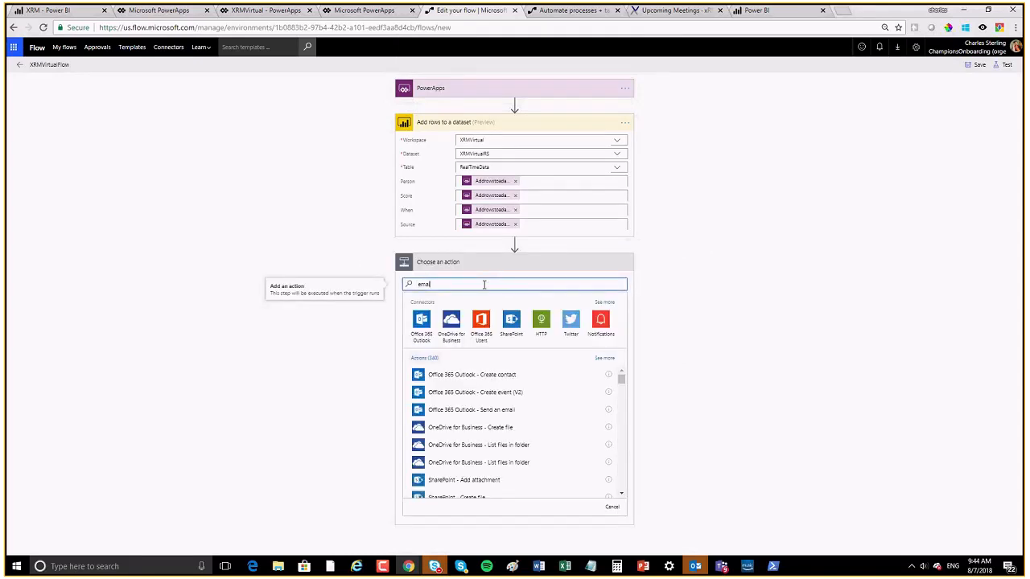
pyautogui.write('l')
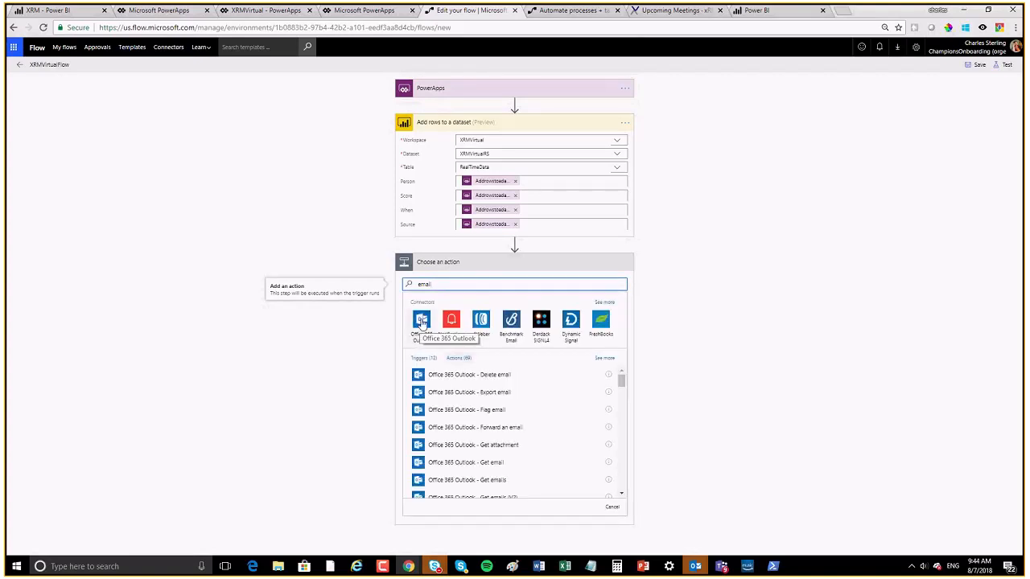
pyautogui.click(421, 323)
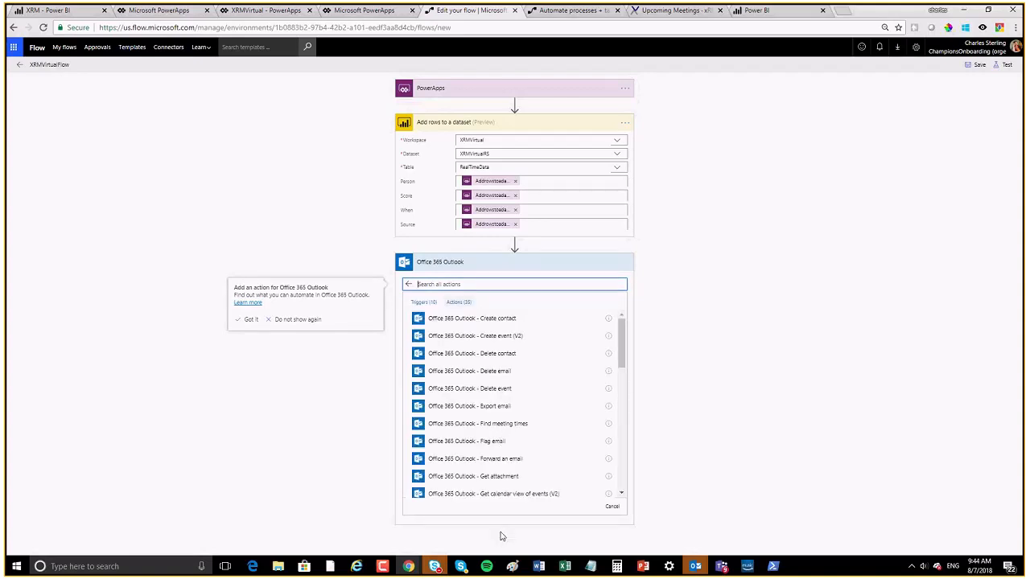
pyautogui.scroll(-4, 558, 480)
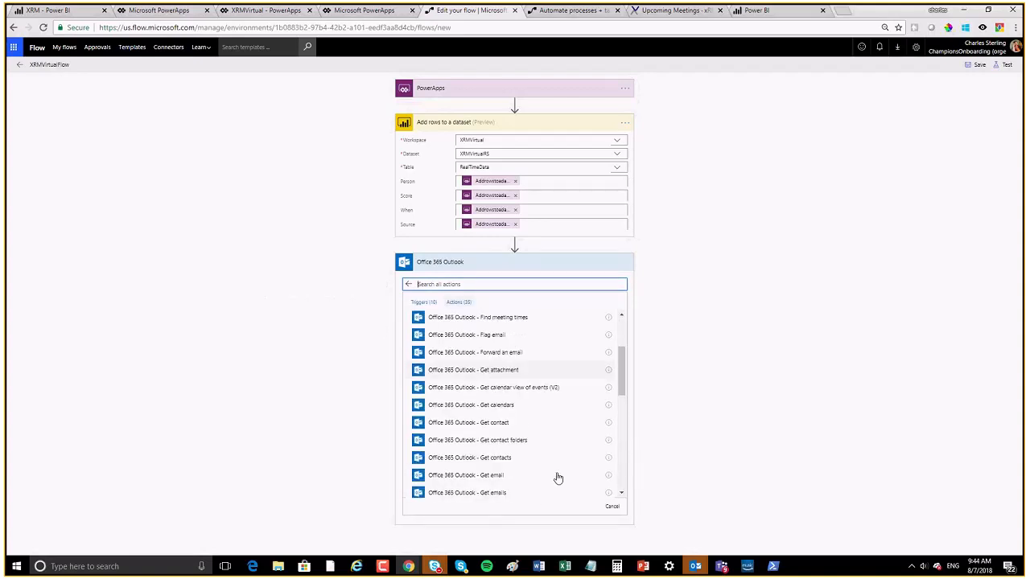
pyautogui.scroll(-8, 558, 478)
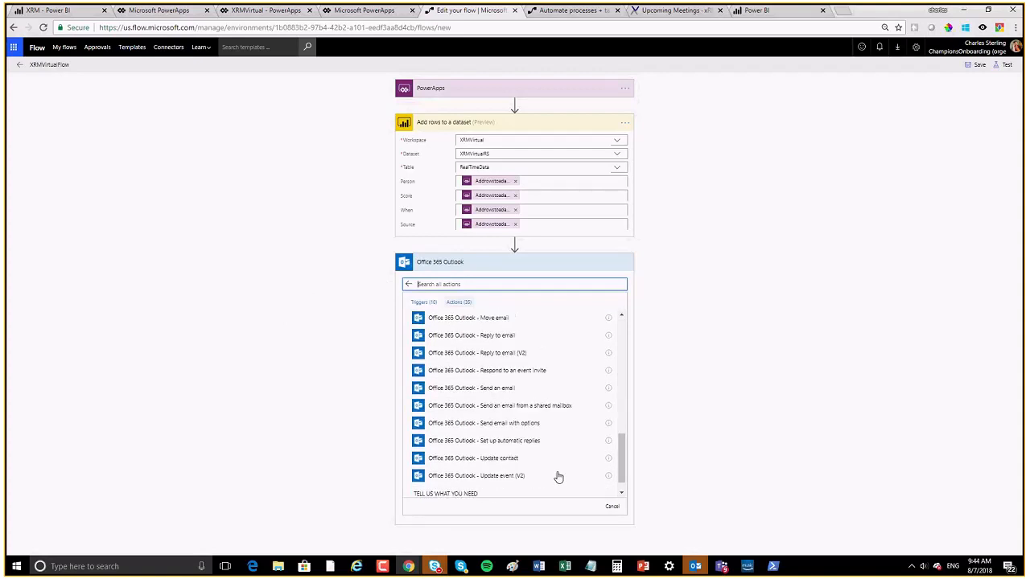
pyautogui.click(488, 368)
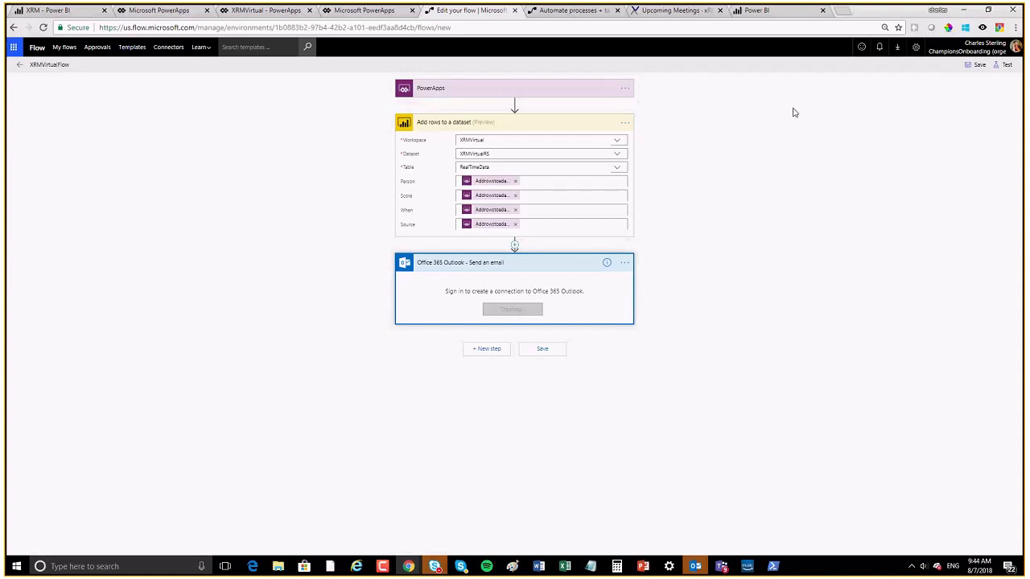
# Step: Check the signed-in account, then enter the account's e-mail address as the email recipient
pyautogui.click(971, 53)
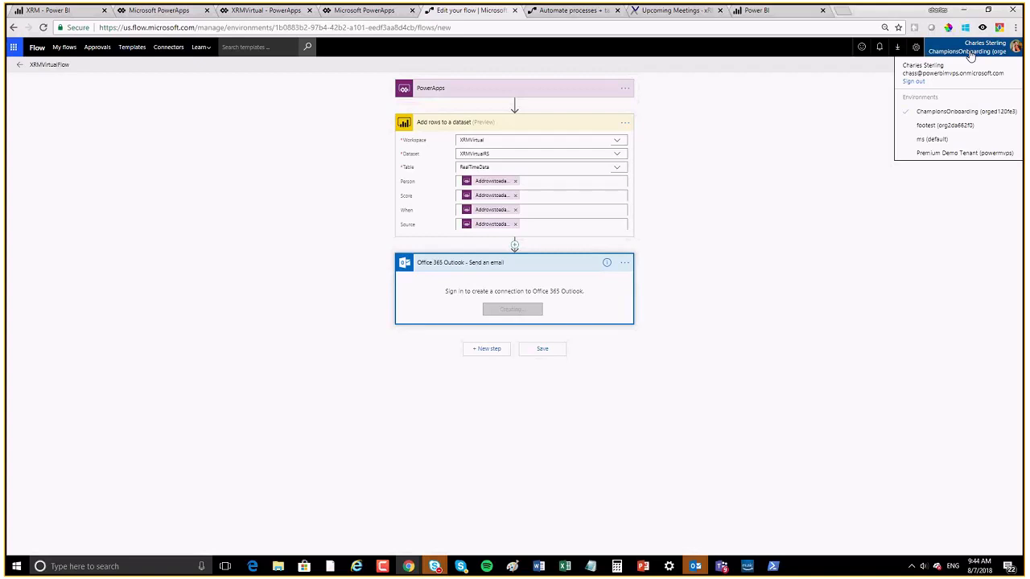
pyautogui.moveTo(1004, 76); pyautogui.dragTo(899, 64)
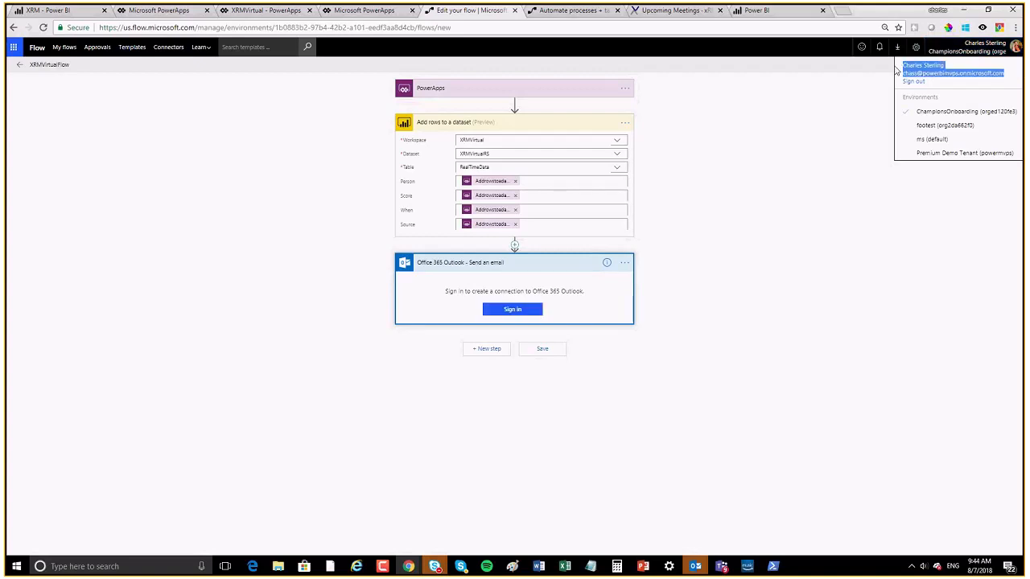
pyautogui.click(783, 223)
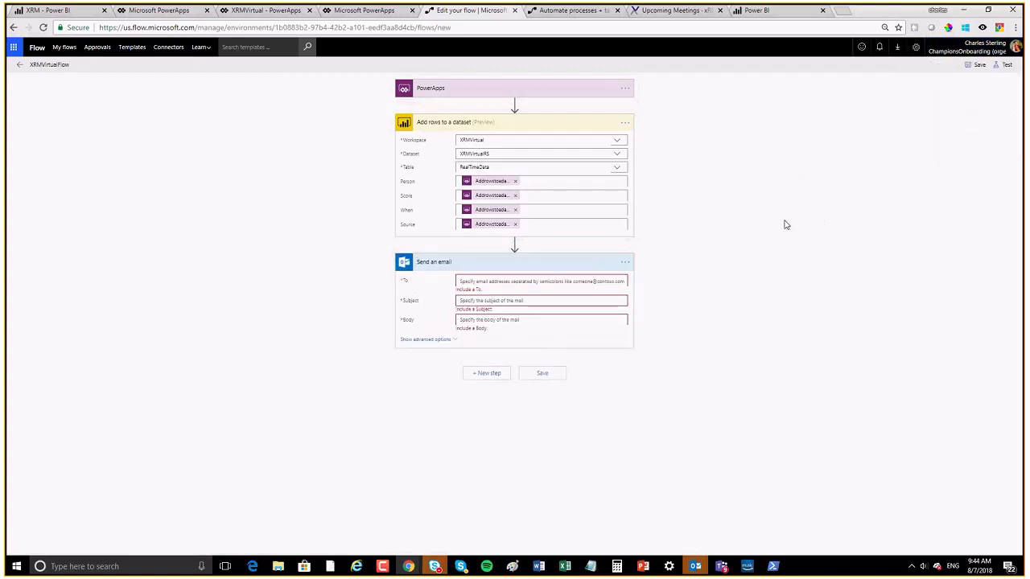
pyautogui.click(493, 282)
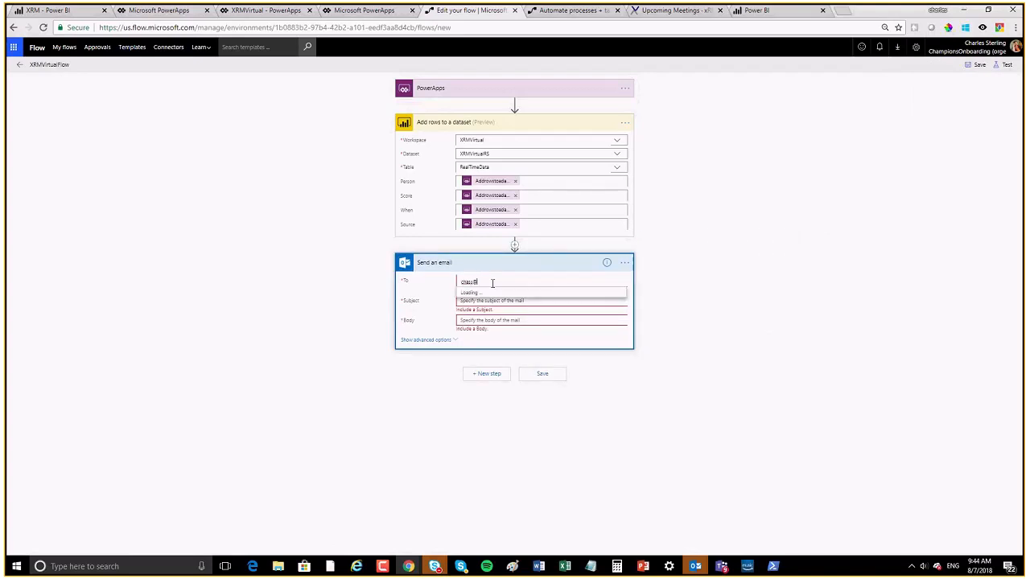
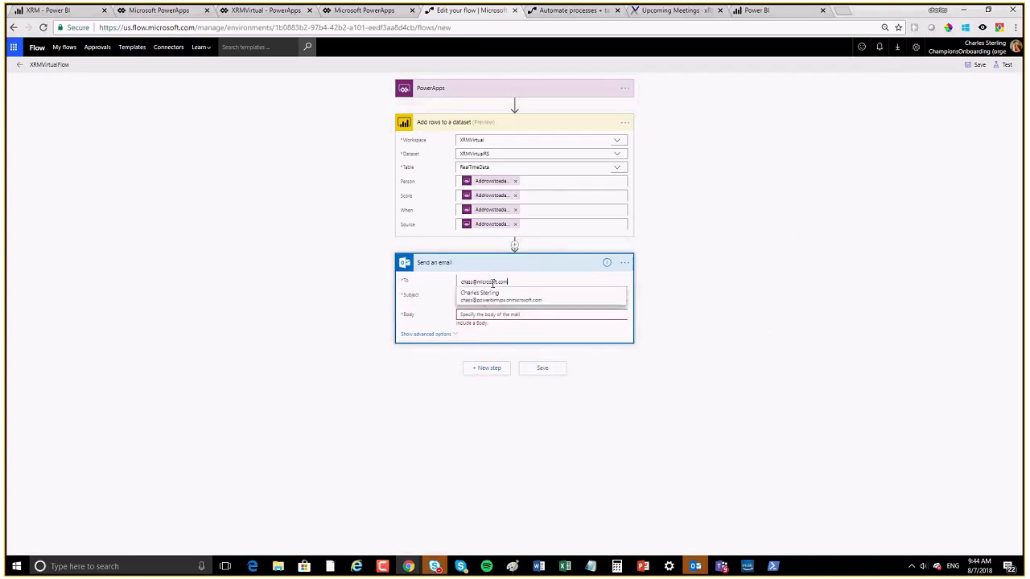
pyautogui.click(674, 313)
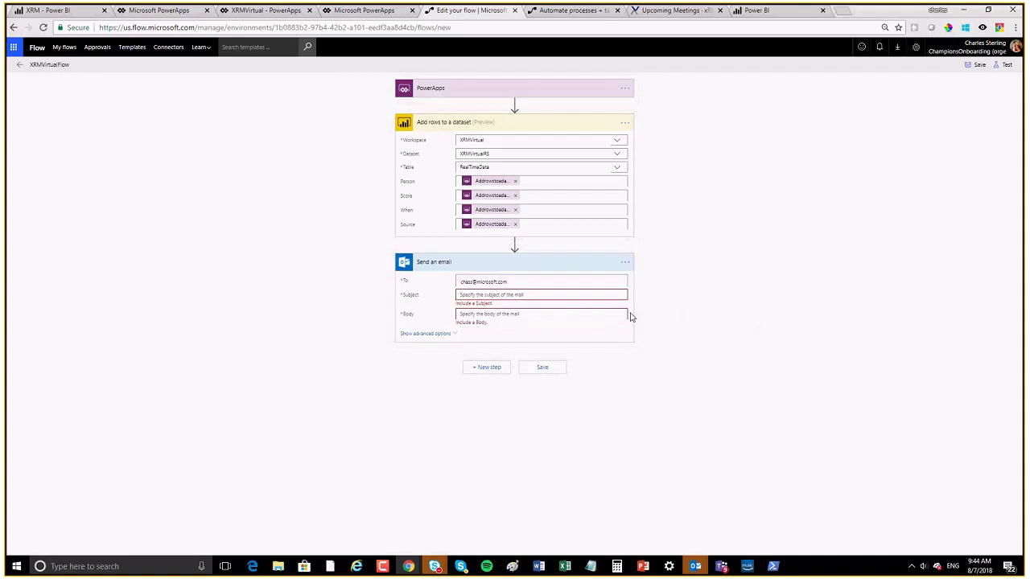
# Step: Use Person as the email subject and Score, Source and When as the body, then save
pyautogui.click(494, 295)
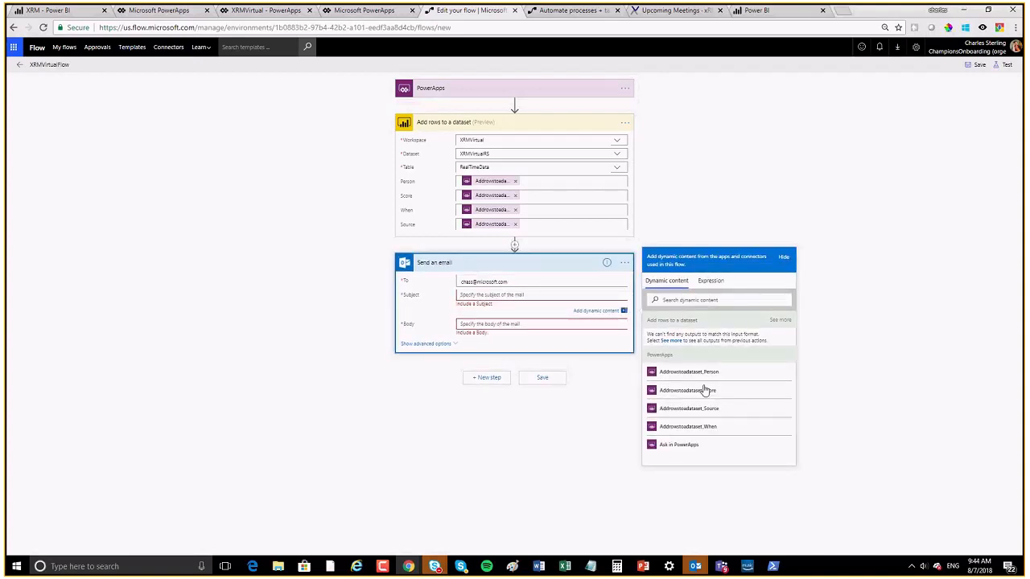
pyautogui.click(740, 379)
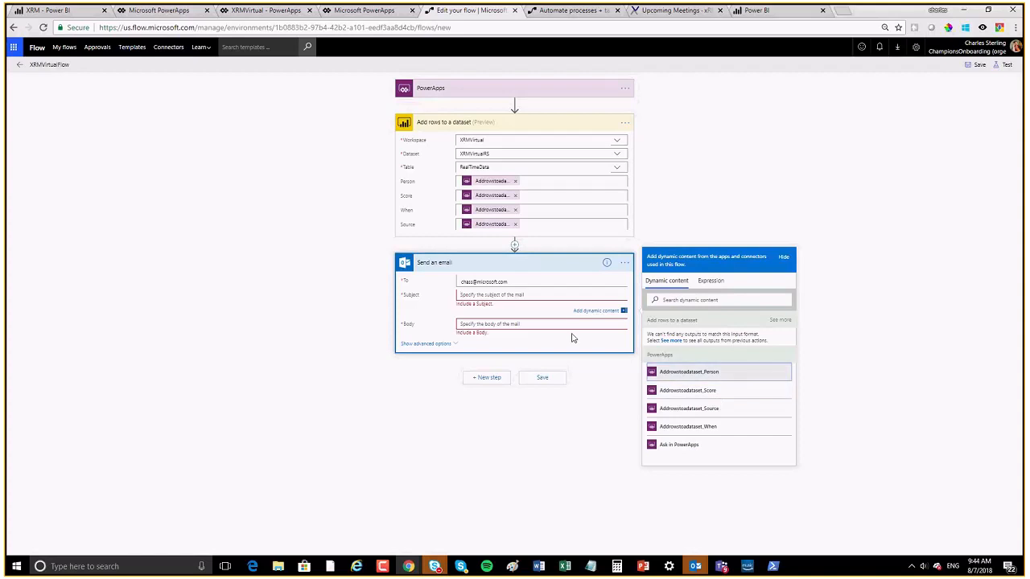
pyautogui.click(705, 372)
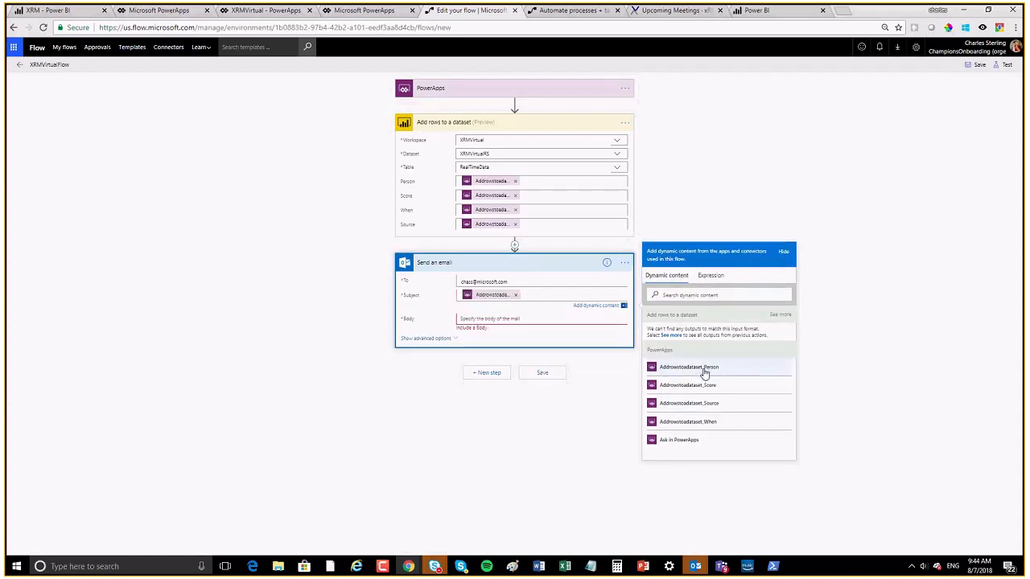
pyautogui.click(485, 320)
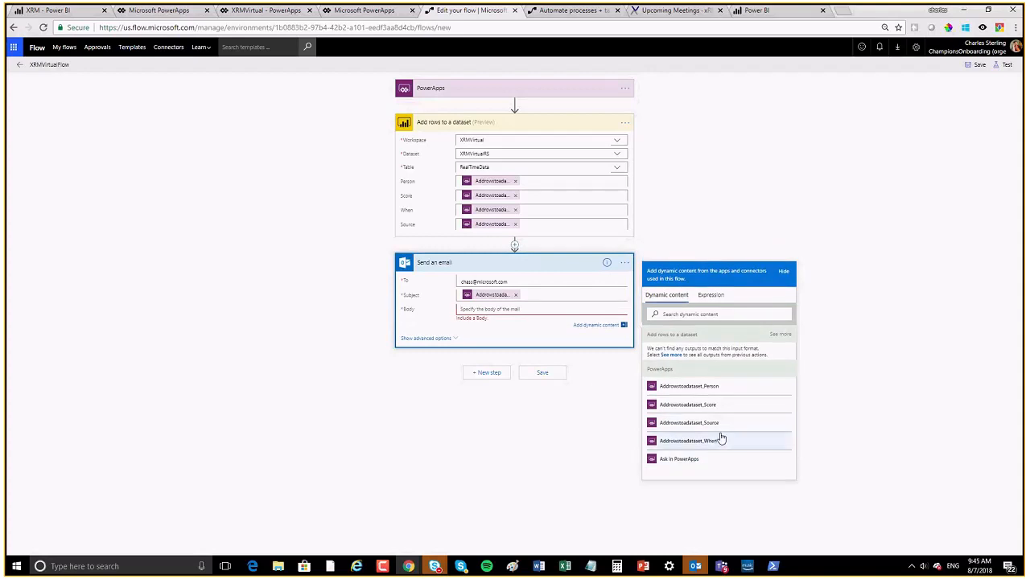
pyautogui.click(720, 413)
pyautogui.click(720, 424)
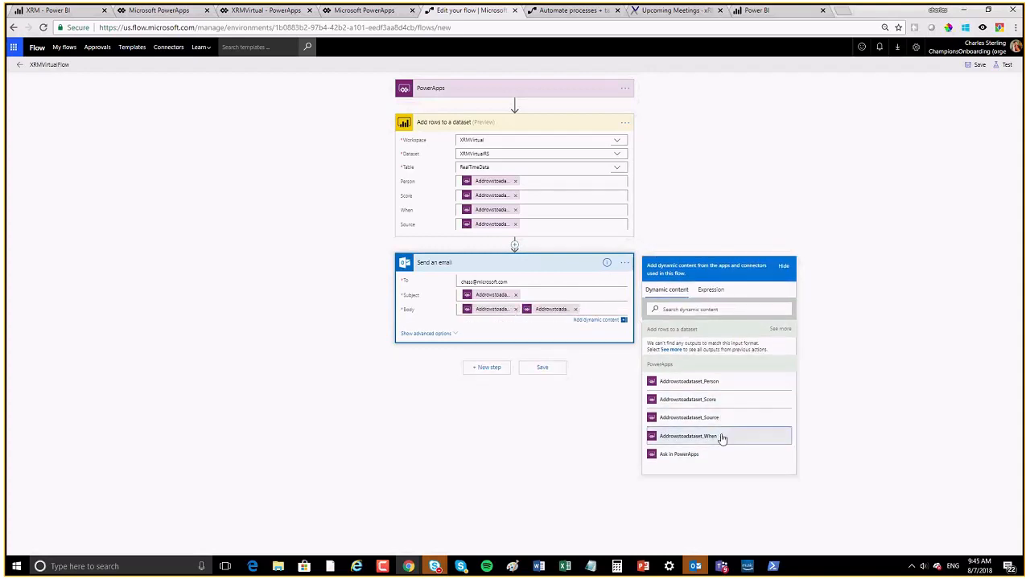
pyautogui.click(719, 438)
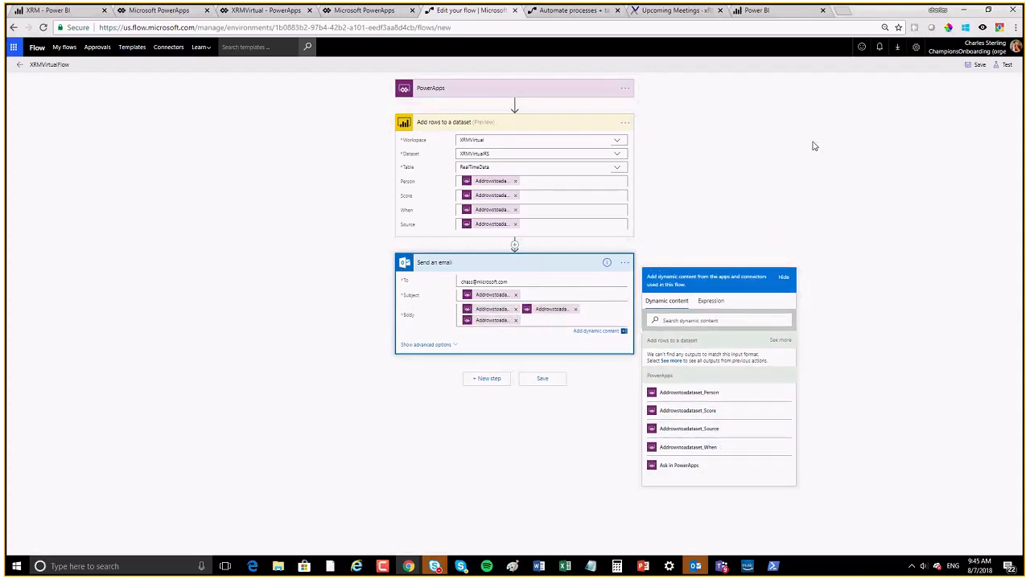
pyautogui.click(975, 64)
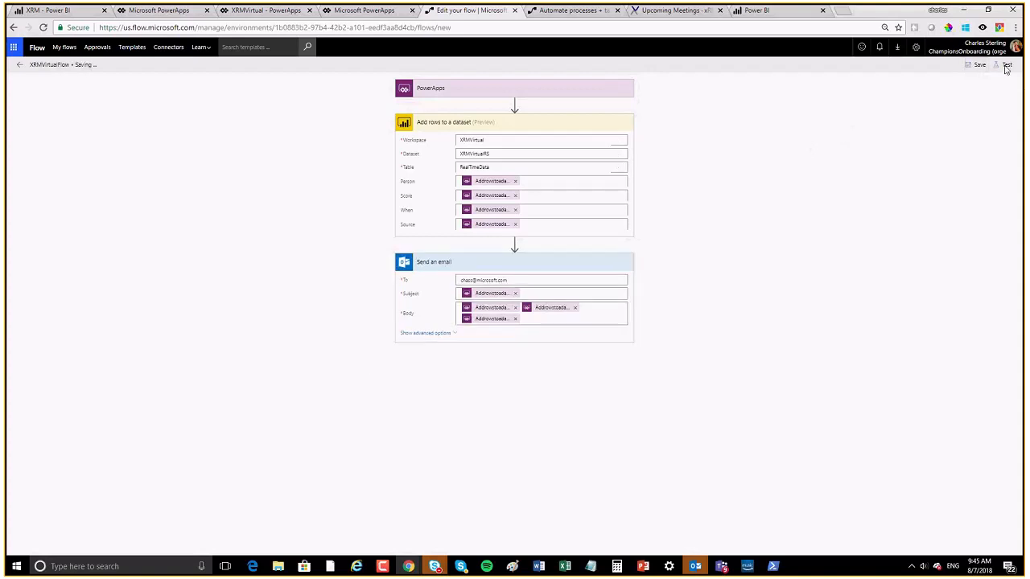
# Step: Save and test the flow using trigger data from an earlier successful run
pyautogui.click(1005, 66)
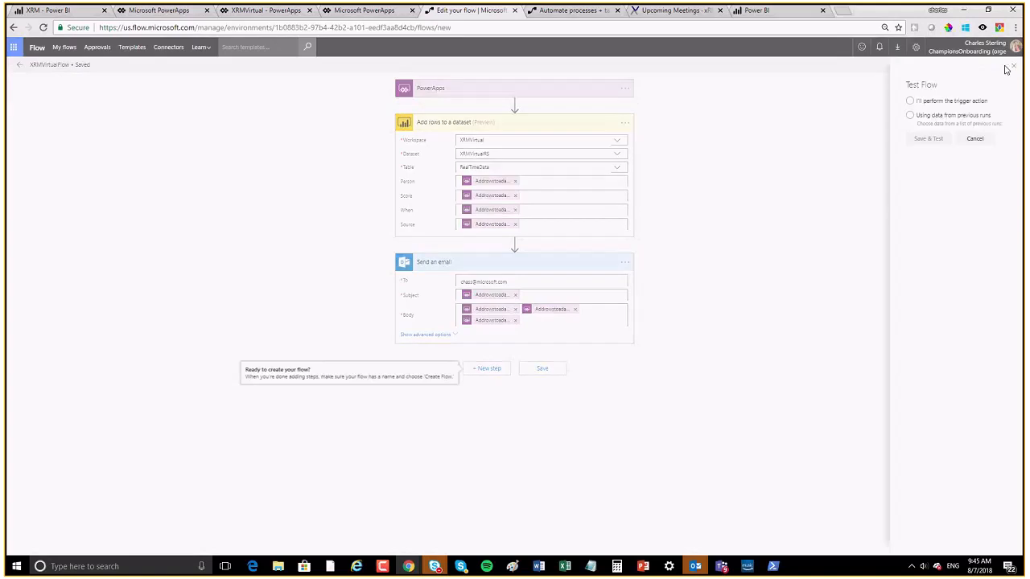
pyautogui.click(910, 115)
pyautogui.click(912, 185)
pyautogui.click(925, 217)
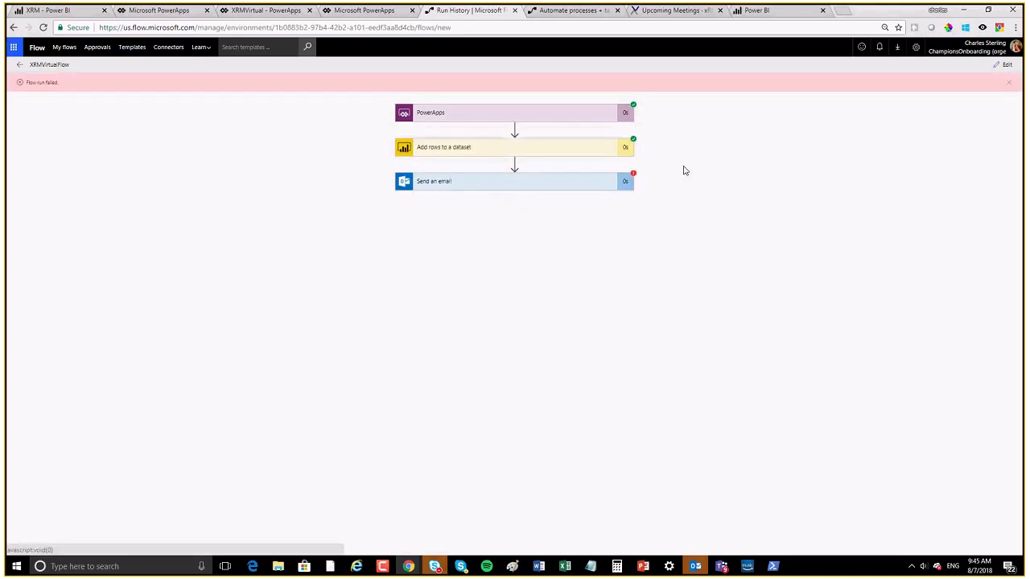
# Step: Review the Send an email step's InvalidTemplate error, then return to editing the flow
pyautogui.click(521, 185)
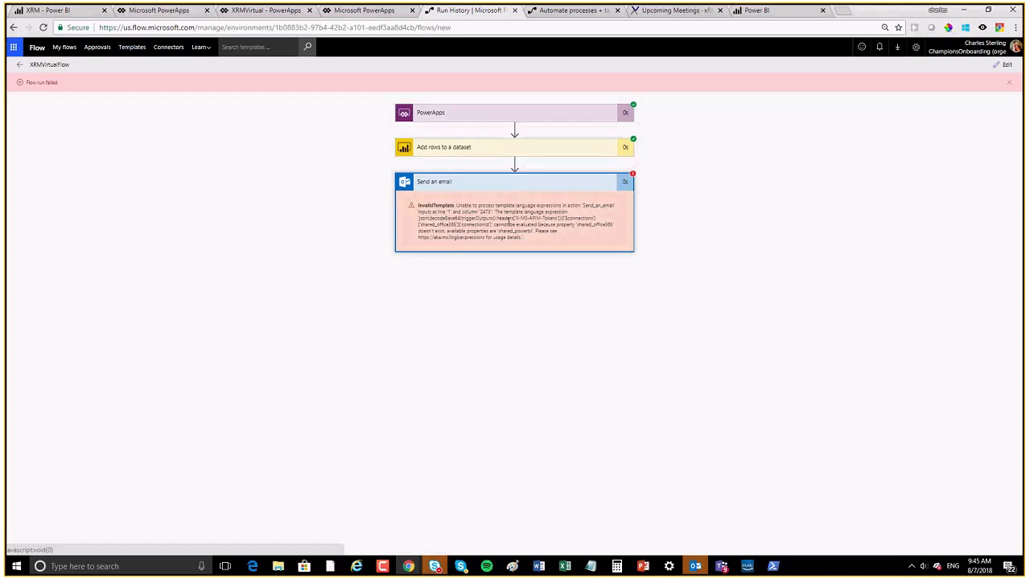
pyautogui.moveTo(595, 225); pyautogui.dragTo(610, 241)
pyautogui.click(525, 246)
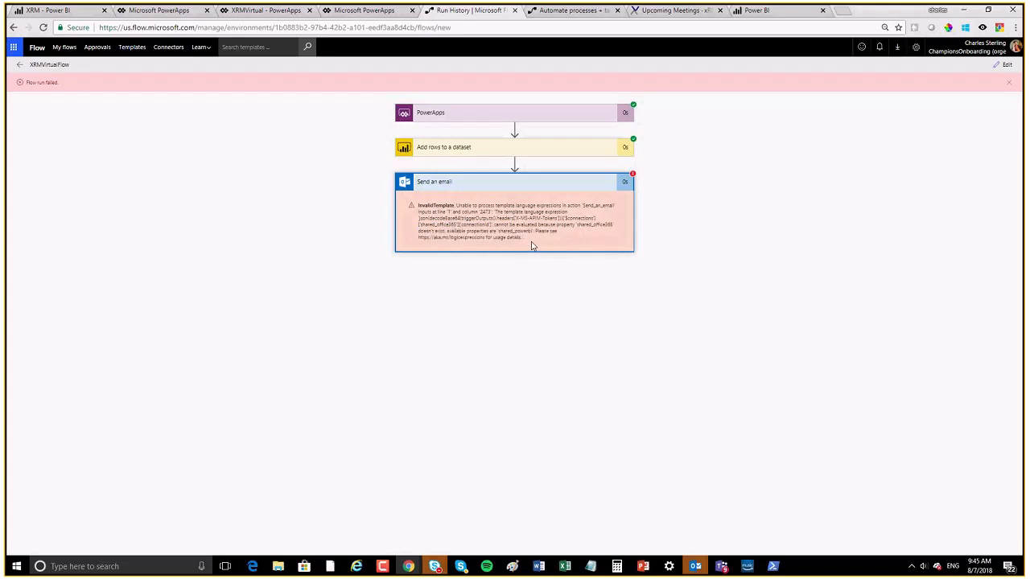
pyautogui.moveTo(548, 231); pyautogui.dragTo(428, 211)
pyautogui.click(547, 234)
pyautogui.click(628, 183)
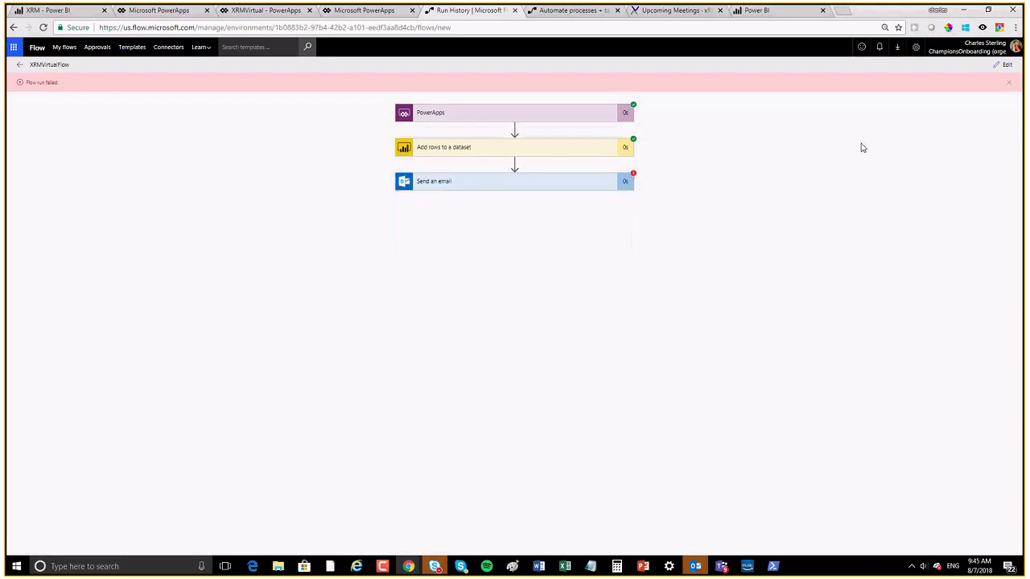
pyautogui.click(1004, 64)
# Step: Move Add rows to a dataset below the Send an email step
pyautogui.moveTo(471, 265)
pyautogui.mouseDown()
pyautogui.moveTo(496, 104)
pyautogui.moveTo(490, 121)
pyautogui.mouseUp()
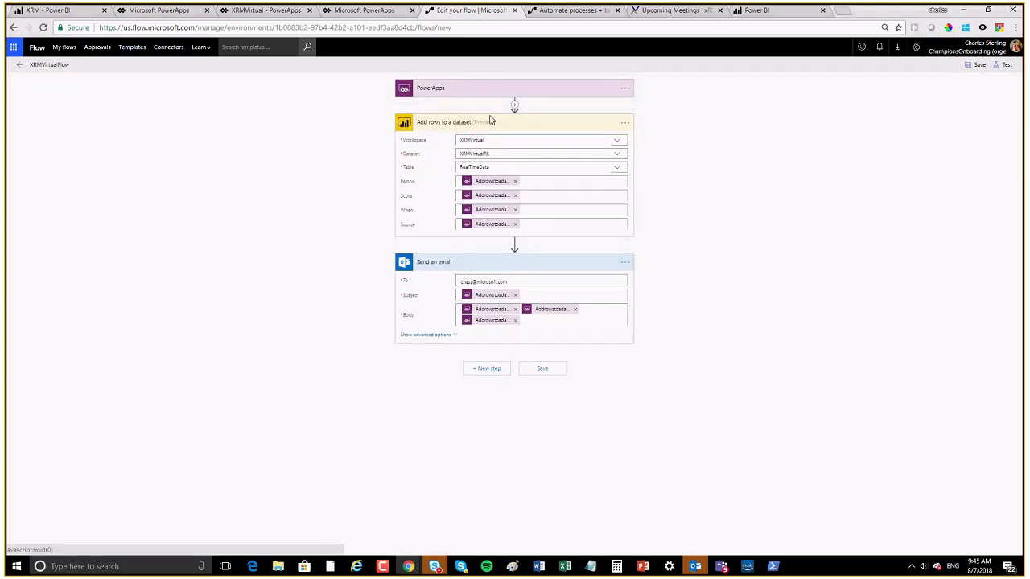
pyautogui.moveTo(521, 374); pyautogui.dragTo(493, 350)
pyautogui.moveTo(544, 368); pyautogui.dragTo(552, 356)
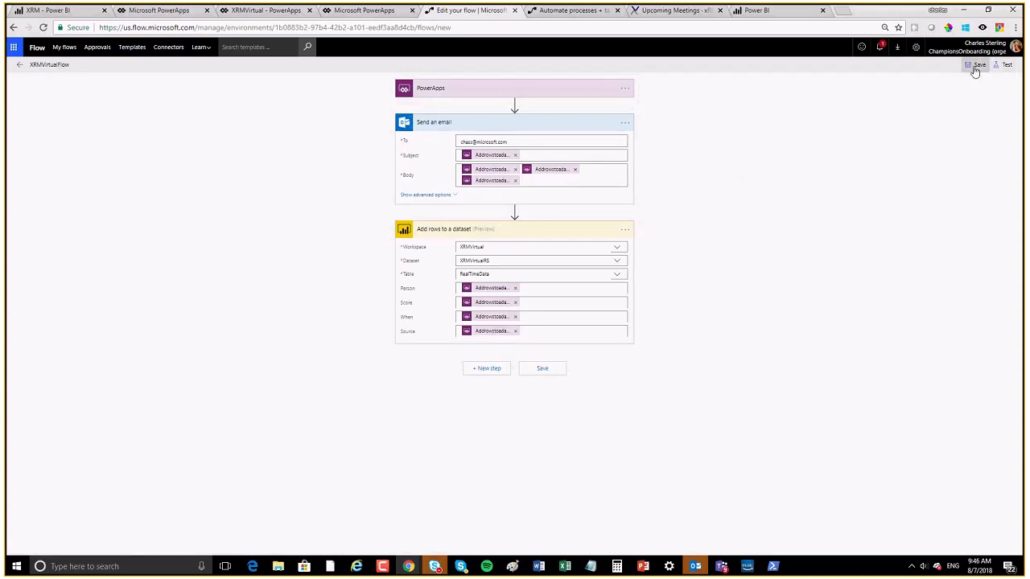
# Step: Skip testing and save the reordered flow
pyautogui.click(1005, 65)
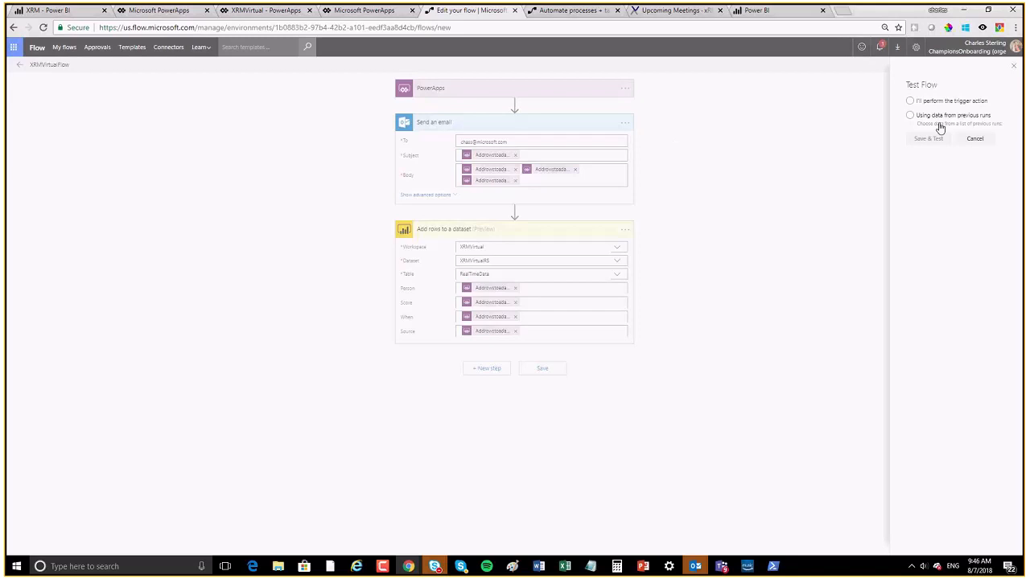
pyautogui.click(1014, 68)
pyautogui.click(977, 64)
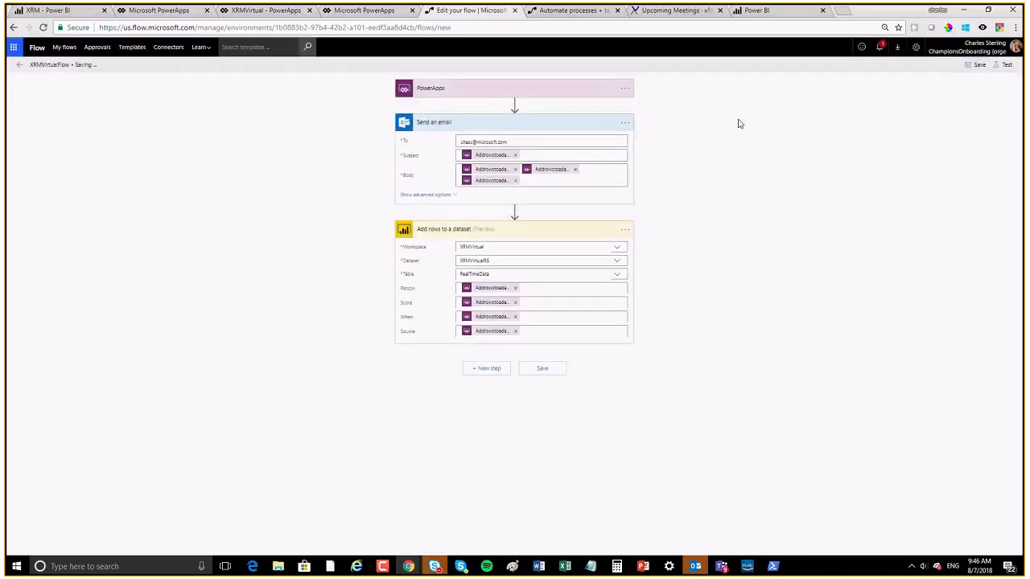
# Step: View the PowerApps app list and XRMVirtual's Share page, then return to the XRM dashboard
pyautogui.click(158, 10)
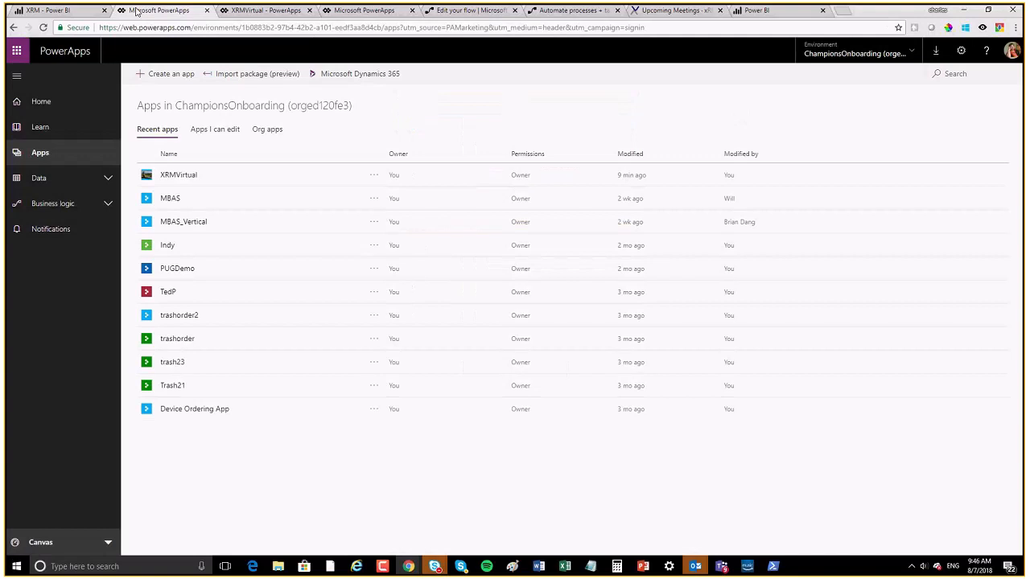
pyautogui.click(369, 12)
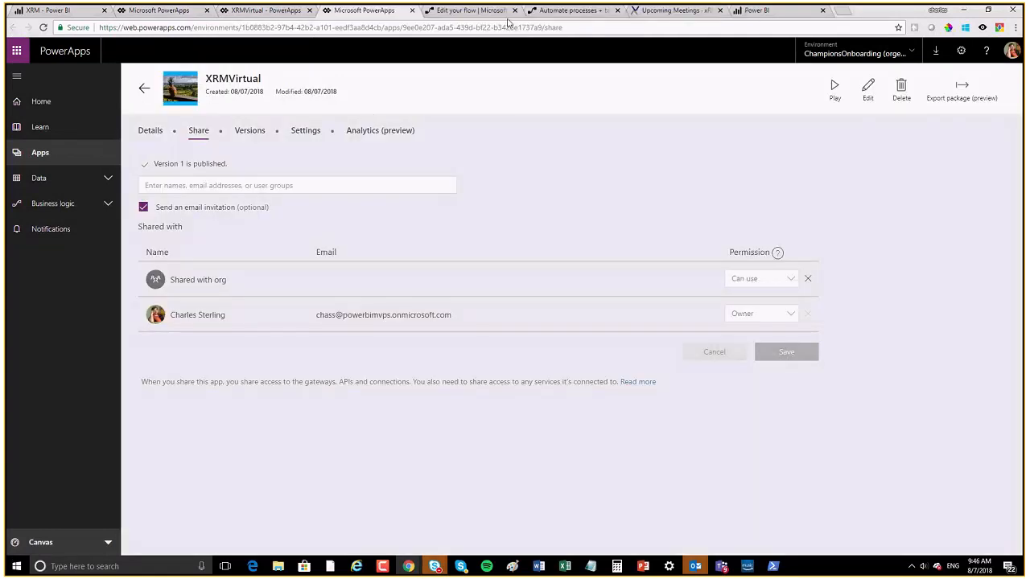
pyautogui.click(66, 14)
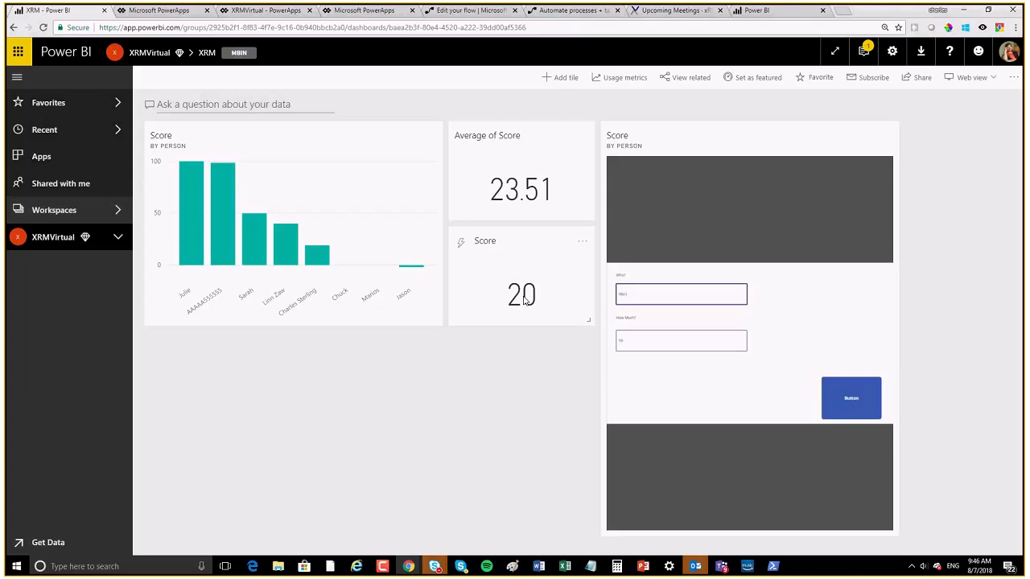
# Step: Submit a score of 34 from the app tile, raising Average of Score to 24.26, then return to the flow editor
pyautogui.press('Tab')
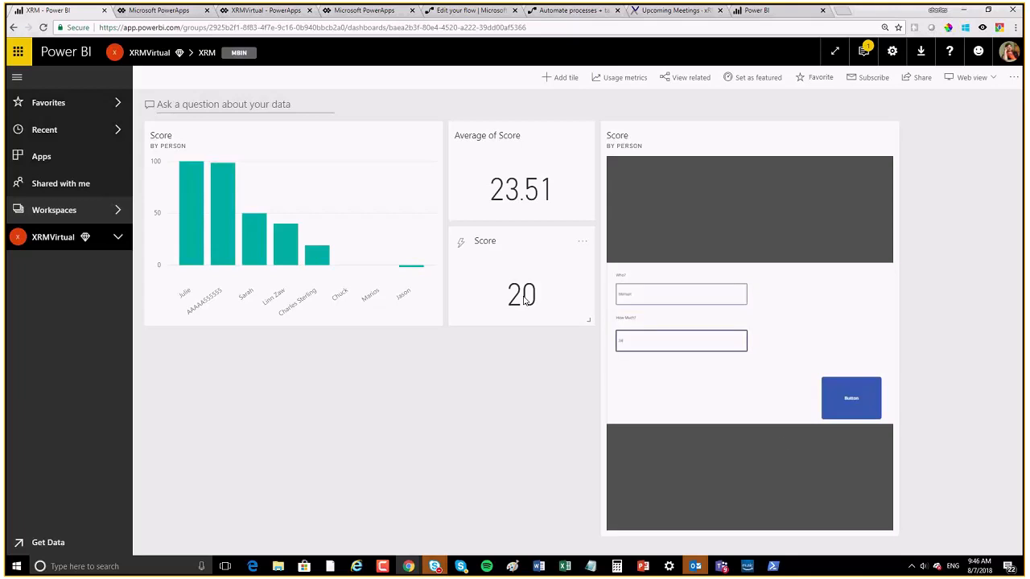
pyautogui.click(845, 403)
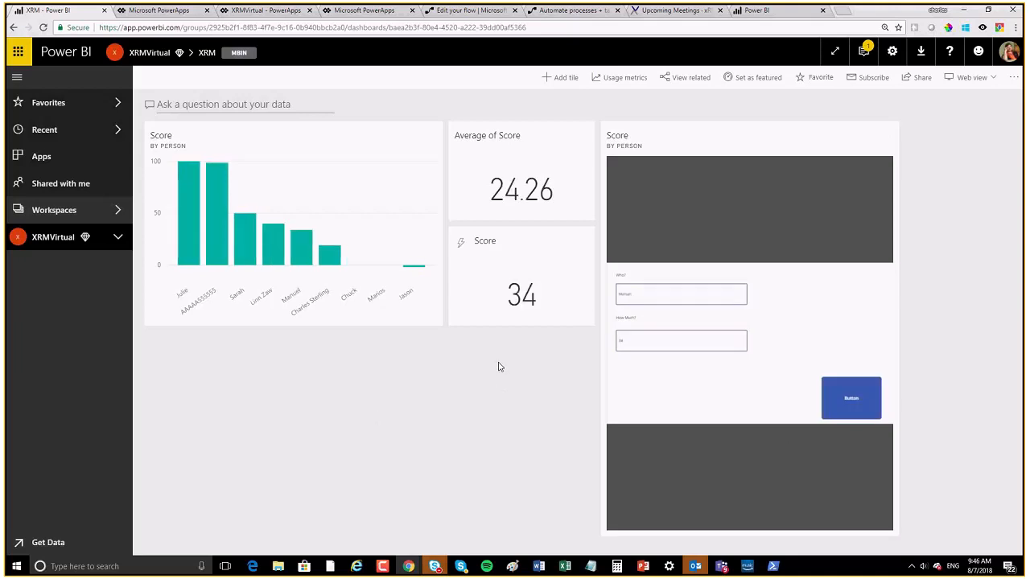
pyautogui.click(456, 13)
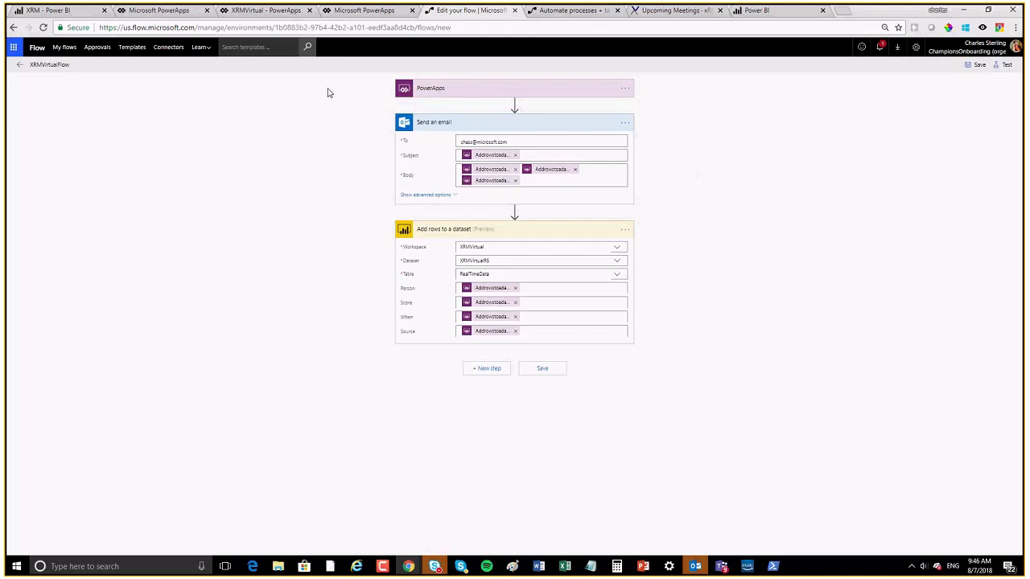
# Step: Save the flow, leave the editor for My flows, and open XRMVirtualFlow's run history
pyautogui.click(67, 49)
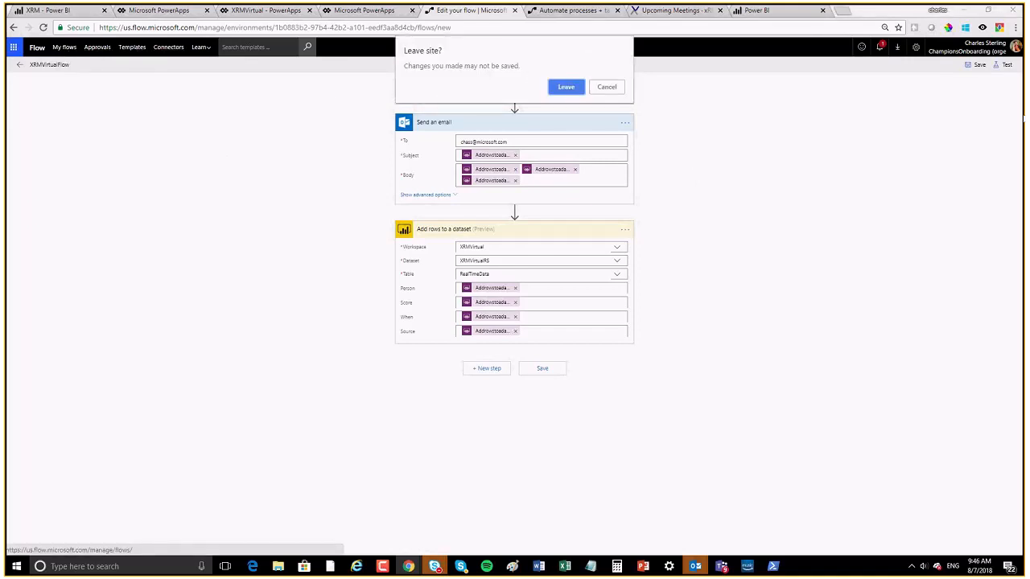
pyautogui.press('Escape')
pyautogui.click(975, 66)
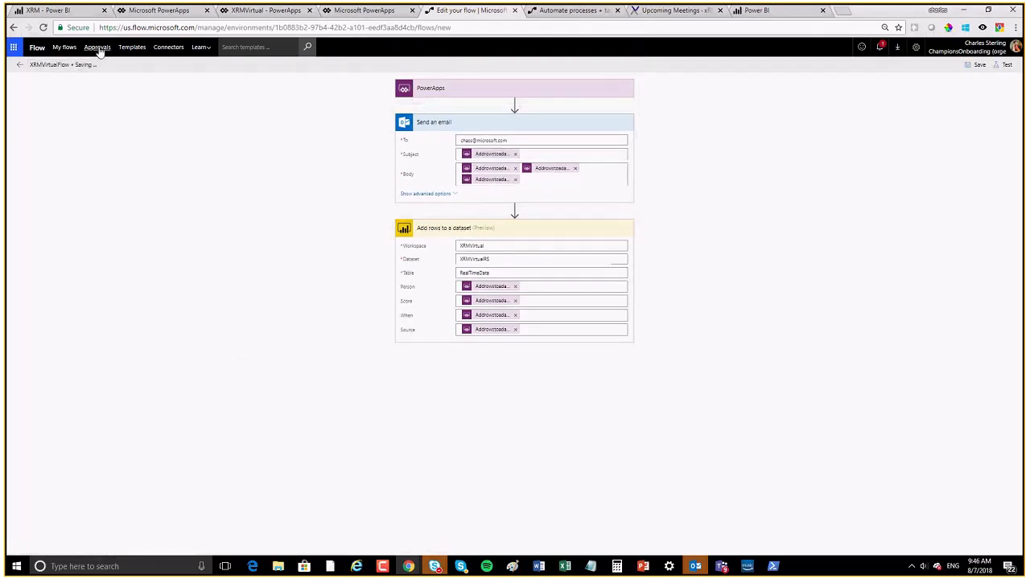
pyautogui.click(65, 46)
pyautogui.click(561, 105)
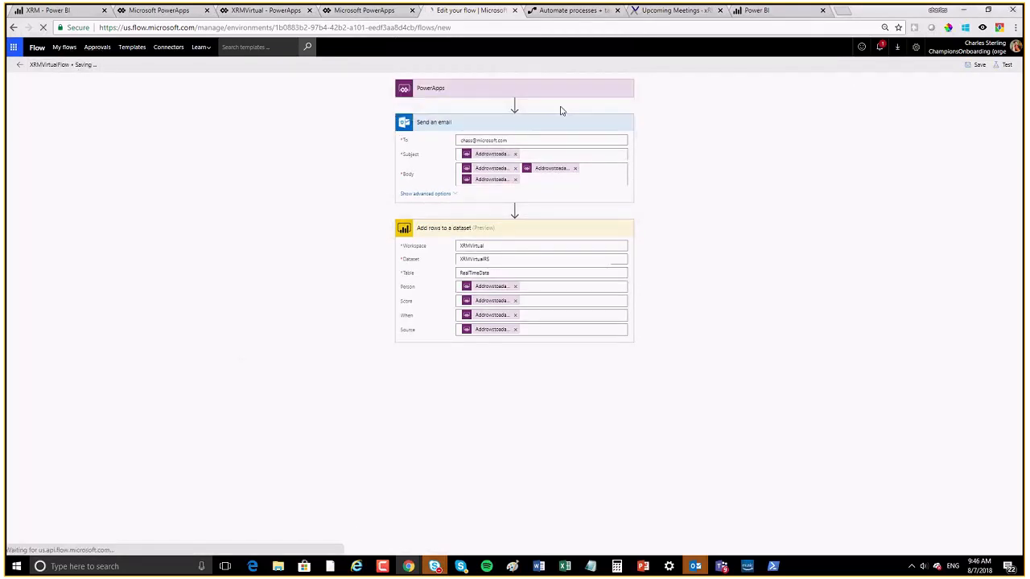
pyautogui.click(347, 119)
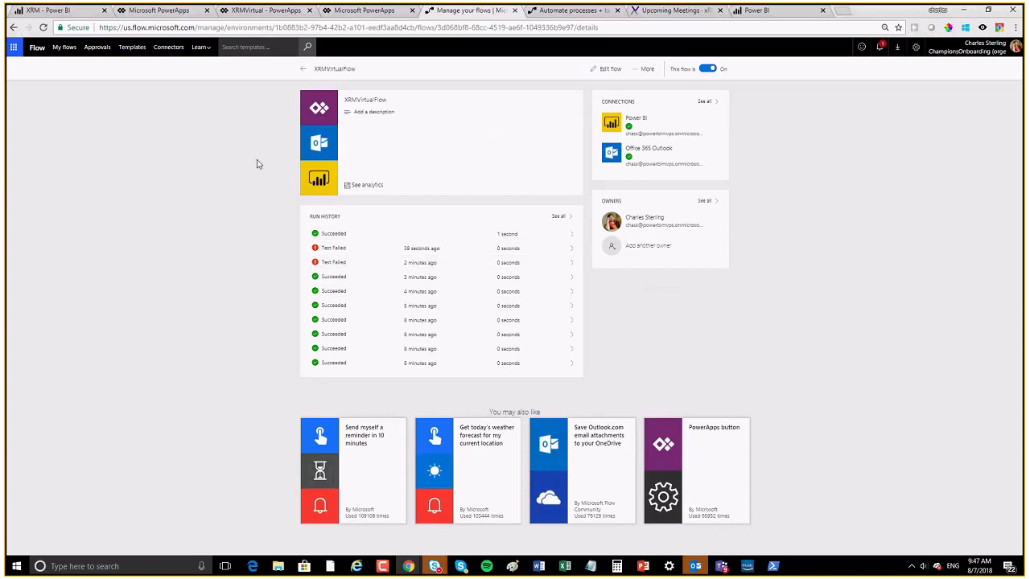
pyautogui.hotkey('alt', 'Tab')
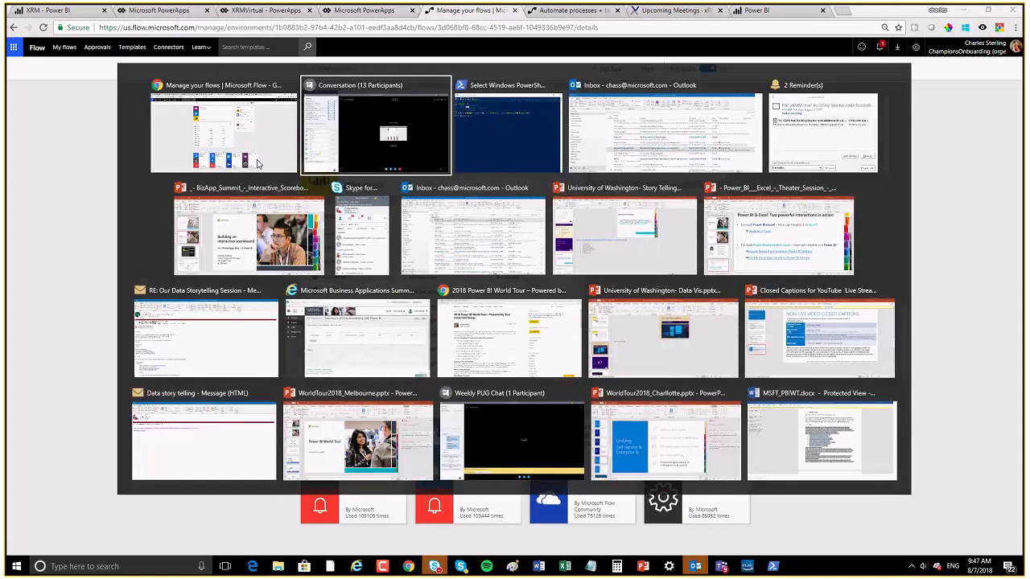
pyautogui.hotkey('alt', 'Tab')
pyautogui.hotkey('alt', 'Tab')
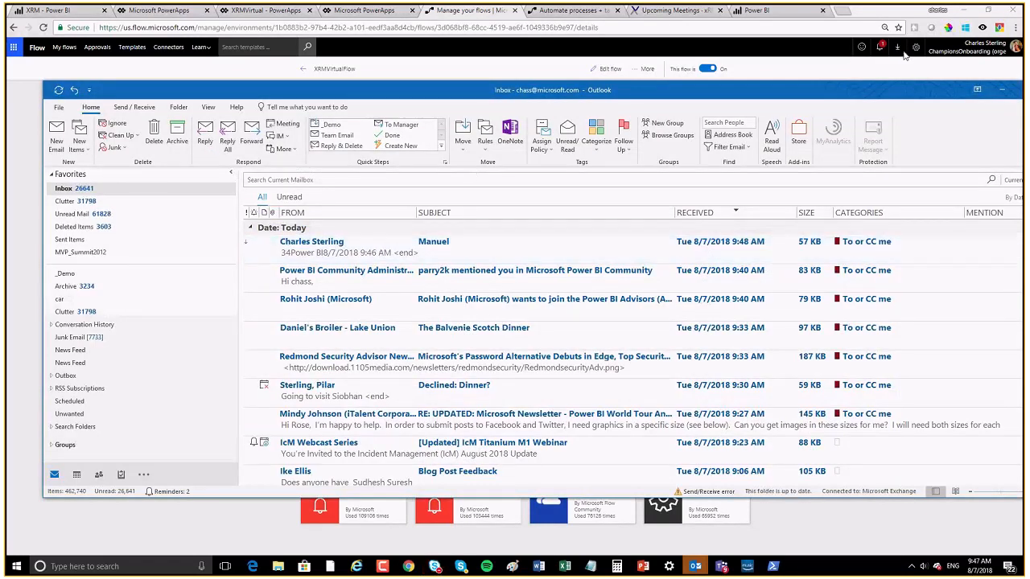
pyautogui.hotkey('alt', 'Tab')
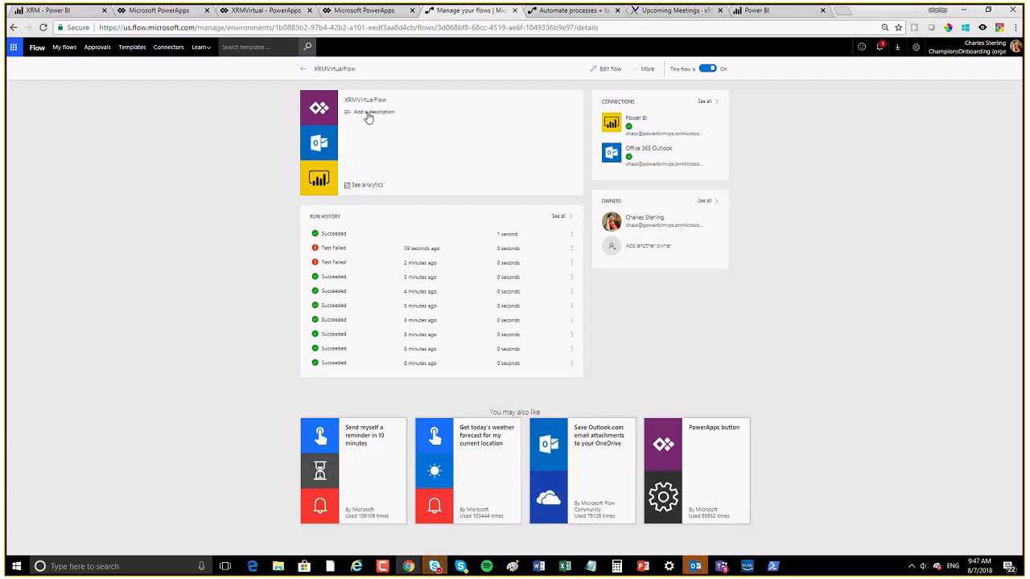
# Step: Add a Twitter 'Post a tweet' action as a new step in XRMVirtualFlow
pyautogui.click(609, 69)
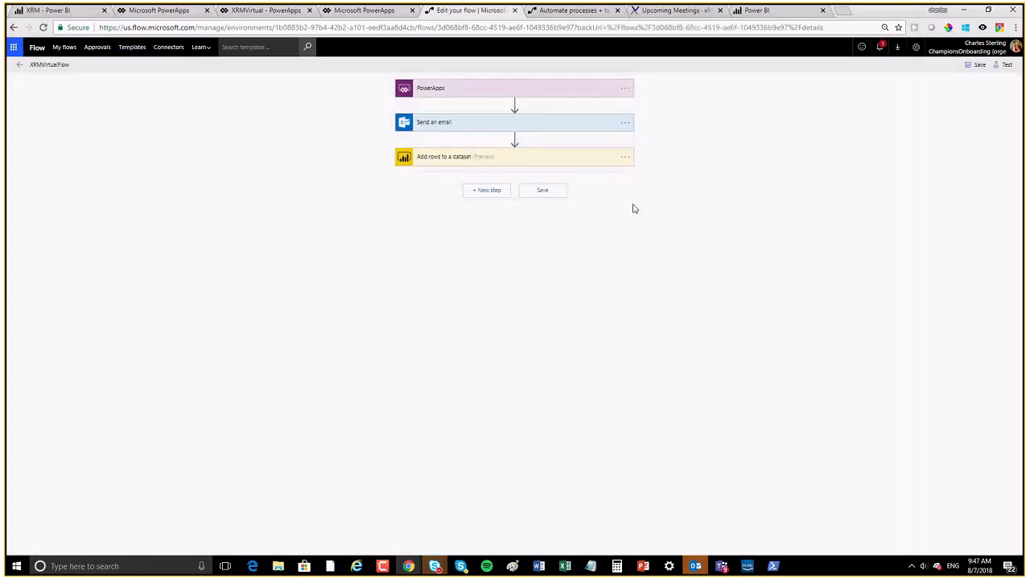
pyautogui.click(473, 189)
pyautogui.click(477, 216)
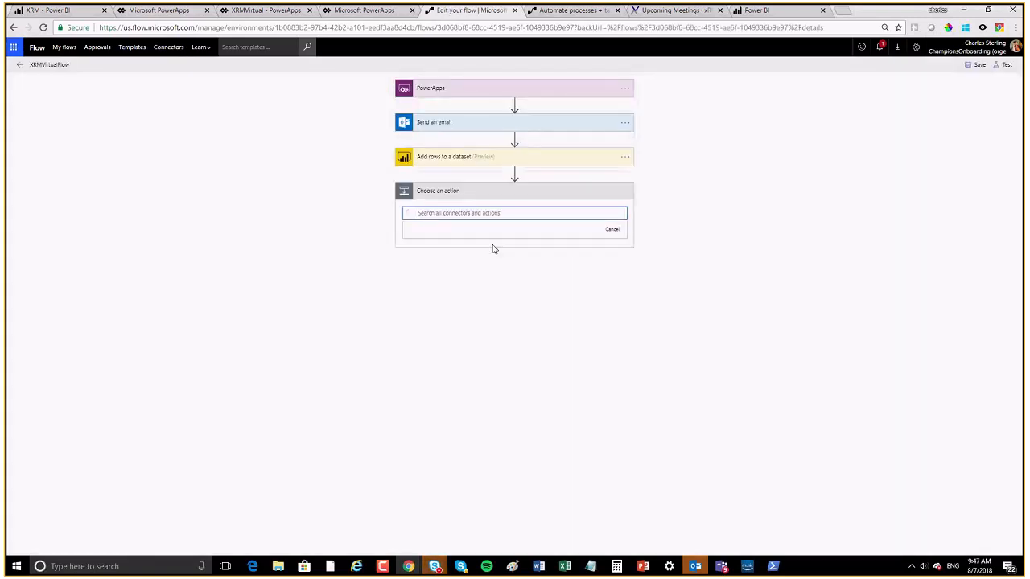
pyautogui.write('TWIT')
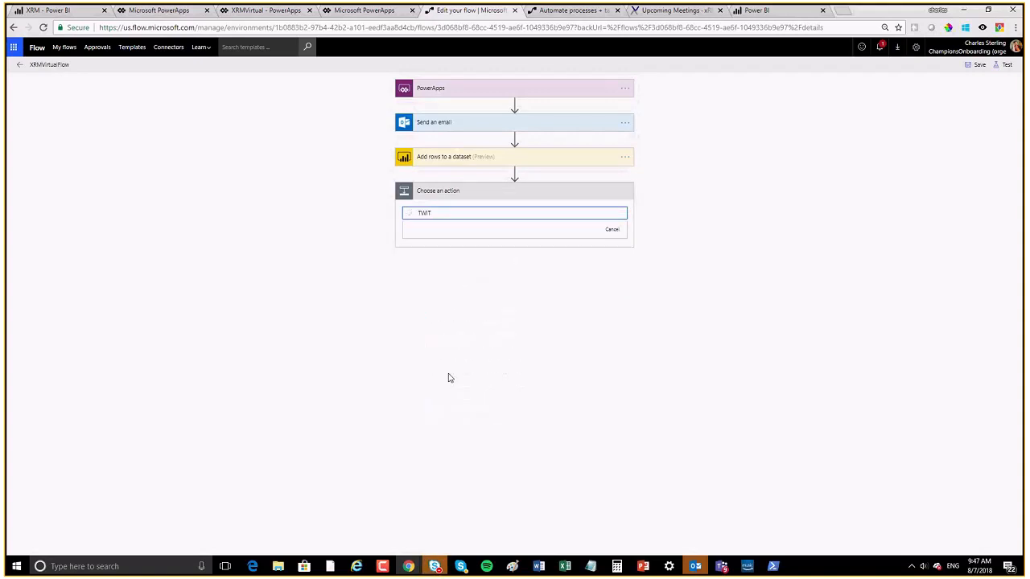
pyautogui.click(443, 374)
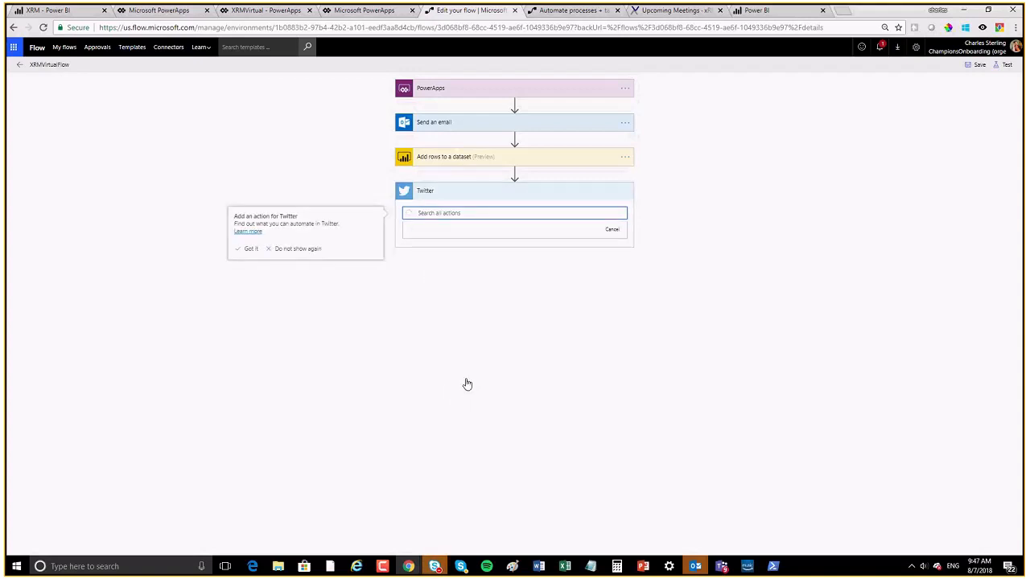
pyautogui.click(453, 374)
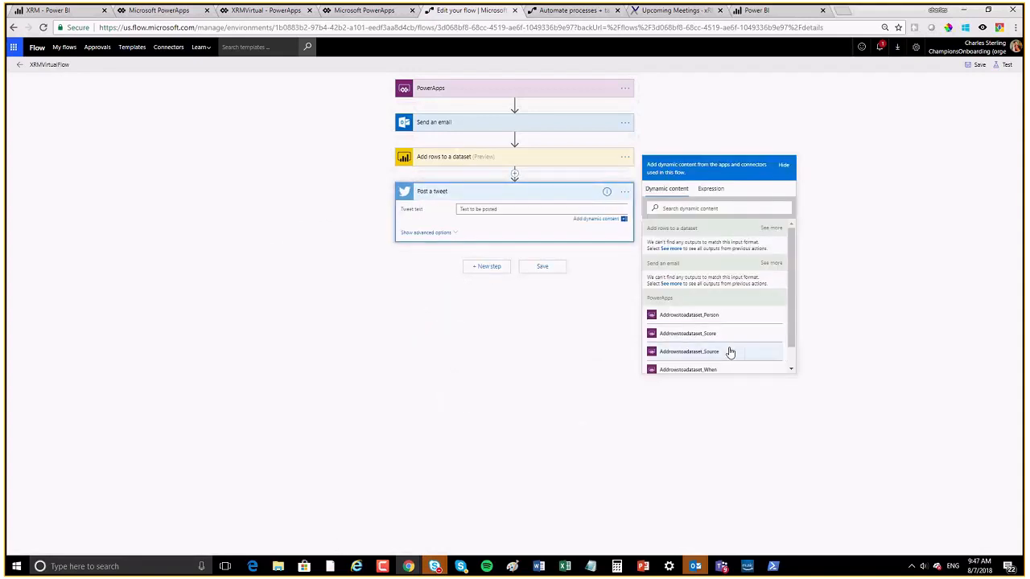
# Step: Set the tweet text to Person, 'THIS THIS SCORE' and Score, move it above Add rows, and save
pyautogui.click(708, 315)
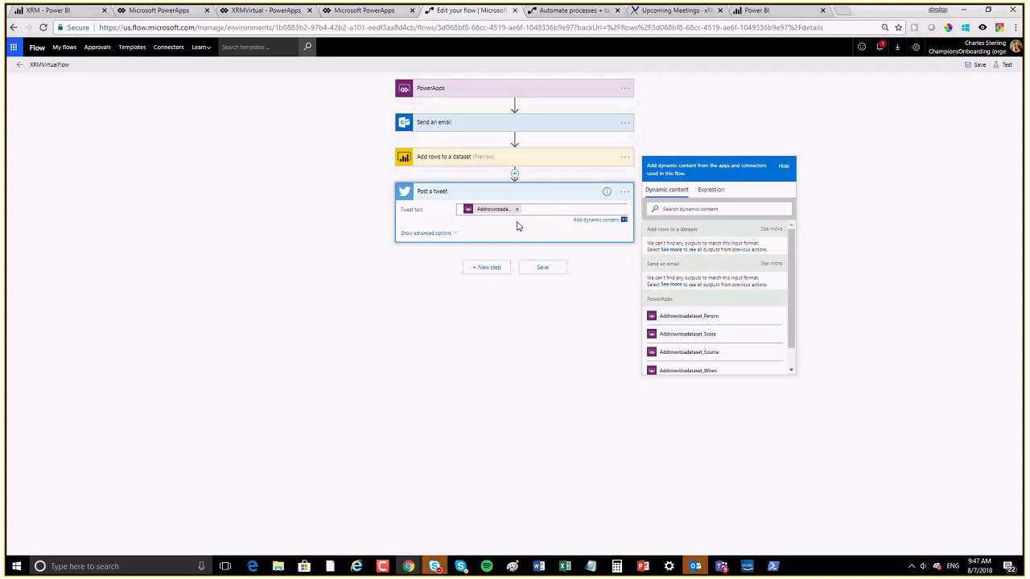
pyautogui.write('sco THIS THIS SCORE')
pyautogui.click(714, 341)
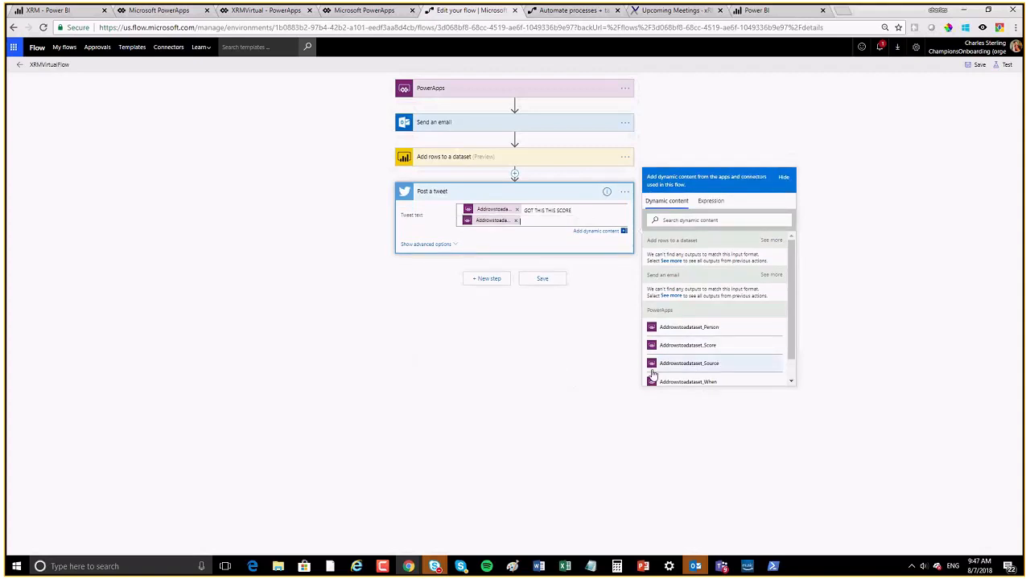
pyautogui.click(493, 375)
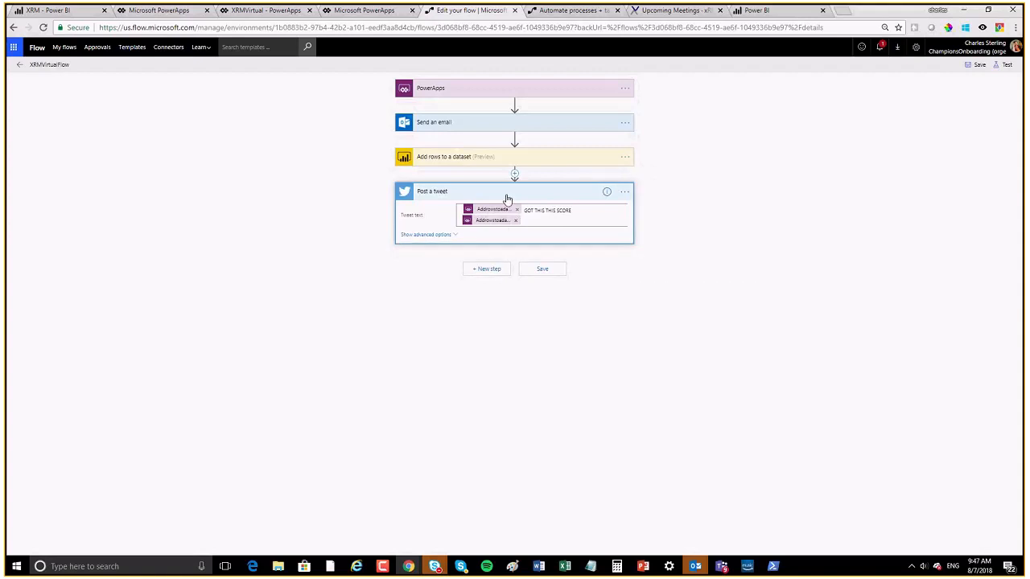
pyautogui.moveTo(507, 199); pyautogui.dragTo(501, 147)
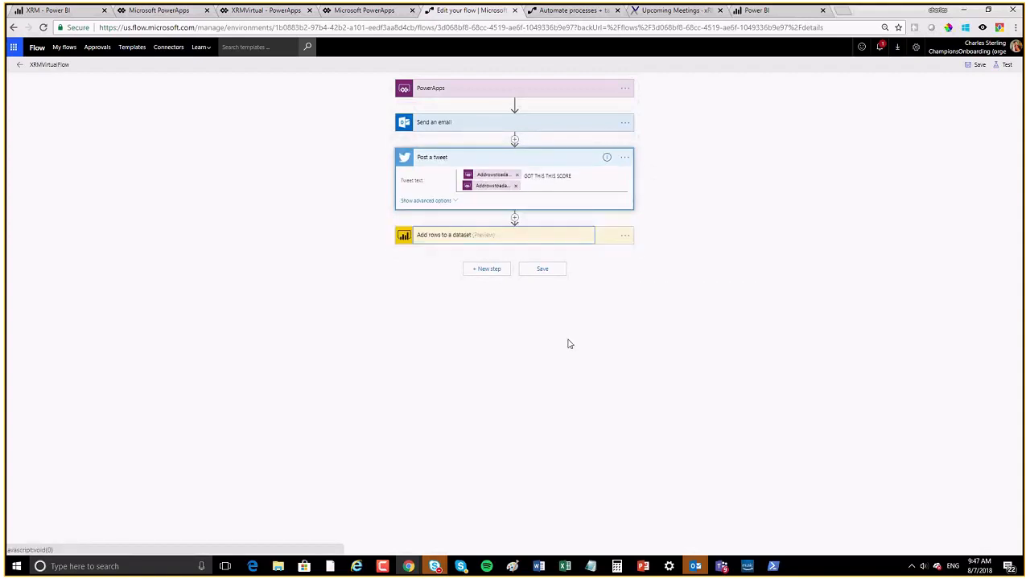
pyautogui.click(782, 225)
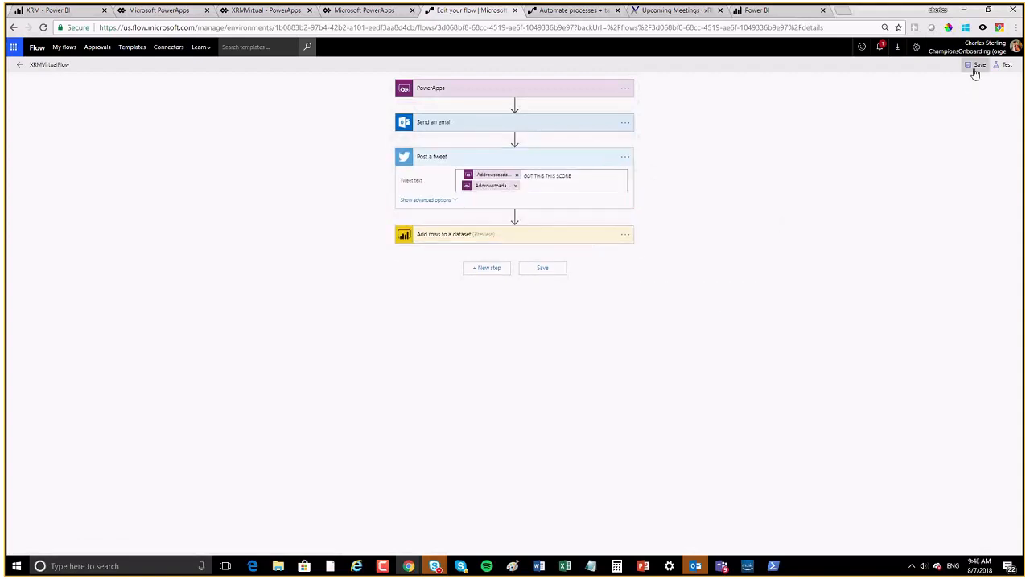
pyautogui.click(975, 69)
# Step: Save the flow again and return to the XRM dashboard in Power BI
pyautogui.click(975, 66)
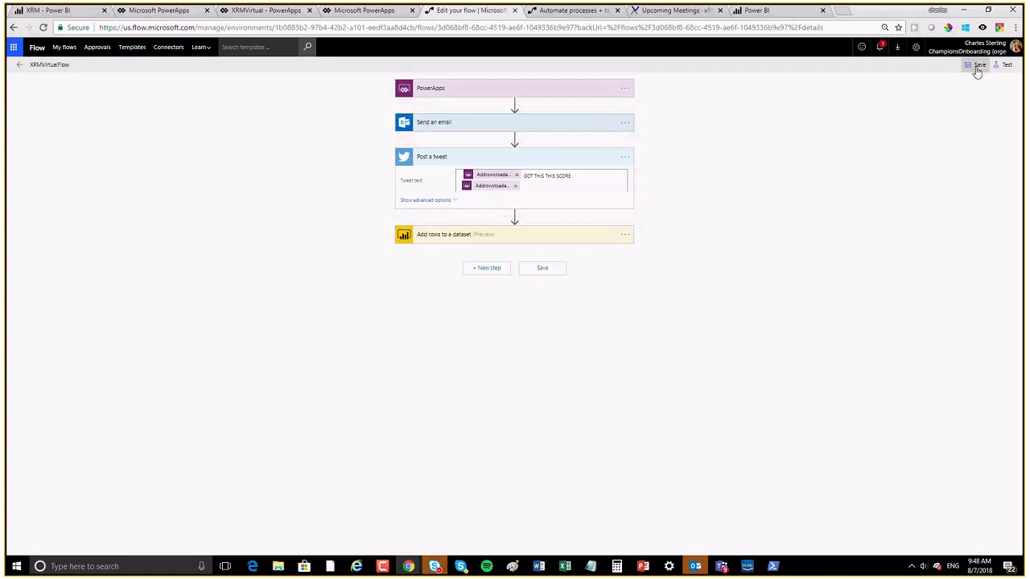
pyautogui.click(155, 10)
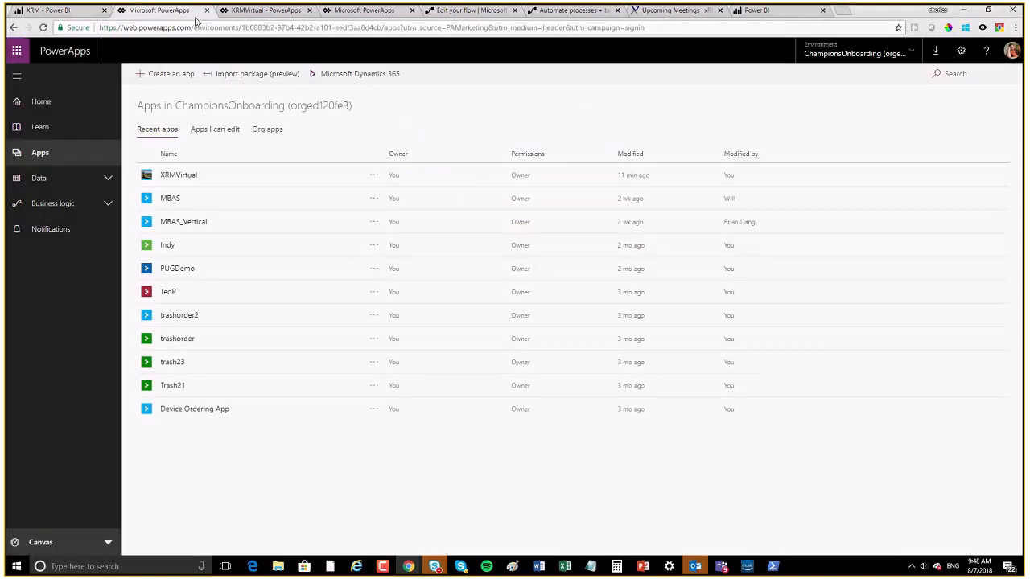
pyautogui.click(98, 13)
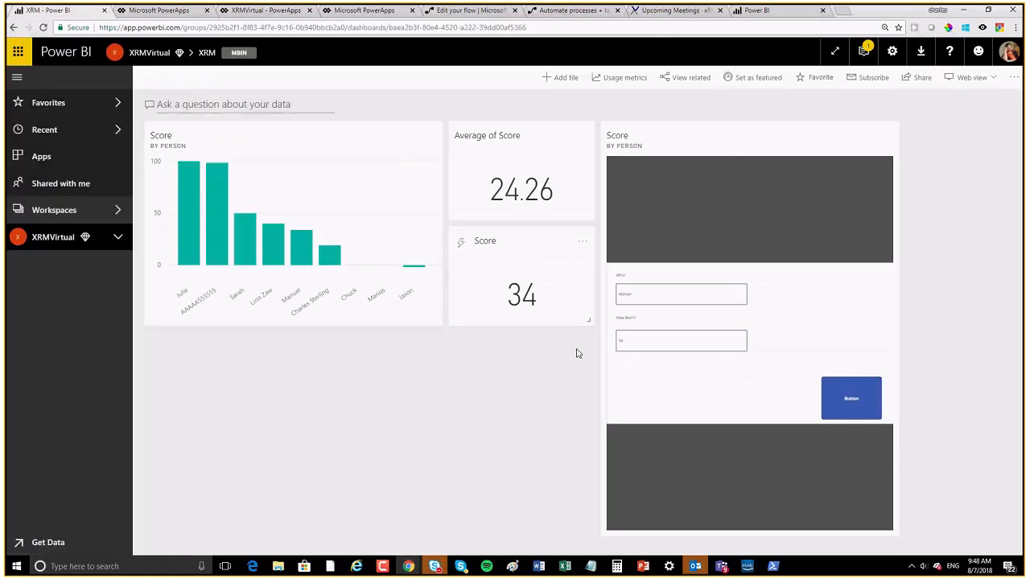
# Step: Submit a new name with amount 10 from the app tile, then open the Score Tracker dashboard
pyautogui.doubleClick(641, 293)
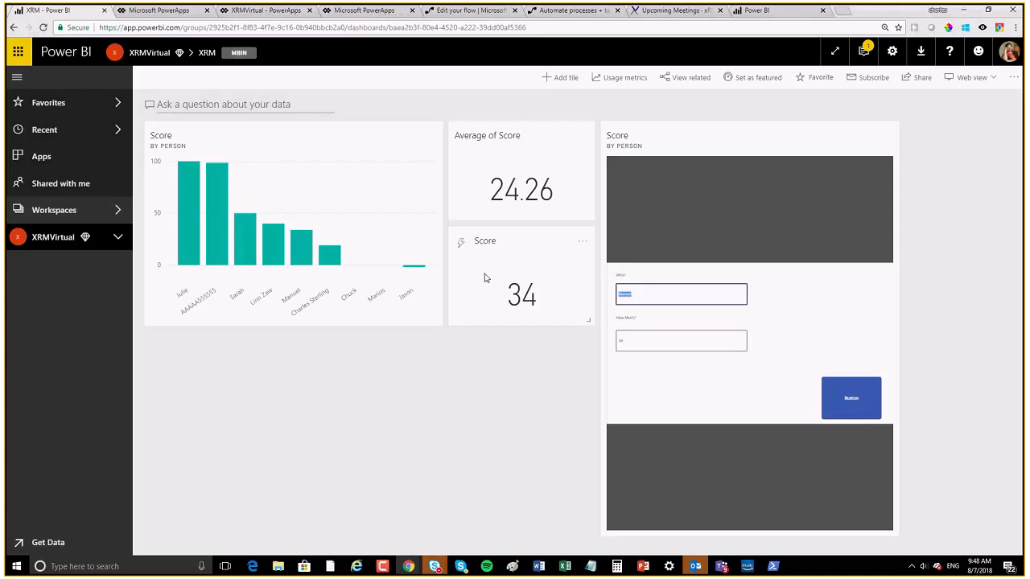
pyautogui.write('Chuck')
pyautogui.press('Tab')
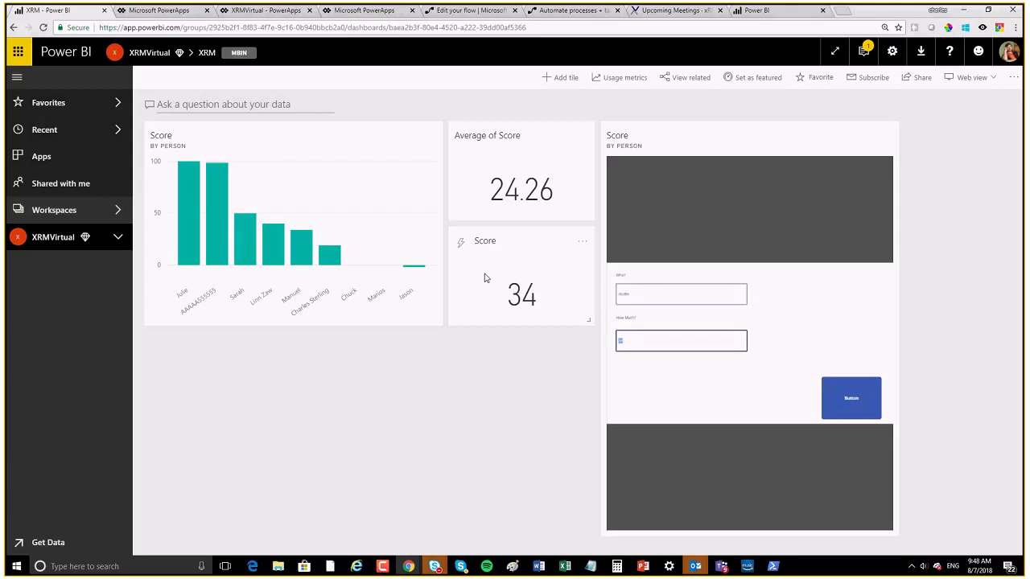
pyautogui.write('10')
pyautogui.click(851, 396)
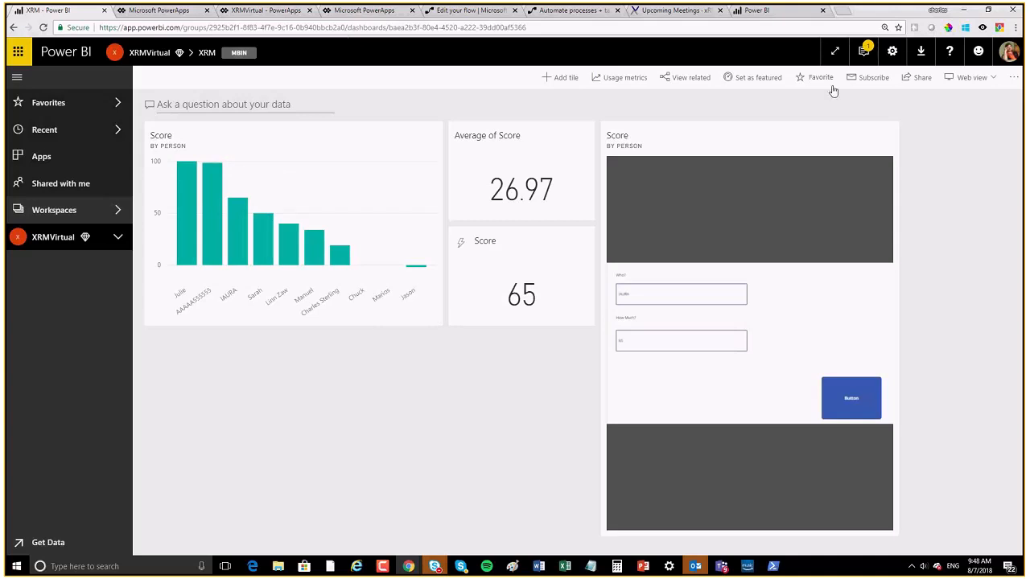
pyautogui.click(780, 14)
pyautogui.click(714, 29)
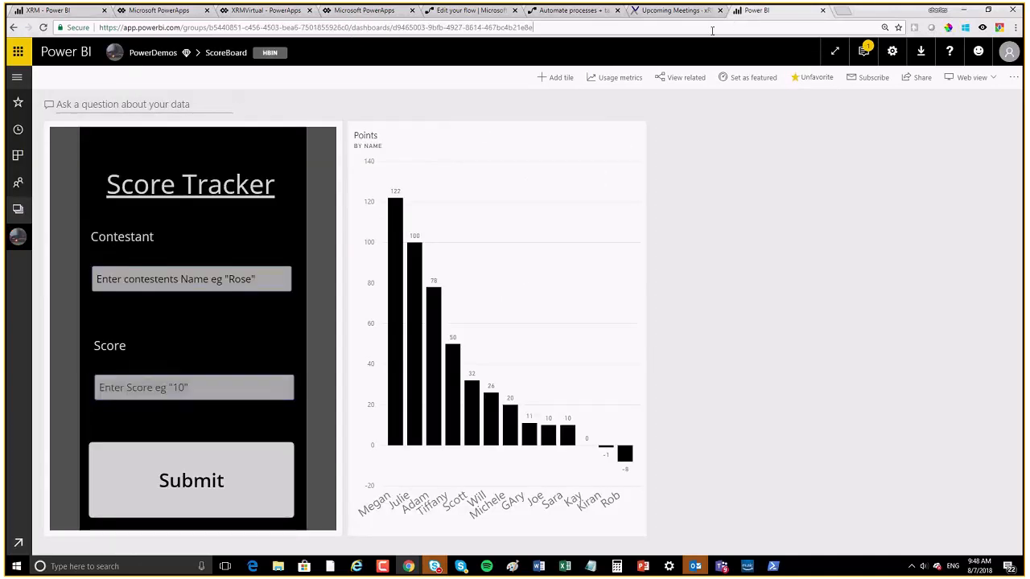
# Step: Open twitter.com in a new browser tab
pyautogui.click(843, 11)
pyautogui.write('TW')
pyautogui.press('Return')
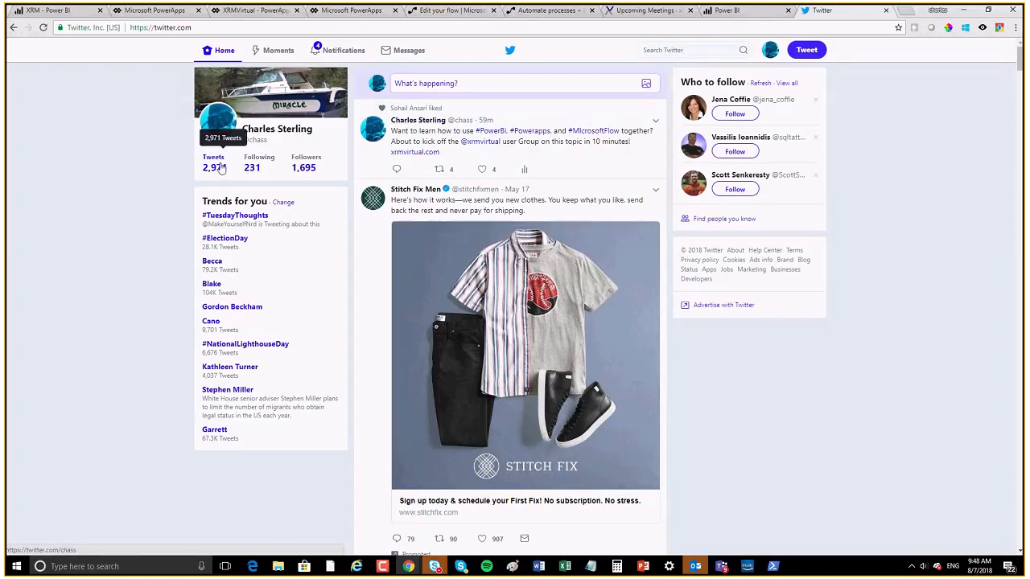
# Step: Search Twitter for the flow's tweeting account and open its profile
pyautogui.click(689, 51)
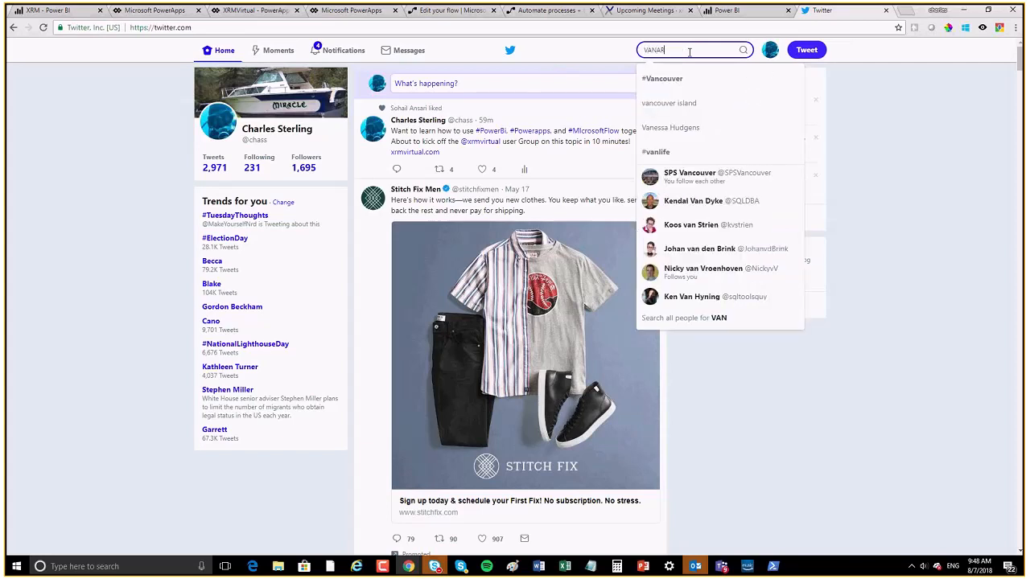
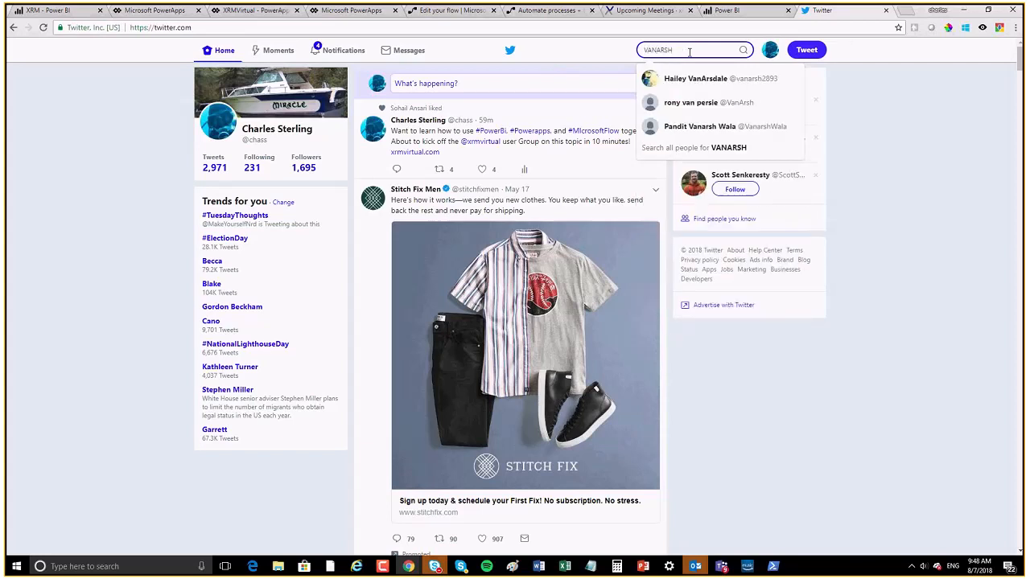
pyautogui.press('BackSpace')
pyautogui.press('BackSpace')
pyautogui.press('BackSpace')
pyautogui.press('BackSpace')
pyautogui.press('BackSpace')
pyautogui.press('BackSpace')
pyautogui.press('BackSpace')
pyautogui.press('BackSpace')
pyautogui.press('BackSpace')
pyautogui.press('BackSpace')
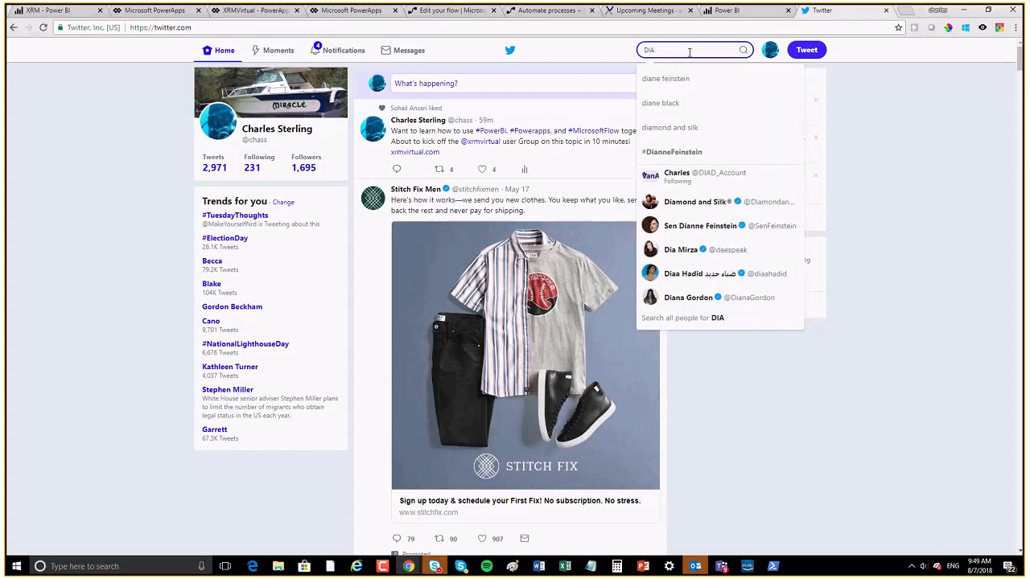
pyautogui.click(666, 173)
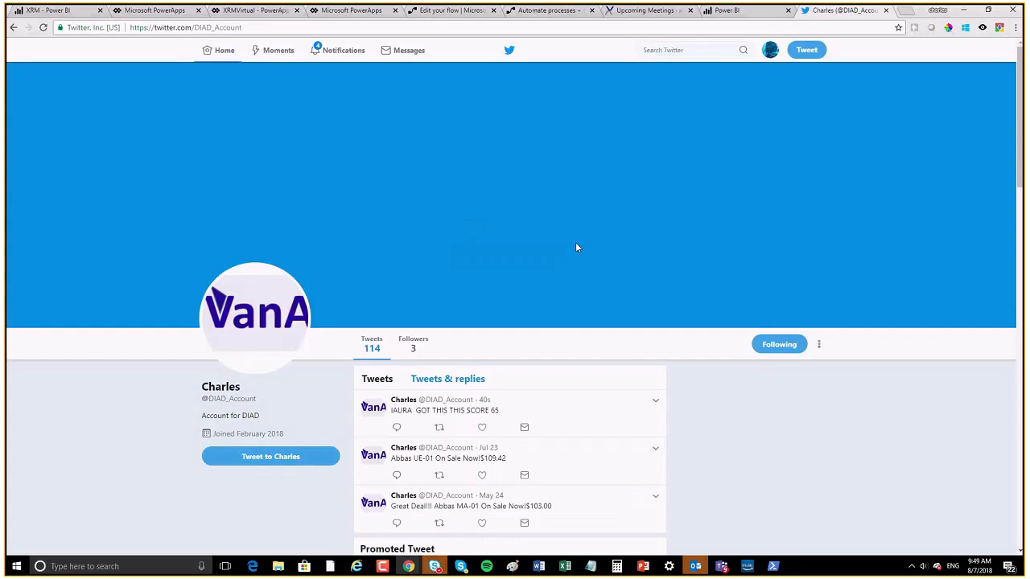
# Step: Find the newest tweet on the profile reading '… GOT THIS THIS SCORE 65'
pyautogui.scroll(-1, 326, 442)
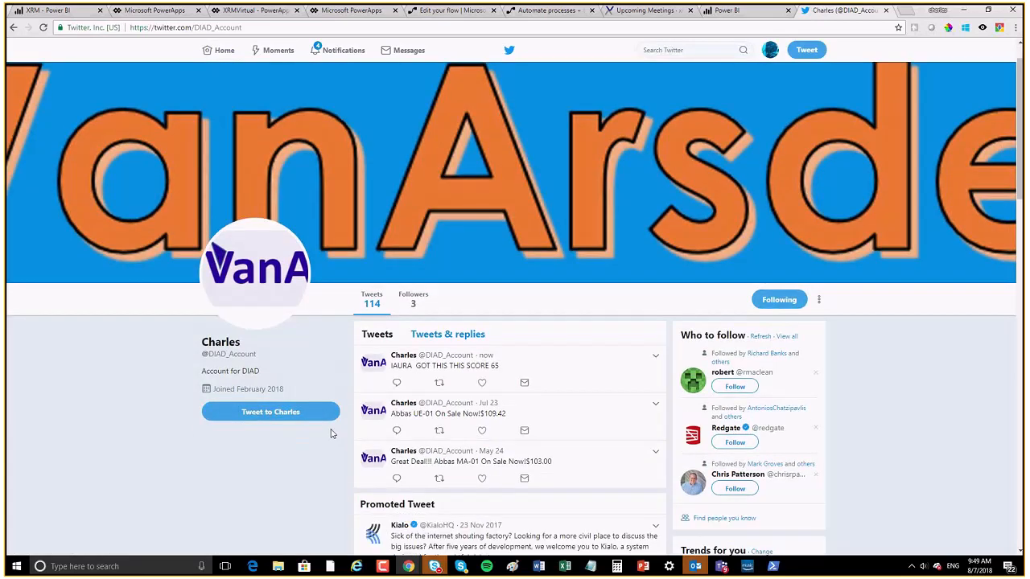
pyautogui.scroll(-1, 333, 433)
pyautogui.moveTo(500, 305); pyautogui.dragTo(382, 294)
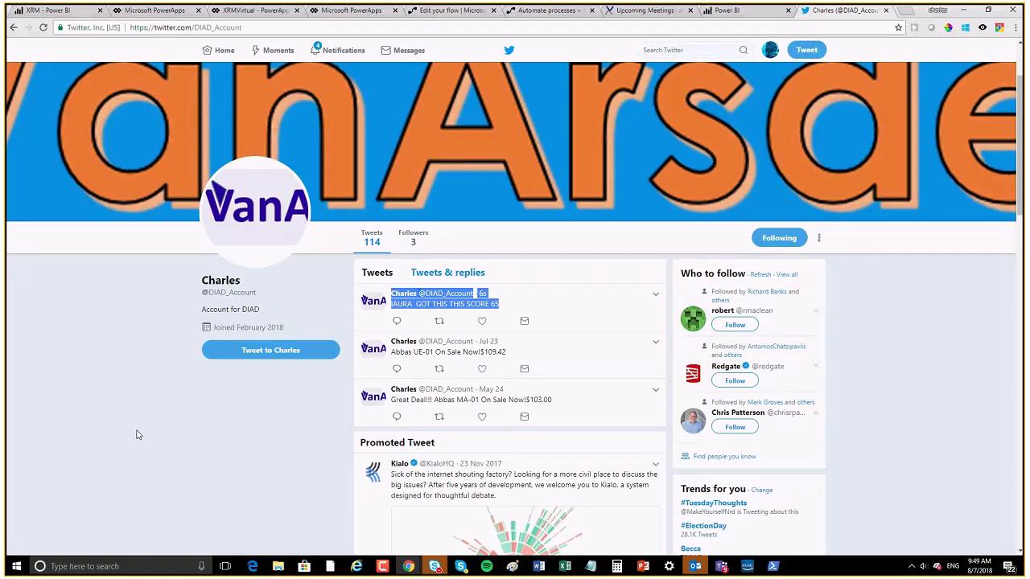
pyautogui.click(90, 390)
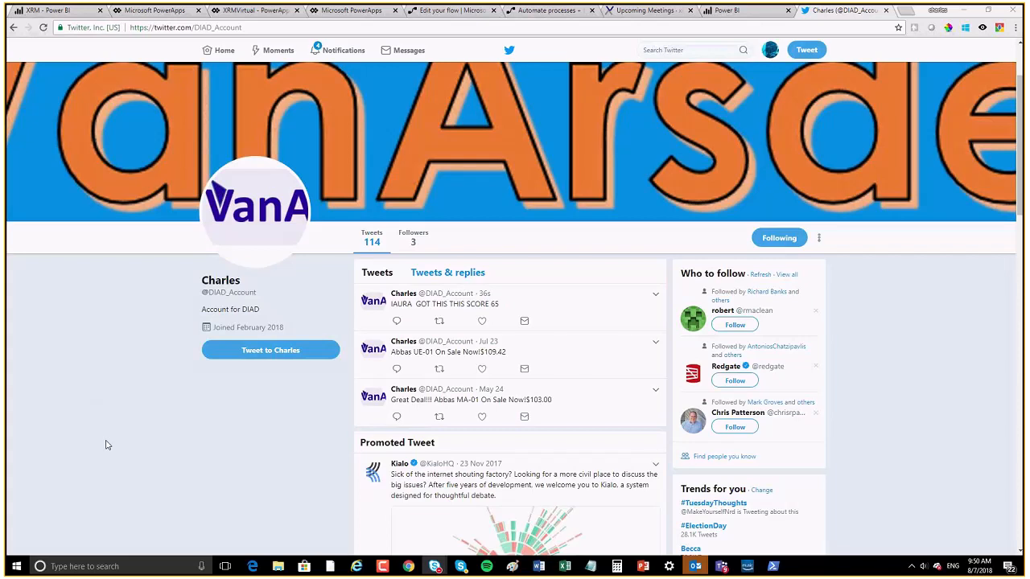
# Step: On the XRM dashboard, stretch the PowerApps Score tile until its whole form shows
pyautogui.click(53, 10)
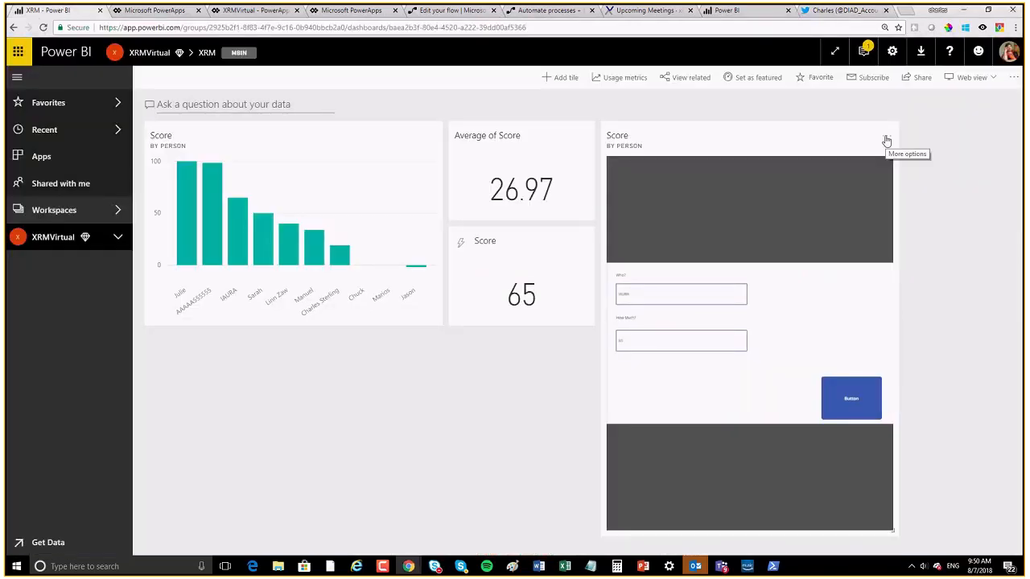
pyautogui.click(885, 136)
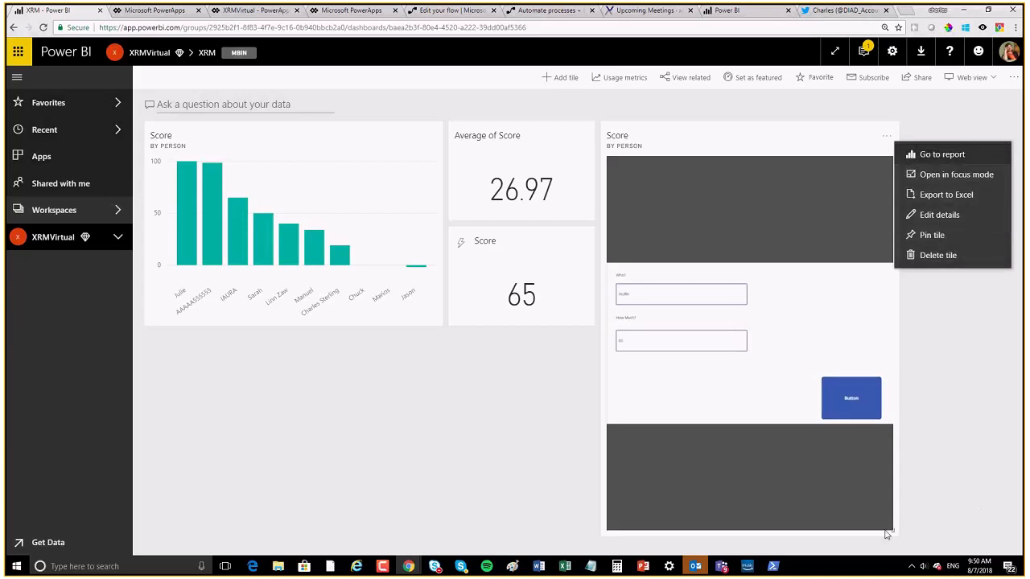
pyautogui.click(947, 530)
pyautogui.moveTo(900, 547); pyautogui.dragTo(1012, 439)
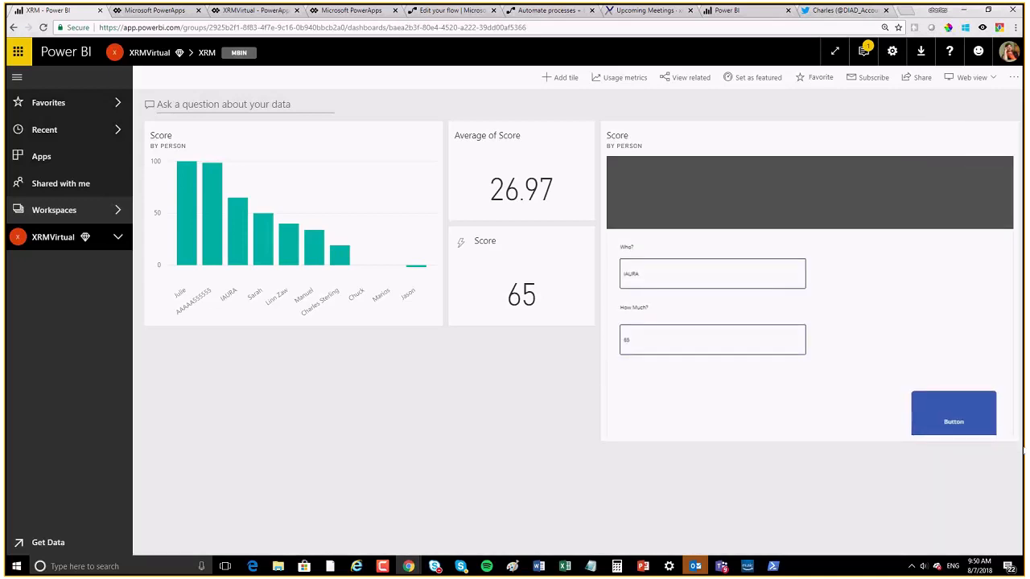
pyautogui.moveTo(741, 217); pyautogui.dragTo(1018, 454)
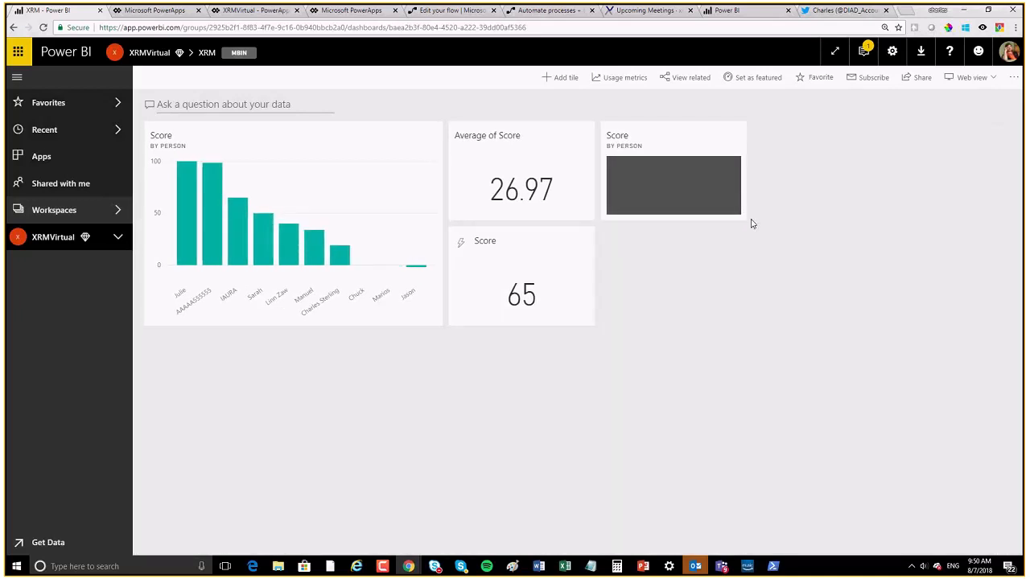
pyautogui.moveTo(740, 215); pyautogui.dragTo(1015, 451)
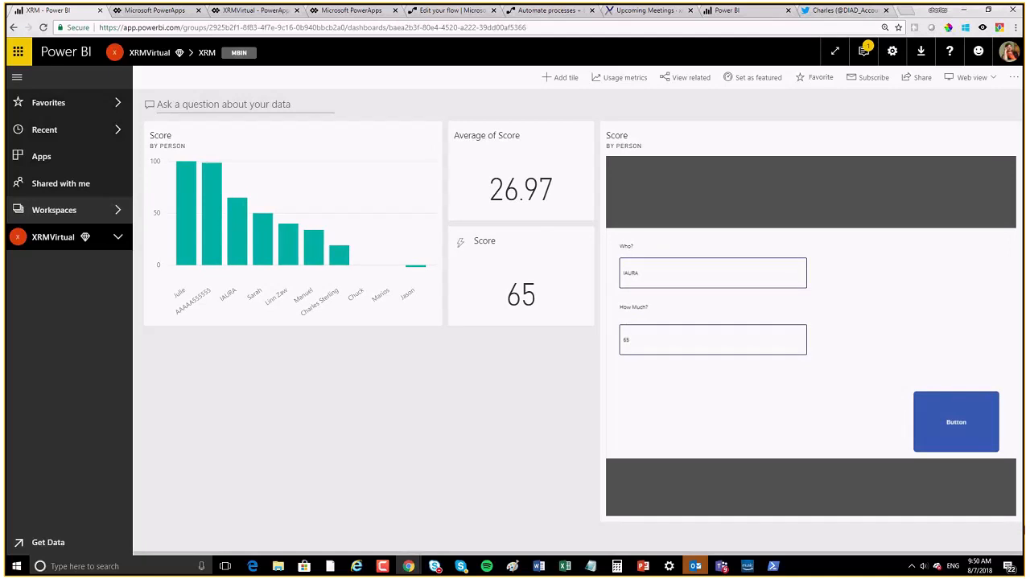
pyautogui.moveTo(739, 220); pyautogui.dragTo(1018, 507)
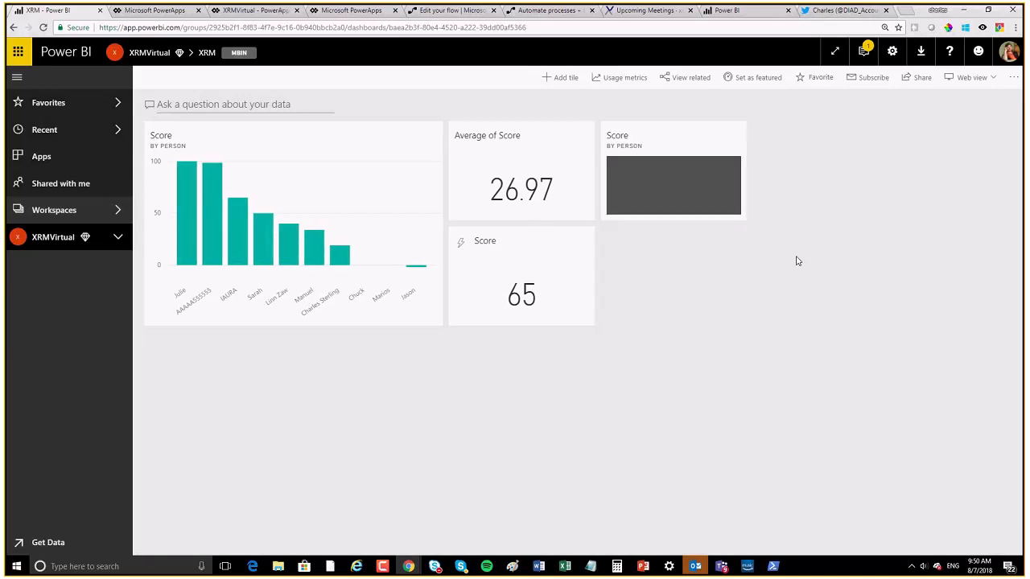
pyautogui.moveTo(745, 216); pyautogui.dragTo(1000, 567)
pyautogui.moveTo(746, 218); pyautogui.dragTo(951, 488)
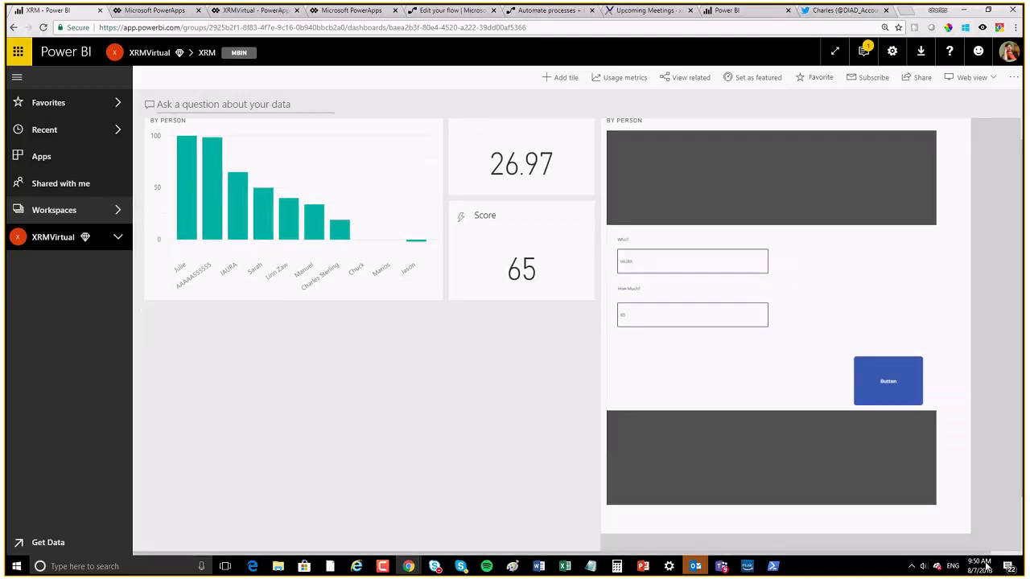
pyautogui.moveTo(1024, 542); pyautogui.dragTo(1023, 535)
pyautogui.moveTo(744, 218); pyautogui.dragTo(1013, 555)
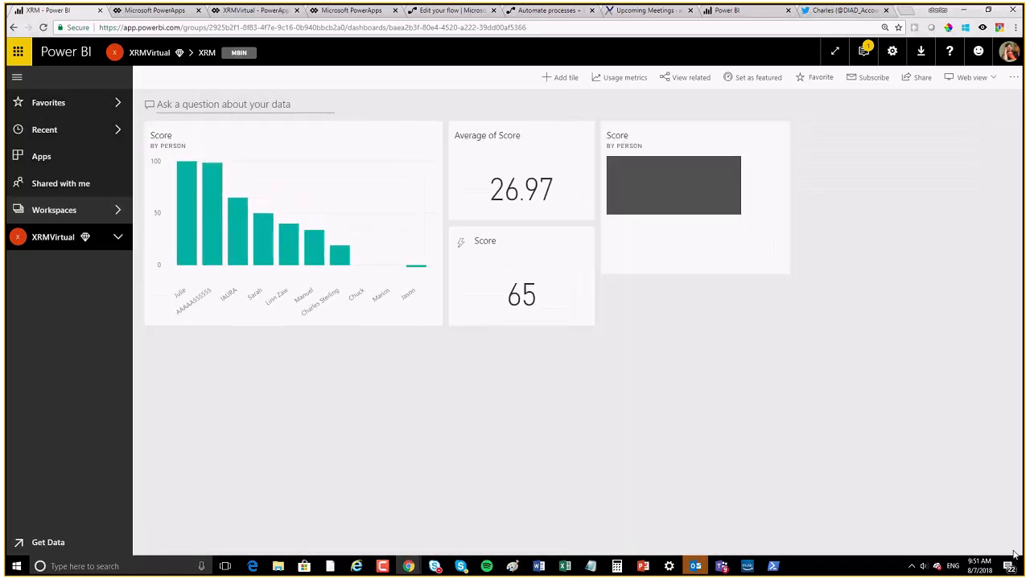
# Step: Move the Score app tile to the top-left of the dashboard and enlarge it there
pyautogui.moveTo(682, 136); pyautogui.dragTo(225, 380)
pyautogui.moveTo(226, 342); pyautogui.dragTo(249, 180)
pyautogui.moveTo(288, 218); pyautogui.dragTo(635, 499)
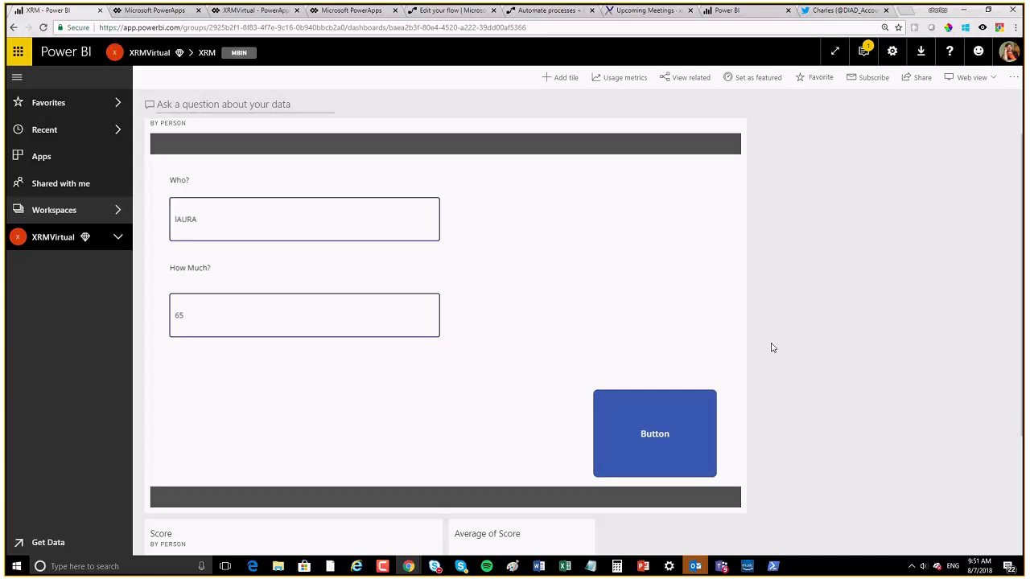
# Step: Place the Score bar chart beside the app form as a tall, narrower tile
pyautogui.scroll(-2, 792, 299)
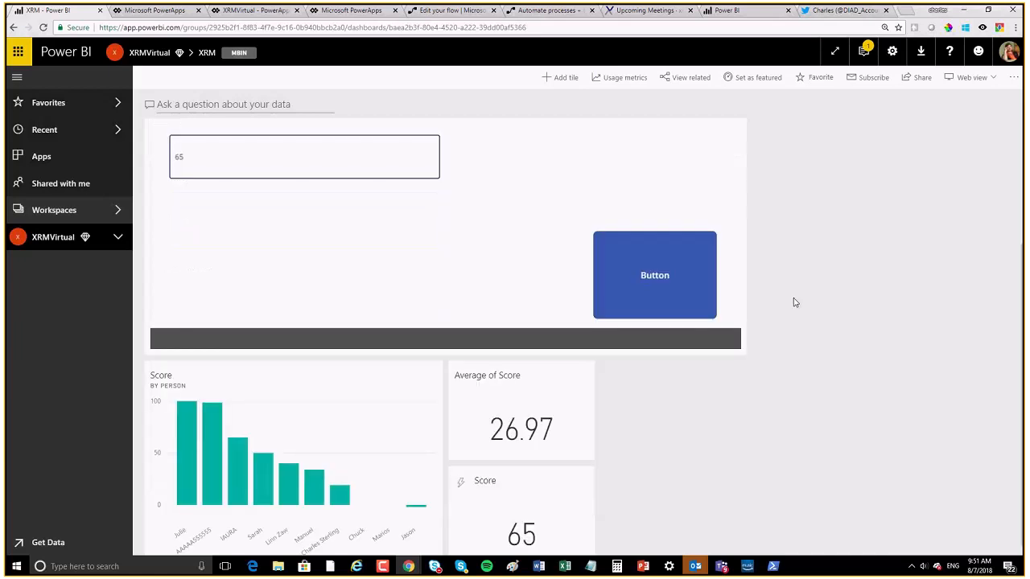
pyautogui.scroll(1, 789, 298)
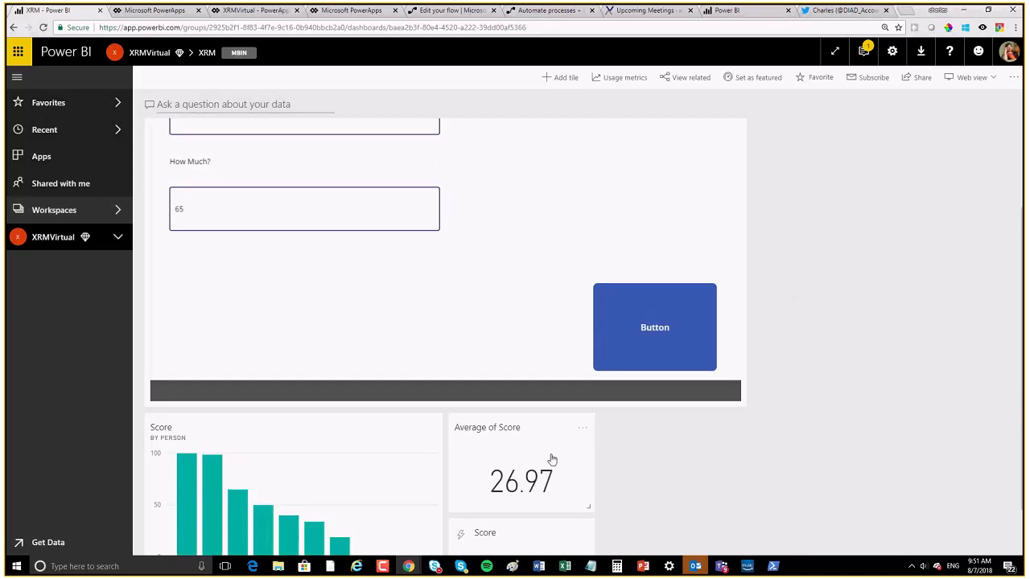
pyautogui.moveTo(349, 444); pyautogui.dragTo(910, 149)
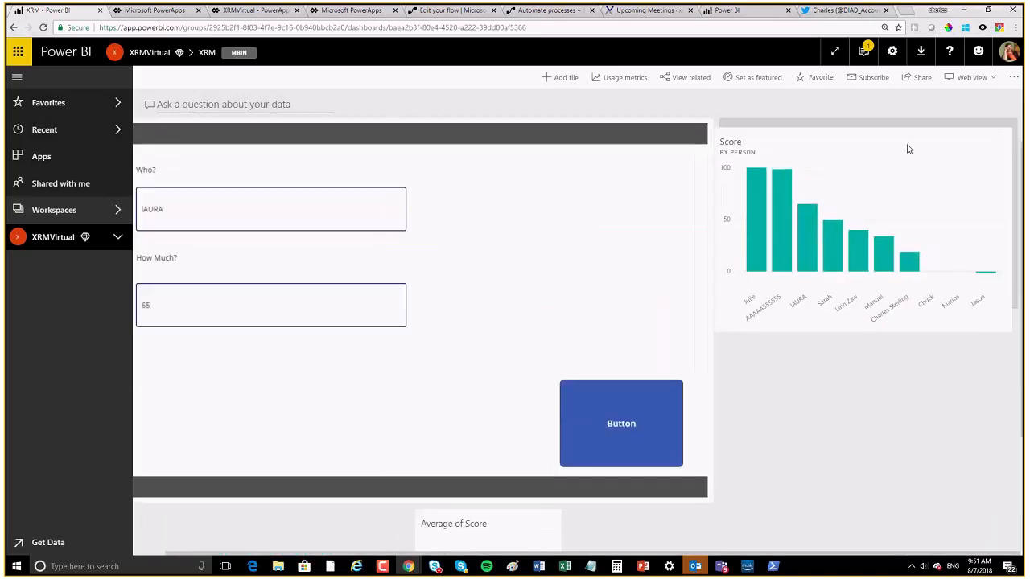
pyautogui.moveTo(1015, 322); pyautogui.dragTo(848, 494)
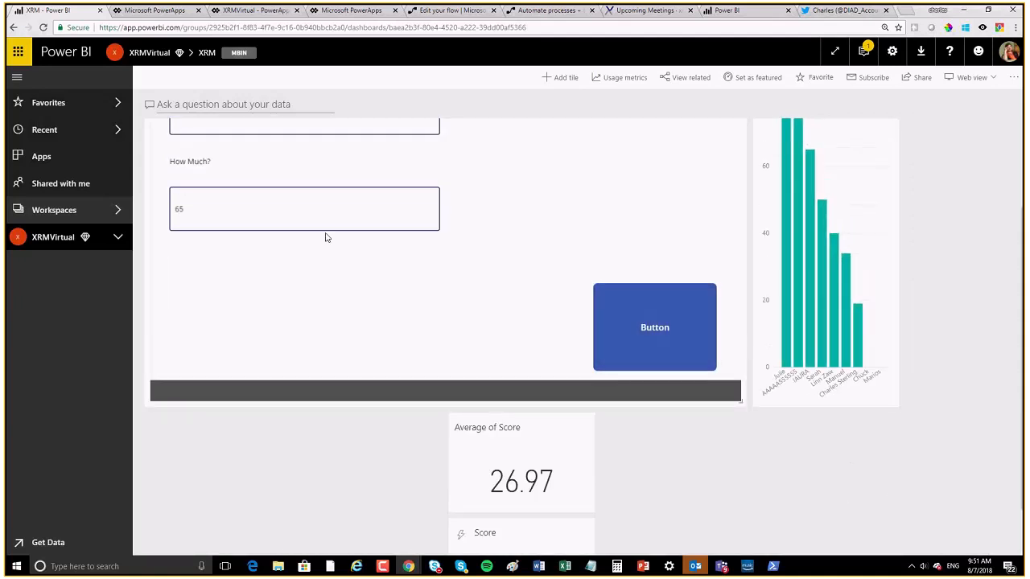
# Step: Replace the Who? name with a new person's name, enter 12 in How Much?, and submit
pyautogui.scroll(2, 281, 246)
pyautogui.click(268, 236)
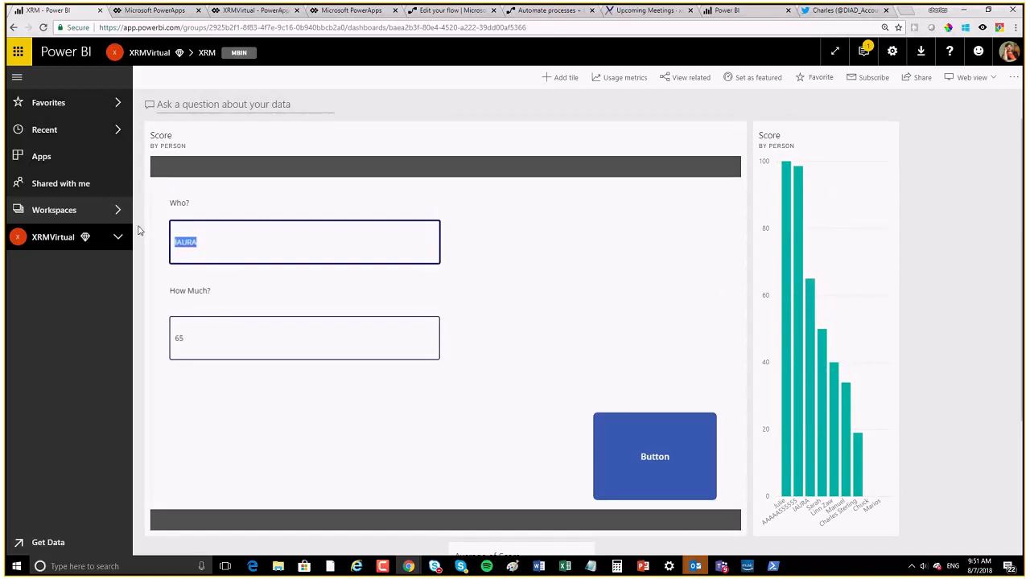
pyautogui.press('BackSpace')
pyautogui.write('Rob')
pyautogui.press('Tab')
pyautogui.write('12')
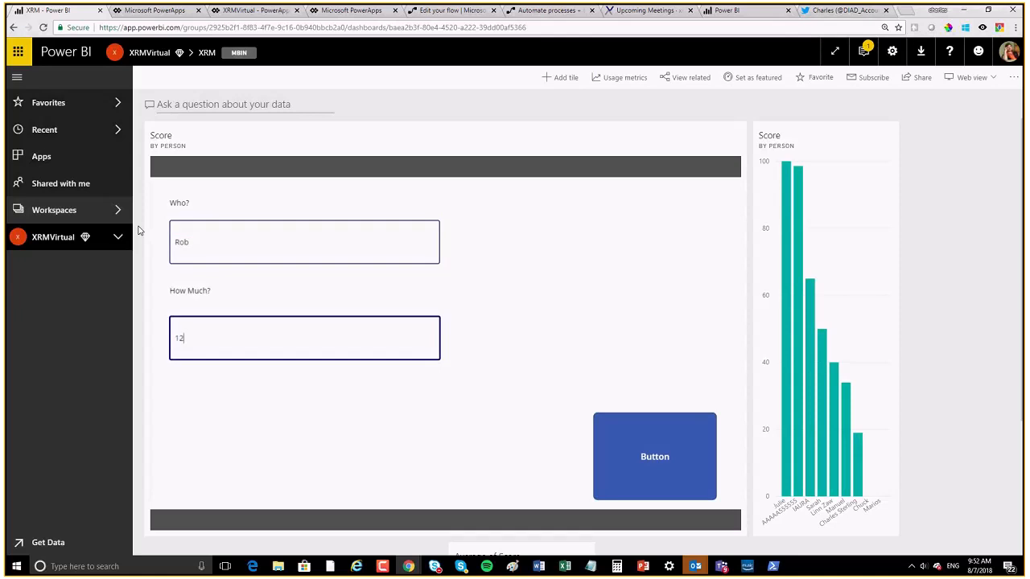
pyautogui.click(617, 451)
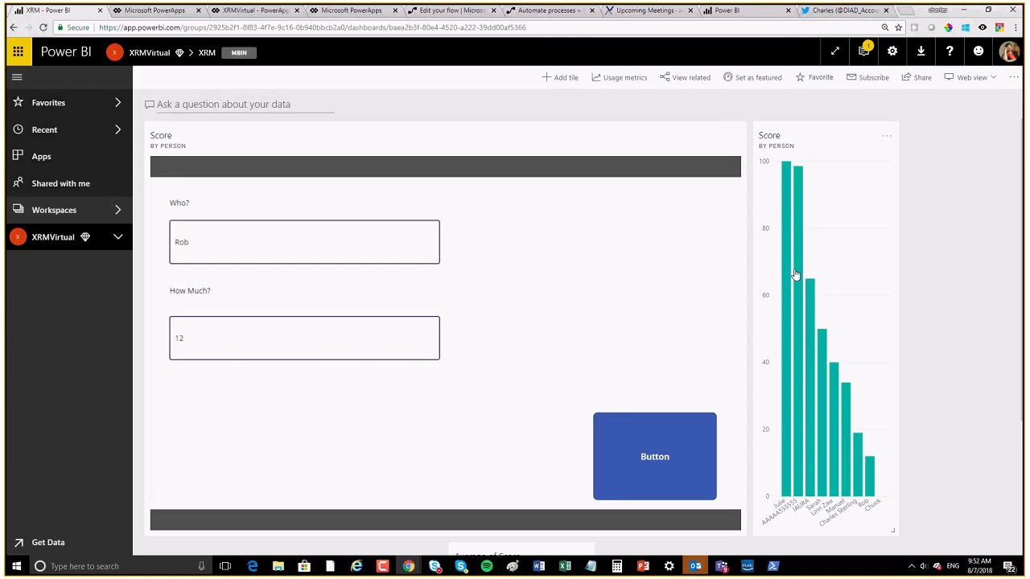
pyautogui.moveTo(795, 275)
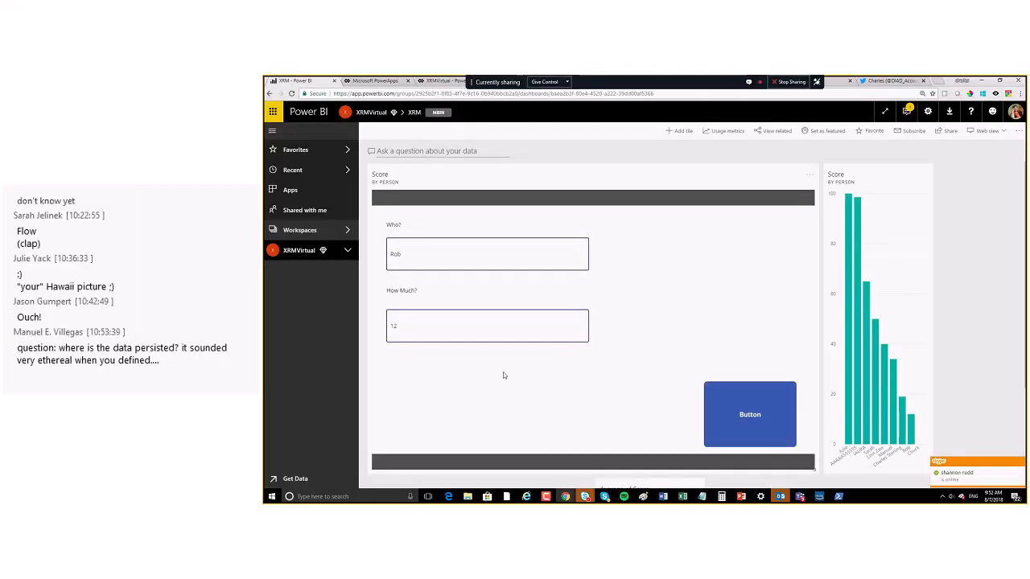
pyautogui.click(426, 256)
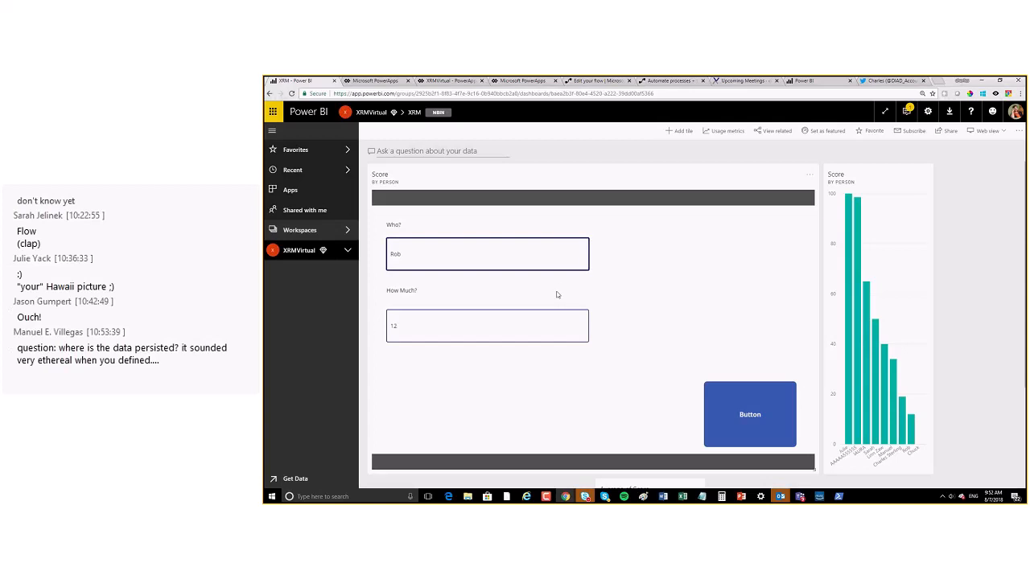
# Step: Open the XRMRealtime report from the Score chart and cross-filter it to the fourth person's bar
pyautogui.click(867, 328)
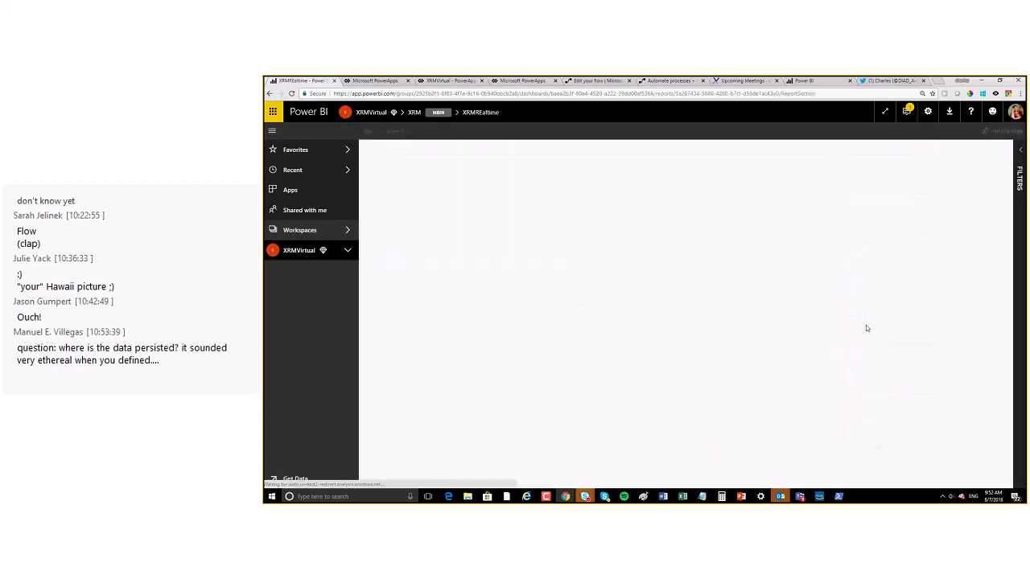
pyautogui.click(635, 203)
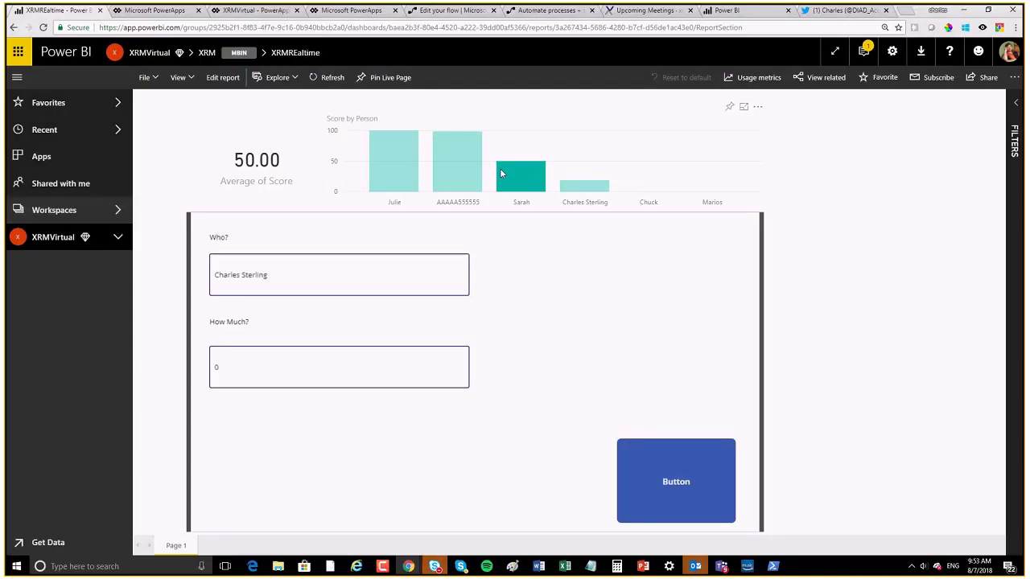
pyautogui.moveTo(520, 185)
pyautogui.click(463, 173)
pyautogui.click(403, 173)
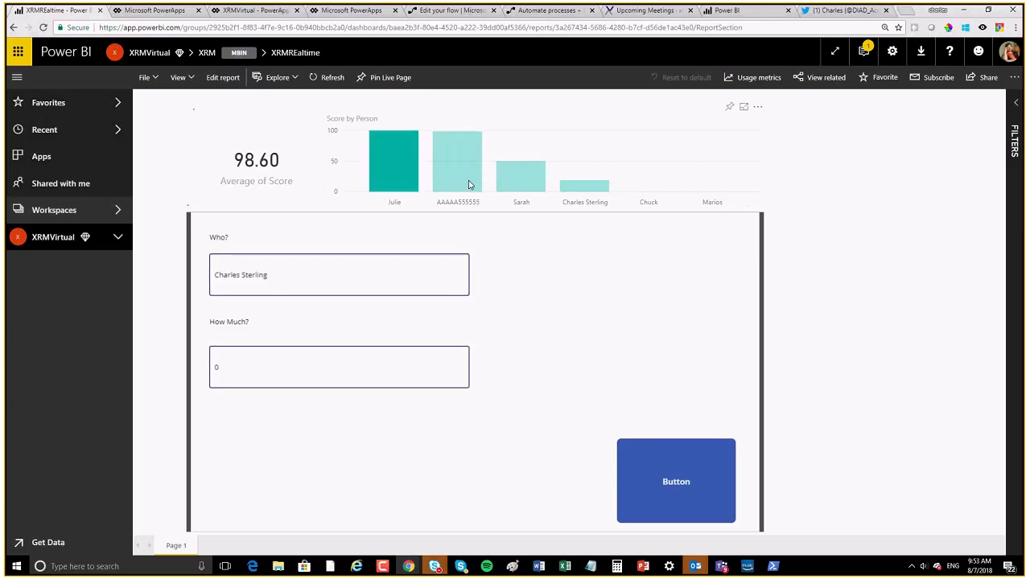
pyautogui.click(519, 179)
pyautogui.click(584, 187)
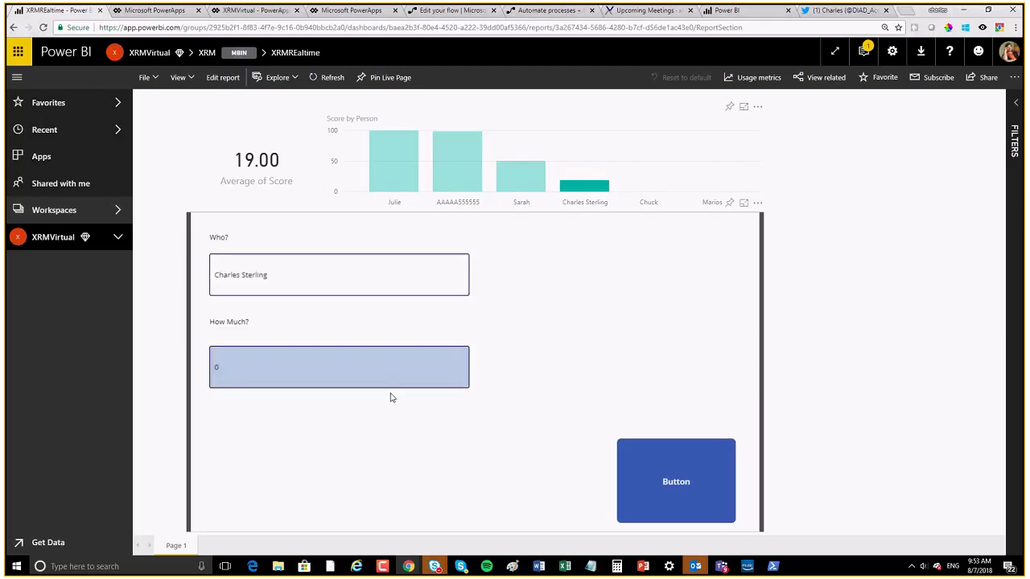
pyautogui.click(246, 381)
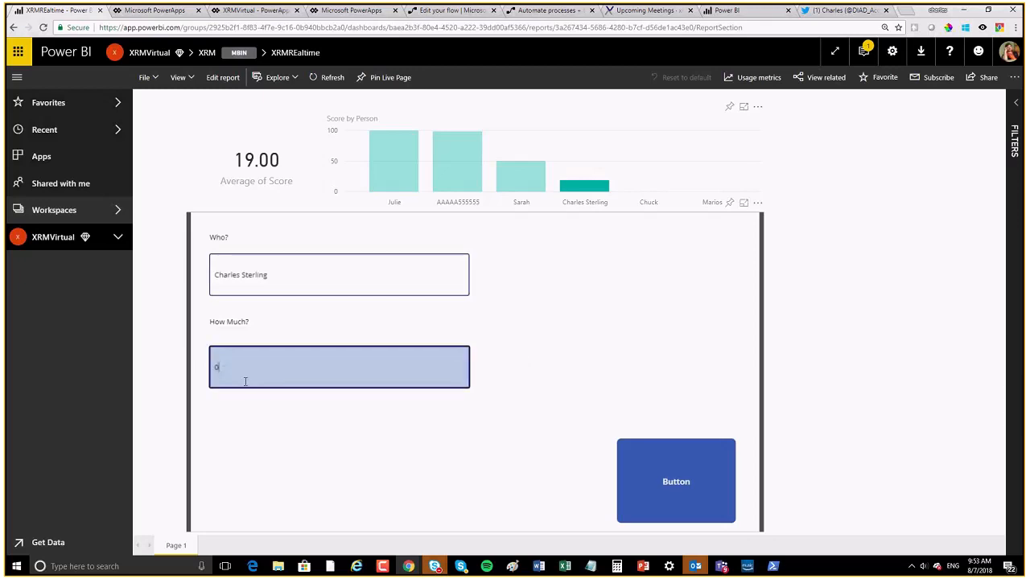
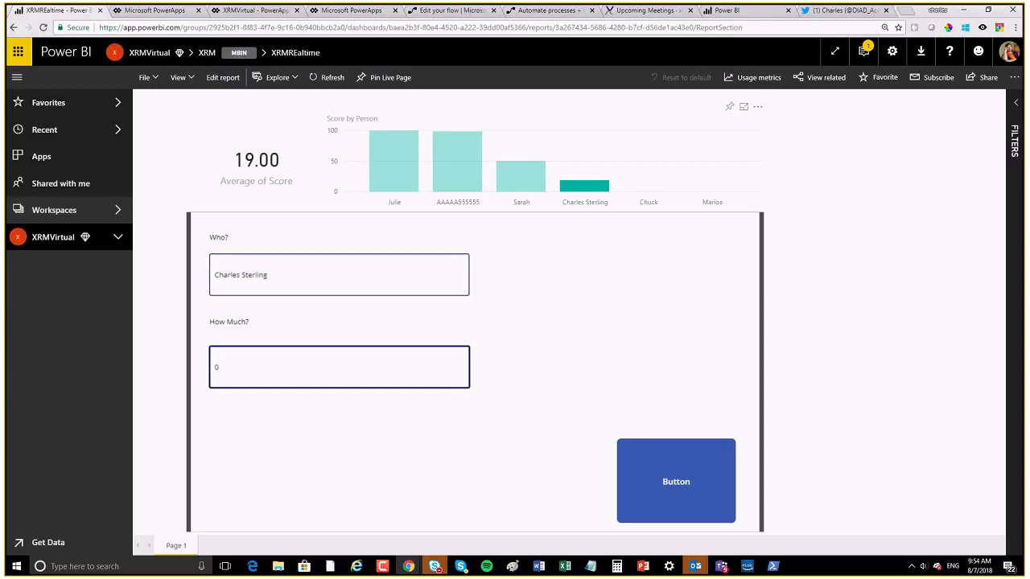
# Step: Open the XRMVirtual workspace from the left navigation pane
pyautogui.click(50, 237)
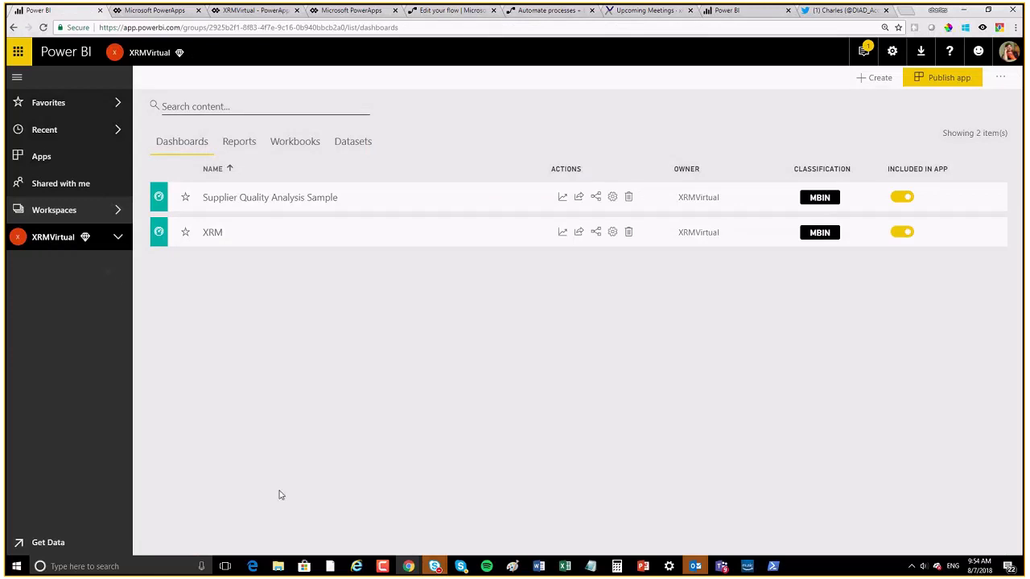
# Step: From the XRMVirtual Datasets list, start a new streaming dataset
pyautogui.click(354, 145)
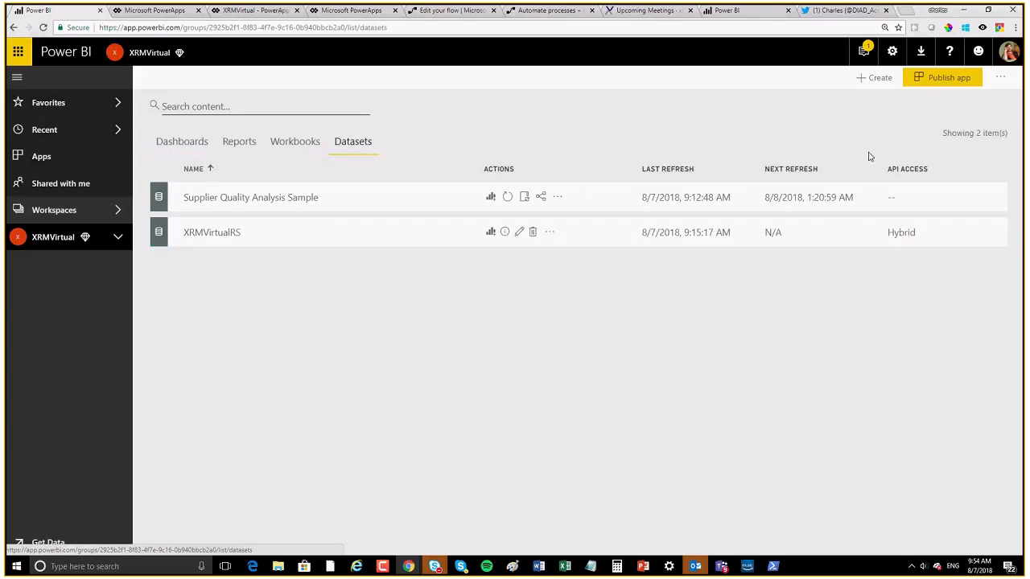
pyautogui.click(875, 79)
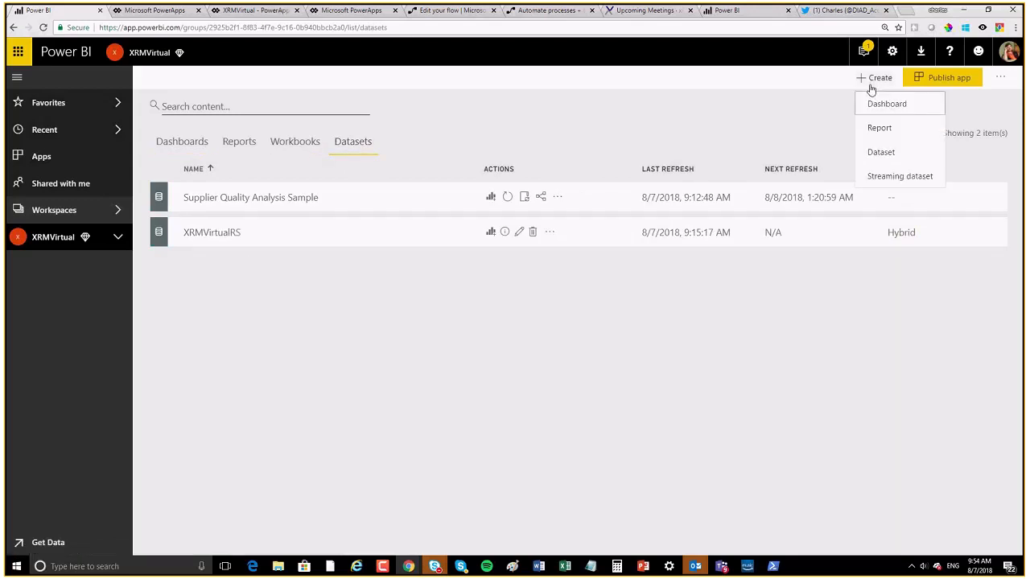
pyautogui.click(875, 177)
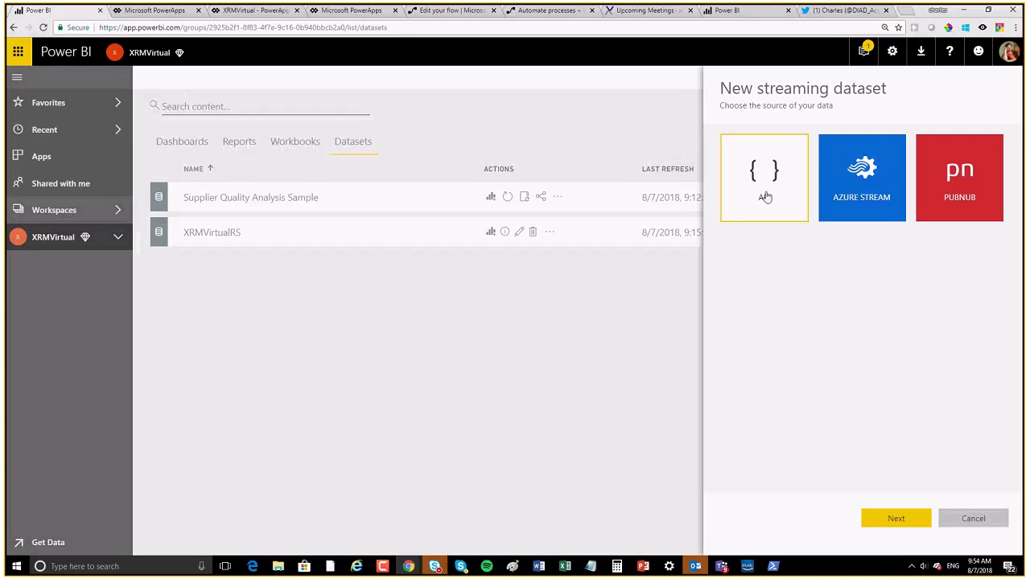
# Step: Choose the API source, name the dataset manualdataset, and add a Contestent value
pyautogui.click(896, 520)
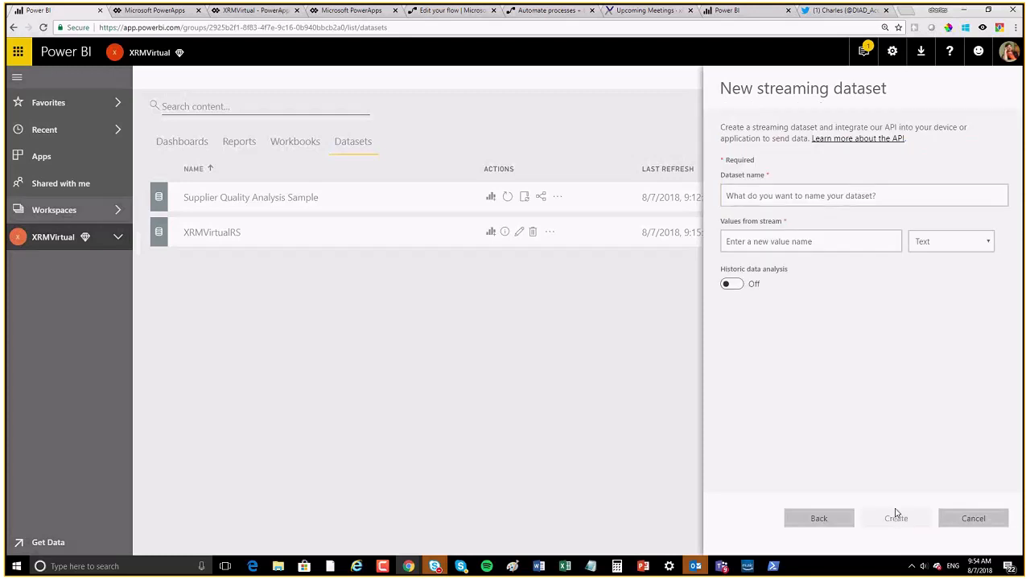
pyautogui.click(812, 198)
pyautogui.write('mar')
pyautogui.write('ua')
pyautogui.write('l')
pyautogui.write('data')
pyautogui.write('set')
pyautogui.click(855, 239)
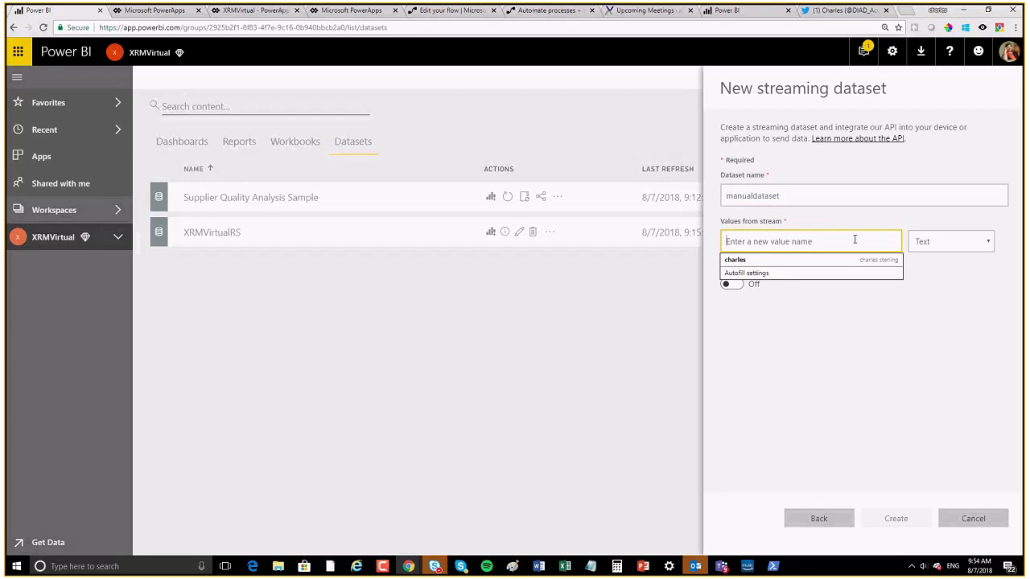
pyautogui.write('Context')
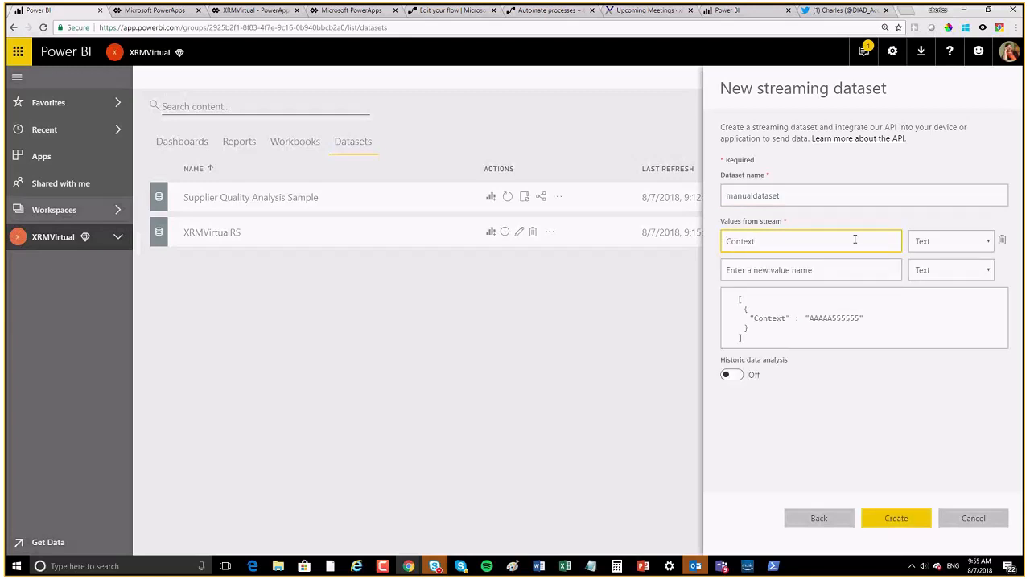
pyautogui.press('BackSpace')
pyautogui.press('BackSpace')
pyautogui.write('stent')
# Step: Add score as a Number value and when as a DateTime value
pyautogui.click(820, 266)
pyautogui.write('score')
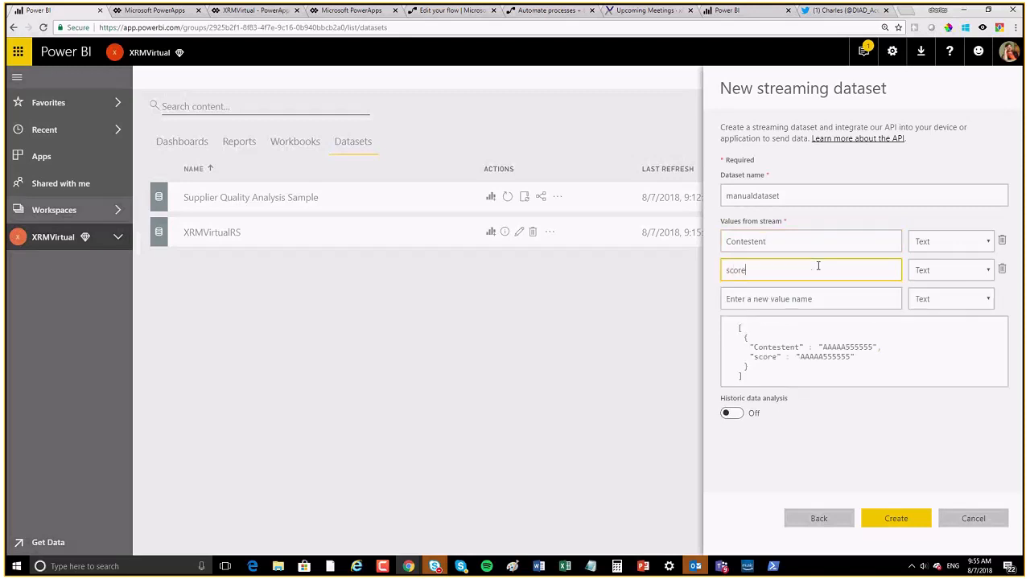
pyautogui.click(949, 279)
pyautogui.click(950, 279)
pyautogui.click(925, 296)
pyautogui.click(755, 300)
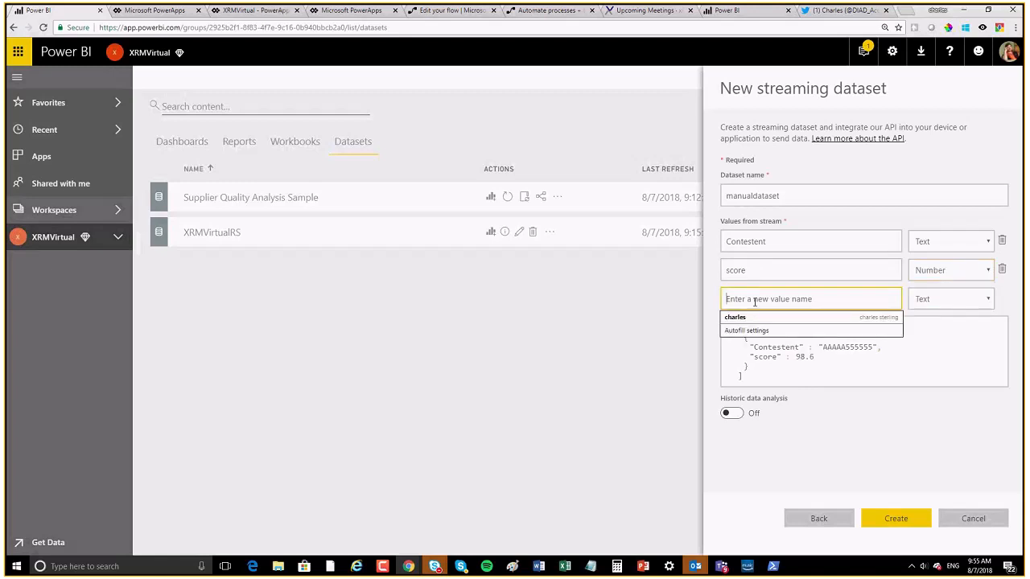
pyautogui.write('when')
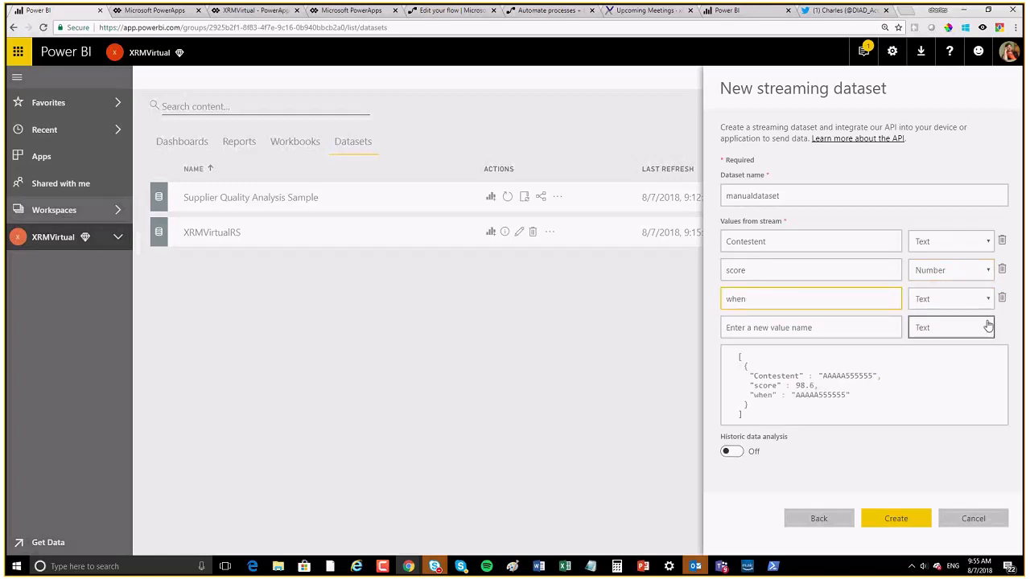
pyautogui.click(954, 299)
pyautogui.click(936, 338)
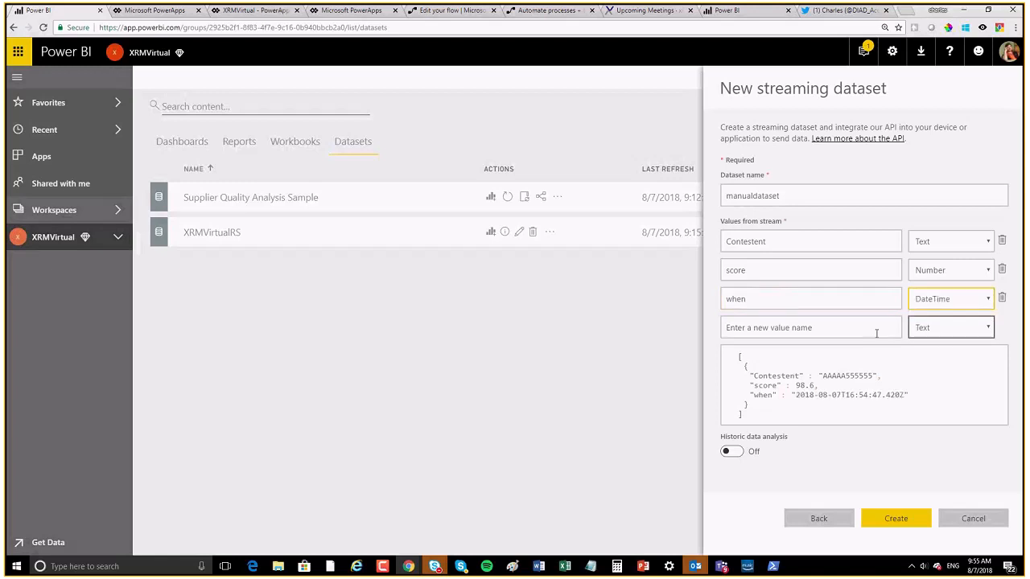
# Step: Add who and Source as further stream values
pyautogui.click(785, 328)
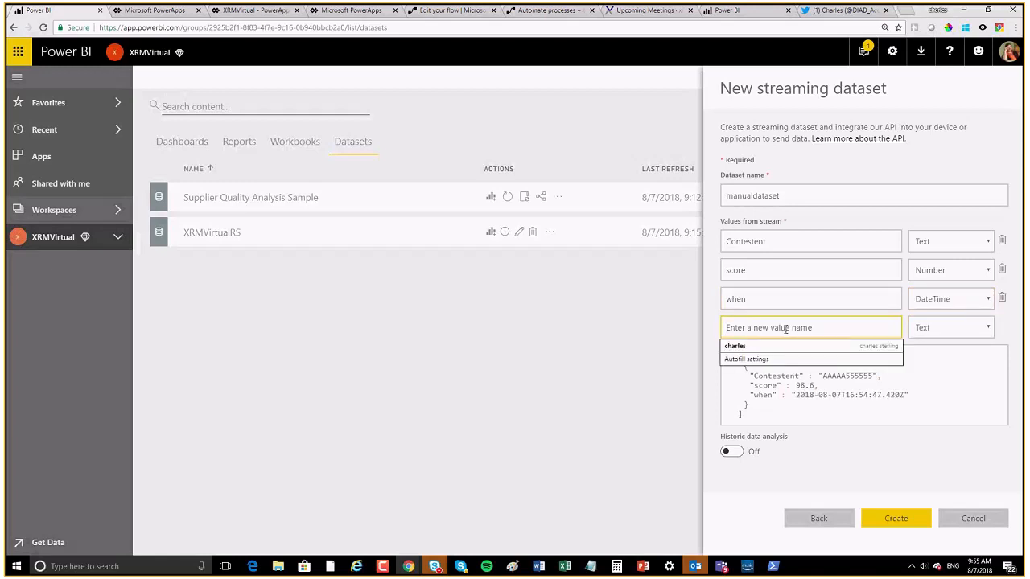
pyautogui.write('who')
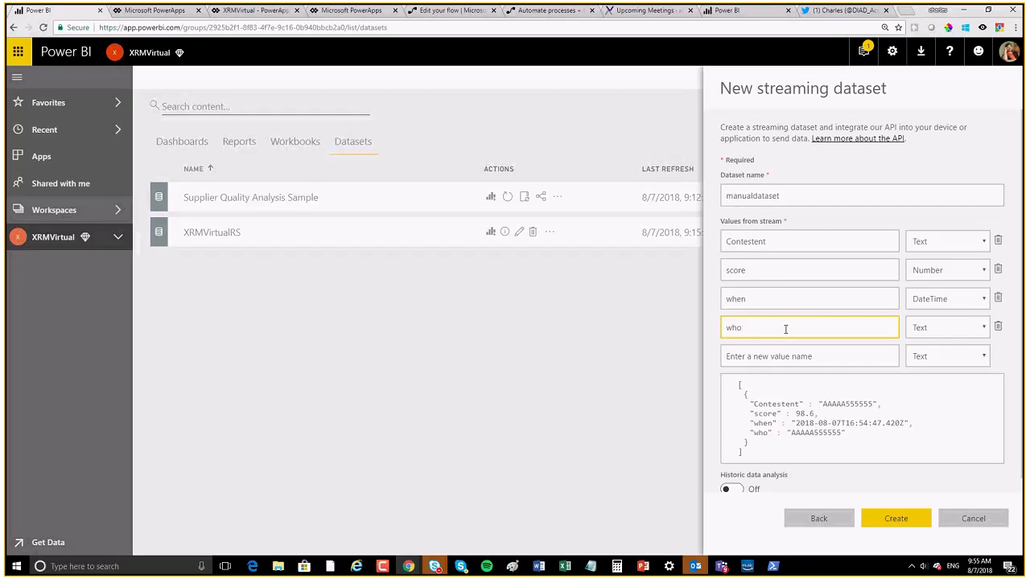
pyautogui.press('Tab')
pyautogui.press('Tab')
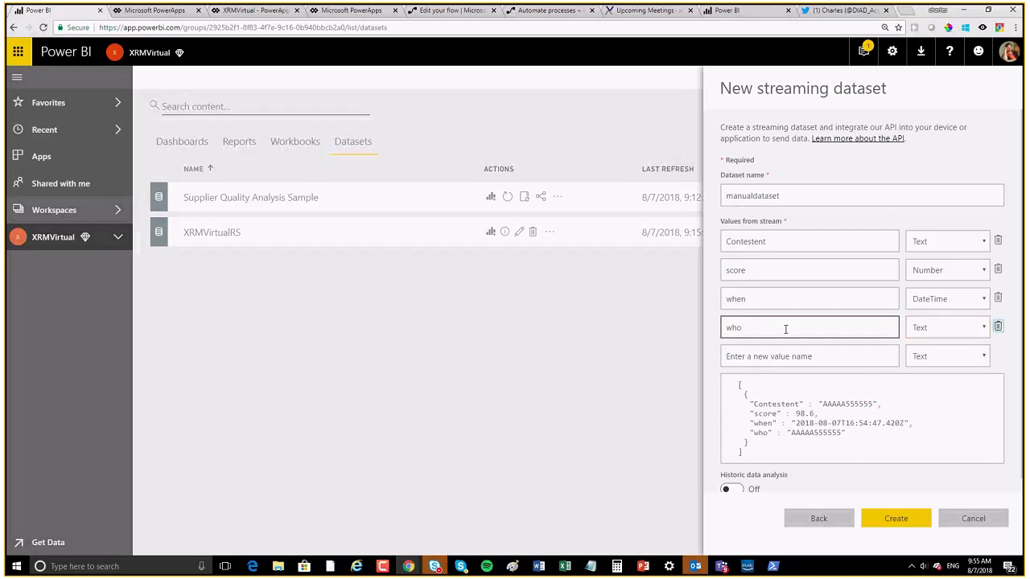
pyautogui.click(776, 356)
pyautogui.write('So')
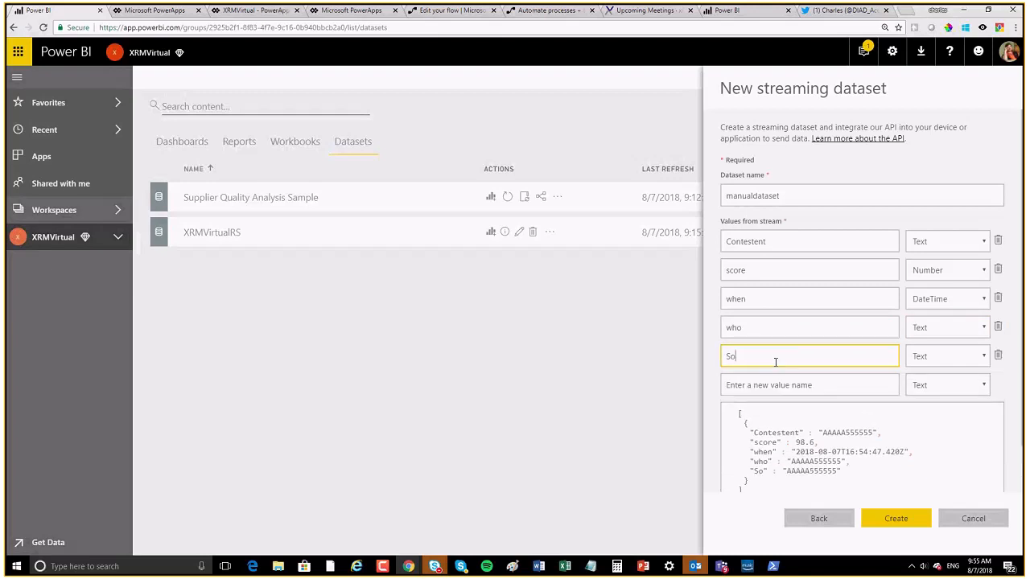
pyautogui.write('urce')
# Step: Turn on historic data analysis and create the manualdataset streaming dataset
pyautogui.scroll(-2, 820, 366)
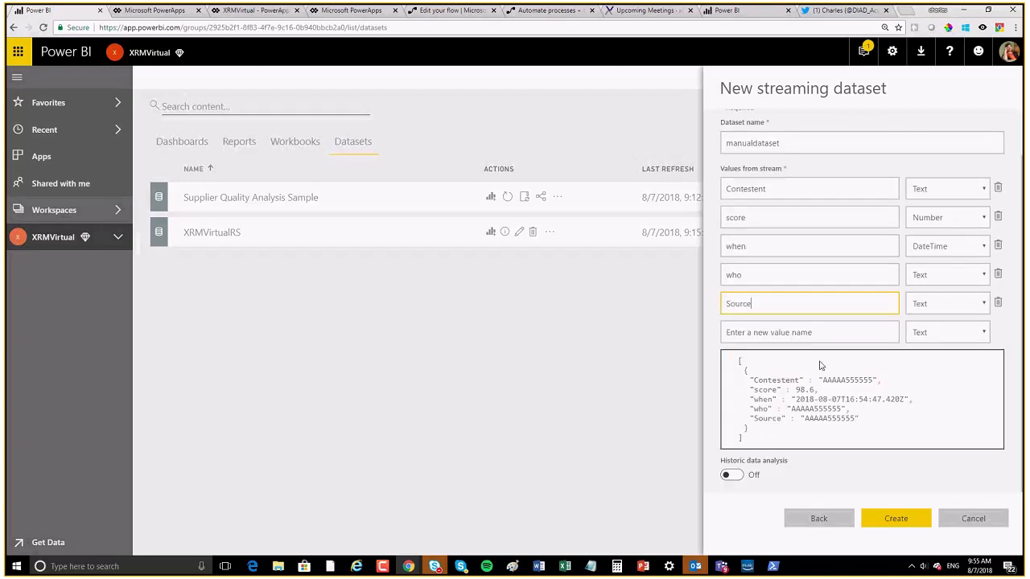
pyautogui.click(732, 474)
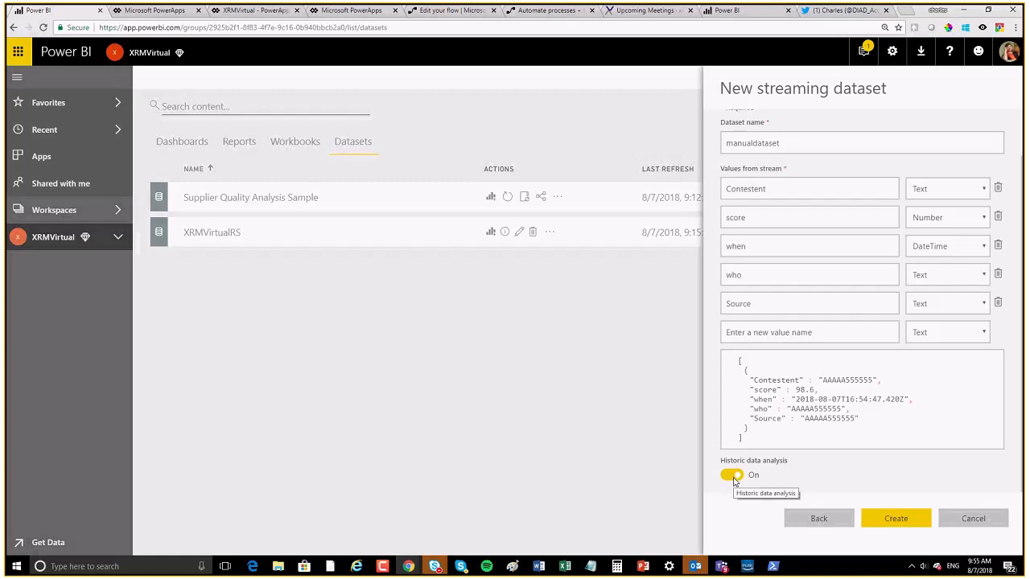
pyautogui.click(900, 519)
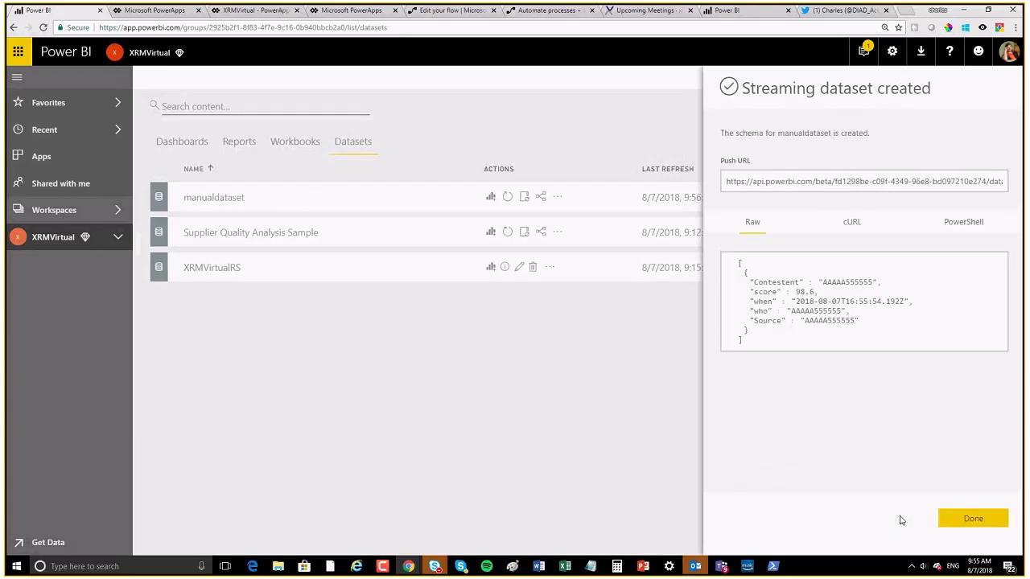
pyautogui.click(973, 519)
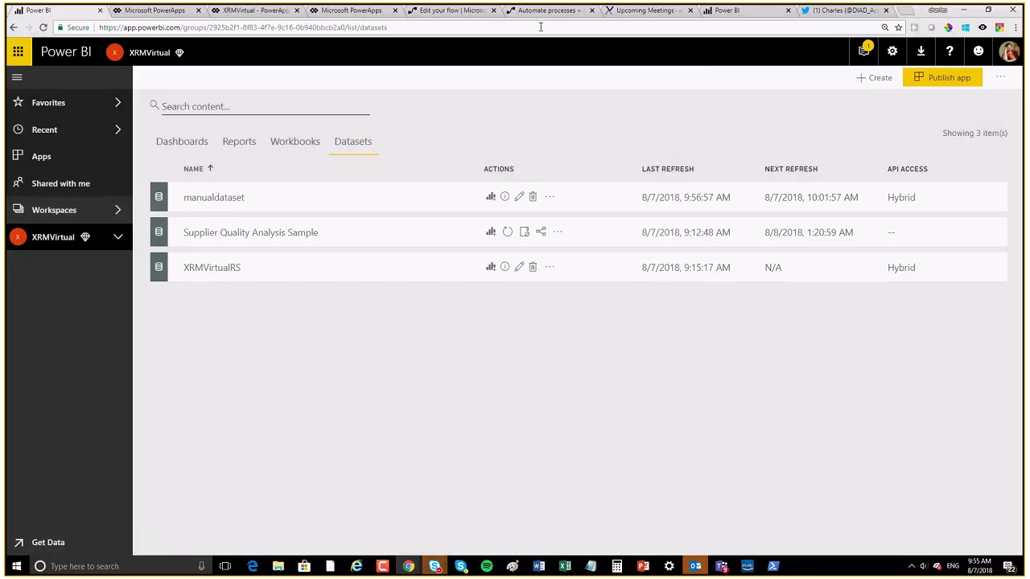
pyautogui.click(442, 15)
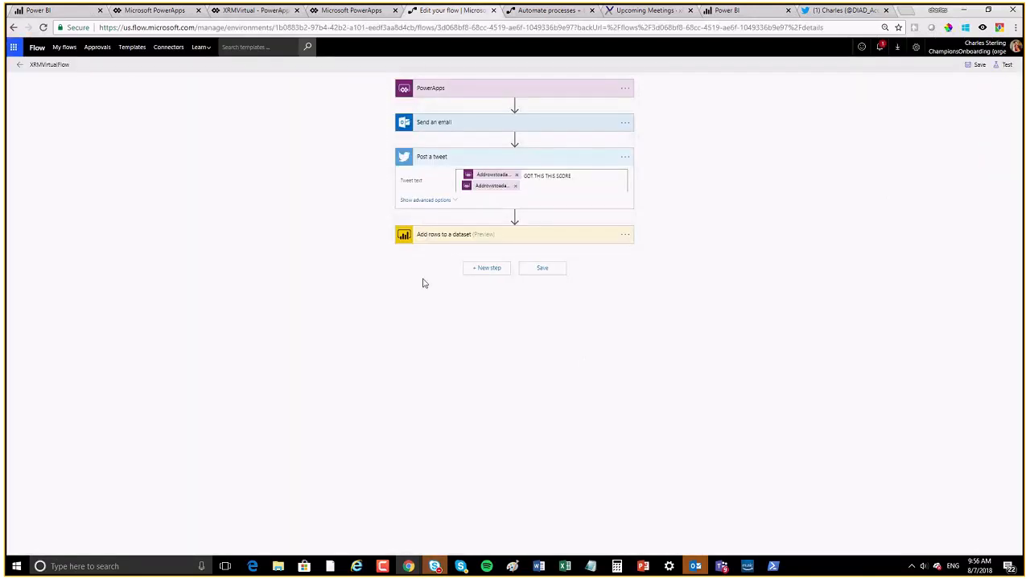
# Step: Add a Power BI 'Add rows to a dataset' action after the existing one
pyautogui.click(485, 276)
pyautogui.click(480, 291)
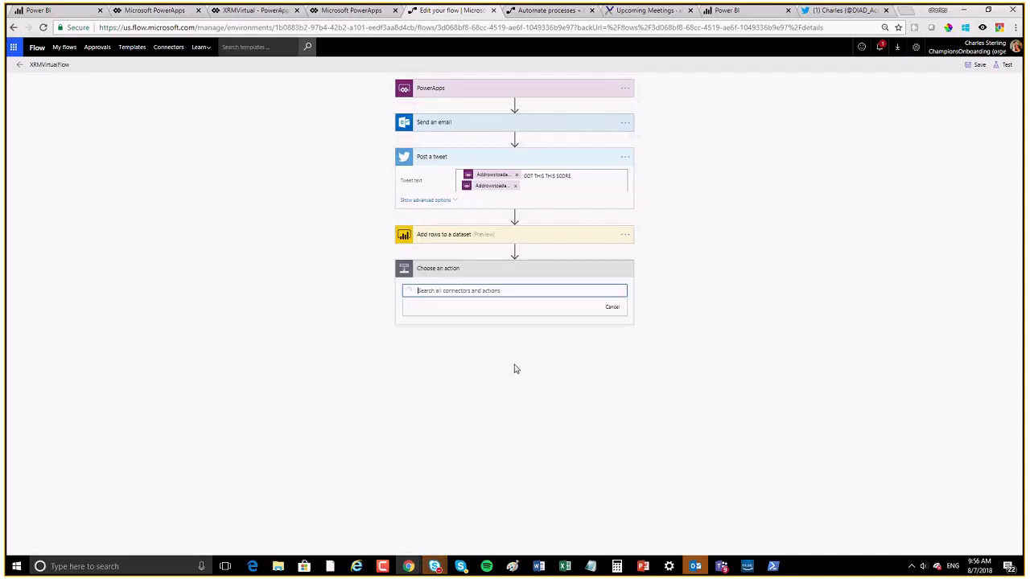
pyautogui.write('power bi')
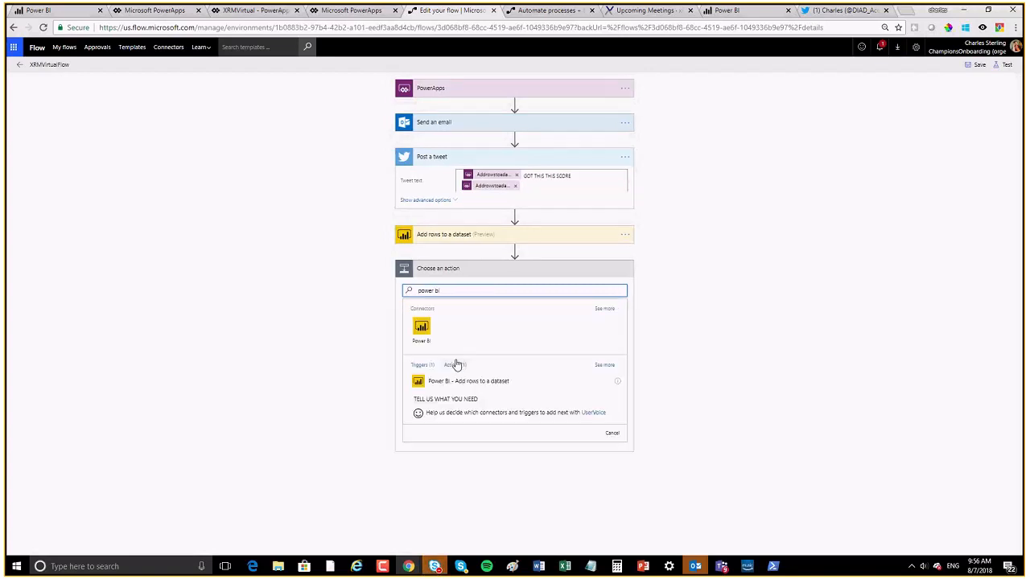
pyautogui.click(420, 329)
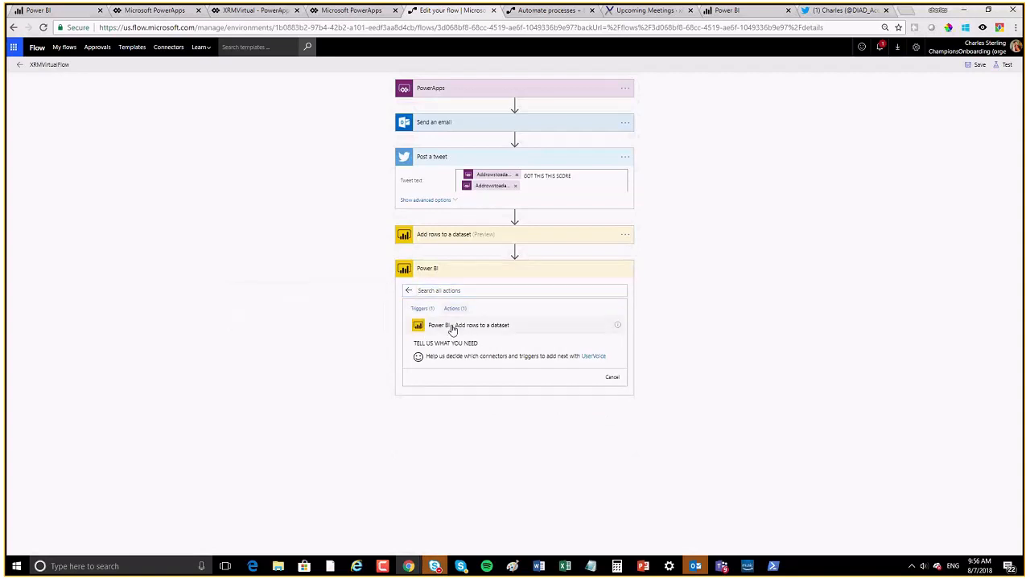
pyautogui.click(452, 328)
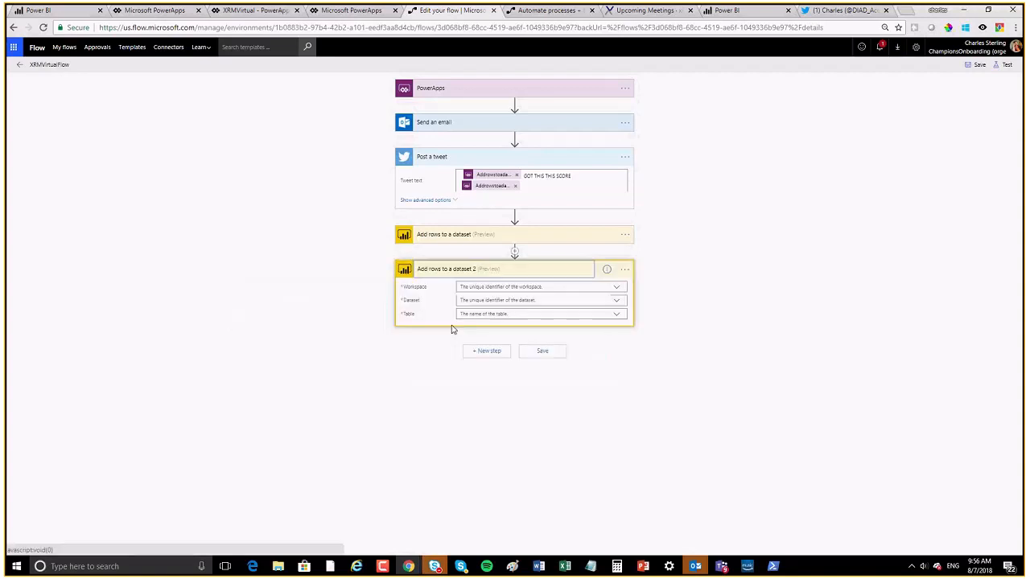
pyautogui.click(618, 288)
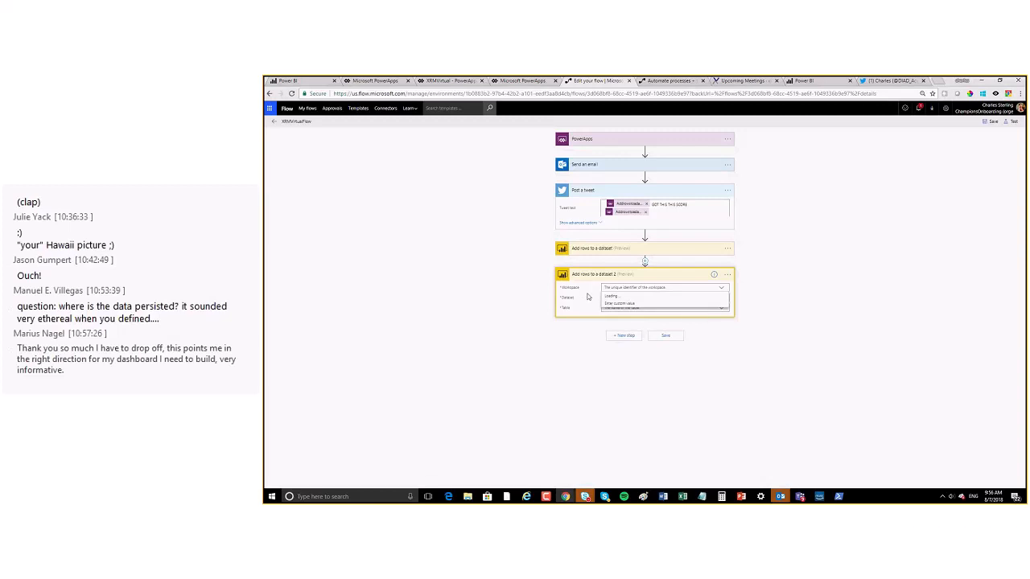
# Step: Target workspace XRMVirtual, dataset manualdataset, table RealTimeData in the new step
pyautogui.moveTo(726, 307); pyautogui.dragTo(733, 377)
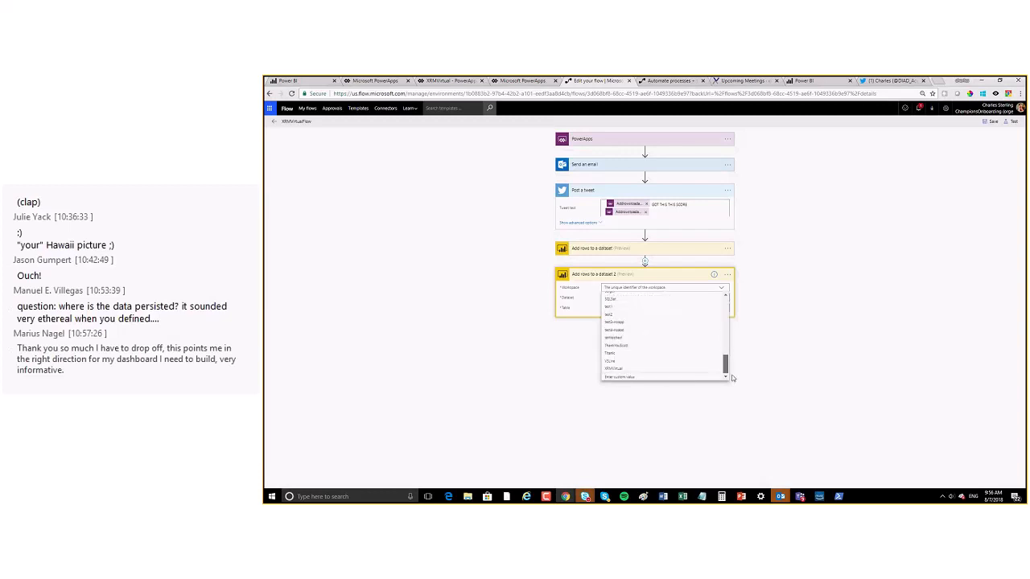
pyautogui.click(613, 368)
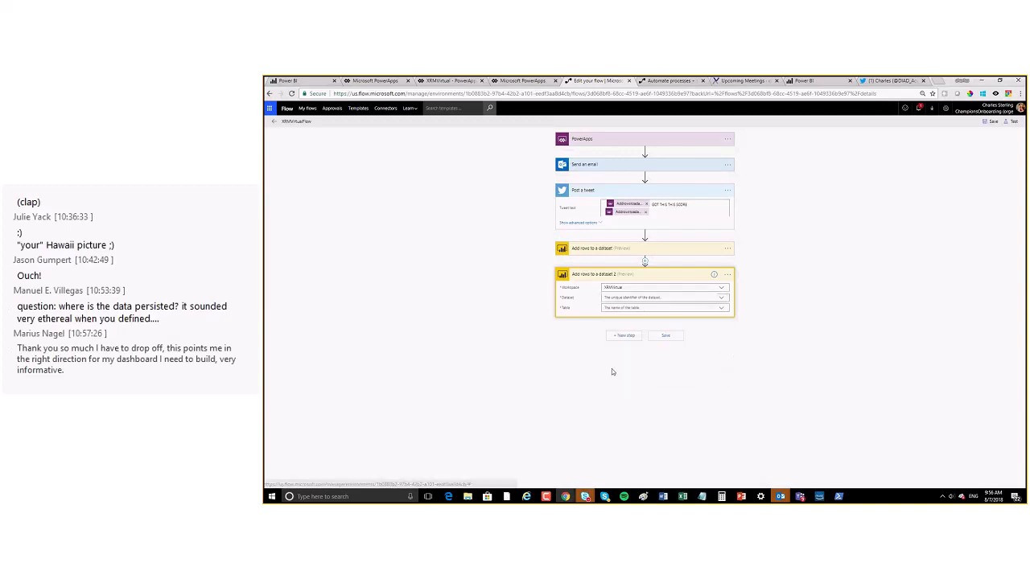
pyautogui.click(721, 299)
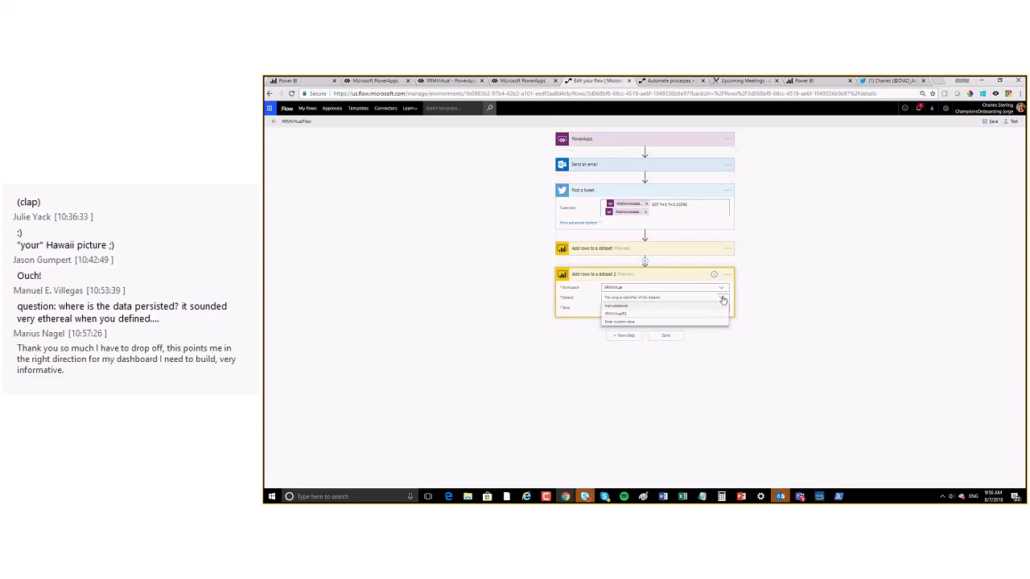
pyautogui.click(613, 306)
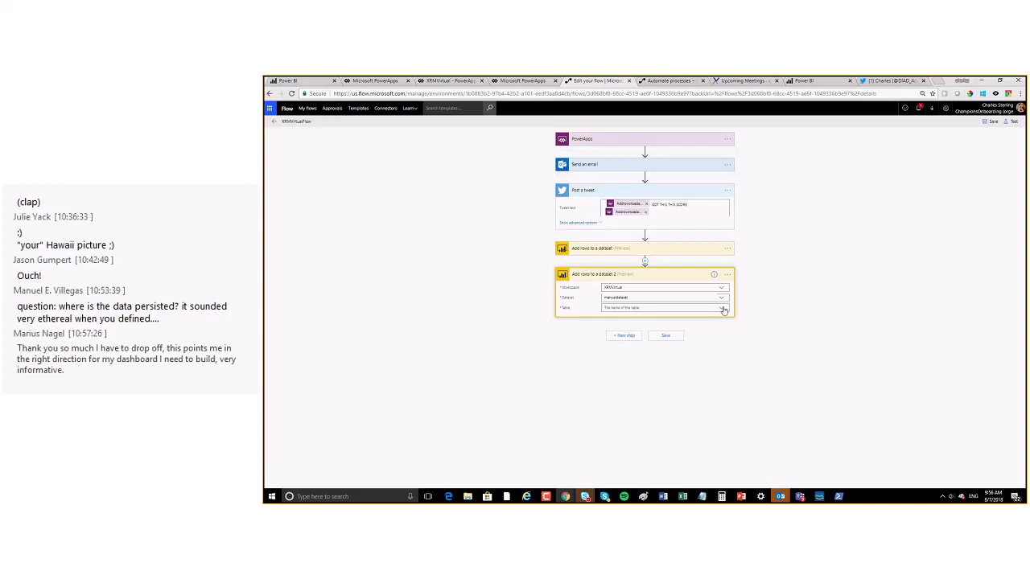
pyautogui.click(635, 308)
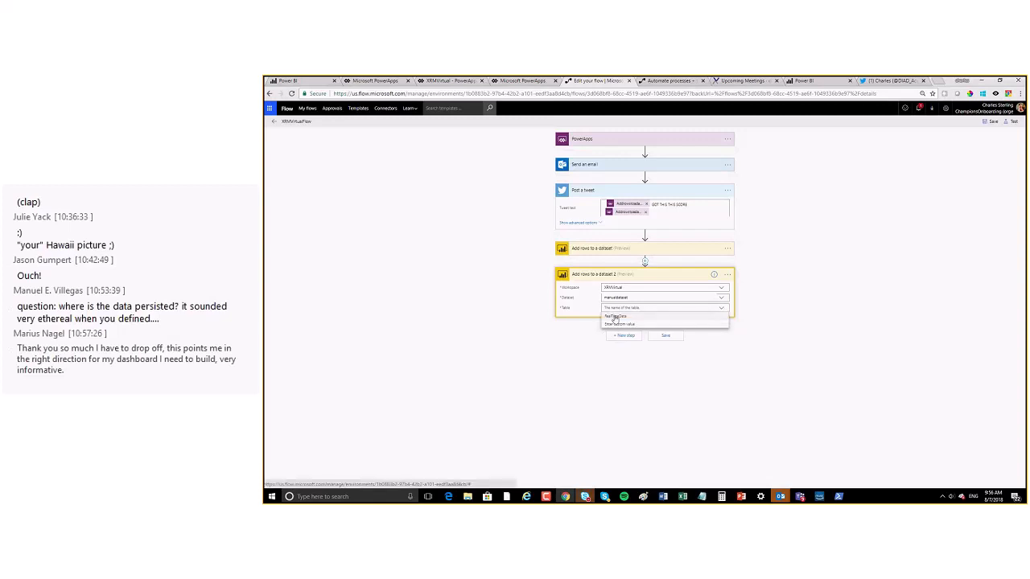
pyautogui.click(615, 317)
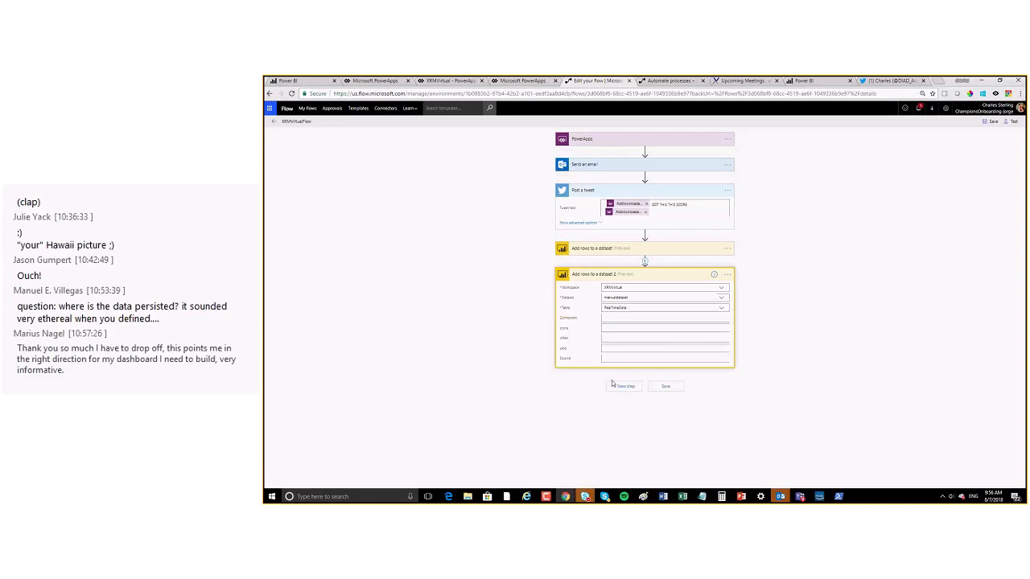
# Step: Map the Contestent, score and when columns to PowerApps outputs
pyautogui.click(611, 318)
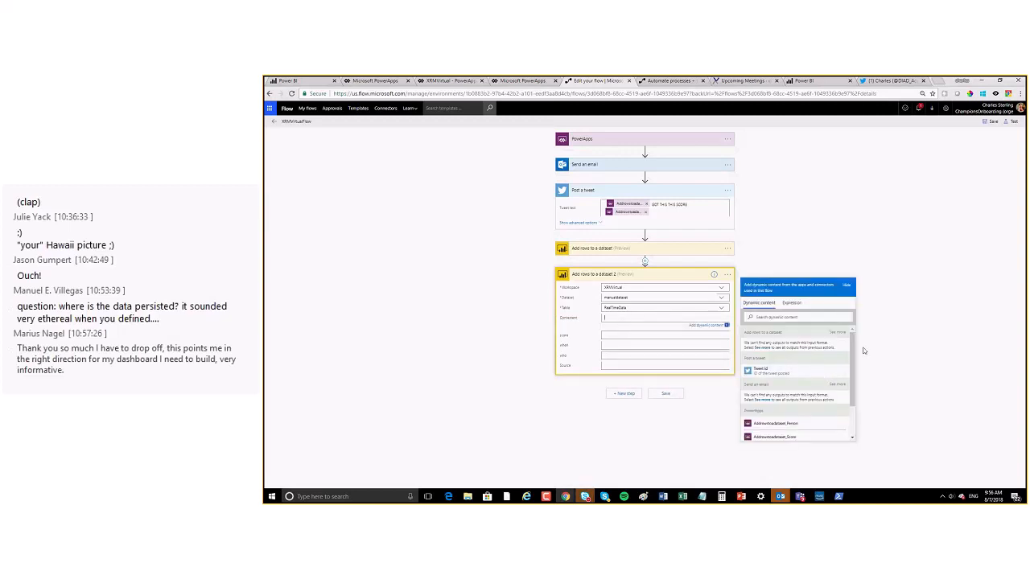
pyautogui.moveTo(853, 362); pyautogui.dragTo(853, 396)
pyautogui.click(799, 381)
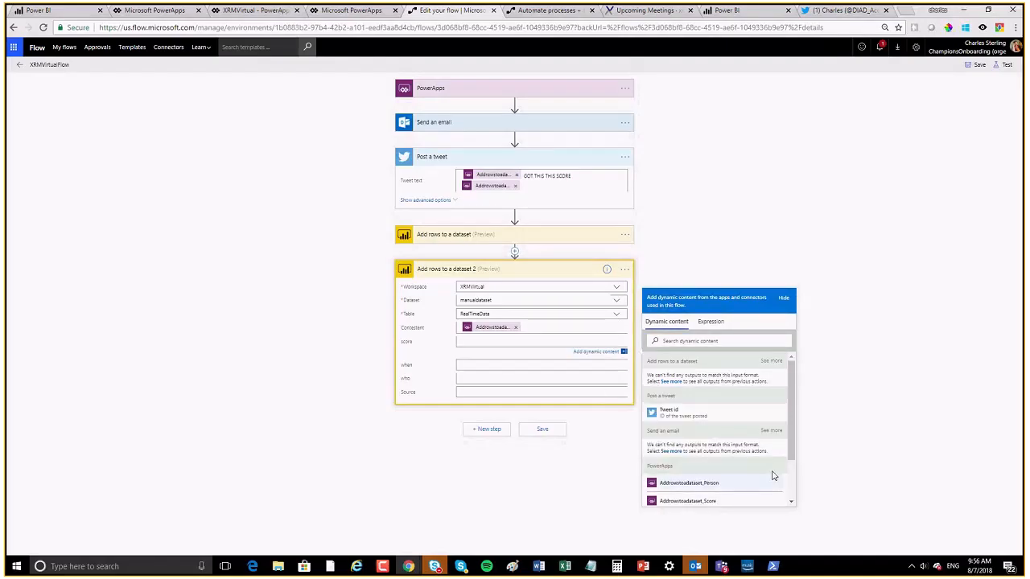
pyautogui.moveTo(789, 439); pyautogui.dragTo(796, 505)
pyautogui.click(691, 444)
pyautogui.click(501, 369)
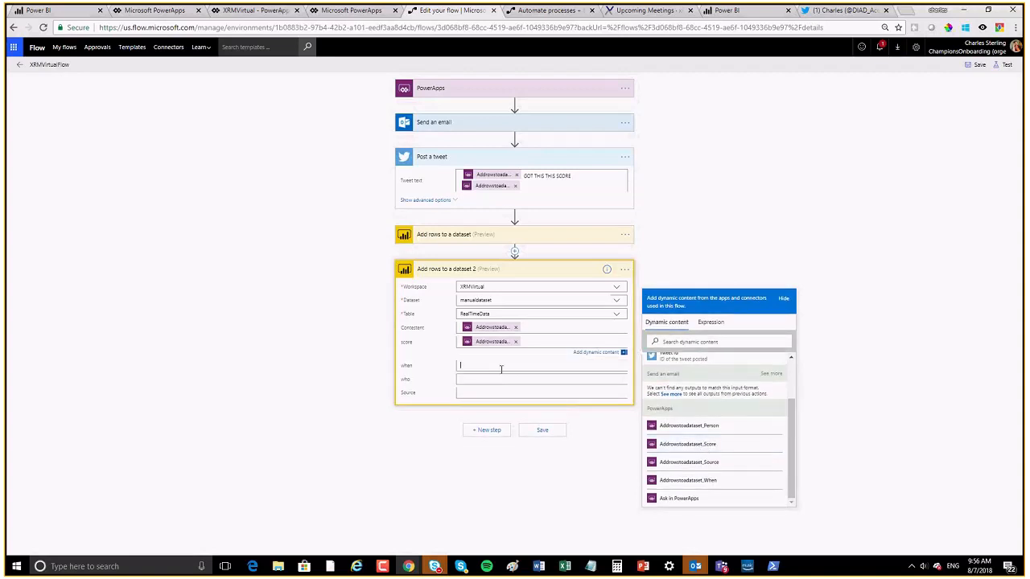
pyautogui.moveTo(792, 455); pyautogui.dragTo(793, 499)
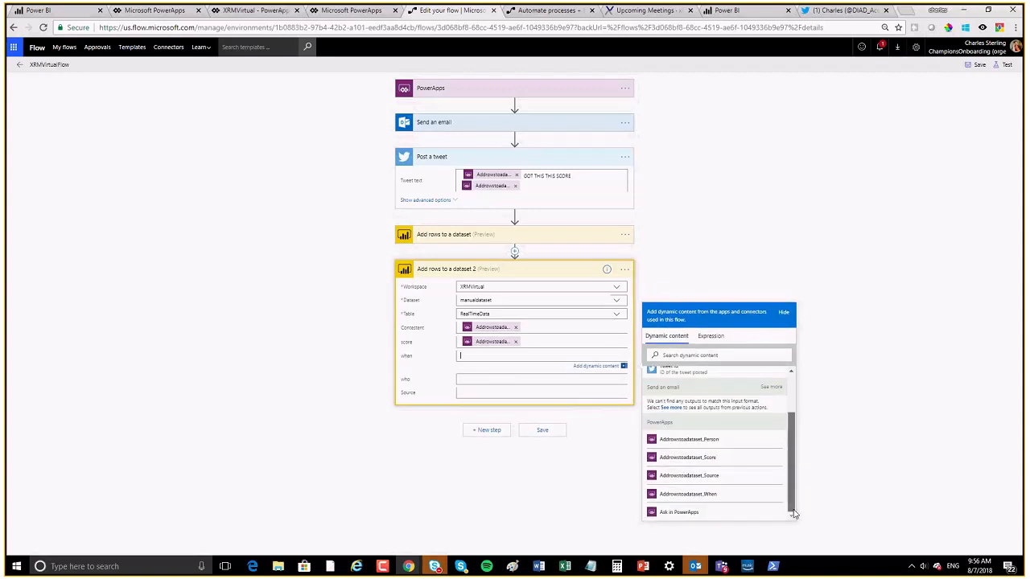
pyautogui.click(708, 495)
# Step: Map who and Source to PowerApps outputs and save the flow
pyautogui.click(496, 381)
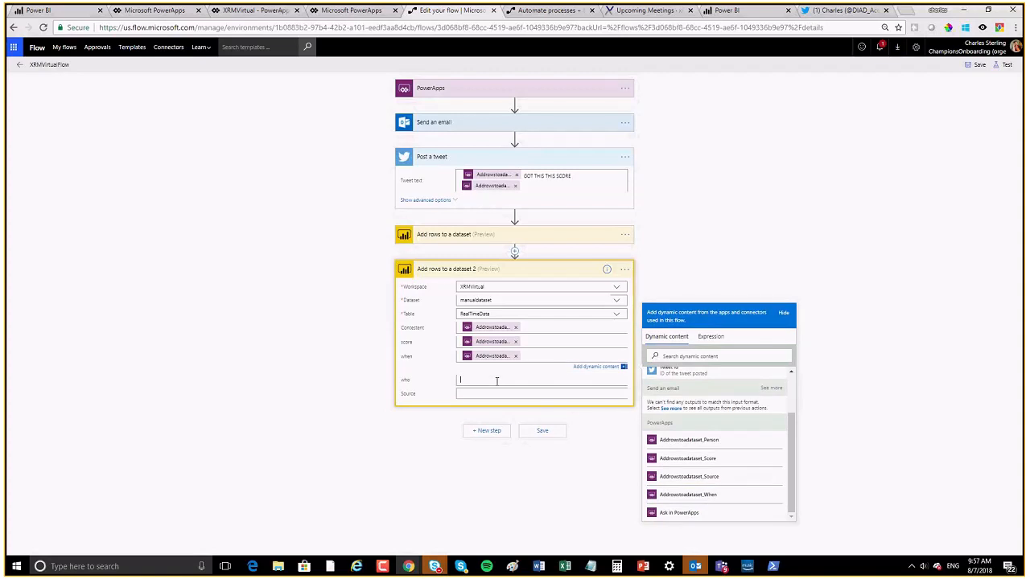
pyautogui.click(712, 512)
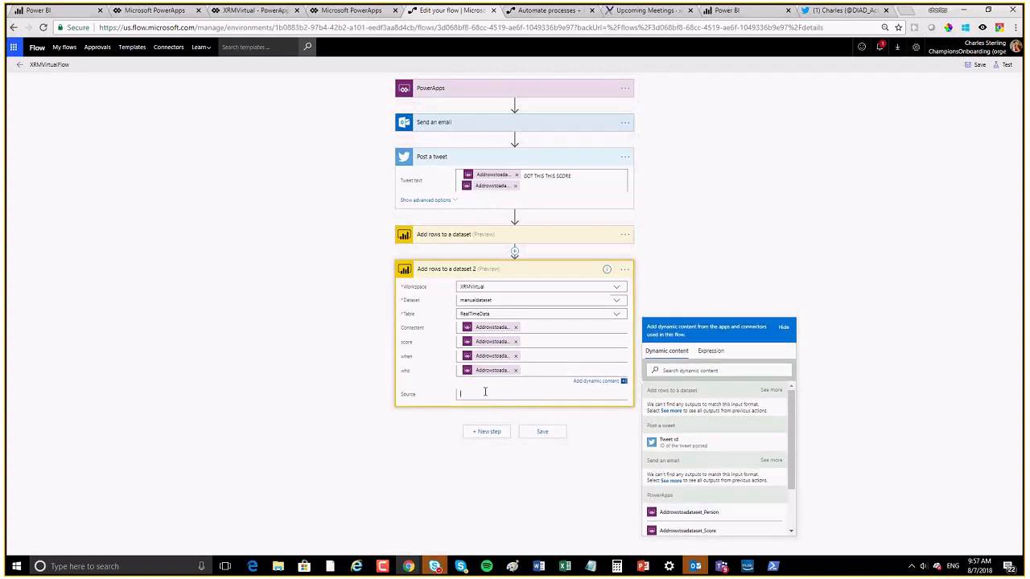
pyautogui.click(484, 386)
pyautogui.scroll(-2, 797, 464)
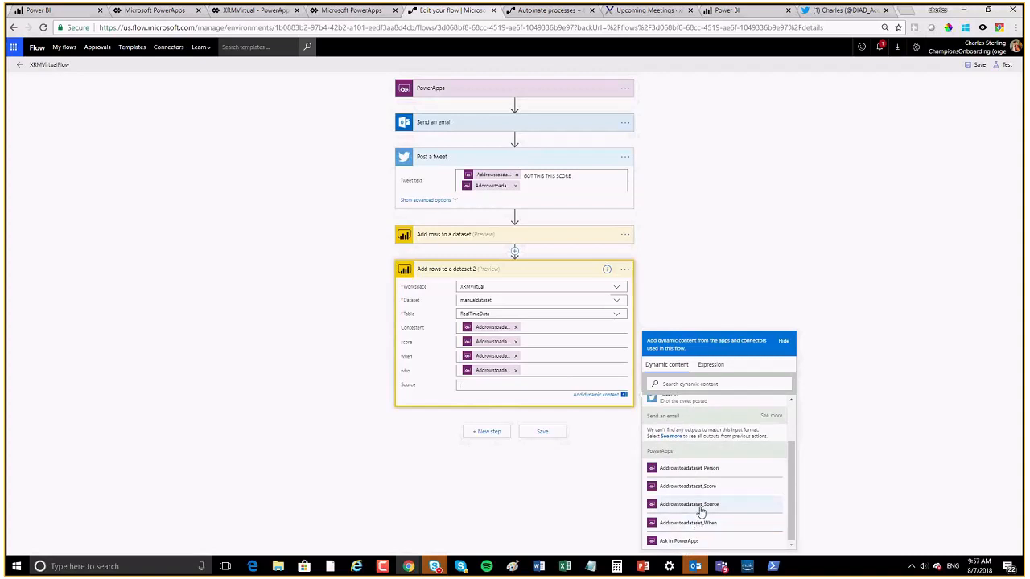
pyautogui.click(722, 512)
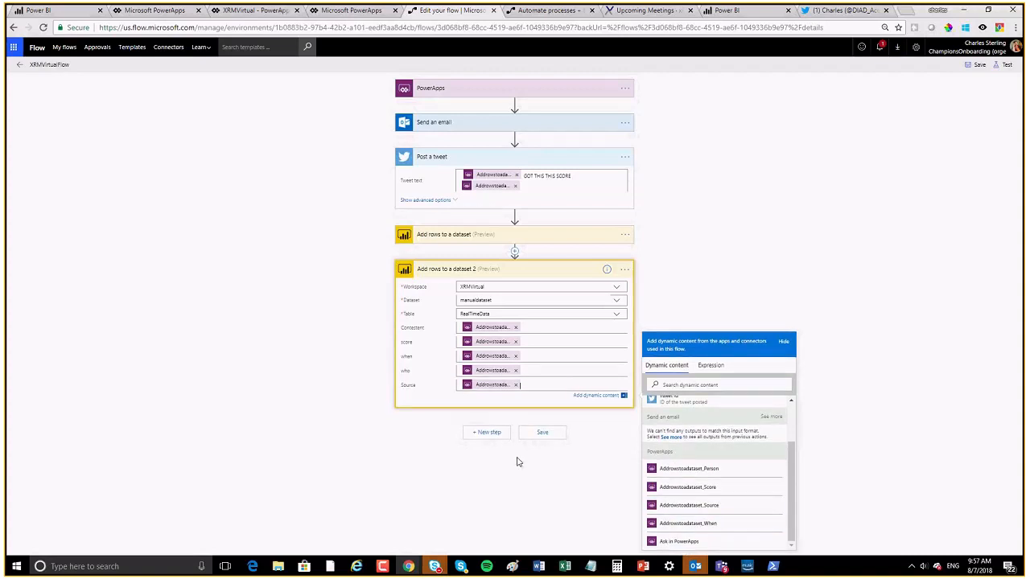
pyautogui.click(871, 220)
pyautogui.click(974, 66)
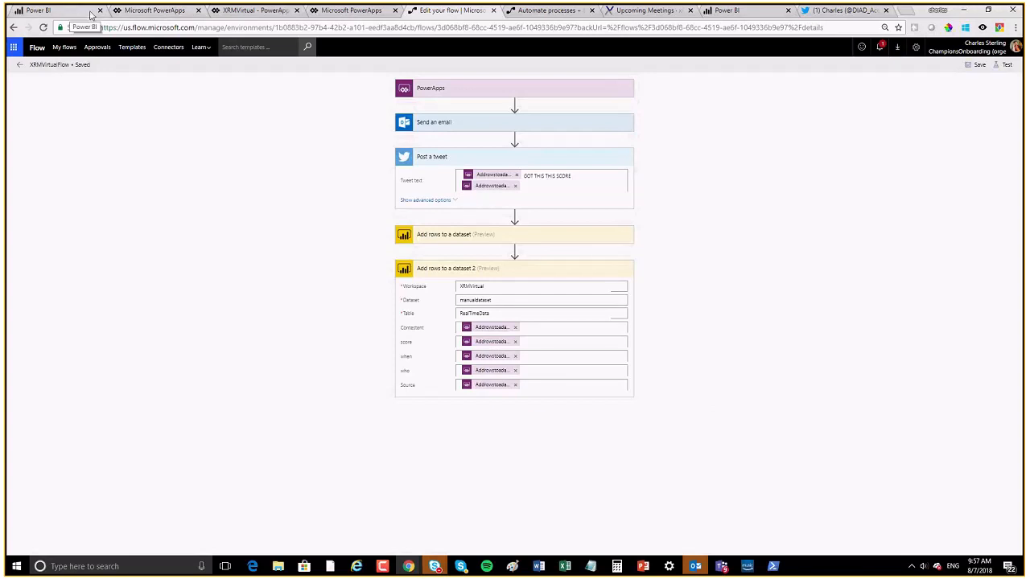
# Step: Back in Power BI, start a new report from manualdataset
pyautogui.click(62, 10)
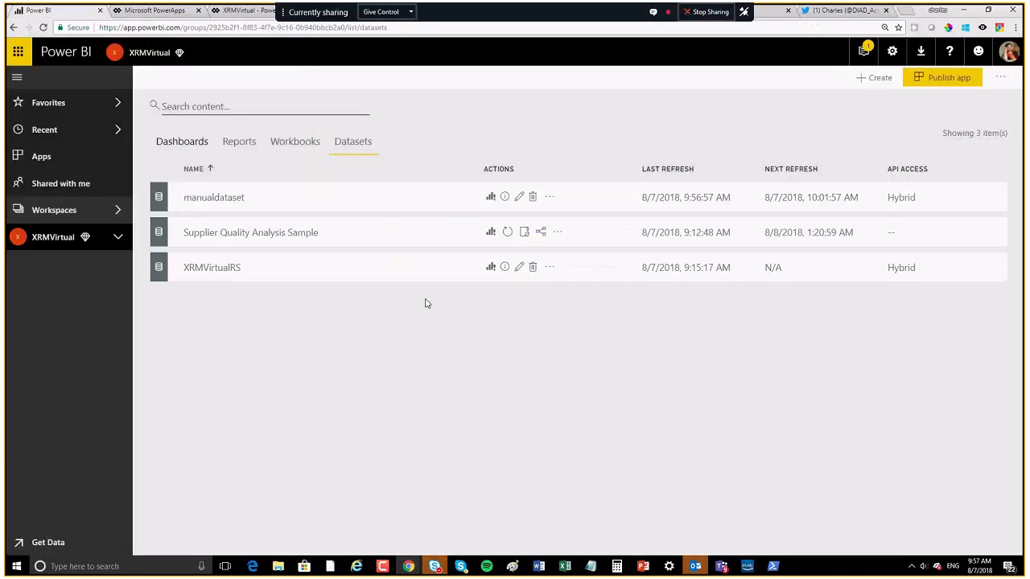
pyautogui.click(241, 144)
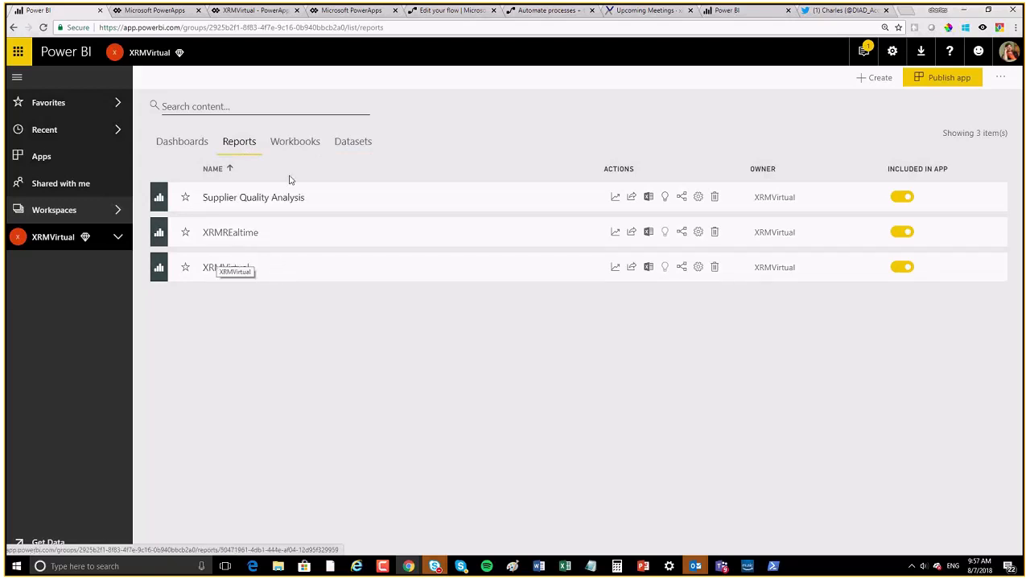
pyautogui.click(351, 141)
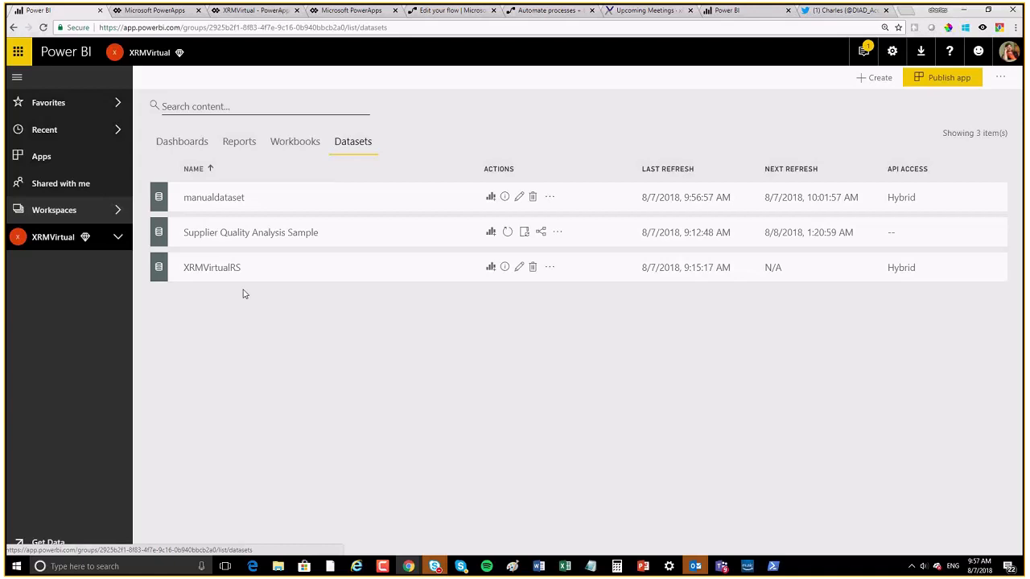
pyautogui.click(490, 197)
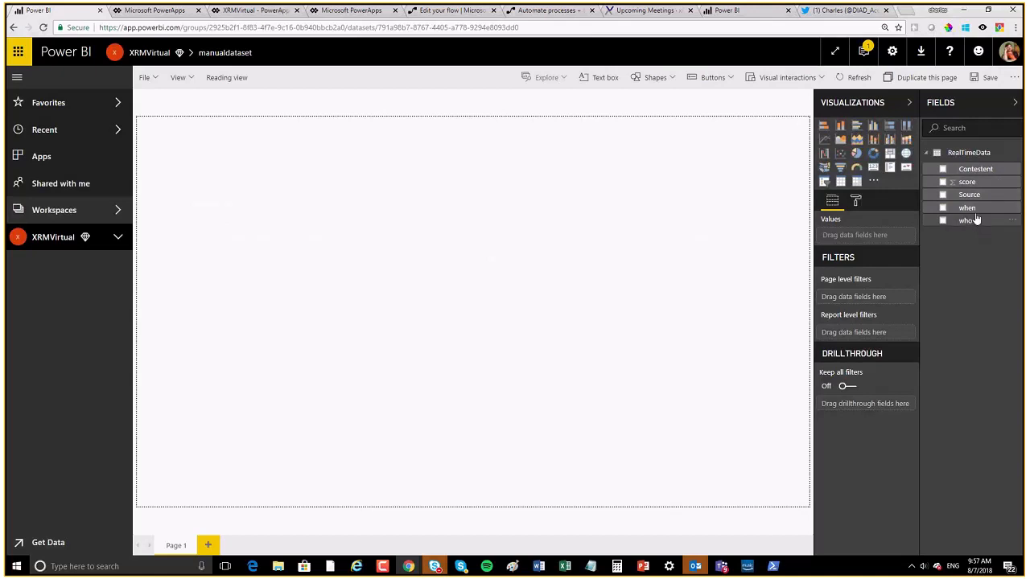
# Step: Build a score by Contestent column chart, enlarged and centred on the page
pyautogui.moveTo(985, 169); pyautogui.dragTo(520, 256)
pyautogui.moveTo(966, 181); pyautogui.dragTo(499, 234)
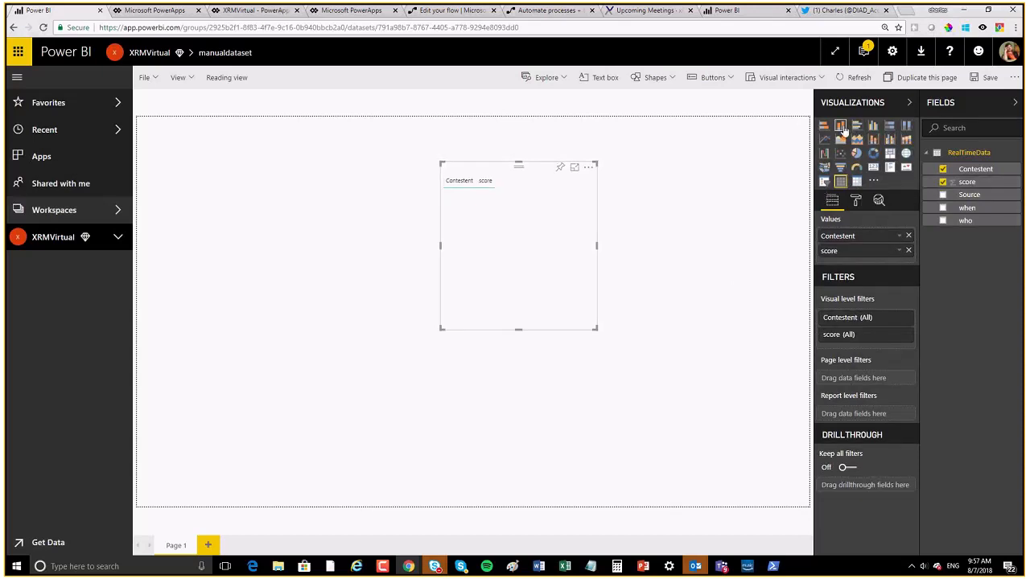
pyautogui.click(841, 127)
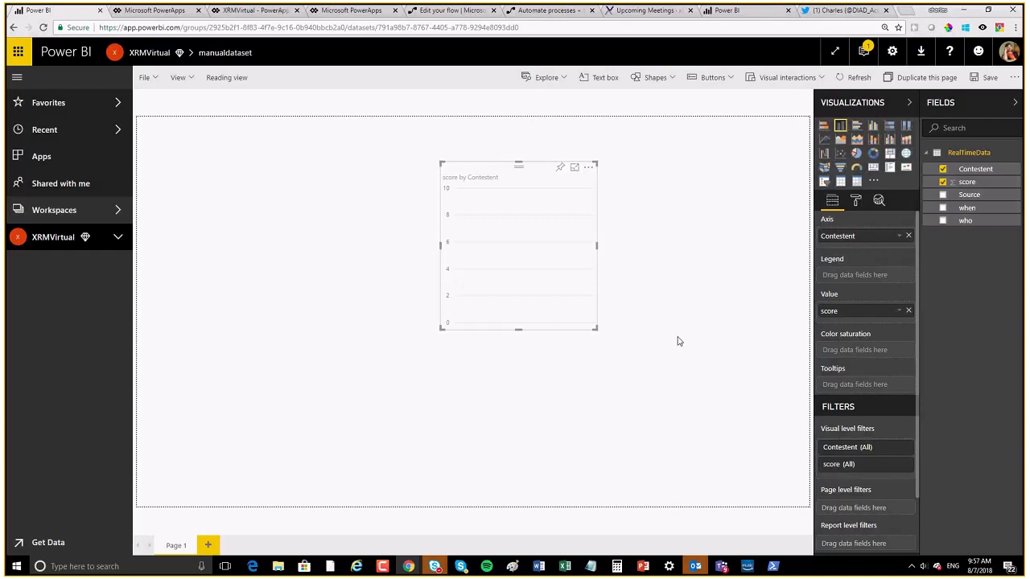
pyautogui.moveTo(595, 328); pyautogui.dragTo(678, 321)
pyautogui.moveTo(740, 329); pyautogui.dragTo(730, 349)
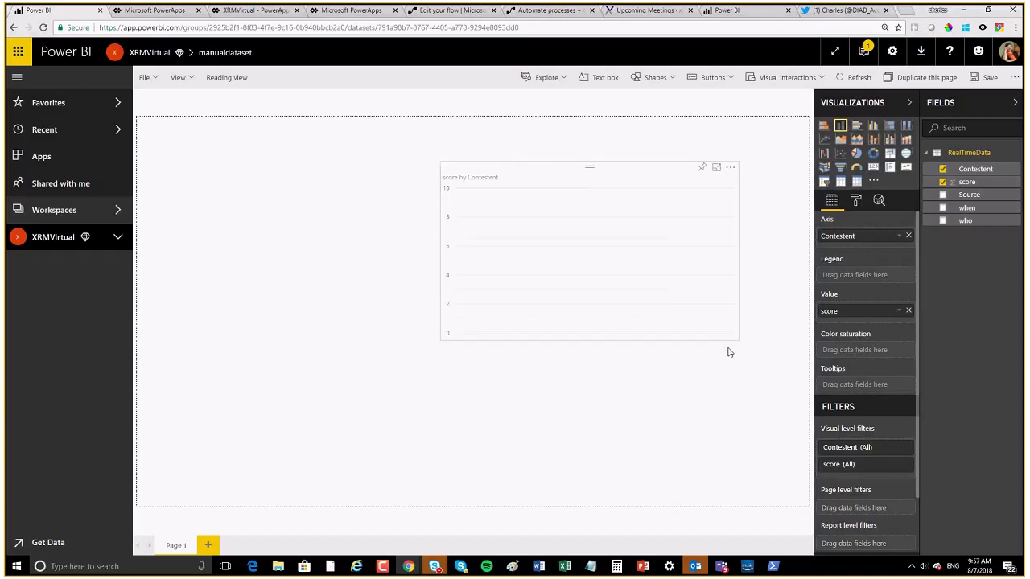
pyautogui.moveTo(613, 165); pyautogui.dragTo(547, 175)
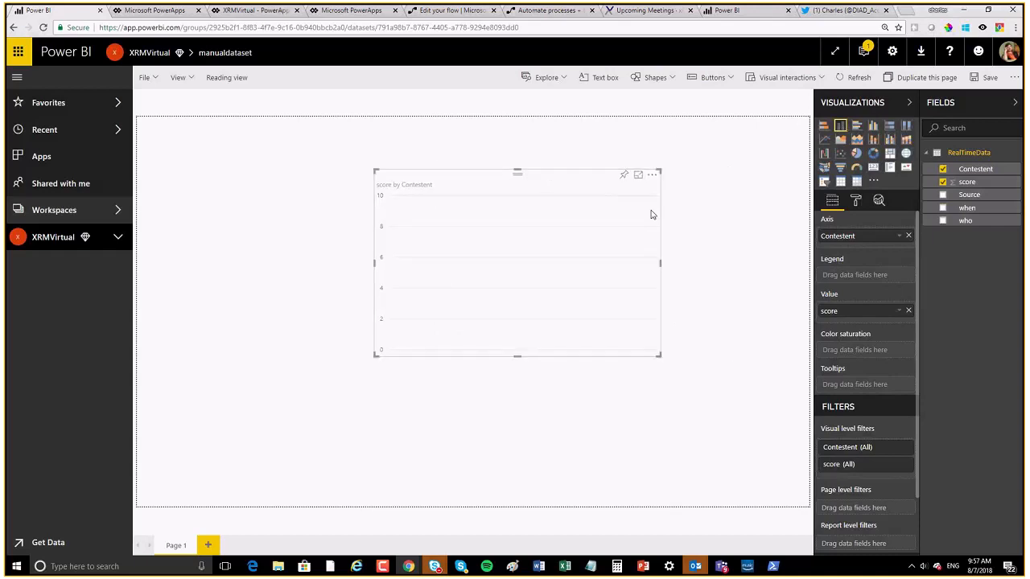
# Step: Save the report as asdf, pin the chart to the XRM dashboard, and open it
pyautogui.click(624, 174)
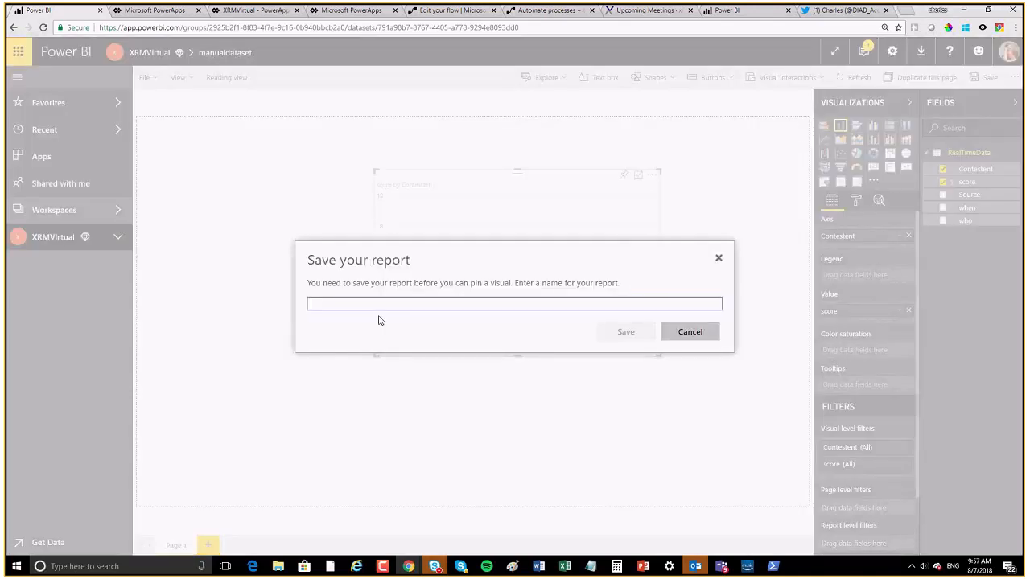
pyautogui.write('asdf')
pyautogui.click(641, 332)
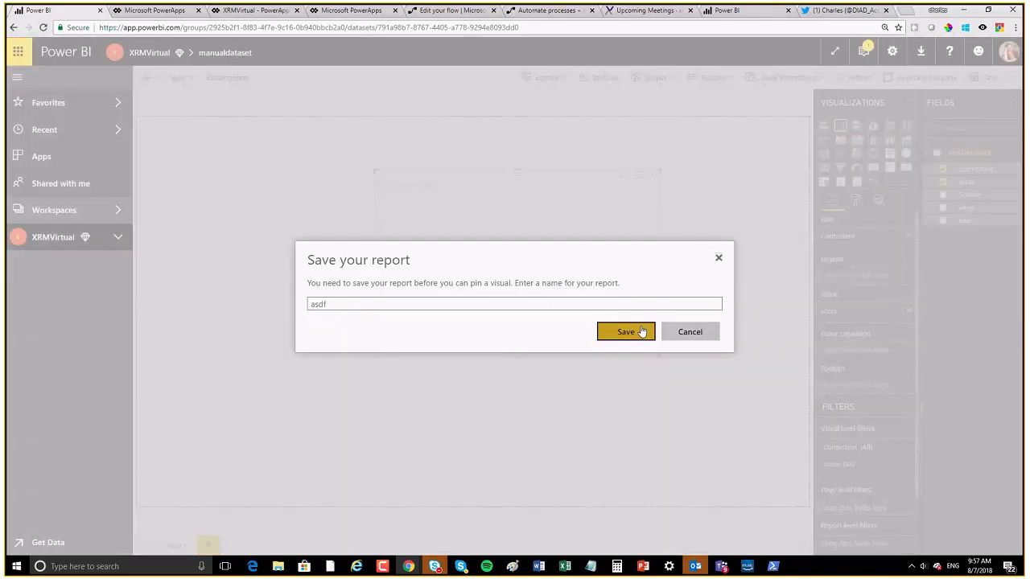
pyautogui.click(618, 371)
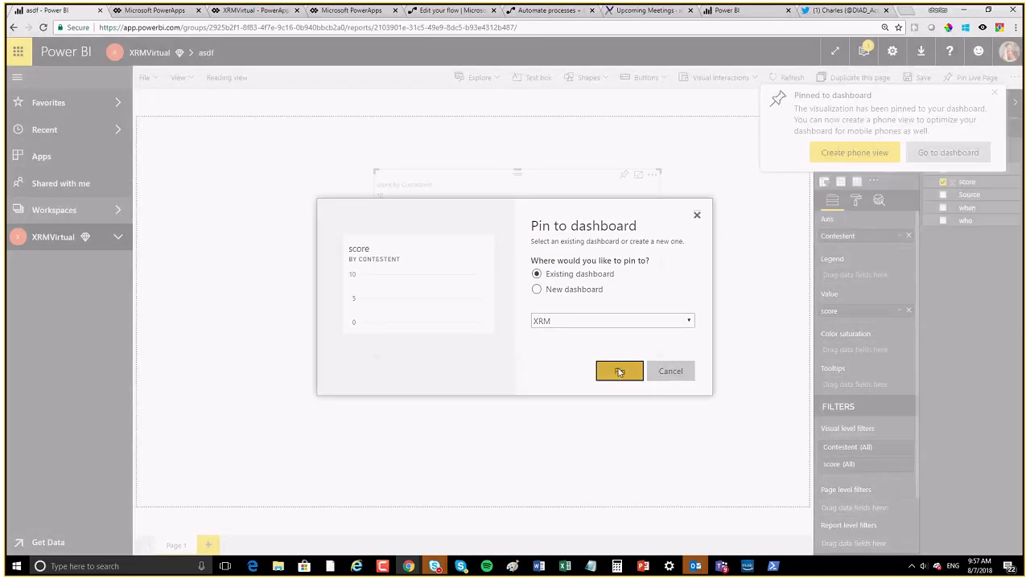
pyautogui.click(935, 156)
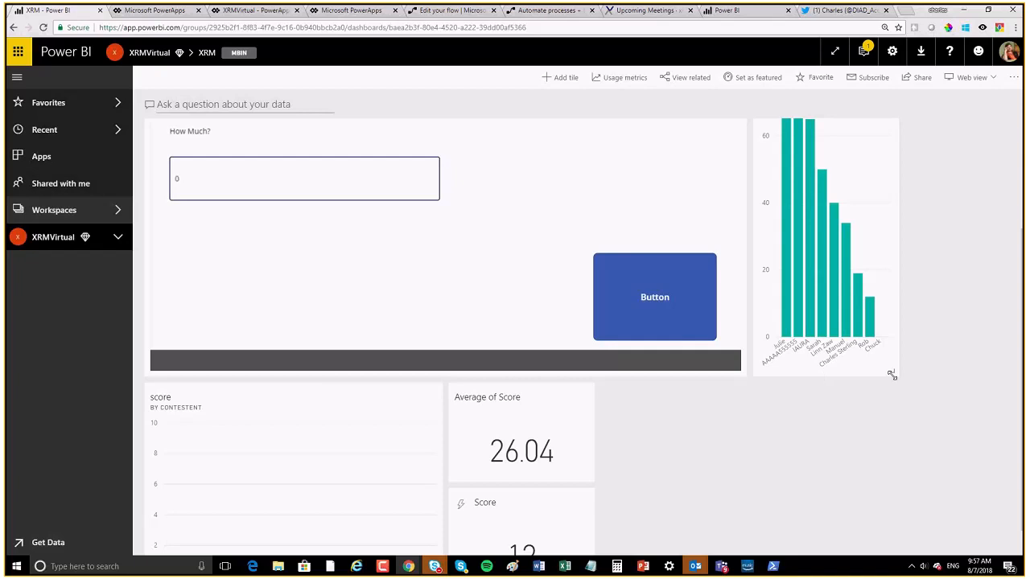
# Step: Resize the bar chart tile and move the score chart tile to the right
pyautogui.moveTo(891, 374); pyautogui.dragTo(909, 174)
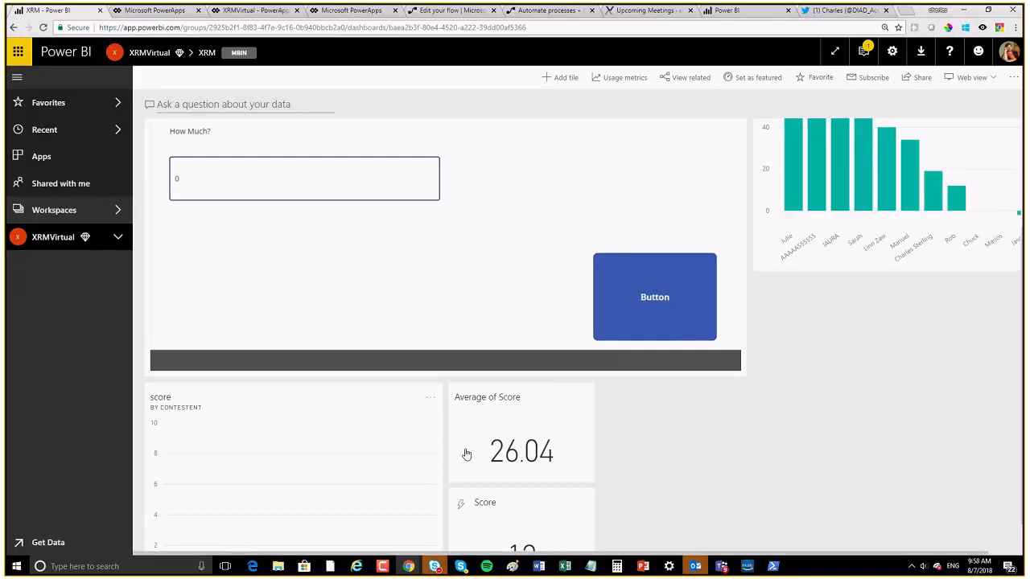
pyautogui.scroll(-1, 482, 434)
pyautogui.moveTo(322, 365); pyautogui.dragTo(892, 268)
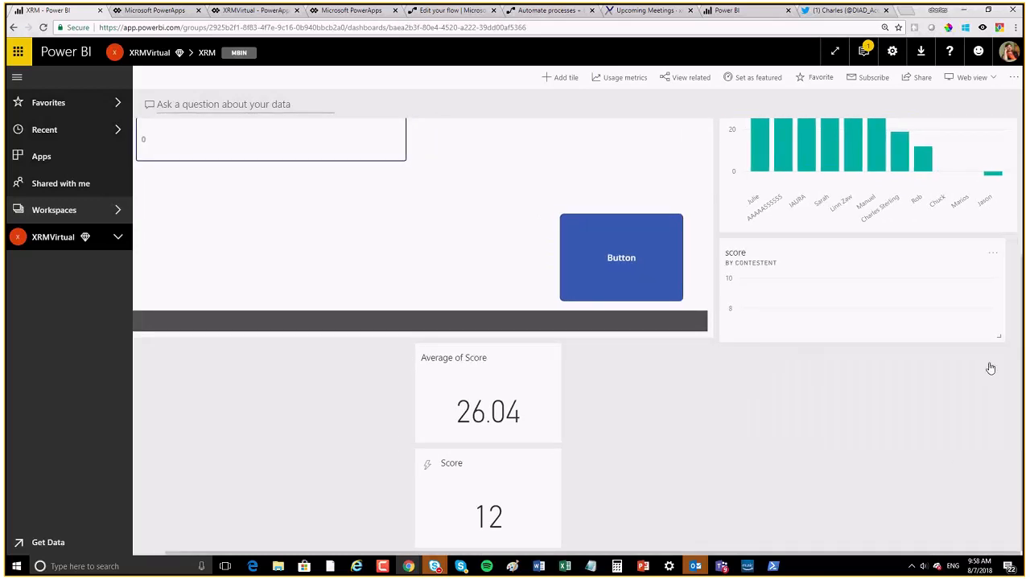
pyautogui.scroll(2, 872, 197)
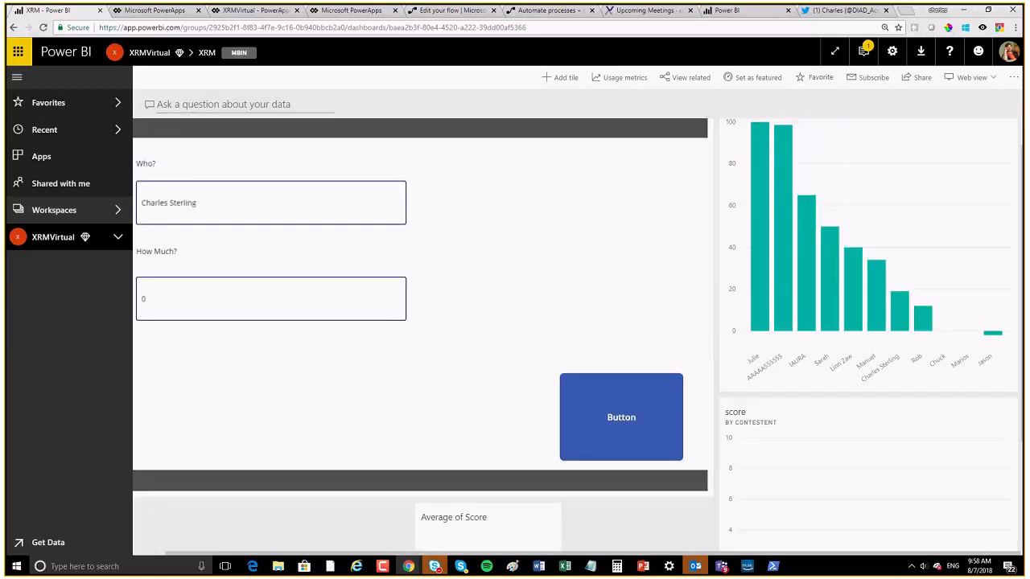
# Step: Enter a contestant's name and a score of 12 in the app tile and submit
pyautogui.click(168, 204)
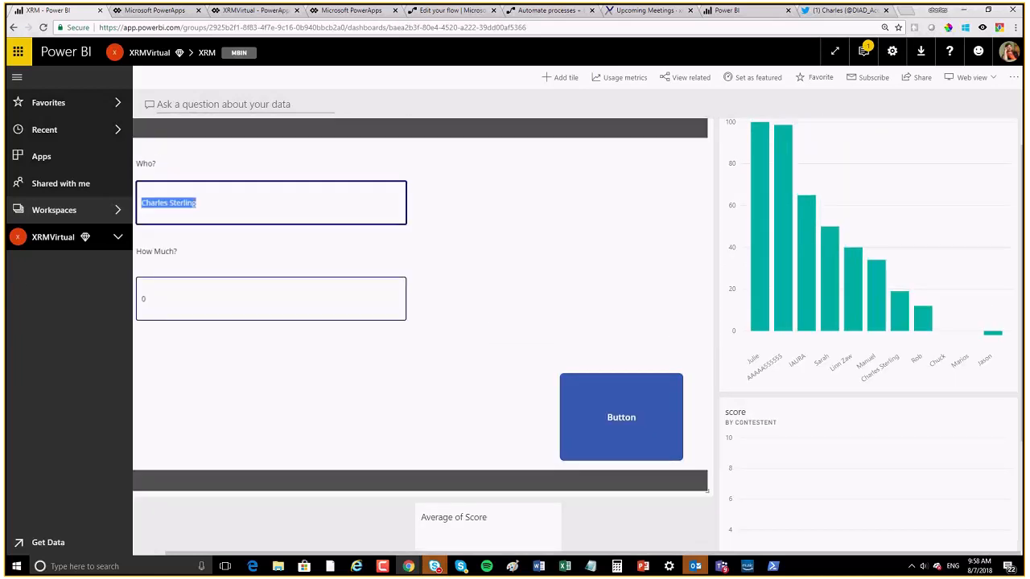
pyautogui.write('Mario')
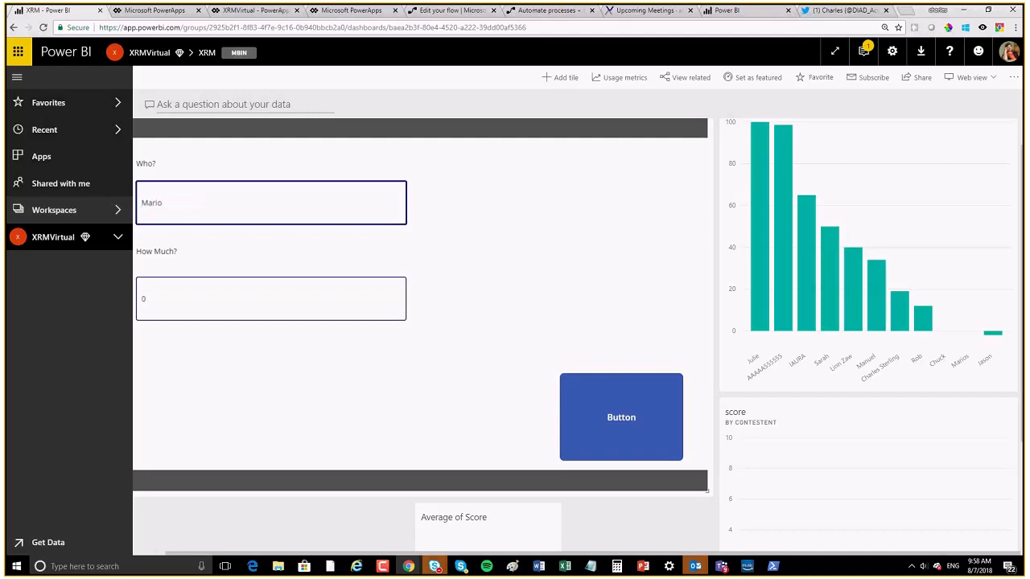
pyautogui.press('BackSpace')
pyautogui.write('us')
pyautogui.click(196, 306)
pyautogui.write('12')
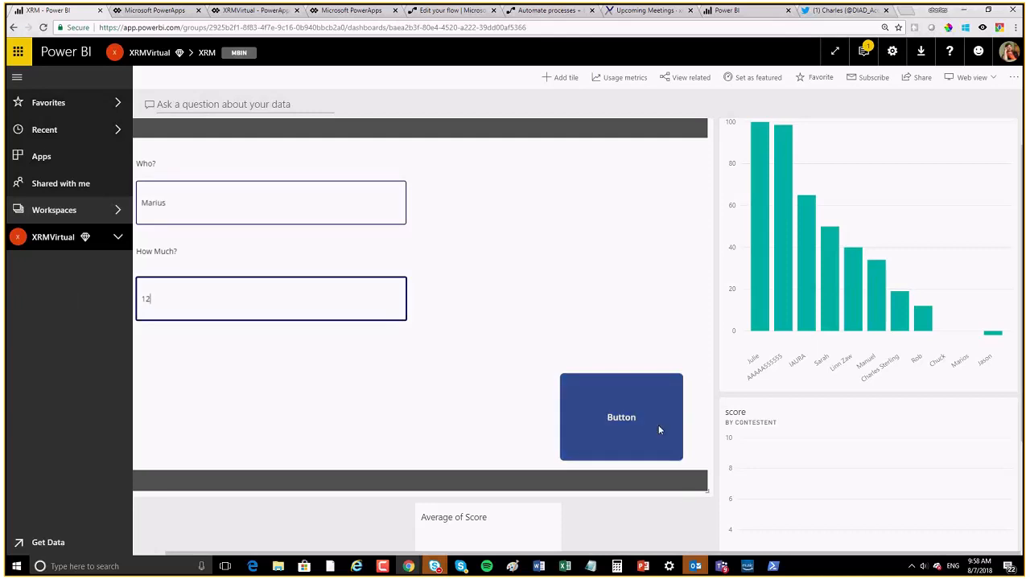
pyautogui.click(634, 418)
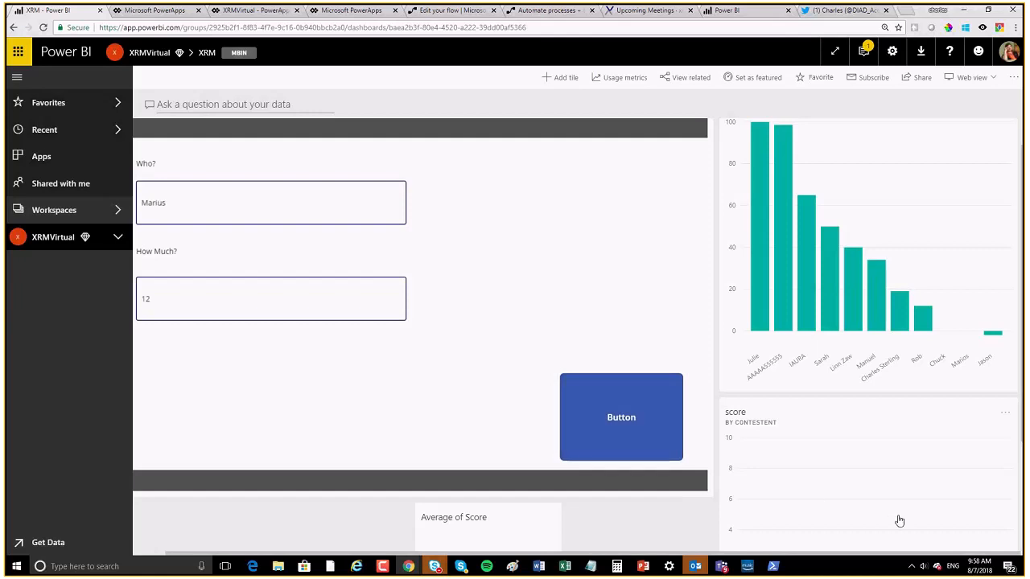
pyautogui.scroll(-2, 899, 521)
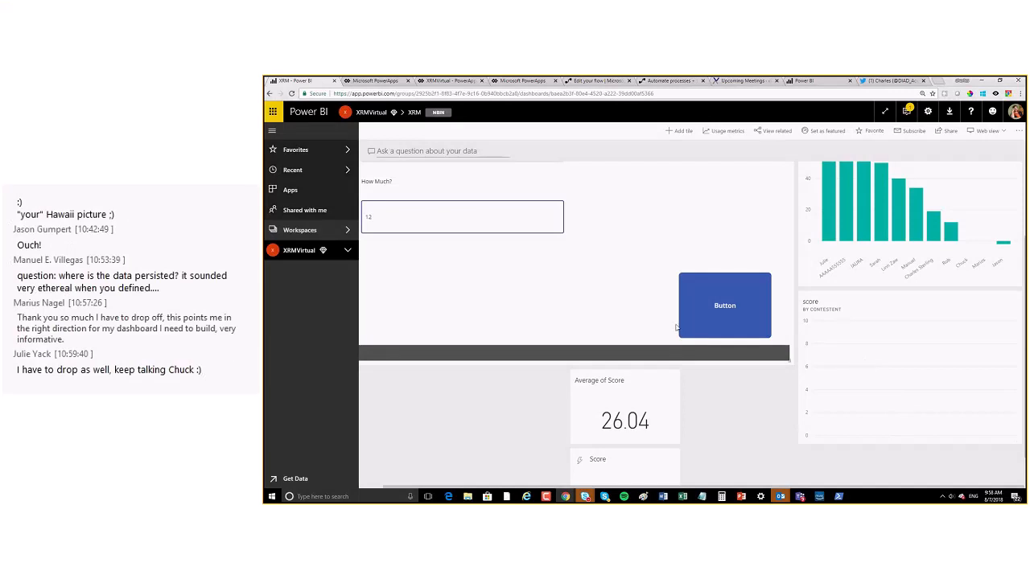
# Step: Open the asdf report from the XRMVirtual workspace's Reports list
pyautogui.scroll(1, 676, 328)
pyautogui.scroll(-2, 966, 254)
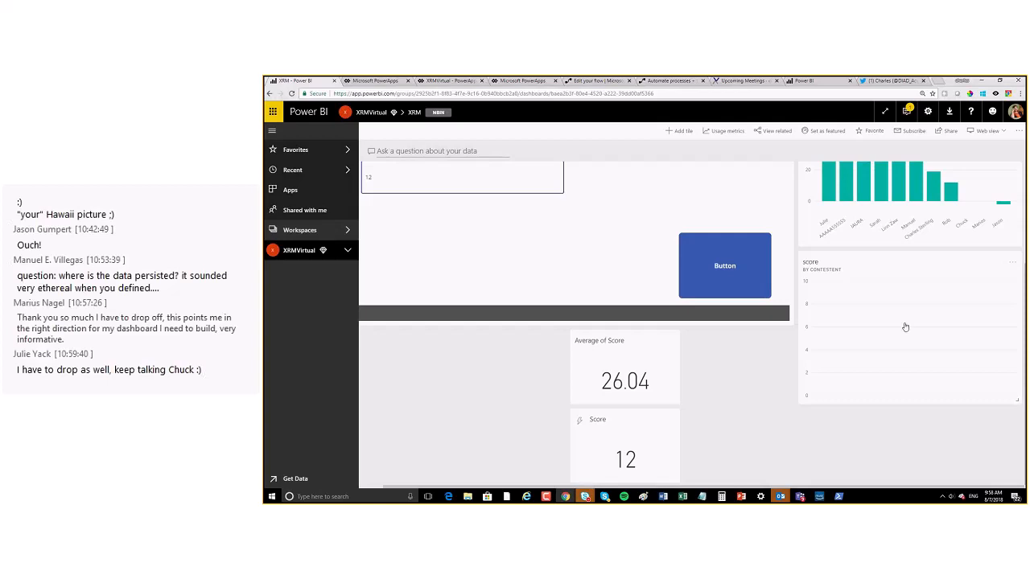
pyautogui.click(919, 202)
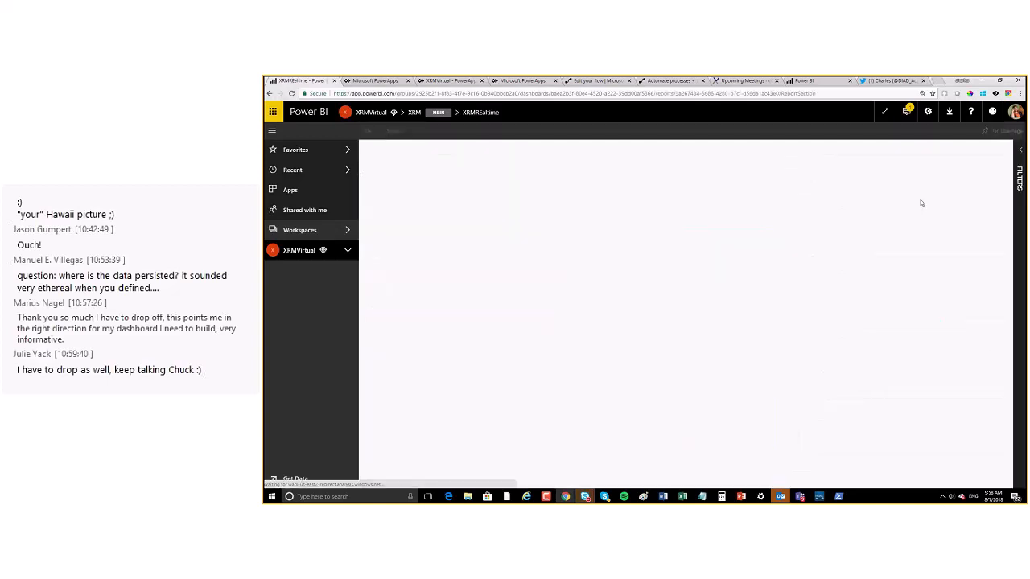
pyautogui.click(301, 231)
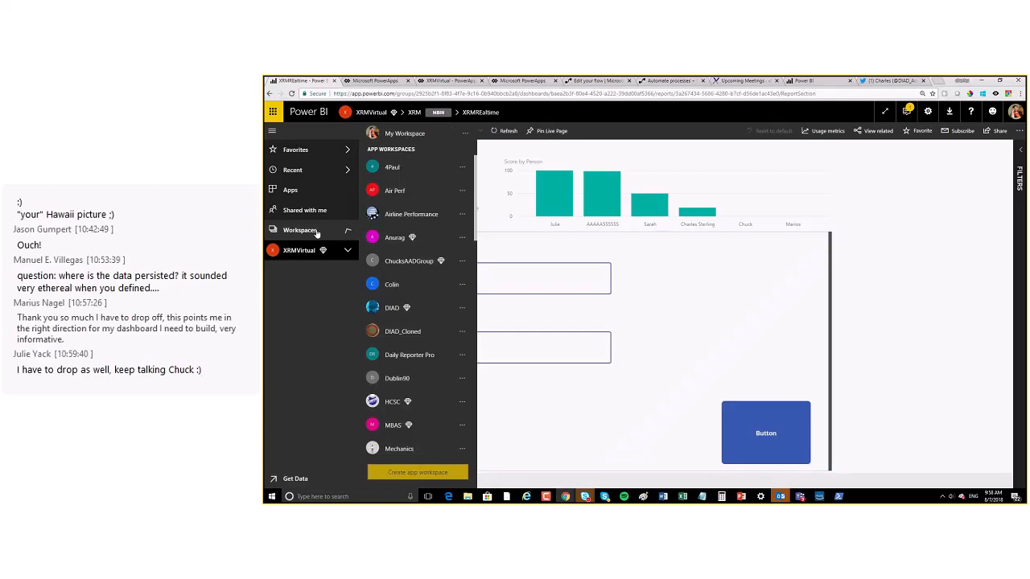
pyautogui.click(299, 250)
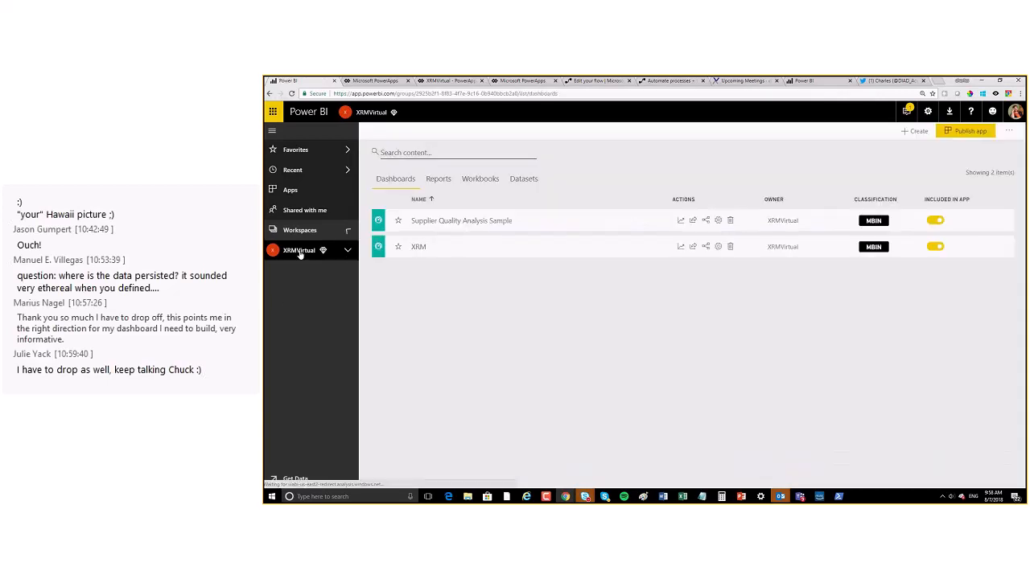
pyautogui.click(439, 185)
pyautogui.click(420, 225)
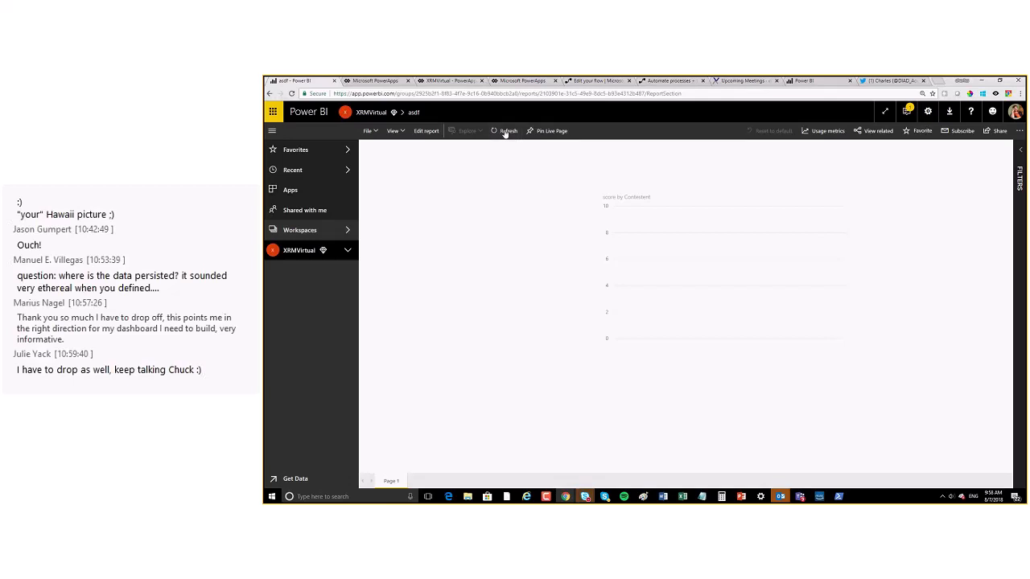
pyautogui.click(658, 82)
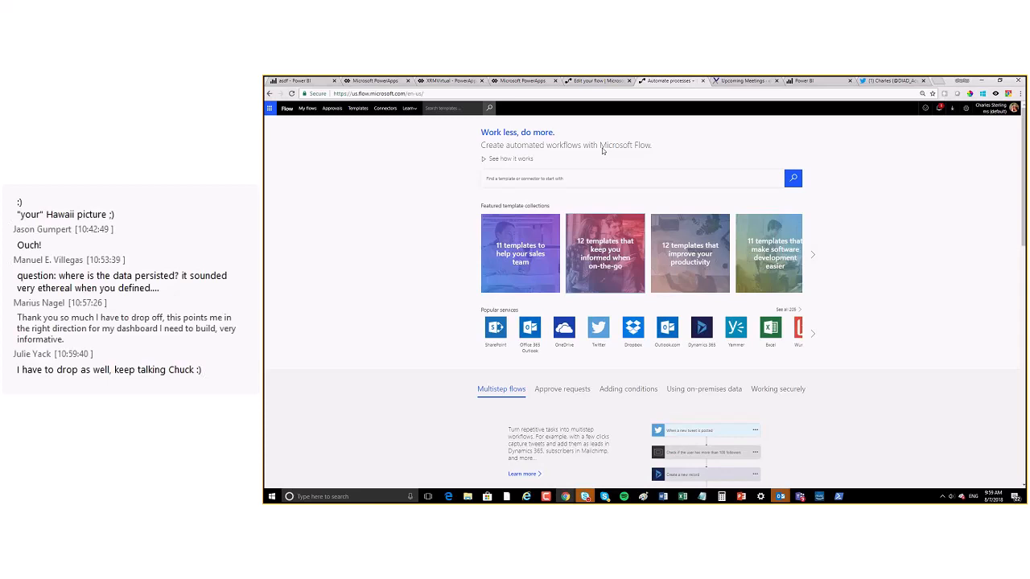
# Step: Leave the flow editor for the My flows list
pyautogui.click(597, 82)
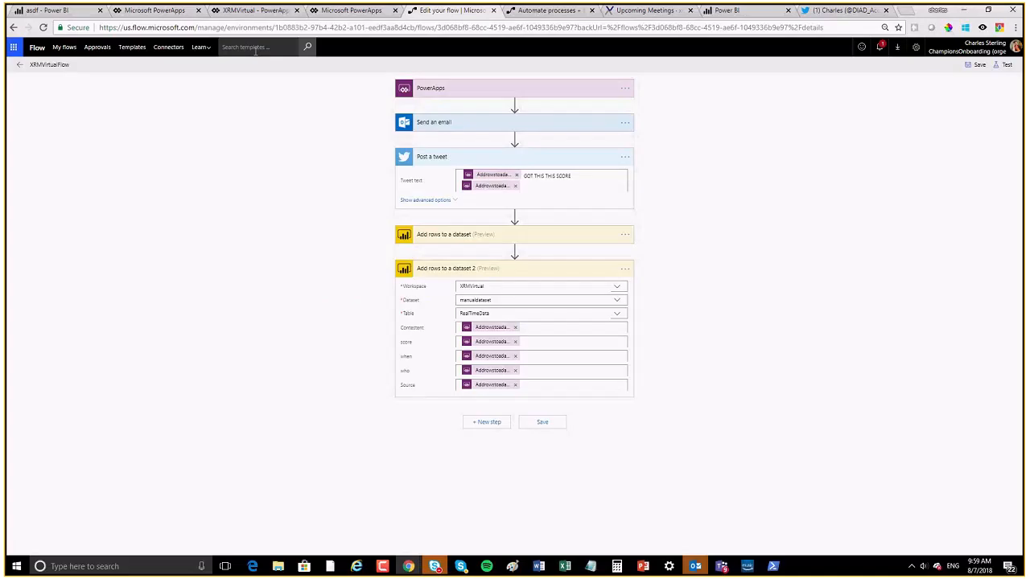
pyautogui.click(65, 47)
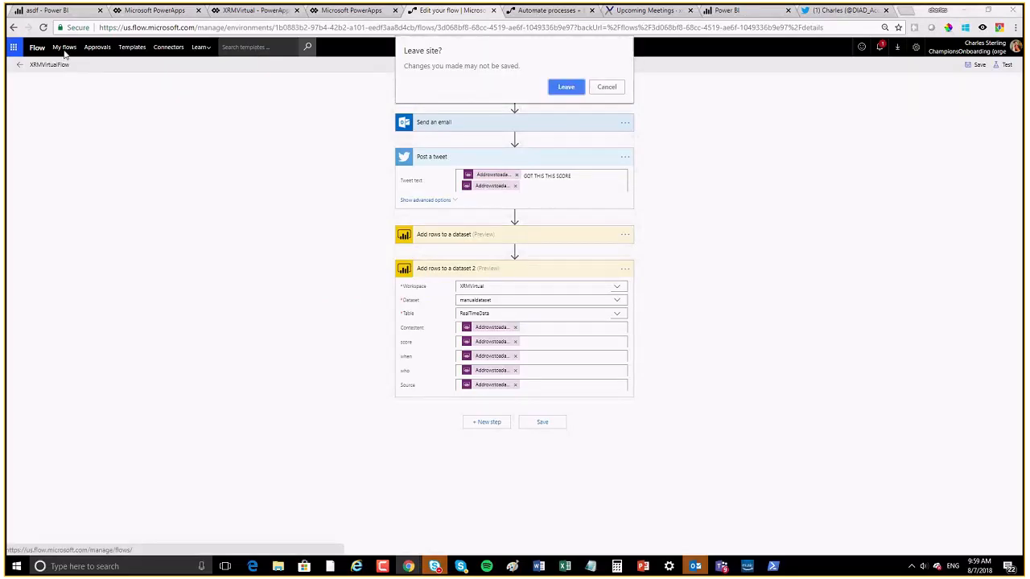
pyautogui.click(566, 87)
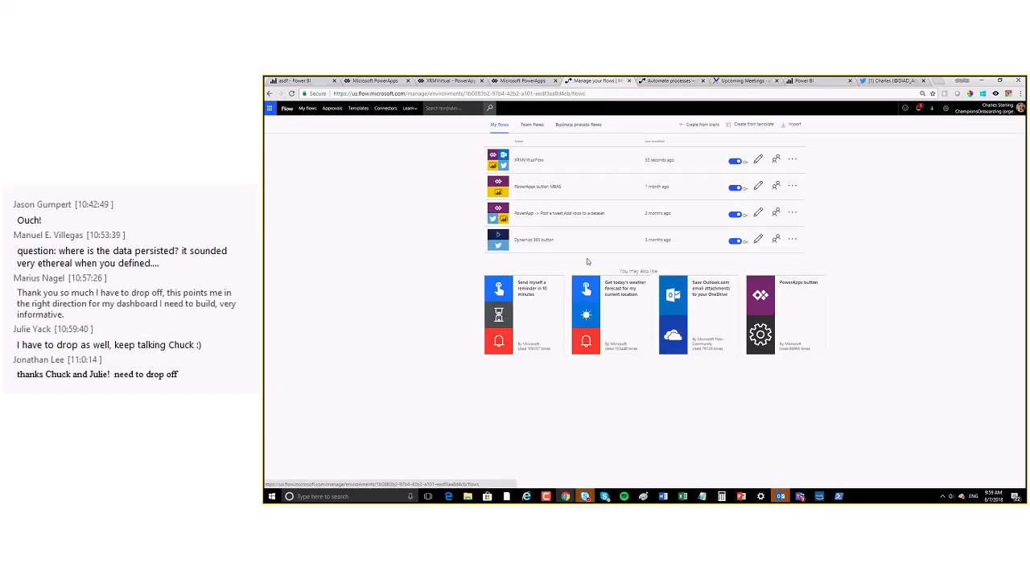
# Step: Open XRMVirtualFlow's failed run, review the Send an email error, and edit the flow
pyautogui.click(537, 165)
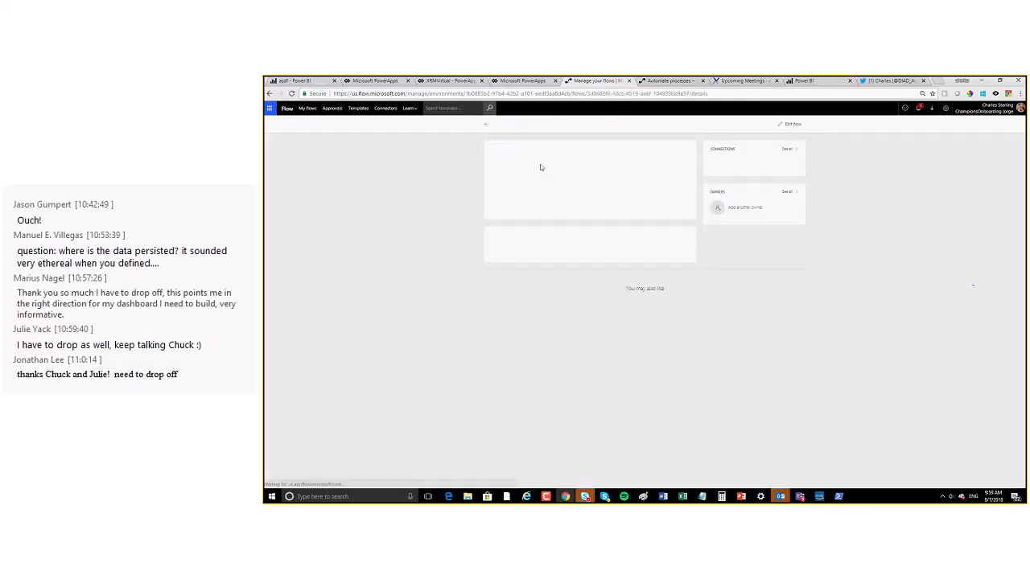
pyautogui.click(500, 248)
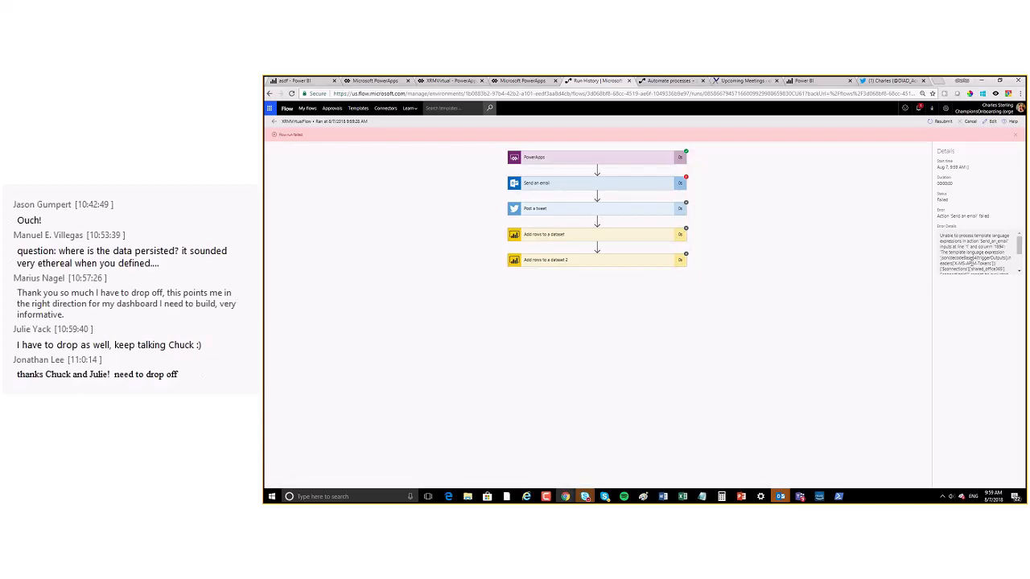
pyautogui.moveTo(1018, 247); pyautogui.dragTo(1024, 267)
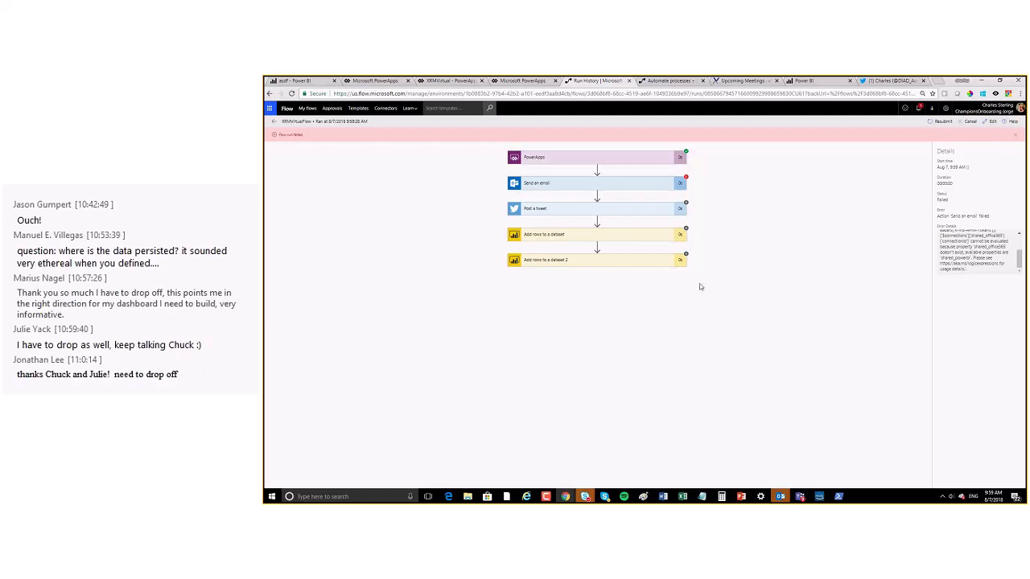
pyautogui.click(992, 121)
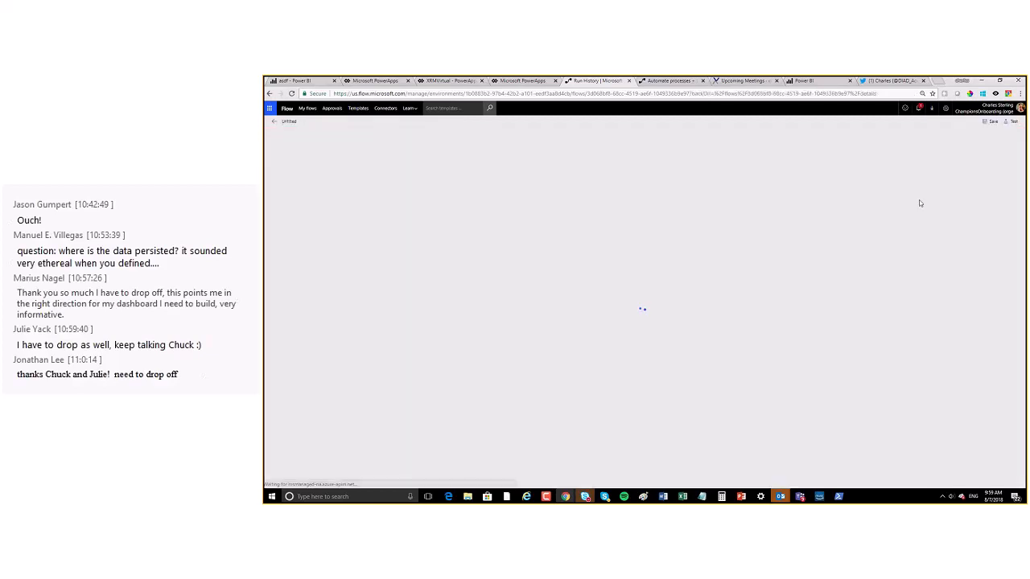